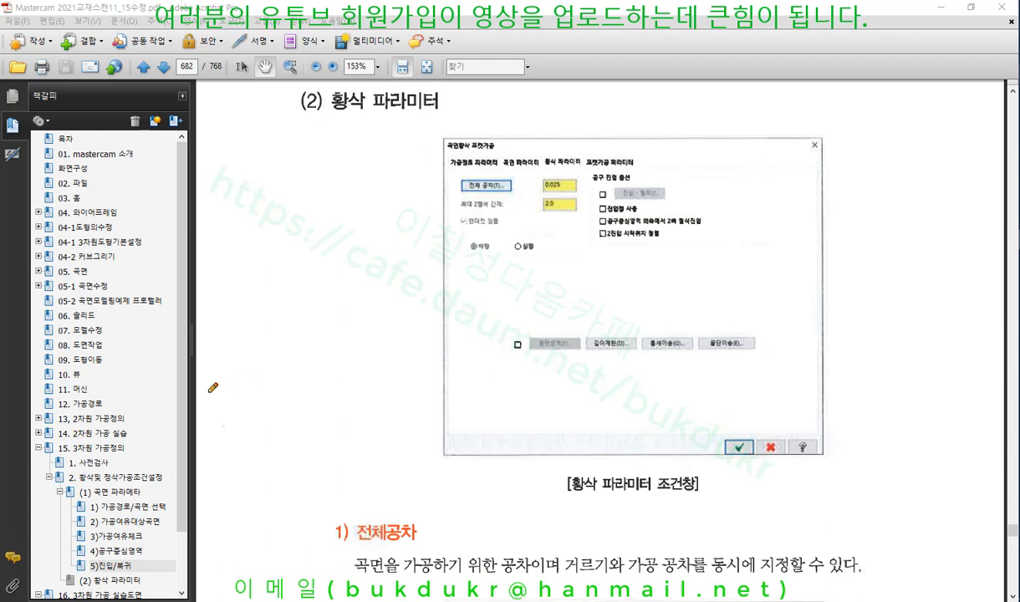
Step: Sketch a dome-shaped part on a horizontal base line beside the dialog figure and enclose it in a rectangular stock outline
drag(207, 392, 586, 397)
mouse_move(290, 387)
mouse_down()
mouse_move(341, 293)
mouse_move(410, 352)
mouse_move(424, 388)
mouse_up()
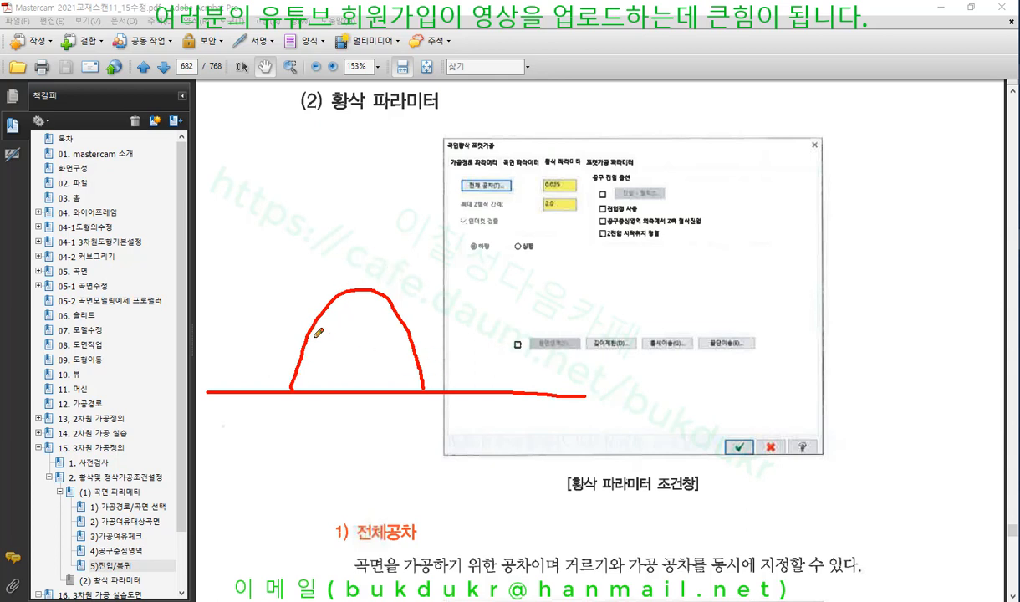
drag(271, 267, 271, 395)
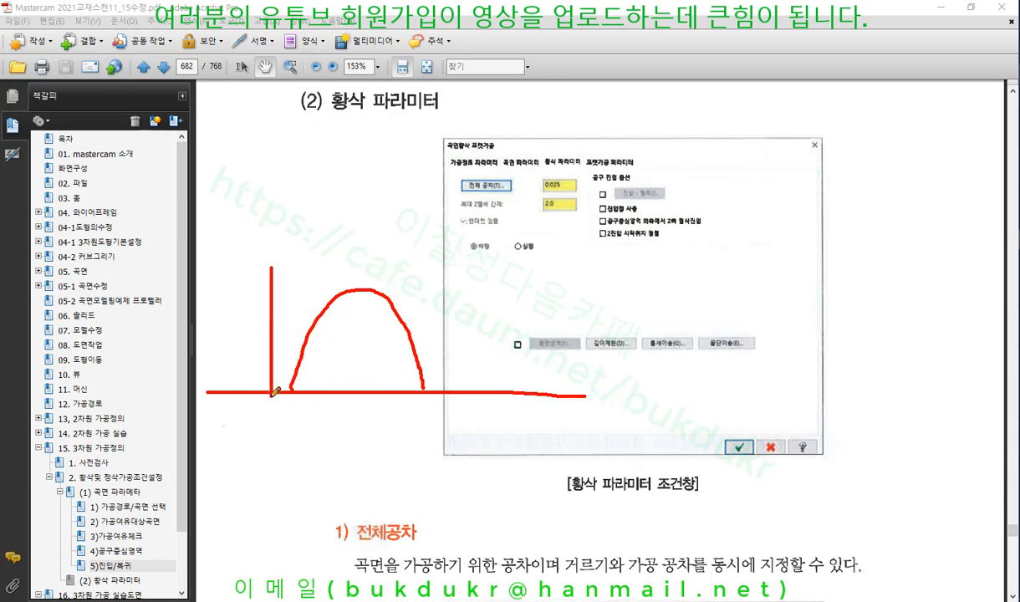
mouse_move(274, 266)
mouse_down()
mouse_move(438, 266)
mouse_move(449, 389)
mouse_up()
Step: Draw horizontal roughing layers through the stock around the dome and an offset contour just outside the dome
drag(267, 274, 443, 274)
drag(270, 294, 330, 293)
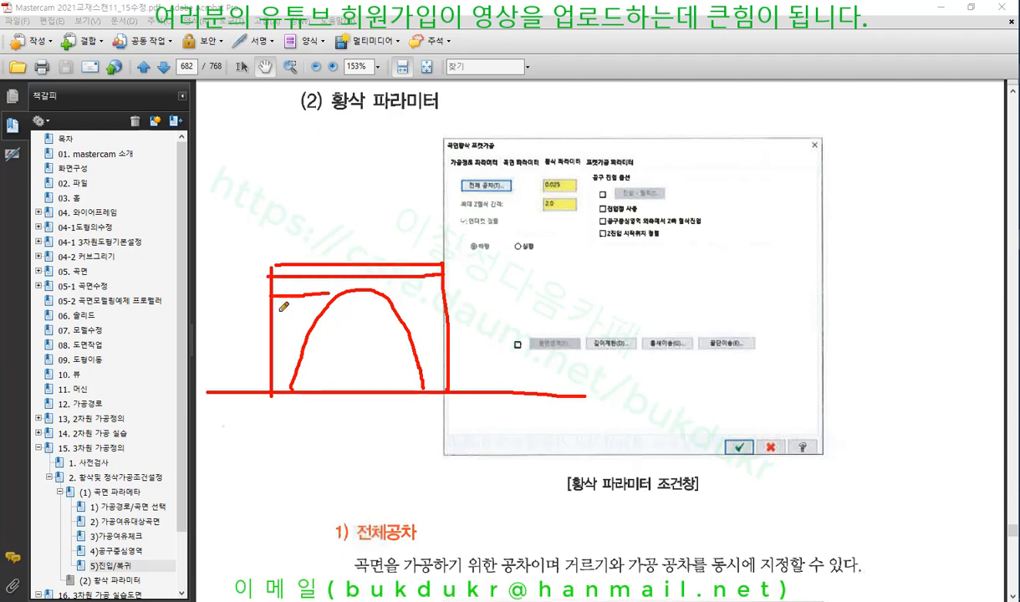
mouse_move(271, 315)
mouse_down()
mouse_move(307, 316)
mouse_move(291, 359)
mouse_up()
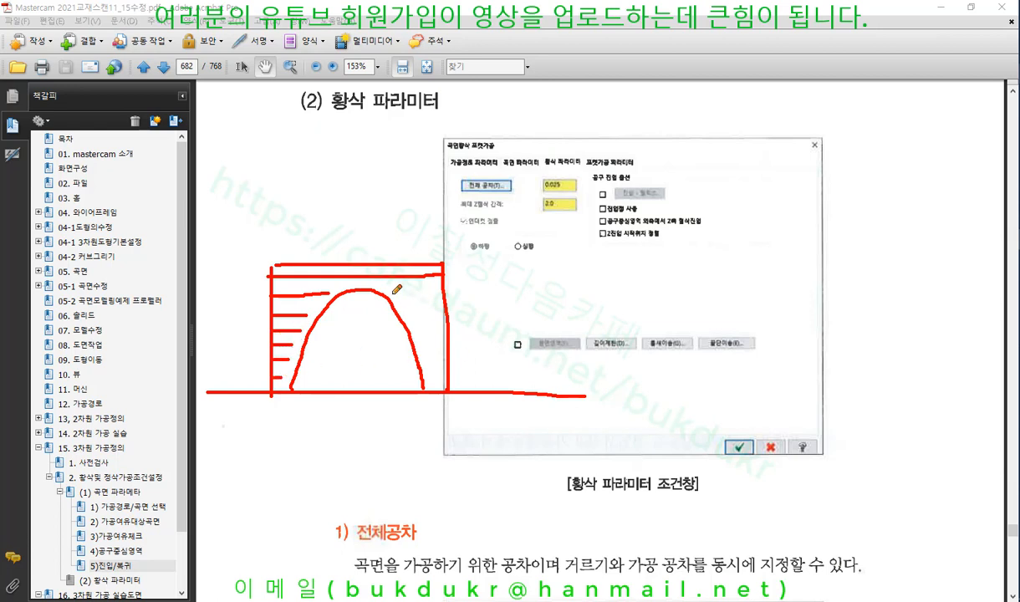
mouse_move(392, 294)
mouse_down()
mouse_move(441, 294)
mouse_move(422, 308)
mouse_move(444, 307)
mouse_move(439, 320)
mouse_up()
mouse_move(422, 344)
mouse_down()
mouse_move(451, 344)
mouse_move(447, 364)
mouse_up()
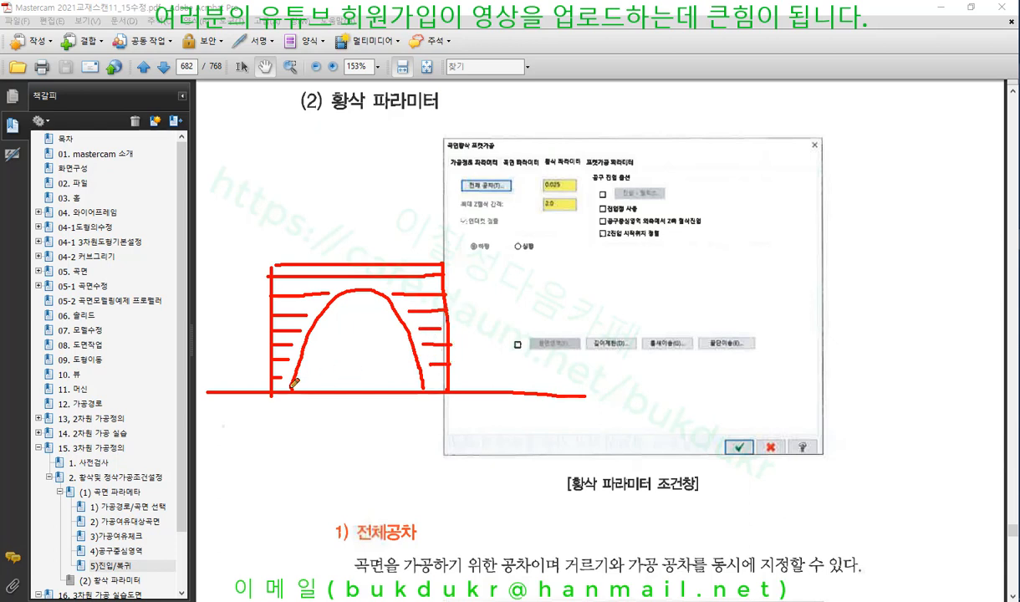
mouse_move(282, 390)
mouse_down()
mouse_move(298, 316)
mouse_move(313, 295)
mouse_move(351, 283)
mouse_move(383, 292)
mouse_move(403, 316)
mouse_move(431, 390)
mouse_up()
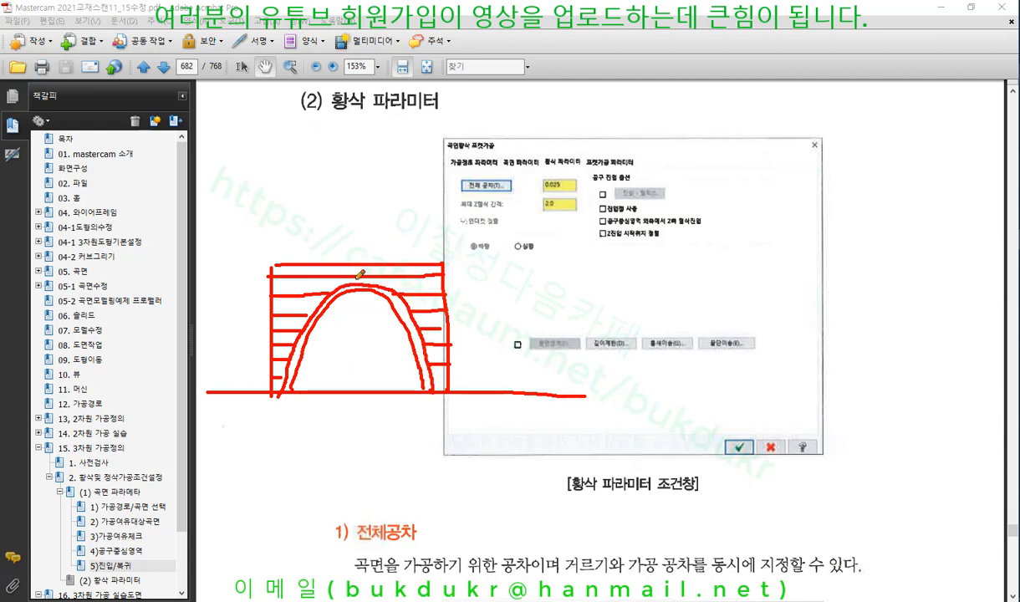
Step: Underline 황삭 in the heading, box the 전체 공차 button in the figure and underline its 0.025 value
drag(327, 119, 362, 119)
mouse_move(458, 195)
mouse_down()
mouse_move(515, 190)
mouse_move(460, 178)
mouse_move(458, 191)
mouse_up()
drag(546, 201, 576, 195)
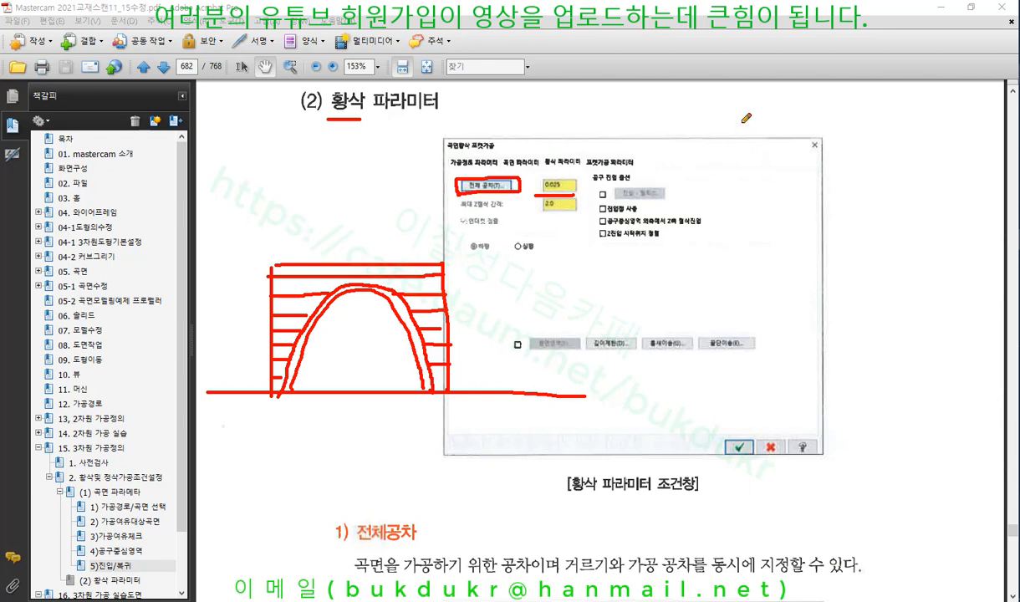
Step: Sketch a square with a width dimension of 40 ± 0.05, circling the 40 and underlining the tolerance
mouse_move(745, 104)
mouse_down()
mouse_move(765, 225)
mouse_move(870, 138)
mouse_move(802, 92)
mouse_move(743, 94)
mouse_move(743, 109)
mouse_up()
mouse_move(743, 159)
mouse_down()
mouse_move(866, 159)
mouse_move(857, 168)
mouse_up()
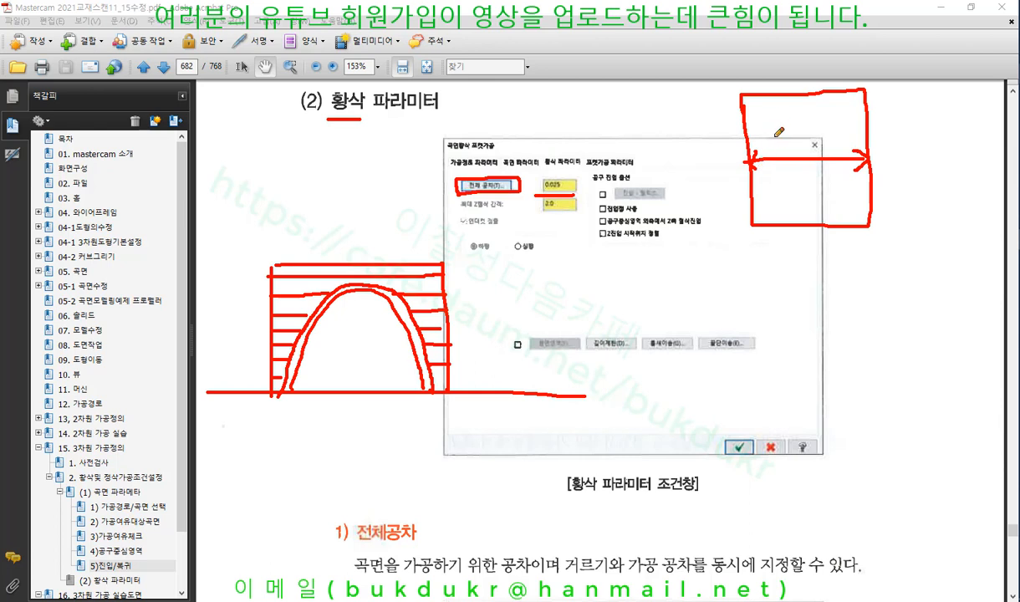
mouse_move(776, 137)
mouse_down()
mouse_move(781, 152)
mouse_move(787, 139)
mouse_move(823, 137)
mouse_move(816, 151)
mouse_move(837, 137)
mouse_move(843, 148)
mouse_move(851, 135)
mouse_move(855, 154)
mouse_up()
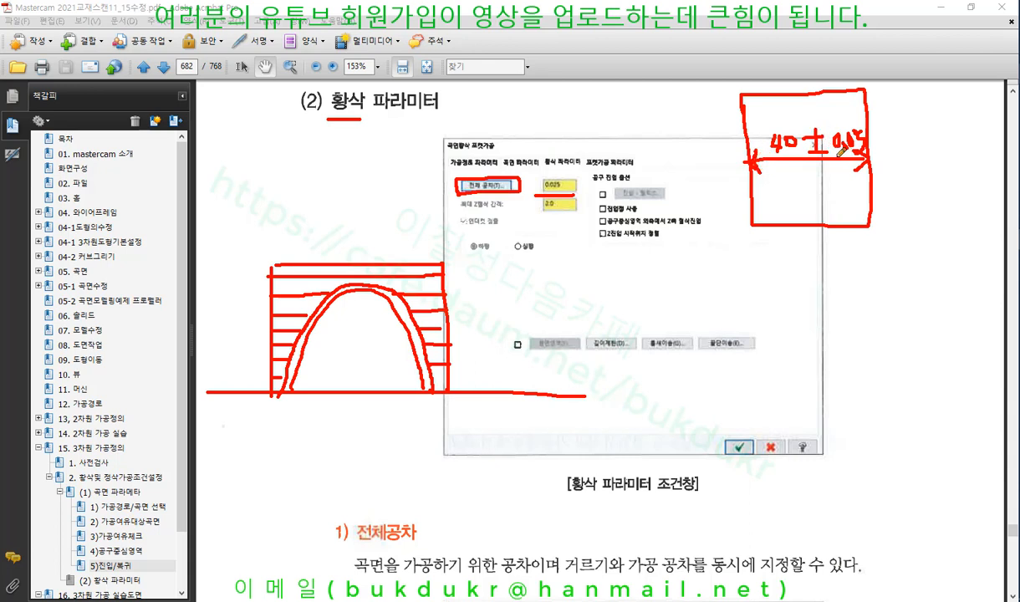
mouse_move(793, 134)
mouse_down()
mouse_move(768, 147)
mouse_move(790, 153)
mouse_up()
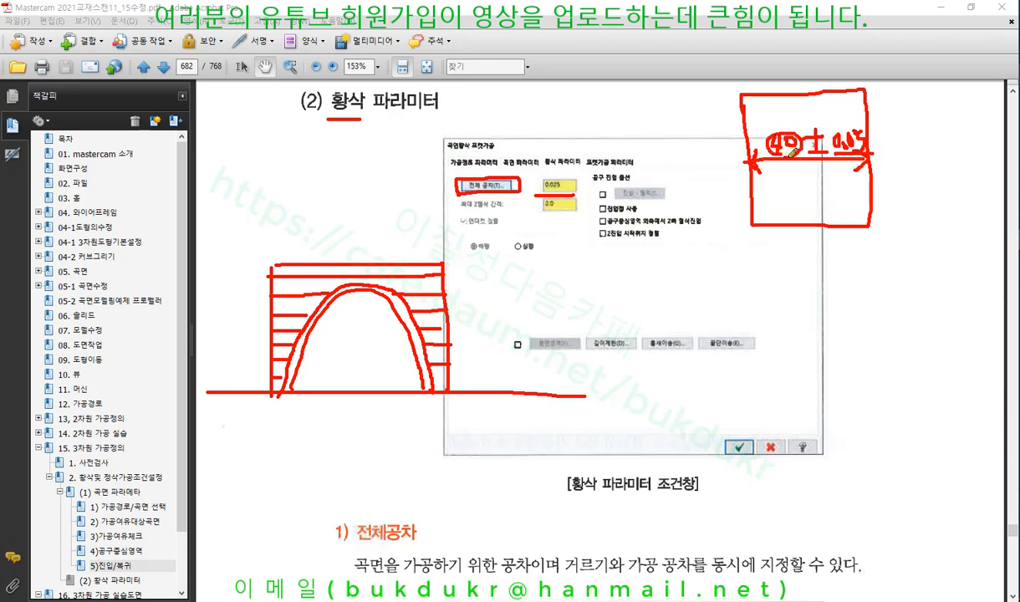
Step: Write the limit sizes 40.05 and 39.95 below the dimensioned square and enclose them in a box
mouse_move(791, 267)
mouse_down()
mouse_move(815, 251)
mouse_move(836, 261)
mouse_move(893, 239)
mouse_move(888, 261)
mouse_up()
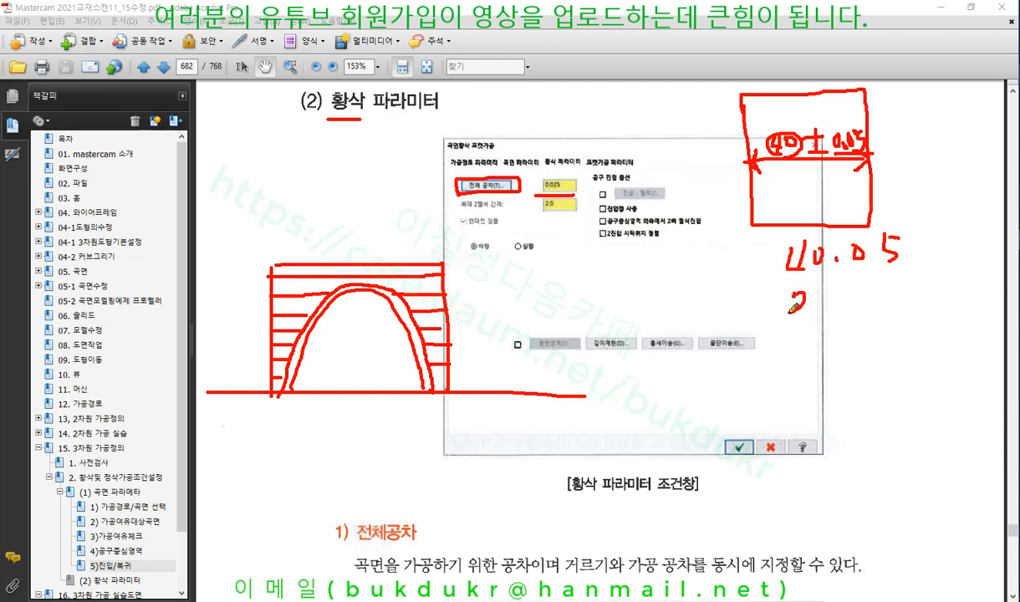
drag(788, 298, 786, 331)
drag(824, 300, 820, 323)
click(839, 325)
mouse_move(866, 289)
mouse_down()
mouse_move(857, 332)
mouse_move(875, 329)
mouse_up()
mouse_move(880, 292)
mouse_down()
mouse_move(904, 291)
mouse_move(918, 312)
mouse_up()
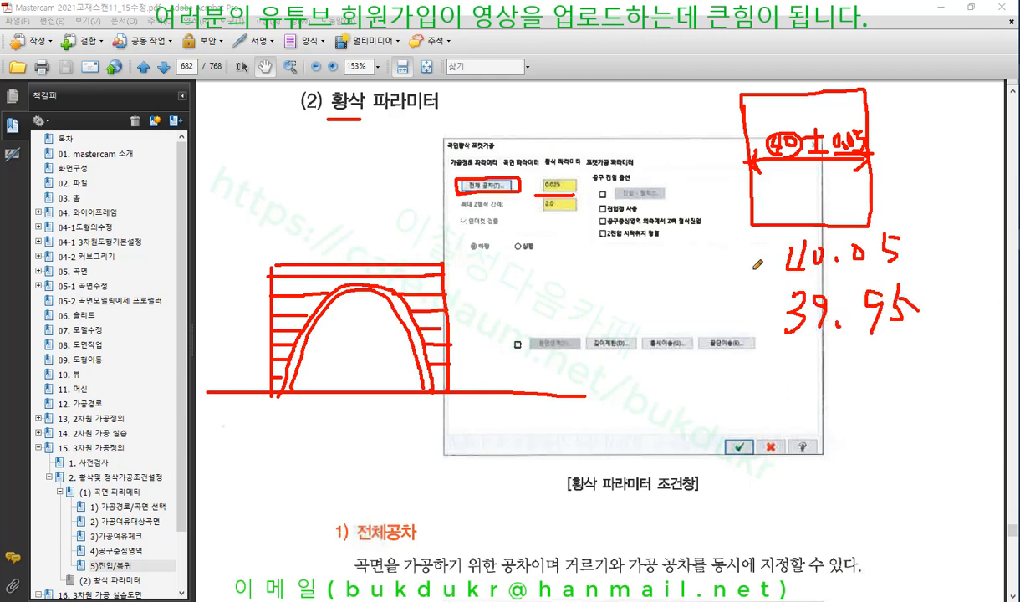
mouse_move(752, 251)
mouse_down()
mouse_move(747, 309)
mouse_move(904, 336)
mouse_move(932, 239)
mouse_move(746, 226)
mouse_move(748, 263)
mouse_up()
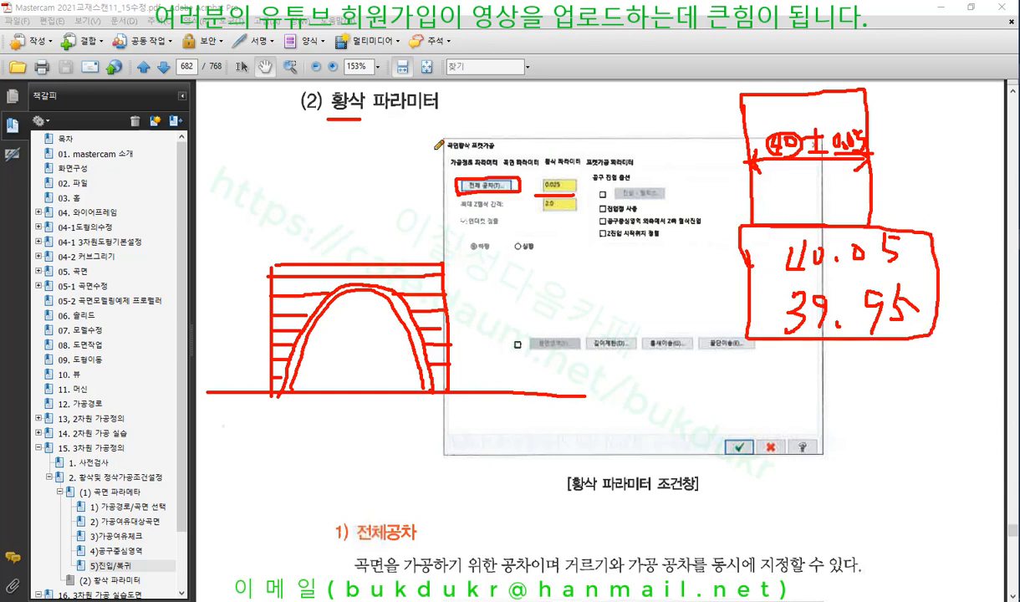
Step: Circle 황삭 in the heading and sketch the cutting tool moving along a roughing layer up to the dome's left side
mouse_move(361, 126)
mouse_down()
mouse_move(339, 125)
mouse_move(335, 86)
mouse_move(361, 127)
mouse_up()
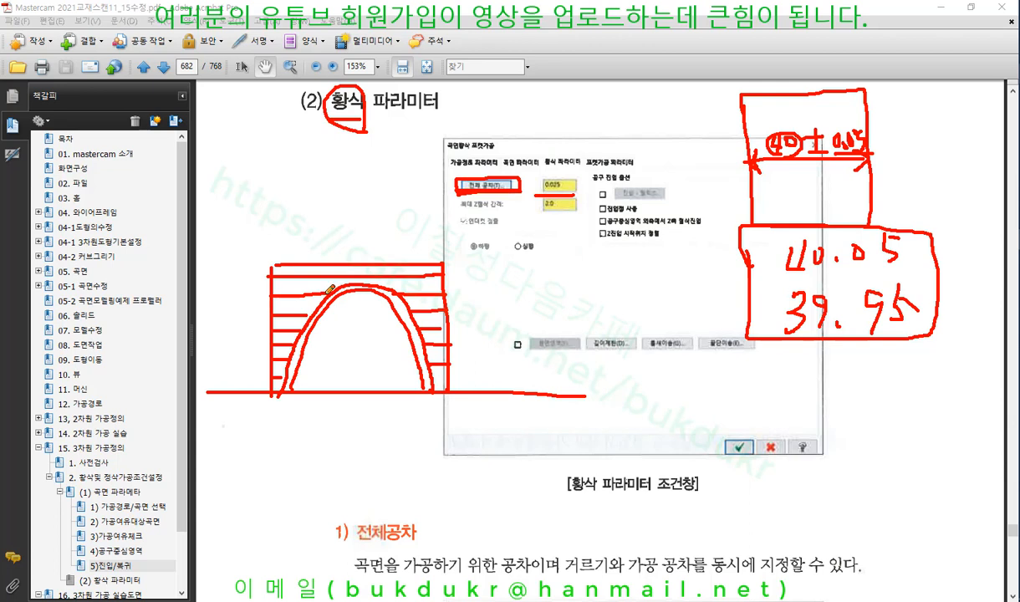
mouse_move(258, 219)
mouse_down()
mouse_move(256, 282)
mouse_move(270, 295)
mouse_move(290, 227)
mouse_up()
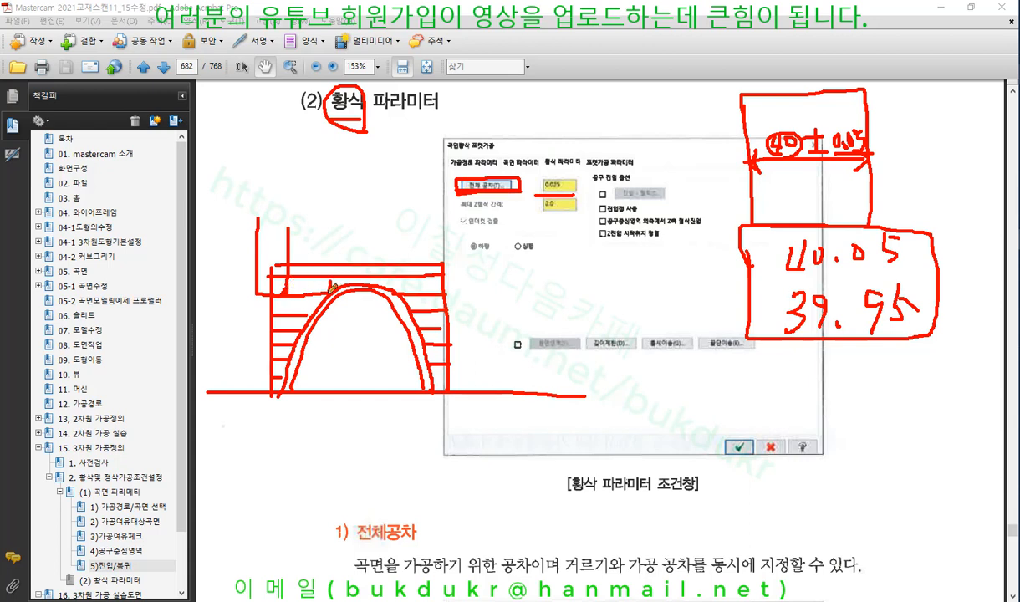
drag(329, 292, 331, 249)
drag(300, 228, 305, 297)
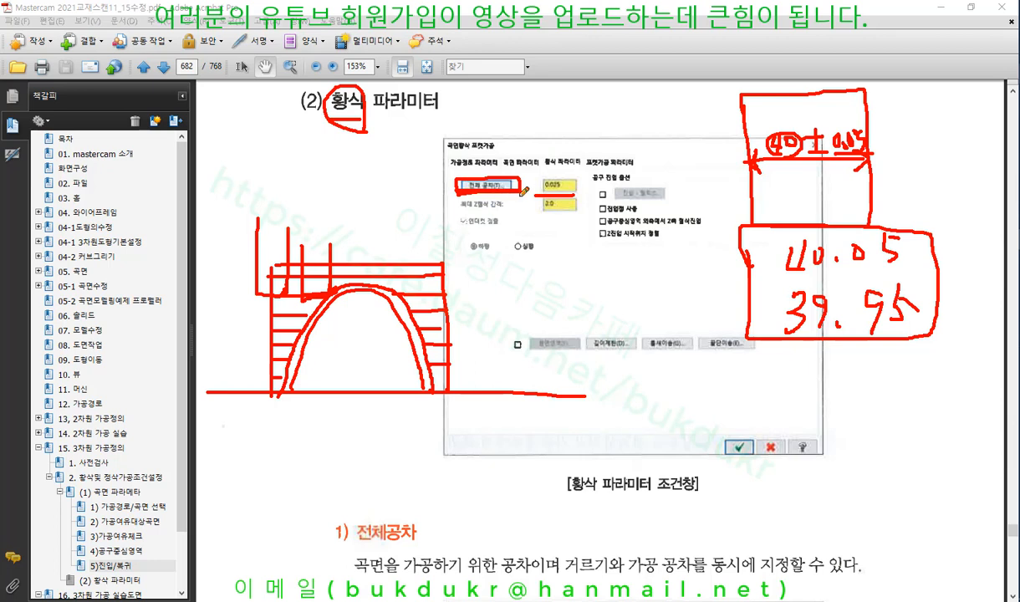
Step: Box the 0.025 tolerance value in the figure and write a boxed 0.1 above the dialog
mouse_move(526, 198)
mouse_down()
mouse_move(557, 175)
mouse_move(588, 189)
mouse_up()
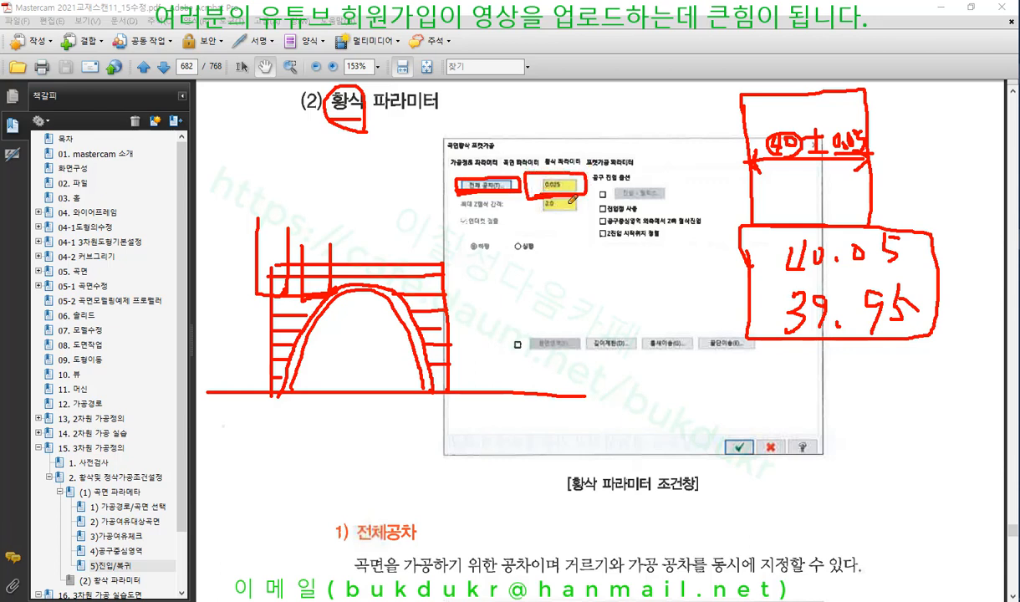
mouse_move(556, 110)
mouse_down()
mouse_move(551, 125)
mouse_move(559, 111)
mouse_move(590, 121)
mouse_move(551, 134)
mouse_move(589, 134)
mouse_move(608, 96)
mouse_move(544, 97)
mouse_move(542, 132)
mouse_up()
click(574, 127)
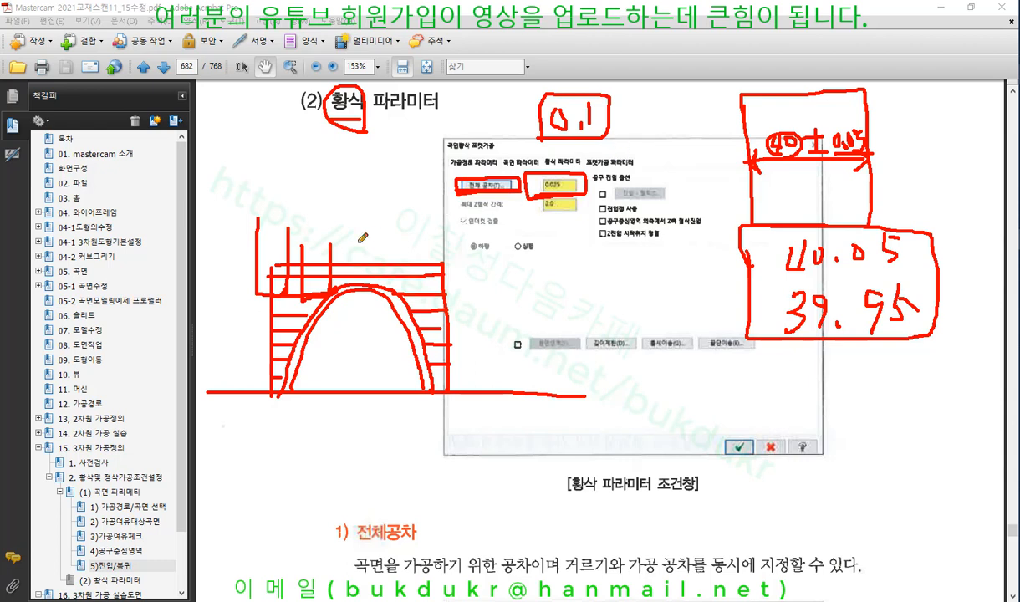
Step: Retrace the tool and dome contour, and add a ± sign before the boxed 0.1 and a circled ± after it
mouse_move(287, 254)
mouse_down()
mouse_move(300, 289)
mouse_move(332, 264)
mouse_move(334, 243)
mouse_up()
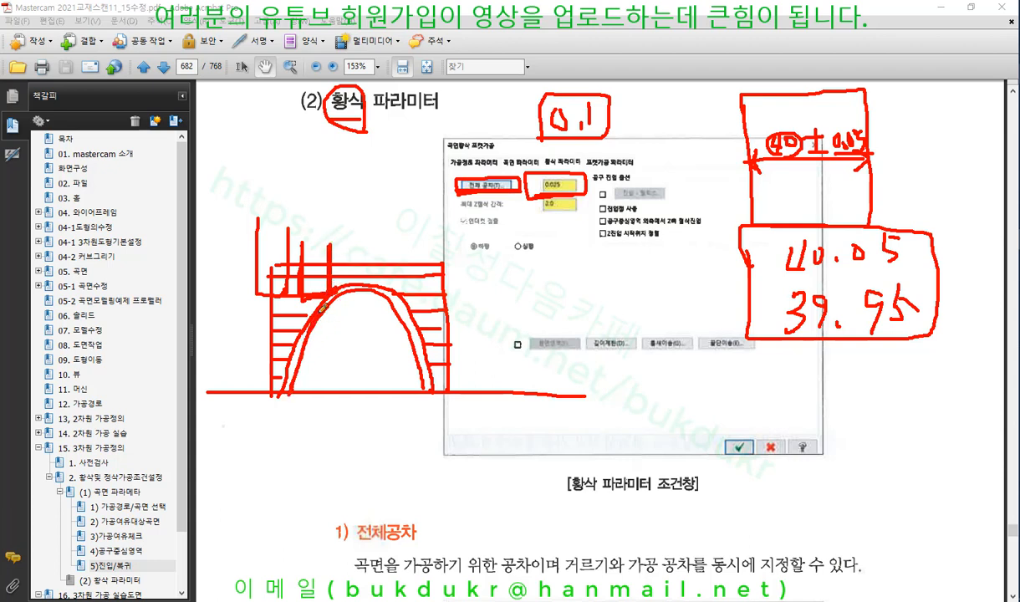
drag(373, 288, 400, 332)
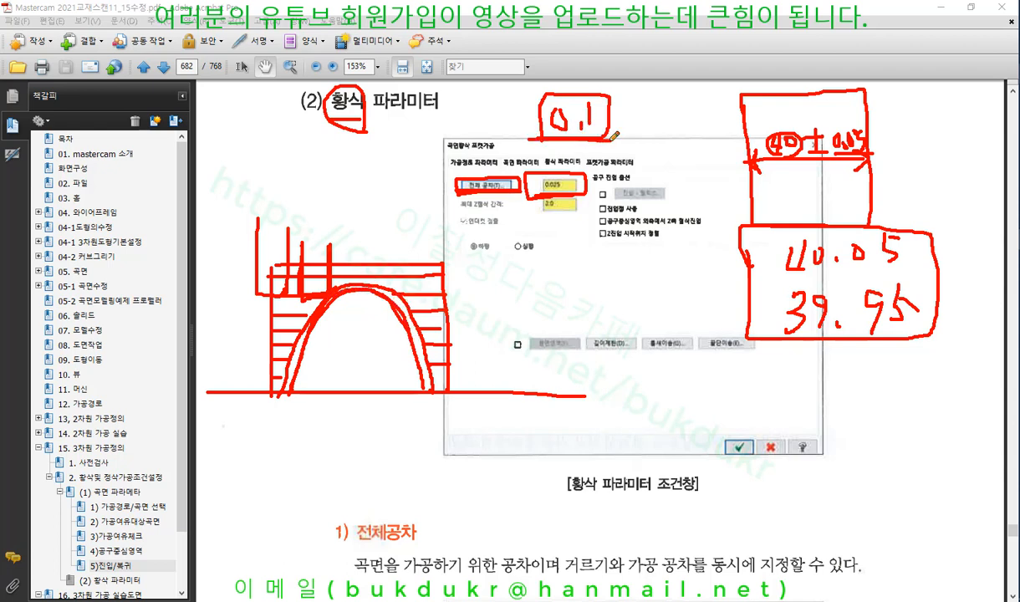
mouse_move(533, 117)
mouse_down()
mouse_move(509, 116)
mouse_move(540, 137)
mouse_up()
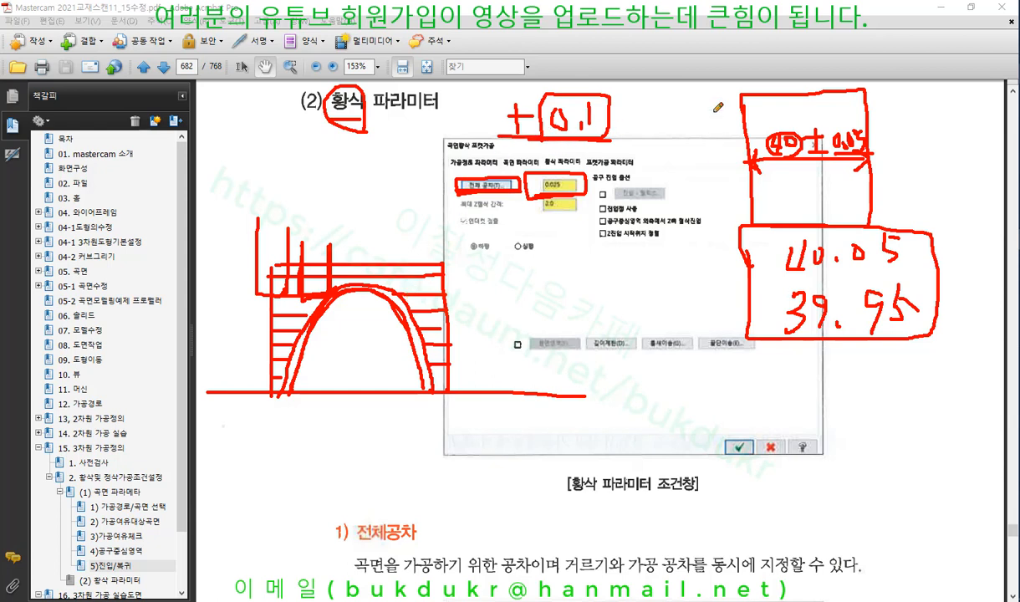
drag(616, 117, 666, 116)
mouse_move(648, 99)
mouse_down()
mouse_move(649, 126)
mouse_move(660, 135)
mouse_move(679, 87)
mouse_move(646, 154)
mouse_up()
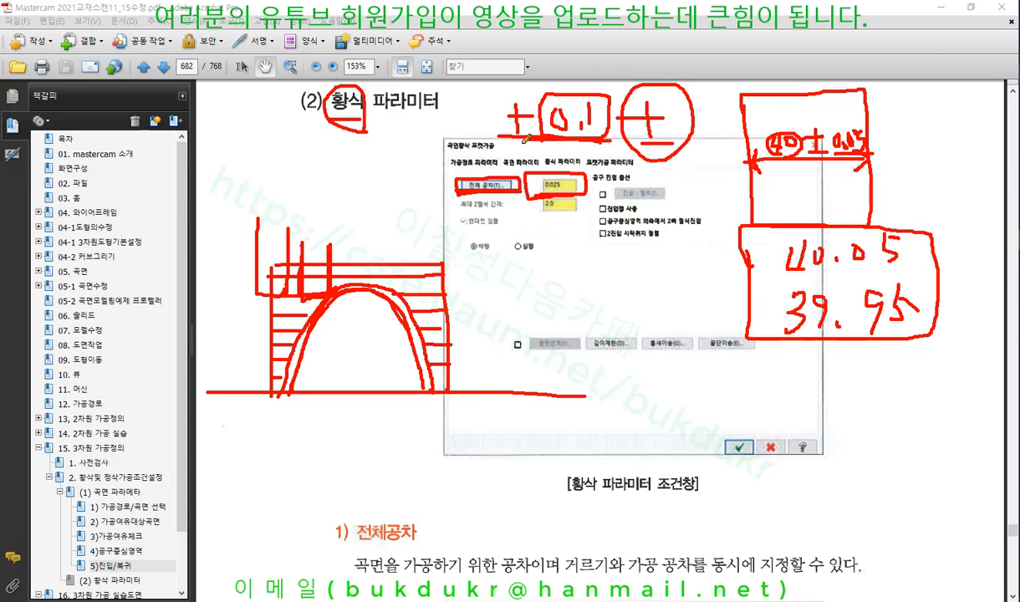
Step: Write a boxed, underlined ±0.1 beneath the 황삭 파라미터 heading and mark the cutter steps on the dome's right side
mouse_move(355, 136)
mouse_down()
mouse_move(381, 134)
mouse_move(366, 151)
mouse_move(383, 158)
mouse_move(410, 141)
mouse_move(426, 156)
mouse_up()
click(418, 157)
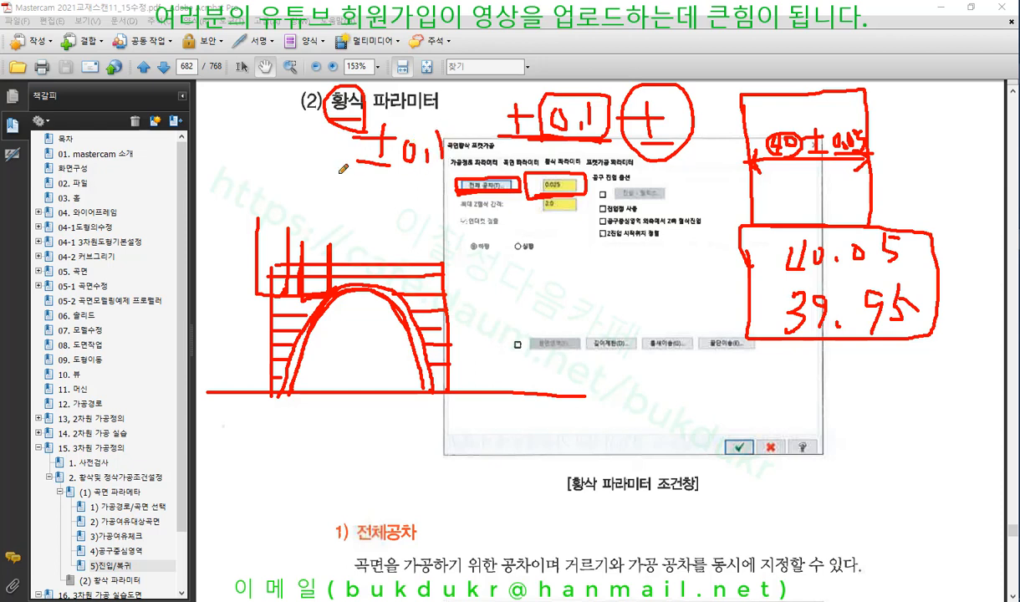
drag(335, 174, 463, 173)
drag(350, 121, 350, 172)
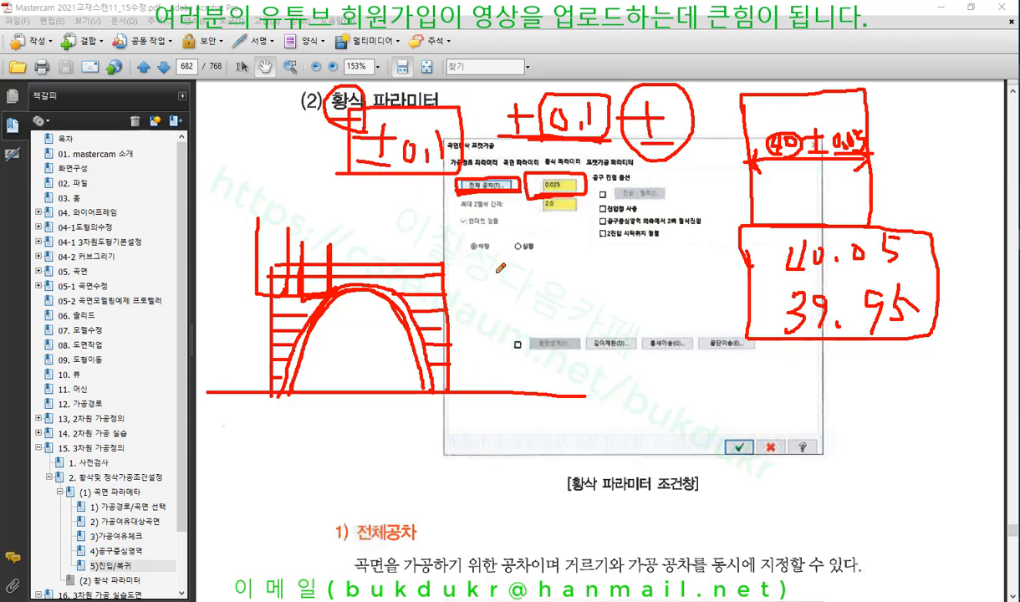
mouse_move(393, 258)
mouse_down()
mouse_move(387, 290)
mouse_move(409, 307)
mouse_move(402, 335)
mouse_move(452, 345)
mouse_up()
mouse_move(347, 167)
mouse_down()
mouse_move(334, 138)
mouse_move(448, 96)
mouse_move(427, 176)
mouse_move(292, 180)
mouse_up()
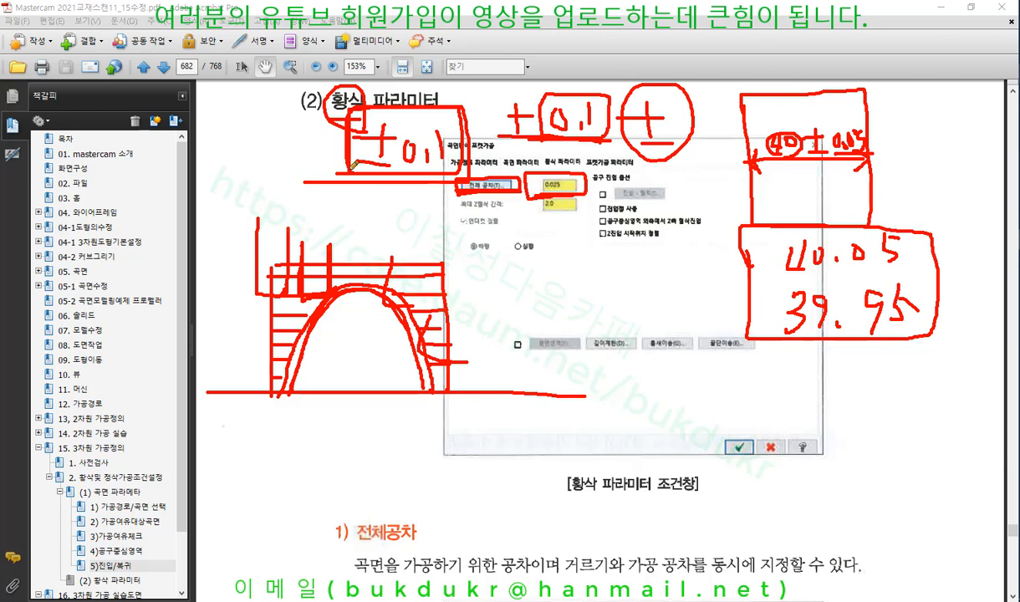
drag(342, 144, 347, 178)
Step: Write the value range 0.5 ~ 1 over the dialog figure, beside the dome sketch, and box it
mouse_move(520, 279)
mouse_down()
mouse_move(573, 254)
mouse_move(601, 276)
mouse_move(678, 295)
mouse_up()
mouse_move(671, 246)
mouse_down()
mouse_move(669, 317)
mouse_move(495, 337)
mouse_move(569, 249)
mouse_move(739, 285)
mouse_move(736, 334)
mouse_up()
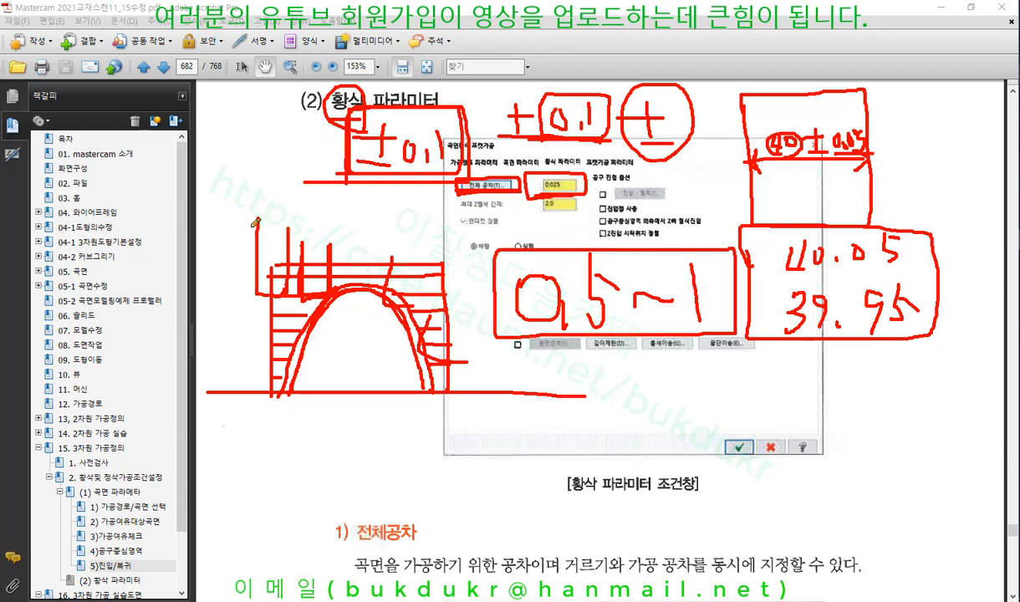
Step: Retrace the tool and left-side layers, and thicken the offset contour along both flanks of the dome
mouse_move(252, 227)
mouse_down()
mouse_move(259, 293)
mouse_move(286, 244)
mouse_up()
mouse_move(245, 312)
mouse_down()
mouse_move(285, 313)
mouse_move(273, 329)
mouse_up()
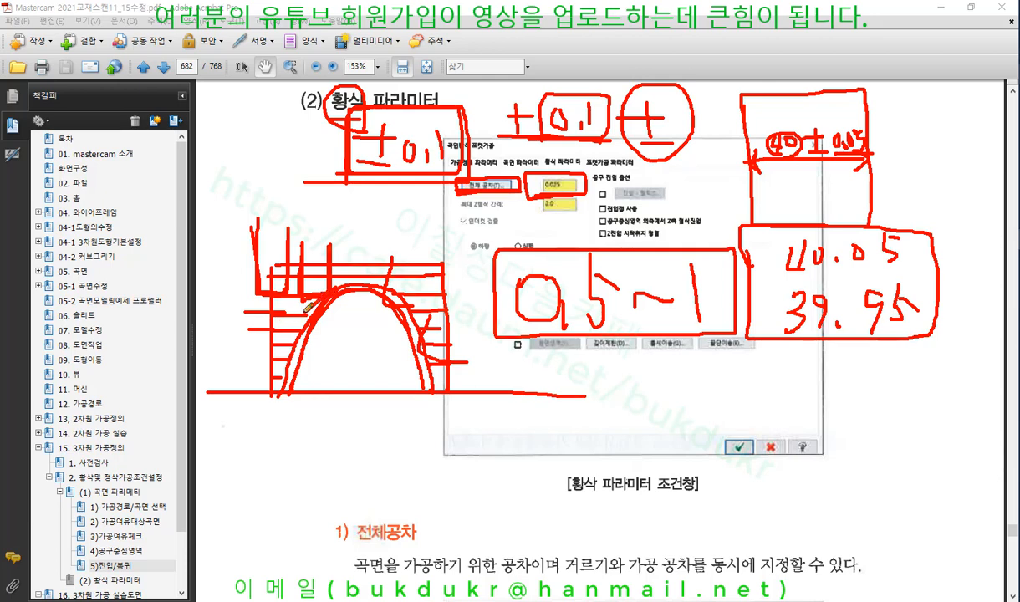
mouse_move(323, 294)
mouse_down()
mouse_move(293, 316)
mouse_move(276, 358)
mouse_move(282, 397)
mouse_up()
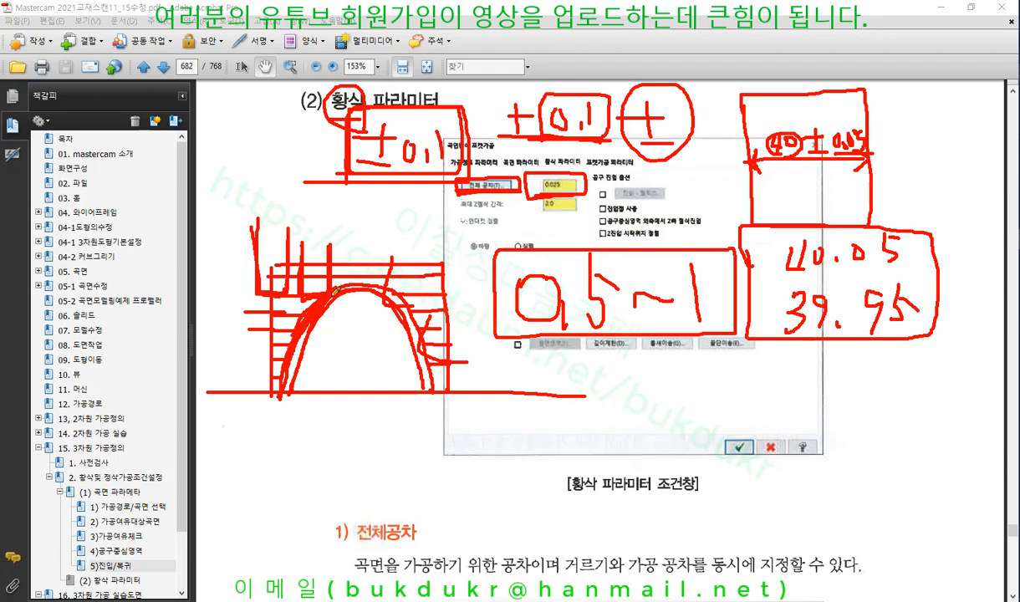
mouse_move(375, 287)
mouse_down()
mouse_move(390, 290)
mouse_move(415, 373)
mouse_move(430, 364)
mouse_up()
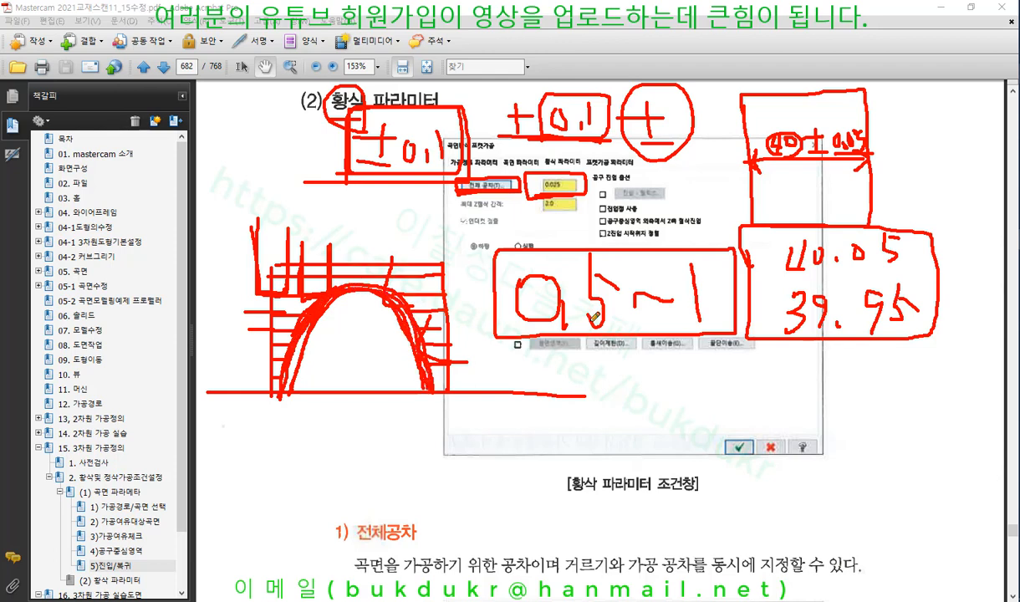
Step: Write 0, 0.02 and 0.01 below the 0.5 ~ 1 note, boxing the 0 and 0.01 and circling the 0.5
mouse_move(614, 370)
mouse_down()
mouse_move(626, 394)
mouse_move(614, 366)
mouse_move(595, 368)
mouse_move(591, 417)
mouse_move(637, 422)
mouse_move(629, 360)
mouse_up()
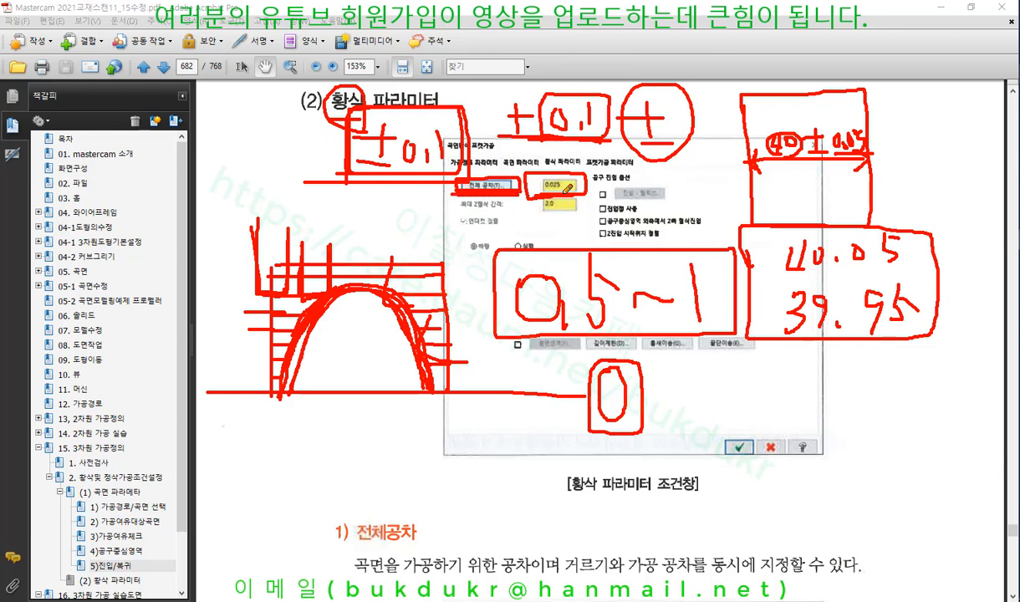
mouse_move(525, 316)
mouse_down()
mouse_move(575, 232)
mouse_move(542, 322)
mouse_move(493, 247)
mouse_move(546, 250)
mouse_up()
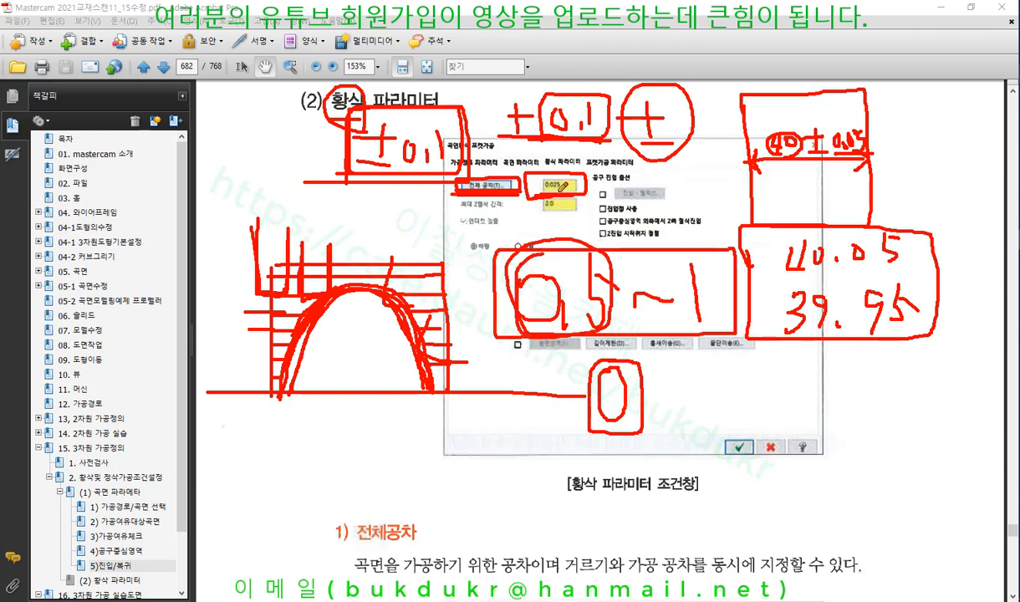
mouse_move(734, 379)
mouse_down()
mouse_move(770, 360)
mouse_move(808, 390)
mouse_move(742, 485)
mouse_move(749, 468)
mouse_move(767, 473)
mouse_move(803, 439)
mouse_move(844, 509)
mouse_up()
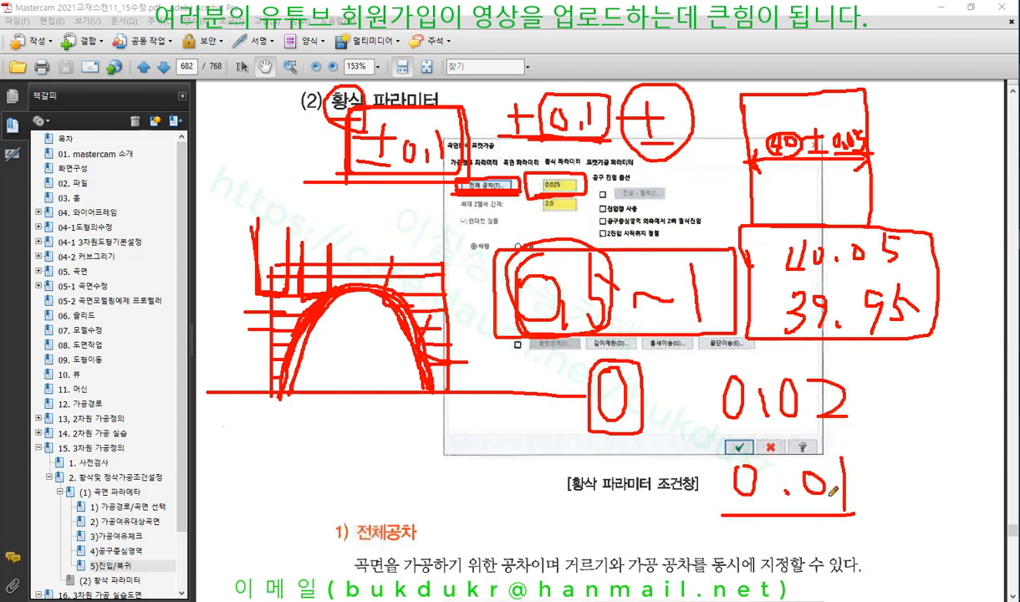
mouse_move(710, 444)
mouse_down()
mouse_move(884, 508)
mouse_move(716, 508)
mouse_move(713, 452)
mouse_move(778, 449)
mouse_move(862, 450)
mouse_move(887, 506)
mouse_move(724, 504)
mouse_up()
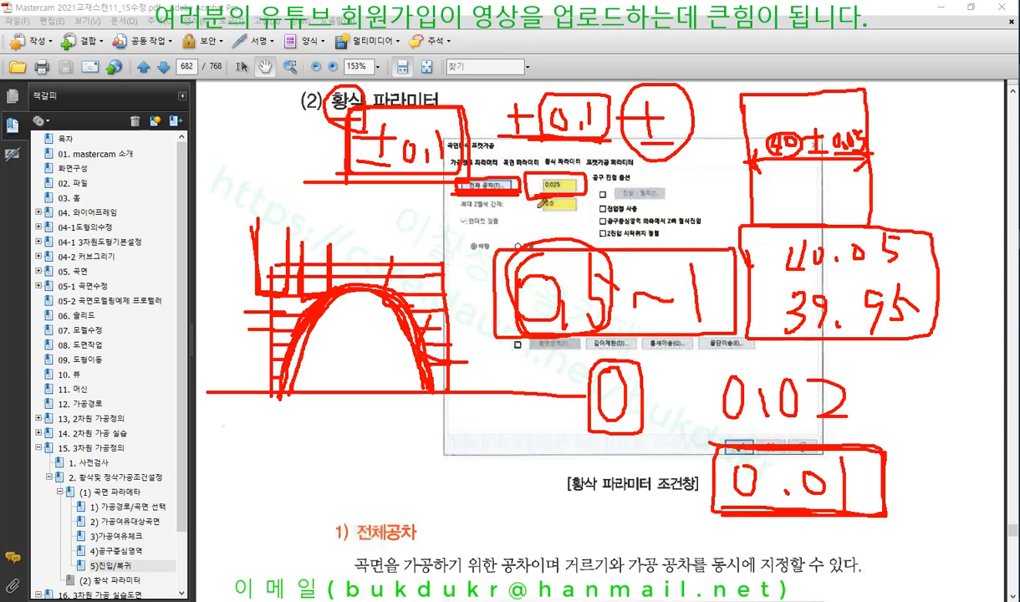
Step: Close the screen-drawing tool to clear the annotations and go to the 1) 전체공차 section with its tolerance dialog figure
right_click(412, 251)
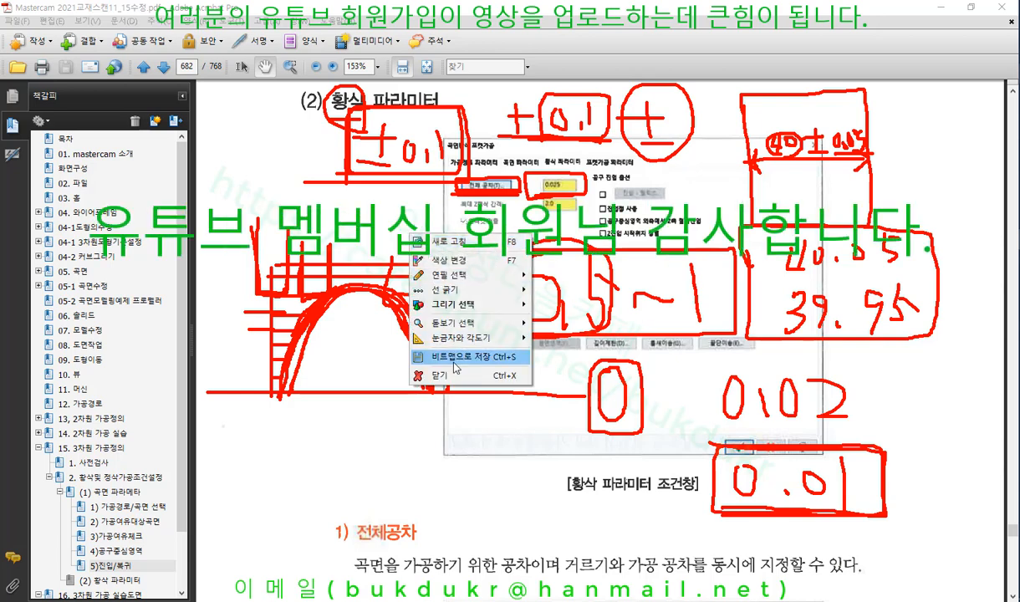
click(456, 375)
scroll(519, 329, down, 10)
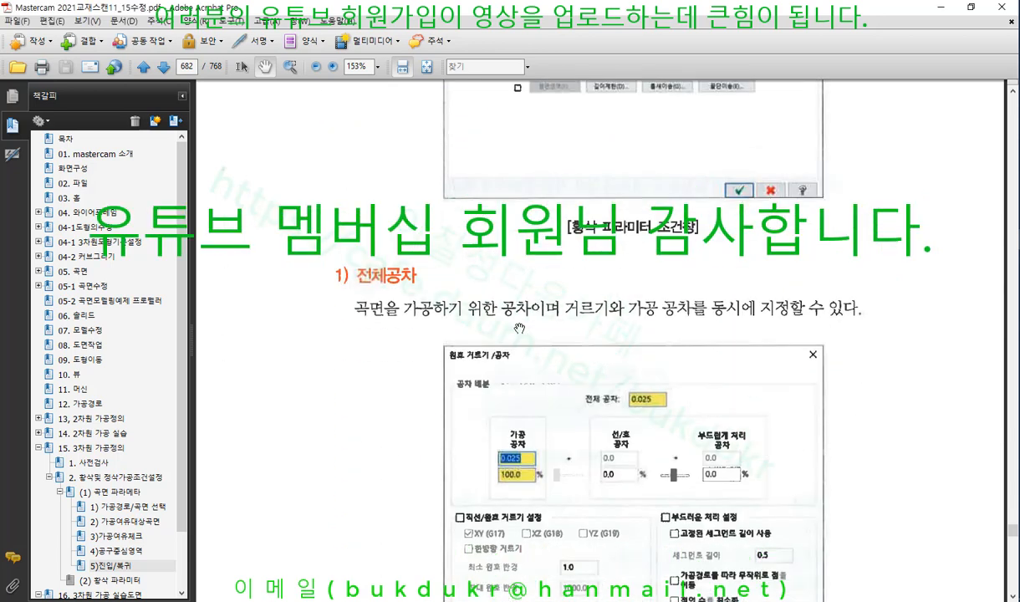
Step: With the screen-drawing pen, box the 전체 공차 field in the dialog figure and write an underlined 0.025 above it
scroll(519, 329, down, 1)
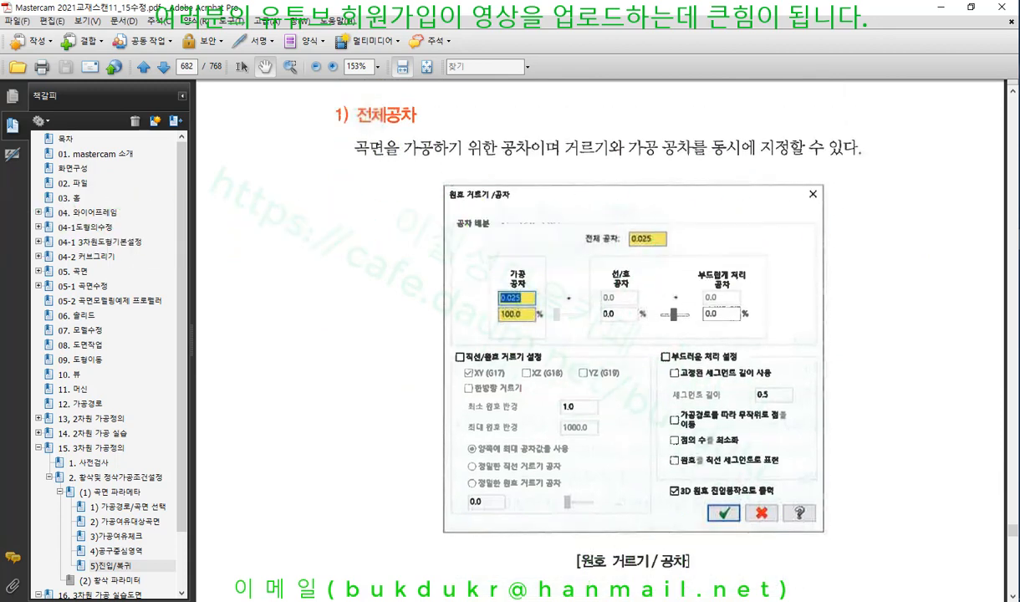
key(ctrl+2)
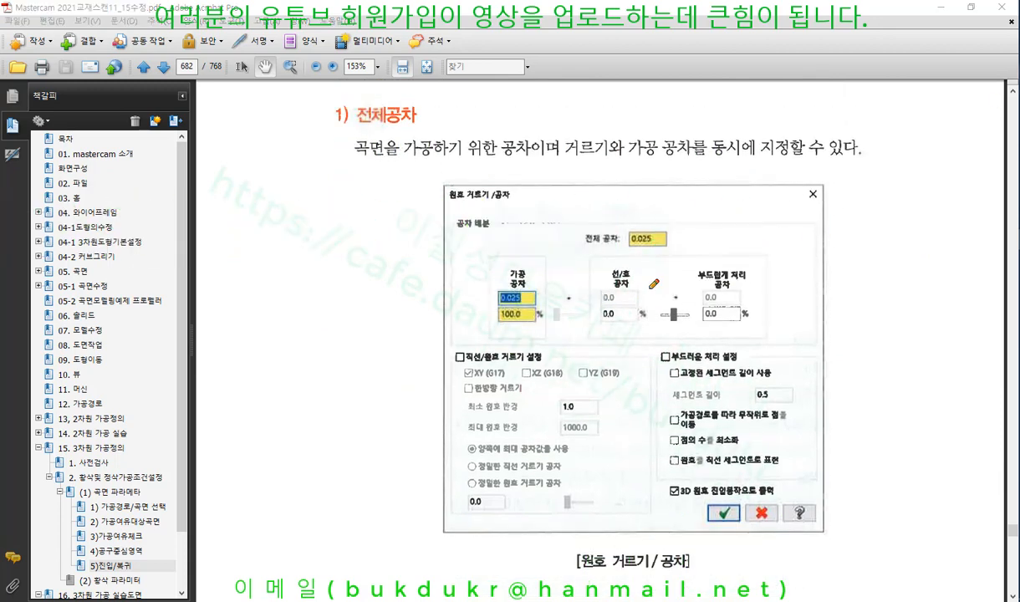
mouse_move(576, 251)
mouse_down()
mouse_move(673, 251)
mouse_move(623, 217)
mouse_move(572, 230)
mouse_move(576, 259)
mouse_up()
mouse_move(659, 175)
mouse_down()
mouse_move(683, 210)
mouse_move(697, 183)
mouse_move(729, 203)
mouse_up()
mouse_move(741, 166)
mouse_down()
mouse_move(740, 205)
mouse_move(763, 167)
mouse_up()
drag(648, 215, 784, 215)
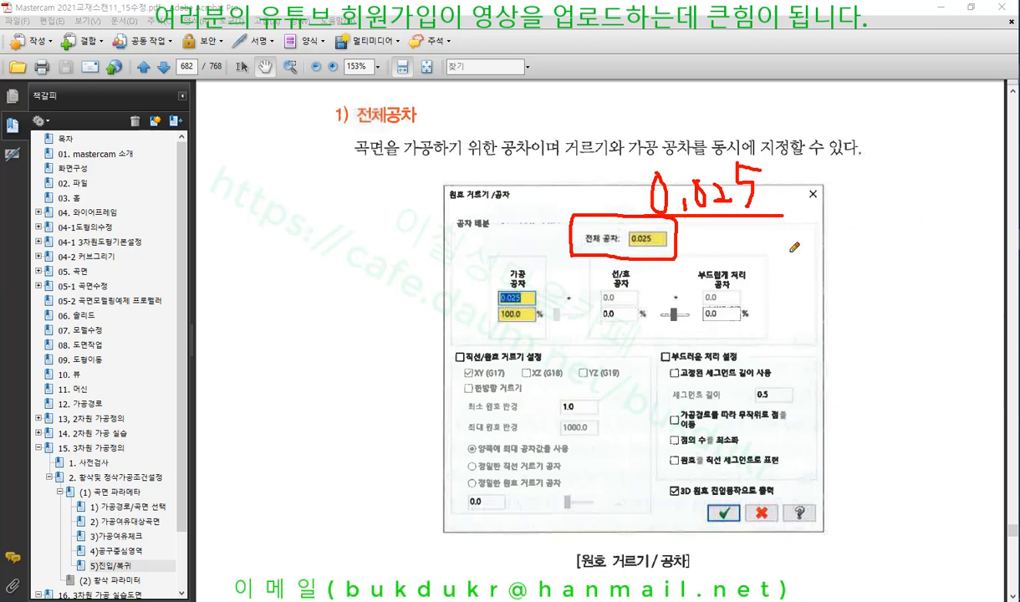
Step: Write 25.4 beside the tolerance dialog figure, underline and box it, and write 1. above the box
drag(810, 276, 838, 296)
drag(849, 245, 848, 317)
drag(849, 272, 925, 289)
click(873, 307)
drag(926, 233, 920, 315)
drag(807, 336, 933, 331)
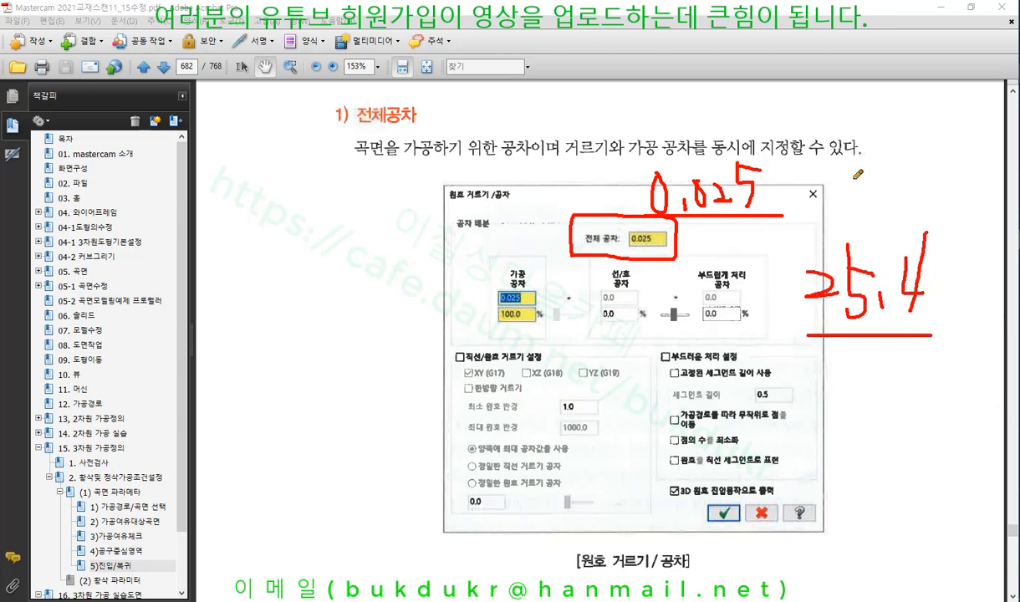
drag(880, 159, 882, 203)
mouse_move(788, 335)
mouse_down()
mouse_move(941, 276)
mouse_move(807, 233)
mouse_move(790, 322)
mouse_up()
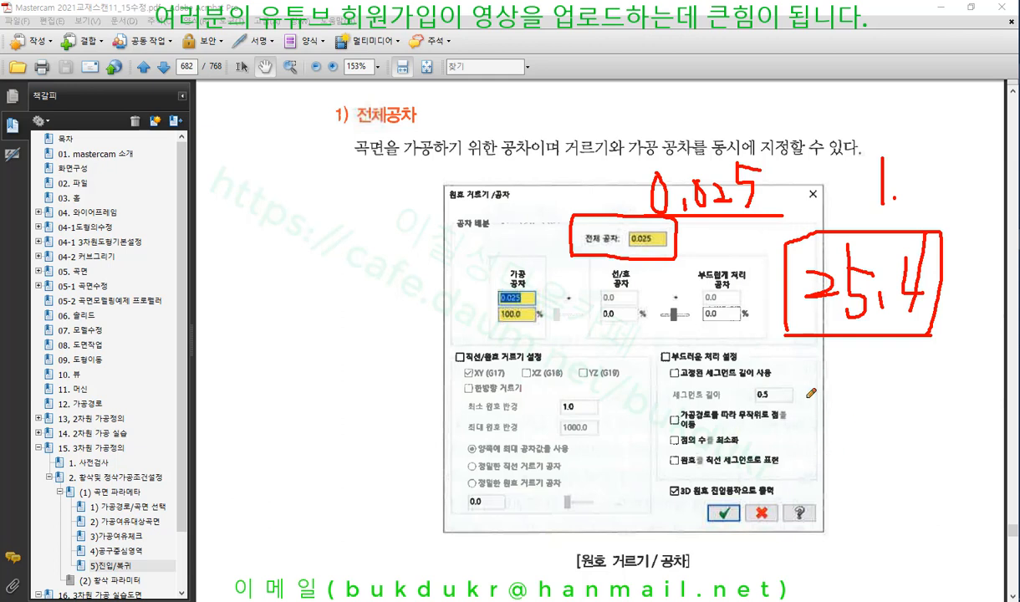
Step: Draw a horizontal dimension line with end bars below the boxed 25.4 and label it with an underlined 25.4
drag(807, 398, 808, 458)
drag(816, 428, 958, 428)
drag(955, 390, 955, 464)
mouse_move(829, 475)
mouse_down()
mouse_move(857, 494)
mouse_move(853, 517)
mouse_up()
drag(860, 475, 885, 472)
drag(886, 500, 936, 498)
drag(925, 475, 922, 511)
drag(830, 535, 956, 532)
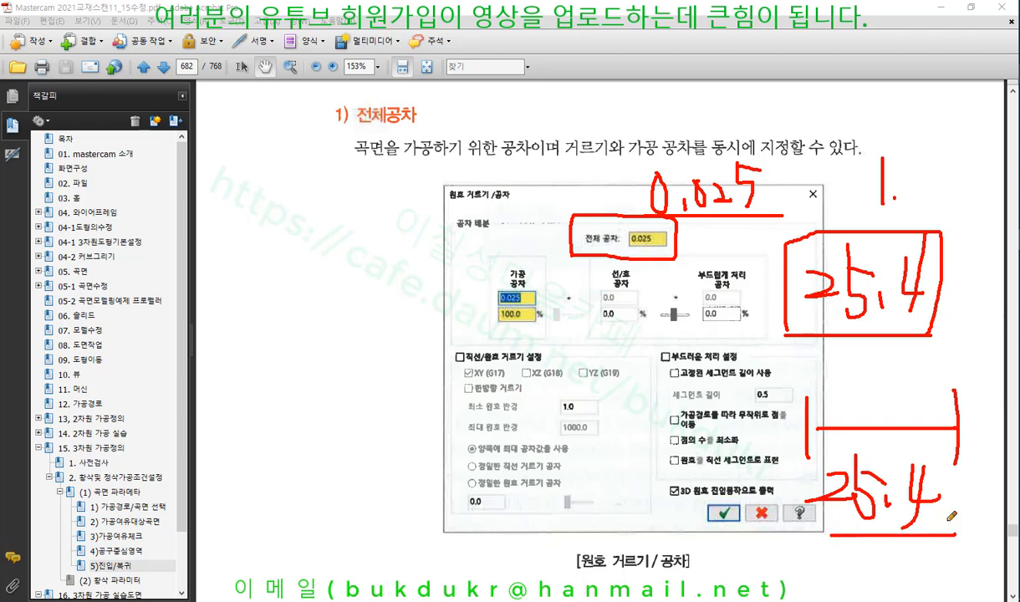
Step: Write 0.001 above the 1. note, underline and box it, and underline the boxed 25.4 again
drag(880, 159, 883, 209)
mouse_move(785, 67)
mouse_down()
mouse_move(768, 95)
mouse_move(791, 114)
mouse_move(818, 84)
mouse_move(863, 92)
mouse_move(882, 118)
mouse_up()
drag(764, 131, 942, 133)
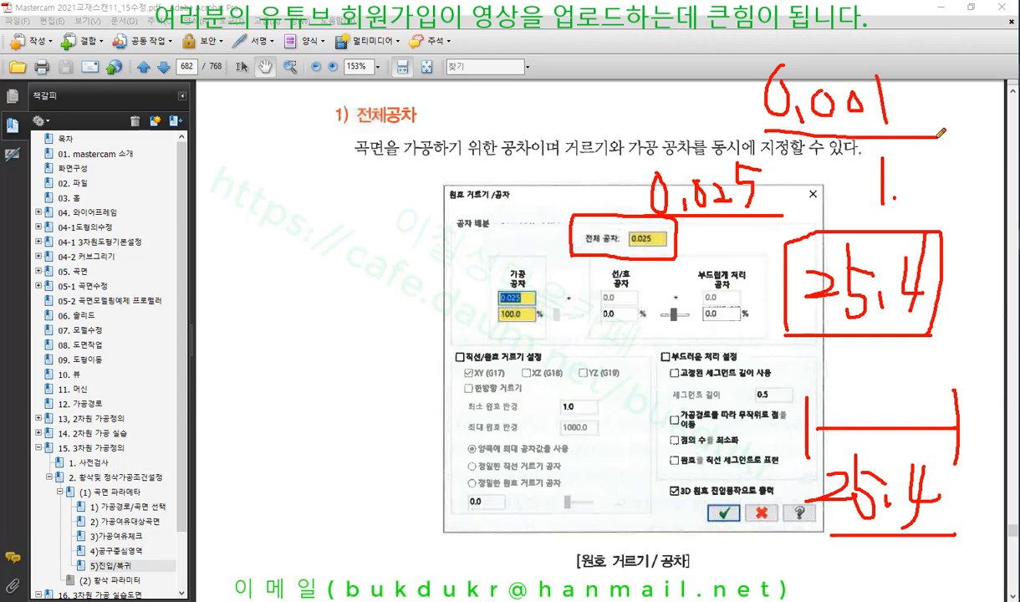
mouse_move(749, 126)
mouse_down()
mouse_move(795, 49)
mouse_move(915, 127)
mouse_up()
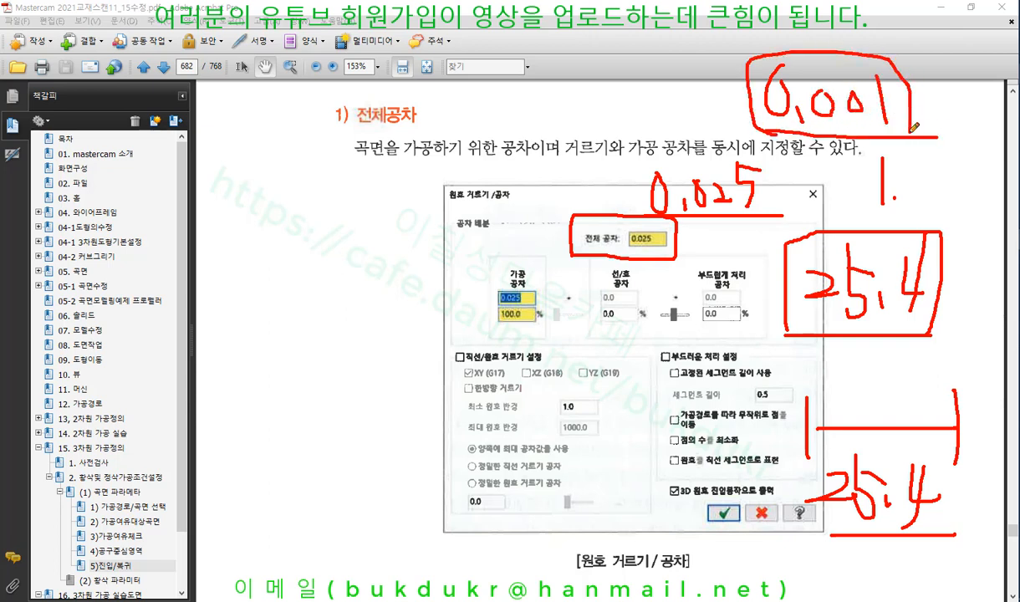
drag(780, 336, 954, 334)
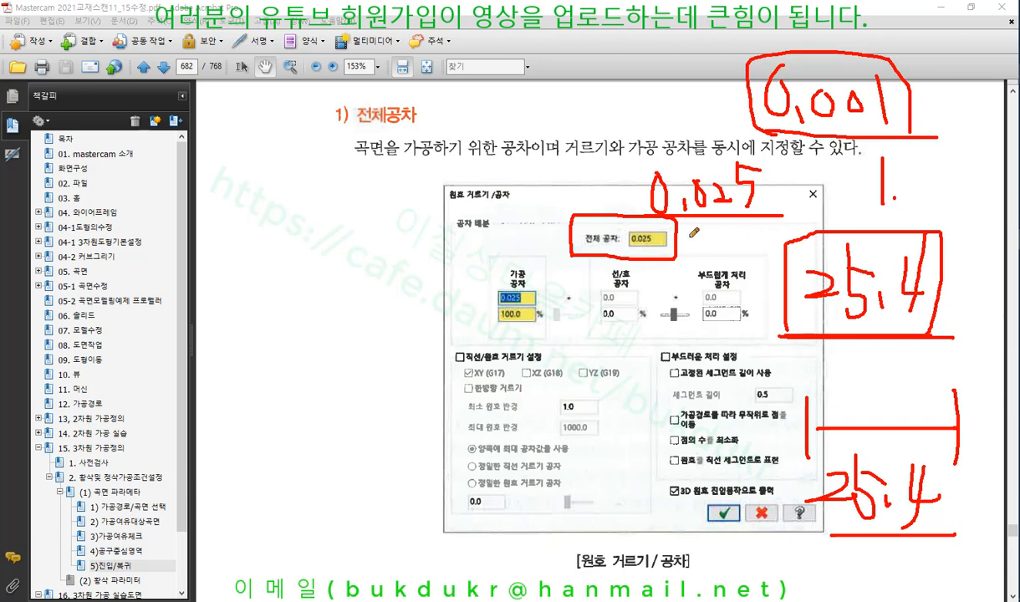
Step: Box the handwritten 0.025, mark the 전체 공차 label and value, and circle the 25 in the boxed 25.4
mouse_move(643, 214)
mouse_down()
mouse_move(643, 200)
mouse_move(753, 167)
mouse_move(790, 210)
mouse_up()
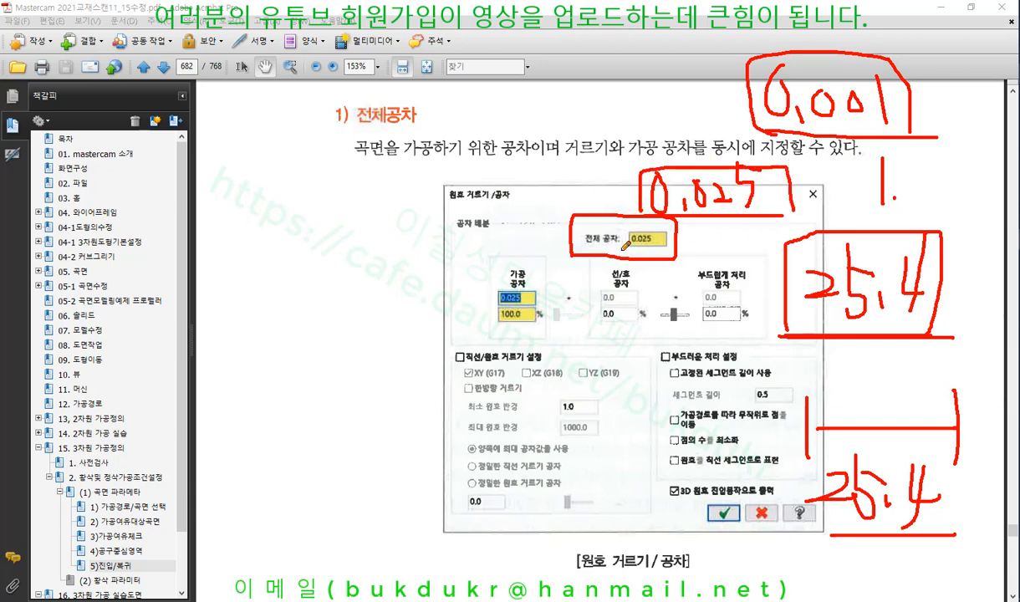
drag(621, 250, 682, 249)
mouse_move(862, 311)
mouse_down()
mouse_move(804, 301)
mouse_move(815, 243)
mouse_move(858, 293)
mouse_move(804, 297)
mouse_move(849, 247)
mouse_up()
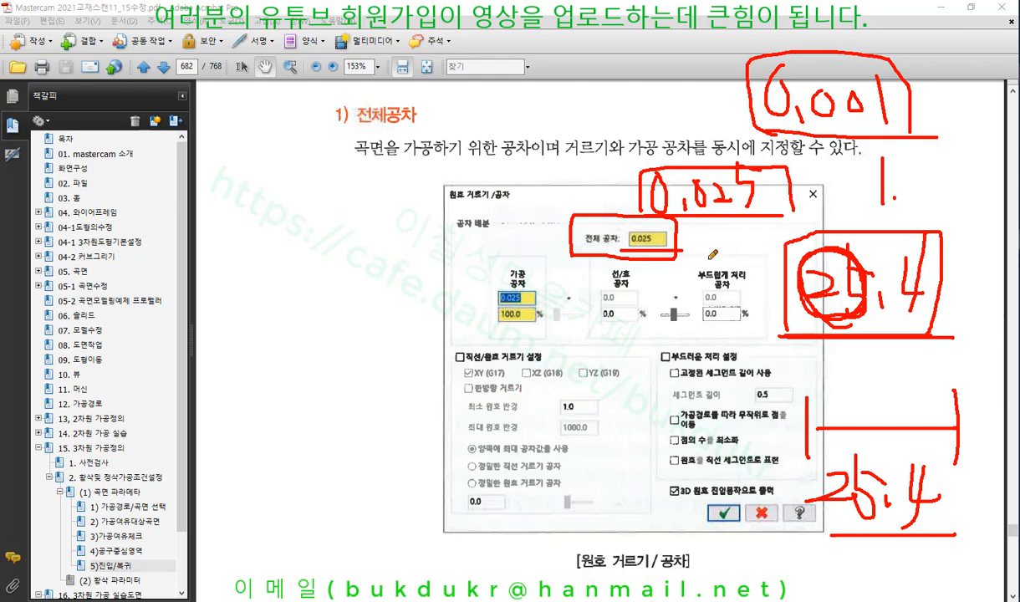
drag(573, 245, 623, 244)
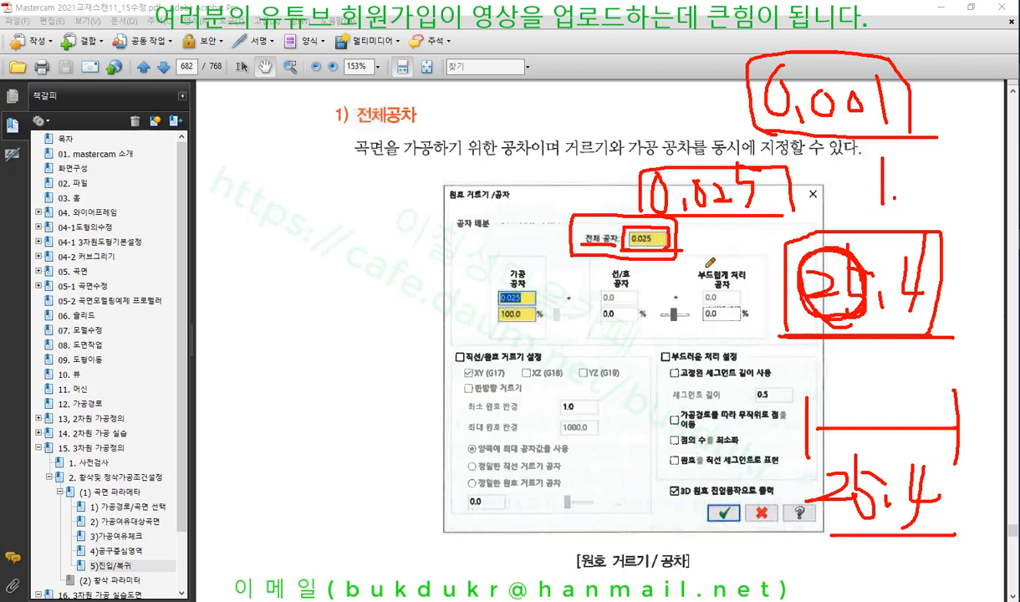
Step: Sketch a dome with division ticks and an angled path on its left flank, and mark the dialog title and total tolerance value
mouse_move(262, 453)
mouse_down()
mouse_move(389, 233)
mouse_move(502, 445)
mouse_up()
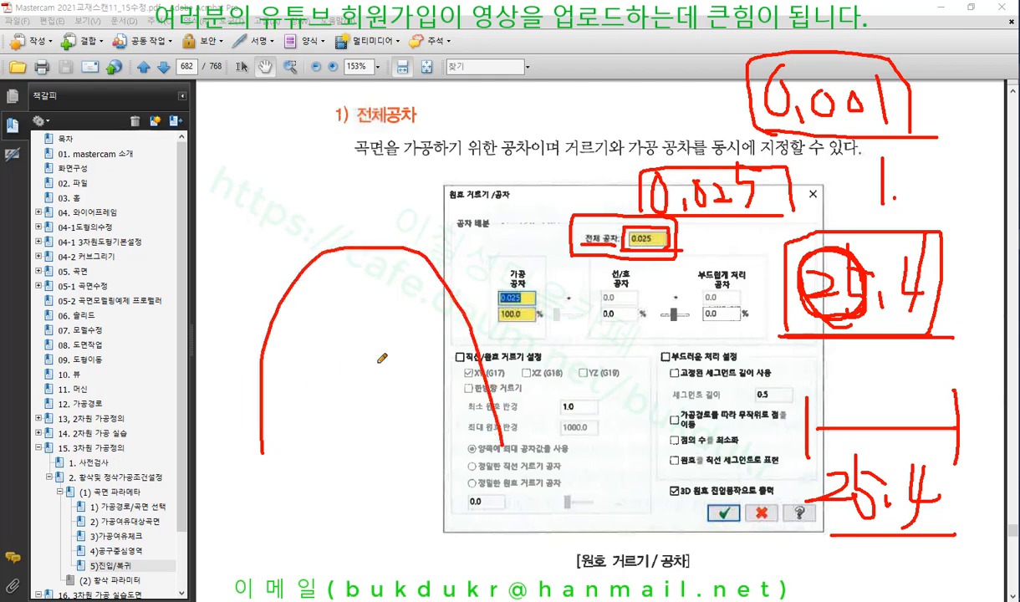
mouse_move(317, 263)
mouse_down()
mouse_move(281, 293)
mouse_move(279, 344)
mouse_up()
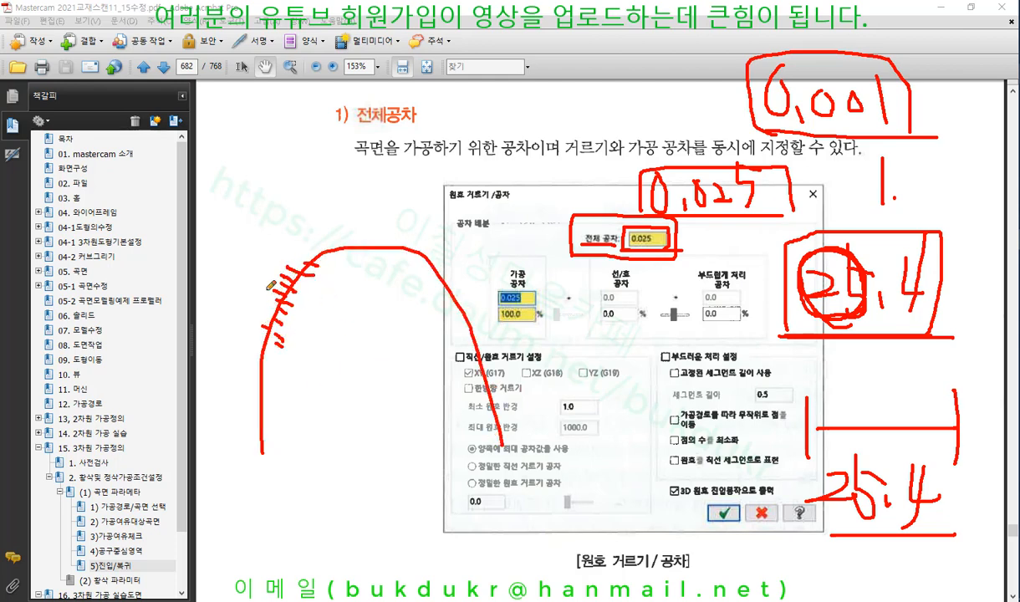
mouse_move(211, 300)
mouse_down()
mouse_move(281, 306)
mouse_move(294, 220)
mouse_up()
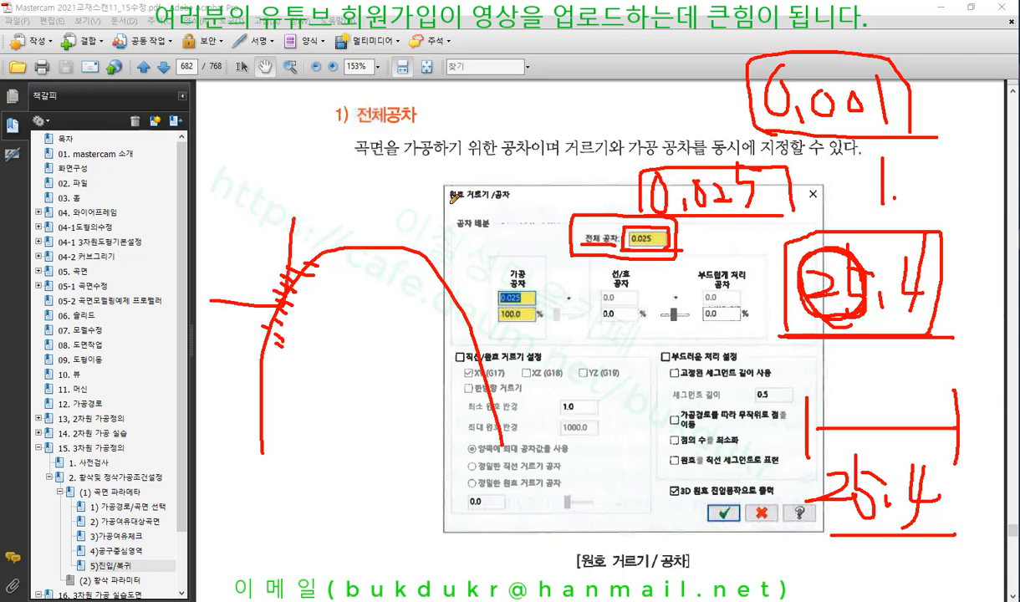
drag(449, 199, 509, 199)
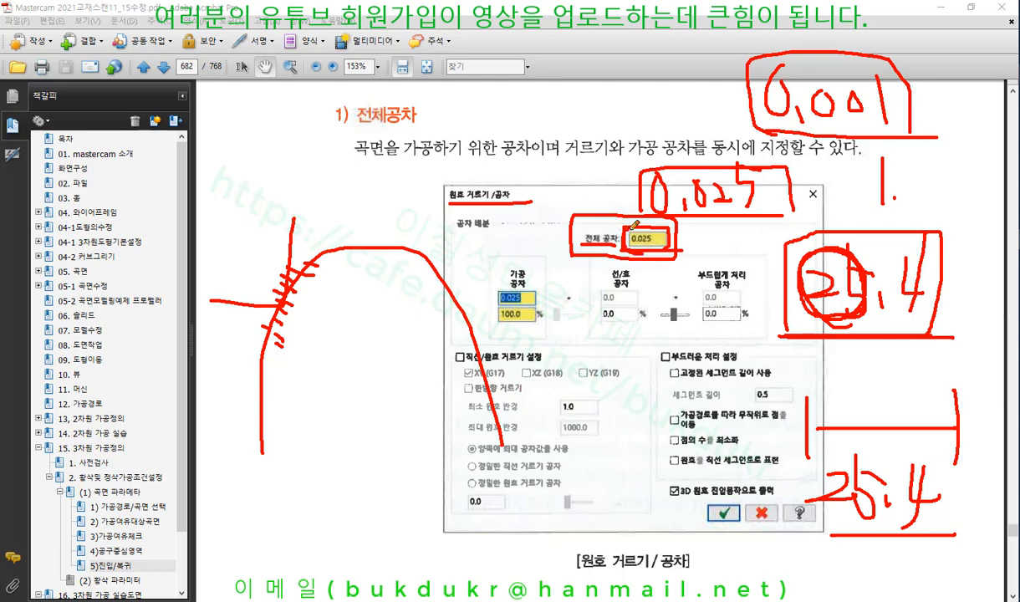
mouse_move(630, 249)
mouse_down()
mouse_move(674, 223)
mouse_move(629, 249)
mouse_up()
mouse_move(197, 306)
mouse_down()
mouse_move(286, 304)
mouse_move(295, 213)
mouse_up()
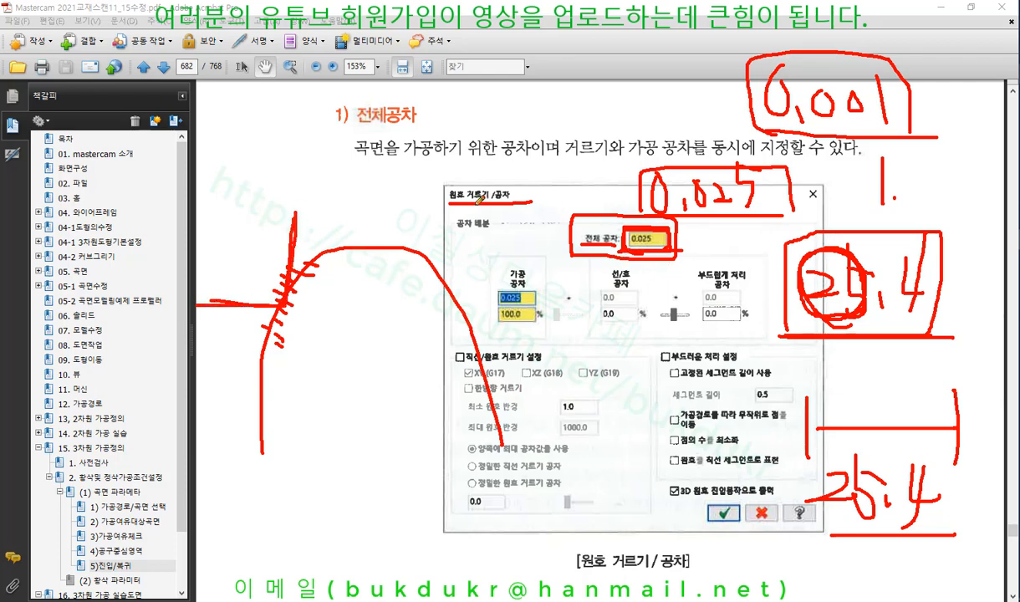
Step: Underline the 전체공차 heading and clear all annotations from the page
drag(355, 124, 418, 125)
right_click(289, 169)
click(333, 307)
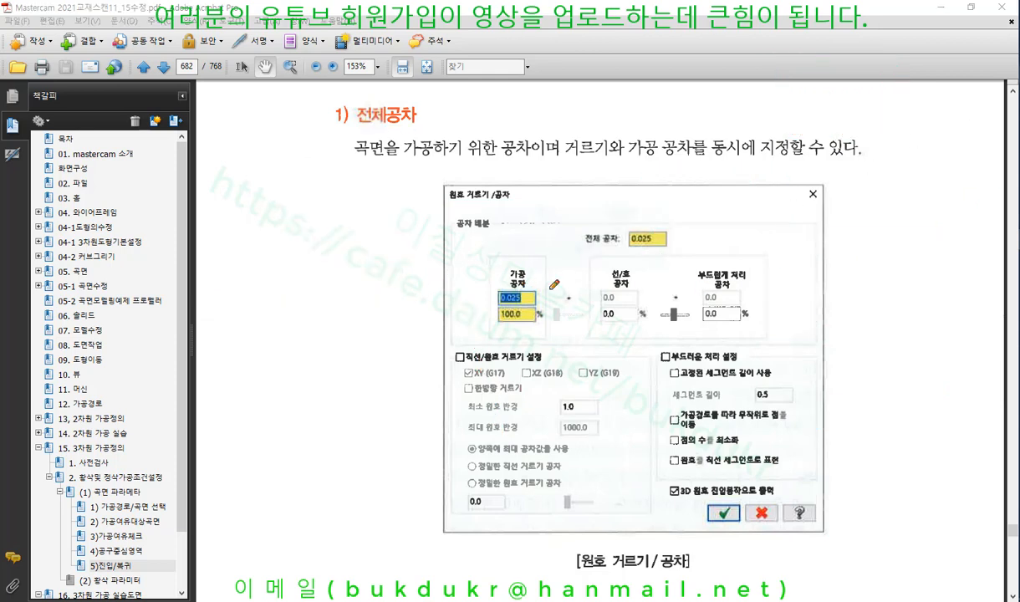
Step: Box the 전체 공차 field again, underline the dialog title and box the word 거르기 in it
mouse_move(571, 249)
mouse_down()
mouse_move(674, 214)
mouse_move(559, 228)
mouse_move(576, 245)
mouse_up()
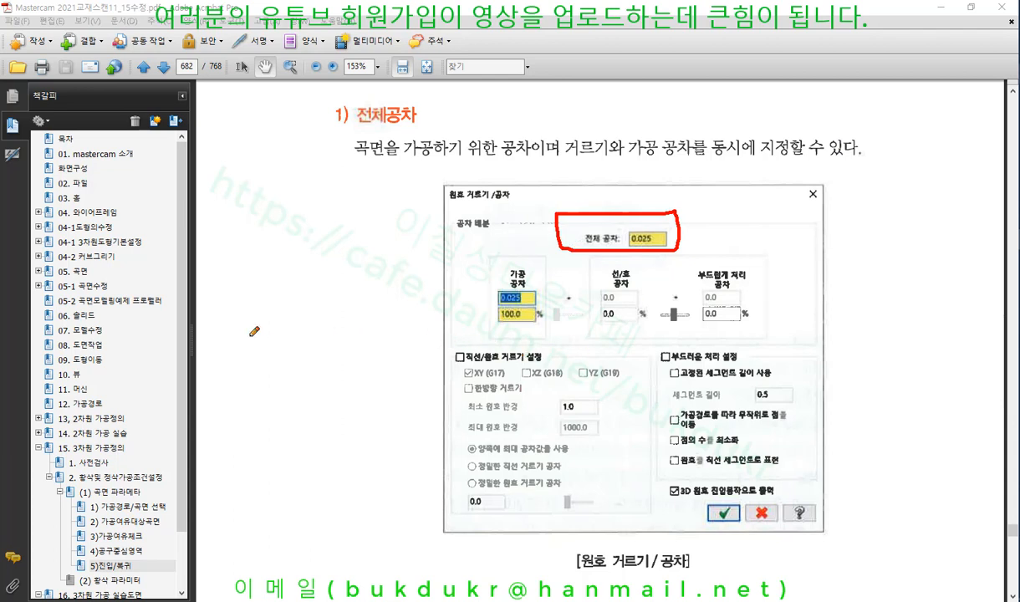
drag(247, 336, 272, 337)
mouse_move(449, 204)
mouse_down()
mouse_move(515, 203)
mouse_move(473, 185)
mouse_move(500, 191)
mouse_up()
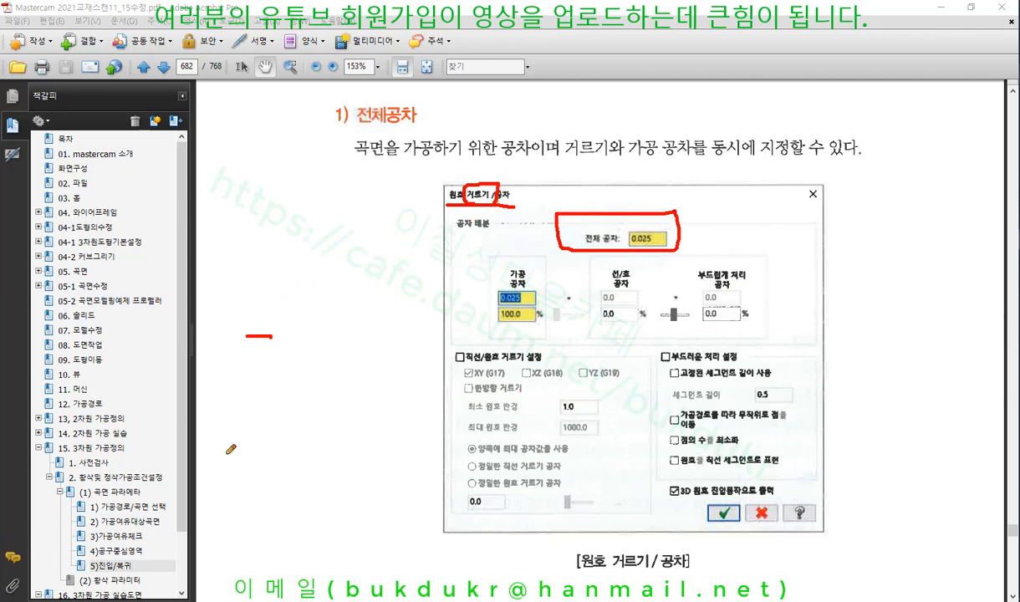
Step: Sketch a smaller dome beside the dialog figure, divide its curve with ticks and emphasize the points on the upper-left arc
mouse_move(226, 460)
mouse_down()
mouse_move(378, 414)
mouse_move(386, 452)
mouse_up()
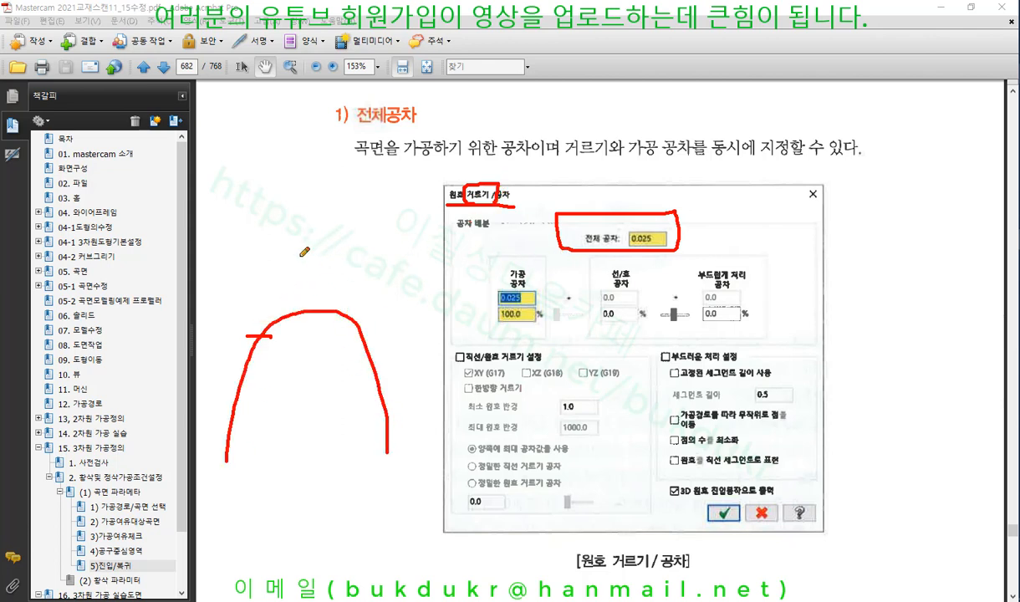
mouse_move(263, 324)
mouse_down()
mouse_move(278, 332)
mouse_move(298, 319)
mouse_up()
mouse_move(307, 305)
mouse_down()
mouse_move(307, 319)
mouse_move(337, 324)
mouse_move(361, 343)
mouse_move(377, 378)
mouse_up()
drag(393, 391, 378, 407)
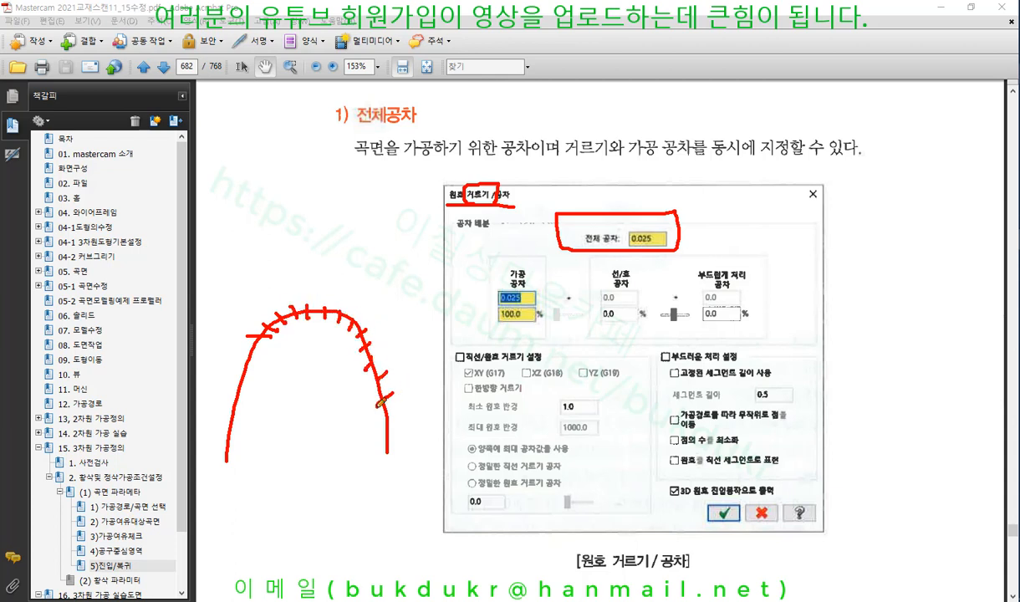
mouse_move(252, 327)
mouse_down()
mouse_move(275, 356)
mouse_move(288, 348)
mouse_move(267, 324)
mouse_move(273, 355)
mouse_up()
drag(277, 307, 286, 341)
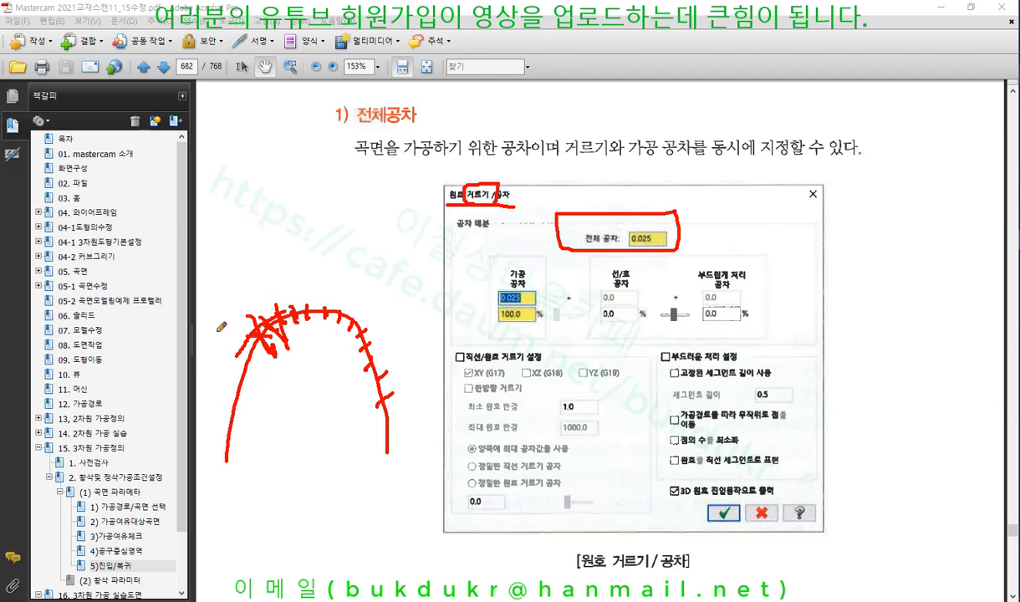
Step: Draw a U-shaped tool and an offset contour above the dome, dividing the contour with short ticks
mouse_move(216, 219)
mouse_down()
mouse_move(216, 264)
mouse_move(241, 219)
mouse_up()
mouse_move(223, 388)
mouse_down()
mouse_move(242, 294)
mouse_move(345, 280)
mouse_move(405, 362)
mouse_up()
drag(249, 296, 259, 307)
mouse_move(256, 289)
mouse_down()
mouse_move(262, 298)
mouse_move(290, 289)
mouse_up()
drag(304, 280, 319, 292)
drag(332, 287, 330, 296)
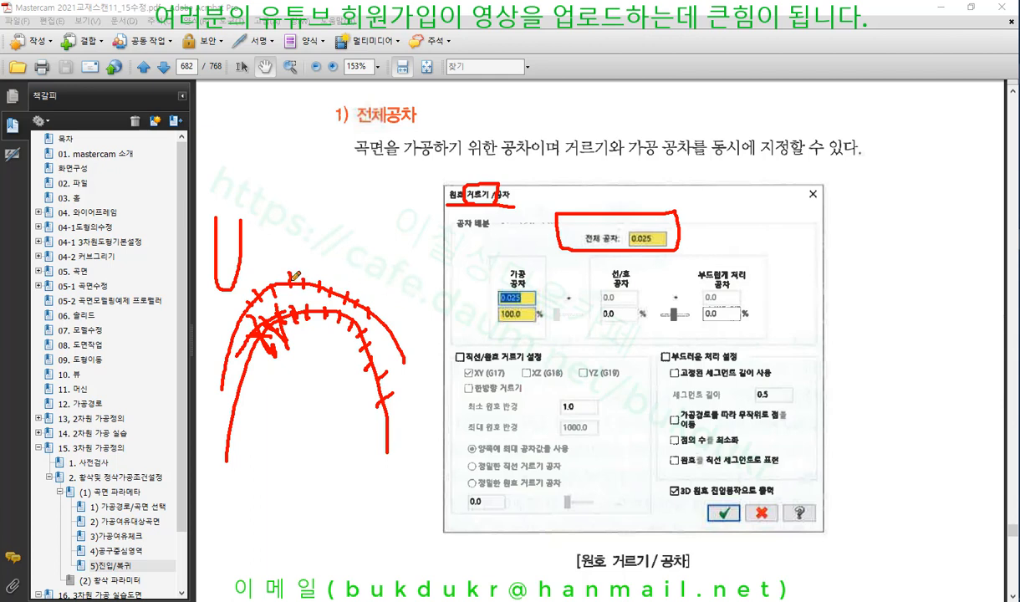
drag(301, 273, 301, 289)
Step: Write 원호, 직선 above the offset contour and draw a line across the inside of the dome
drag(295, 211, 315, 251)
drag(309, 253, 320, 264)
drag(330, 226, 337, 229)
drag(326, 237, 343, 235)
drag(334, 239, 334, 256)
click(361, 257)
mouse_move(326, 259)
mouse_down()
mouse_move(401, 226)
mouse_move(400, 248)
mouse_up()
drag(374, 256, 396, 266)
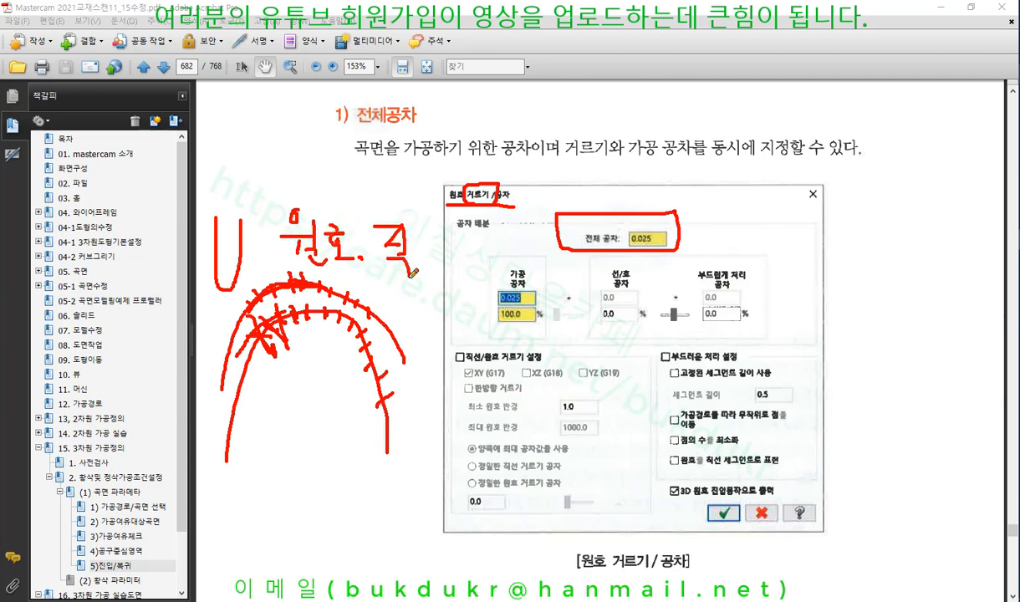
drag(422, 200, 401, 234)
drag(417, 216, 430, 251)
mouse_move(413, 243)
mouse_down()
mouse_move(429, 242)
mouse_move(452, 266)
mouse_up()
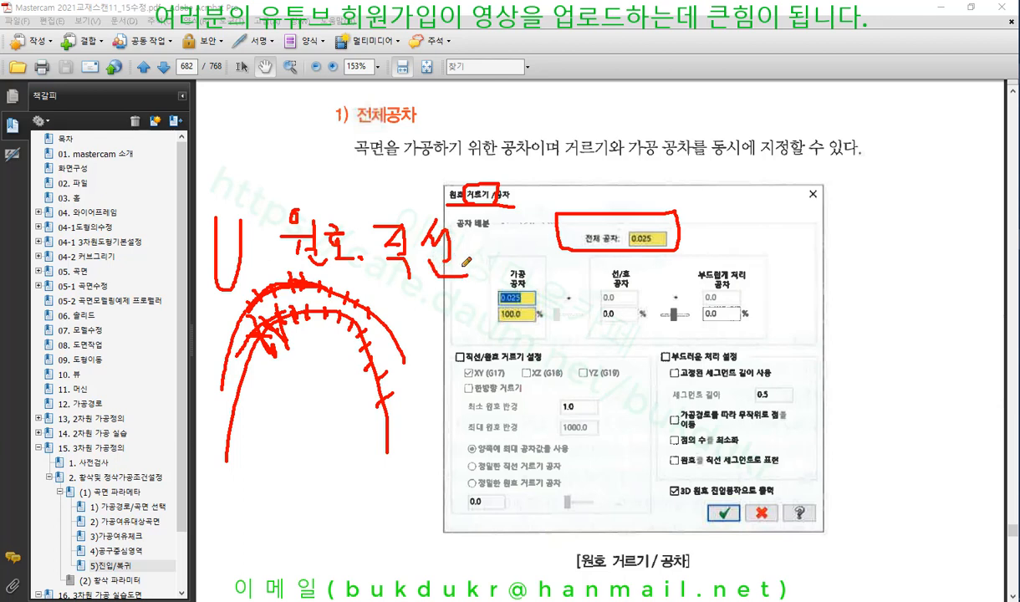
drag(238, 363, 351, 373)
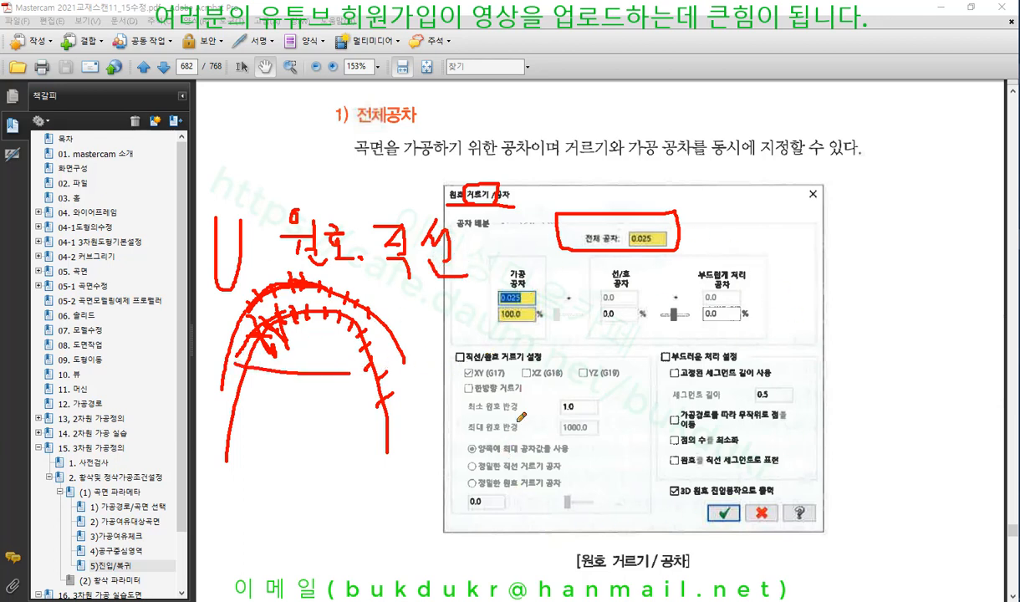
Step: Clear all annotations from the page and switch to Mastercam
right_click(856, 108)
click(849, 245)
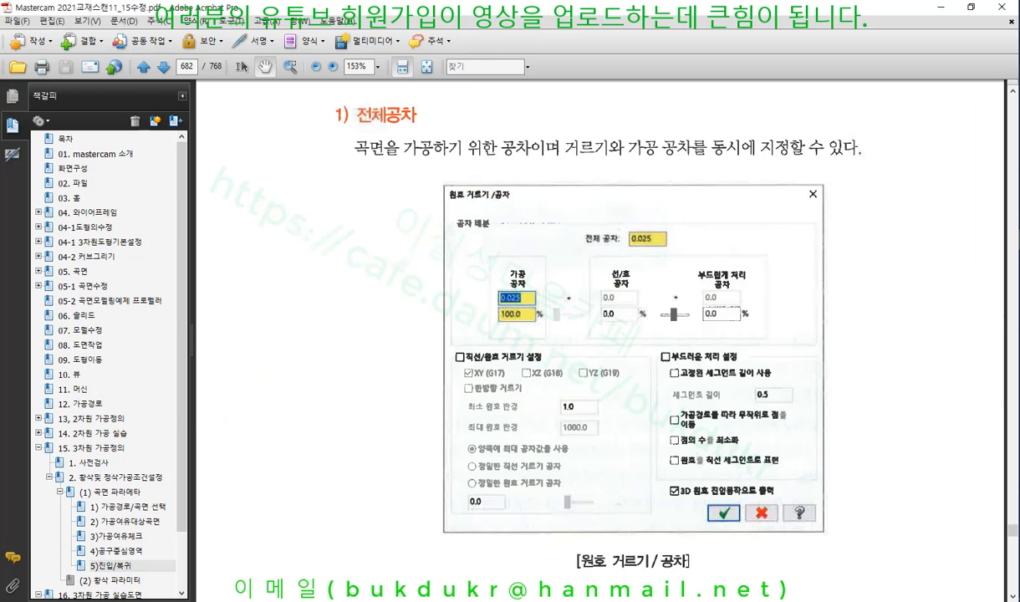
key(alt+Tab)
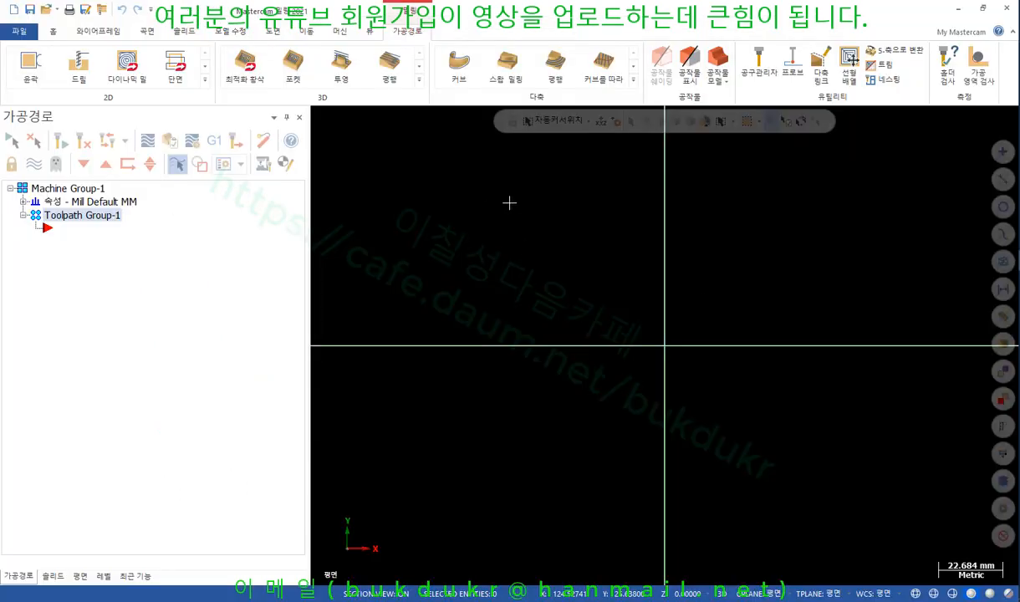
Step: Switch to the isometric view and place a solid sphere at the origin with a radius of 40 mm
right_click(510, 203)
click(530, 307)
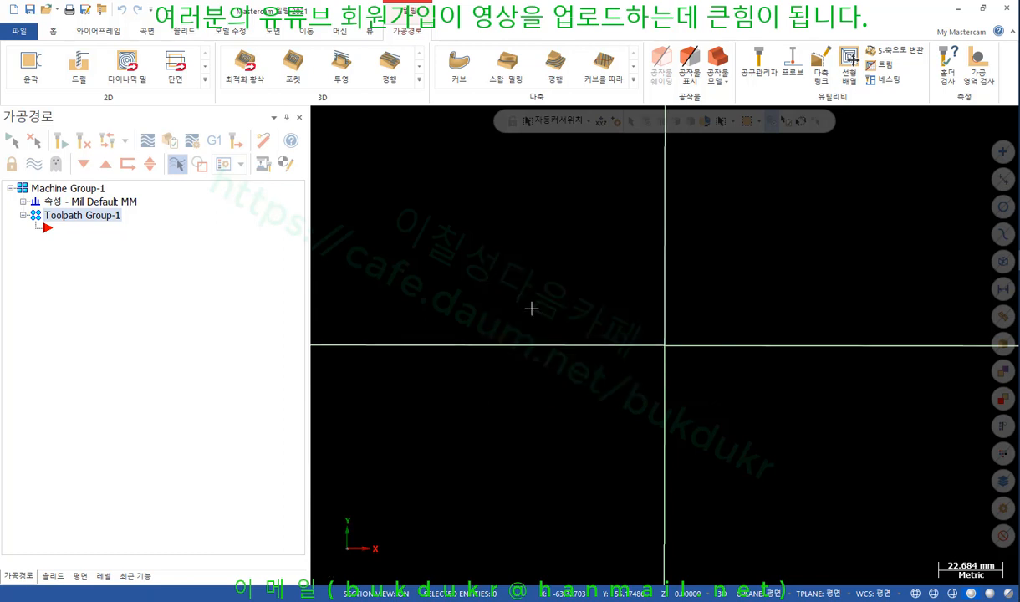
scroll(596, 331, down, 1)
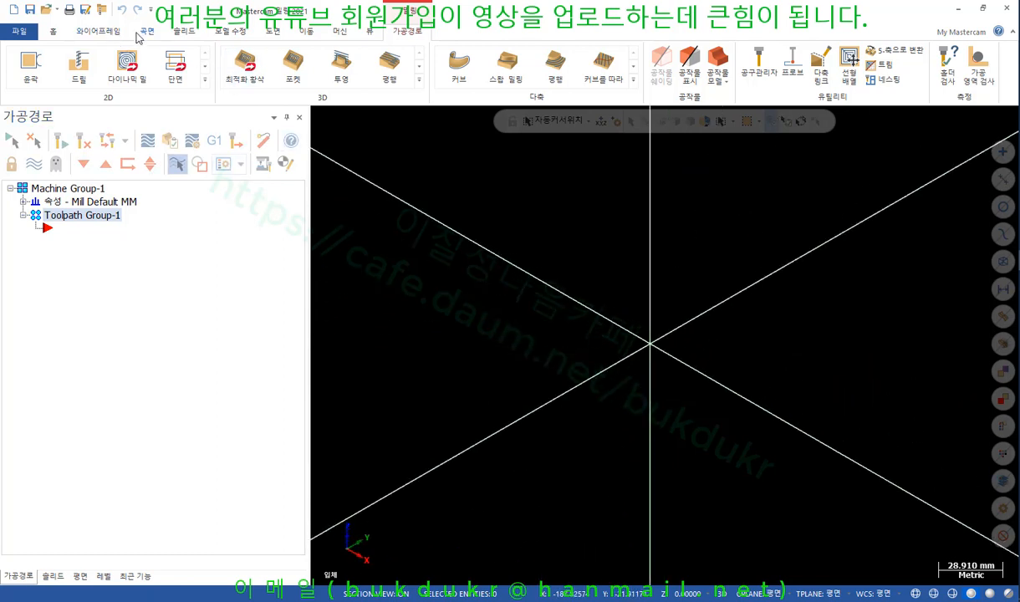
click(185, 32)
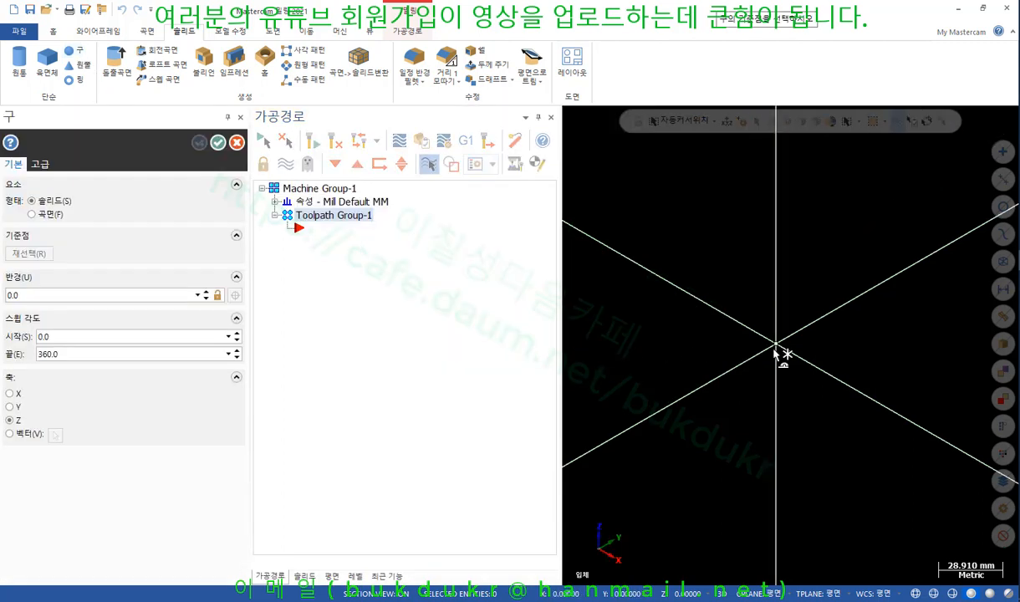
click(777, 343)
click(833, 266)
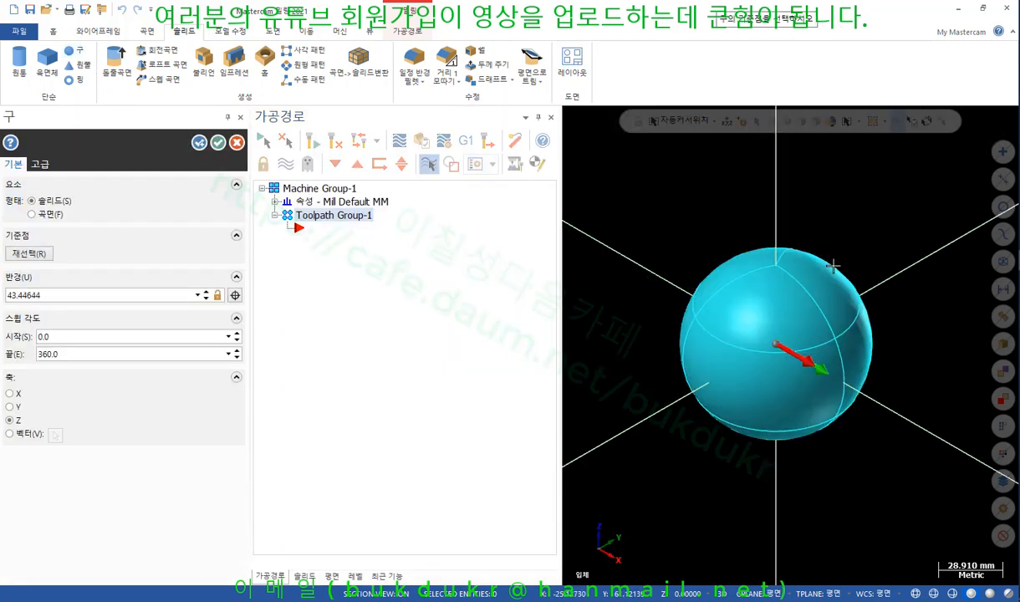
click(91, 294)
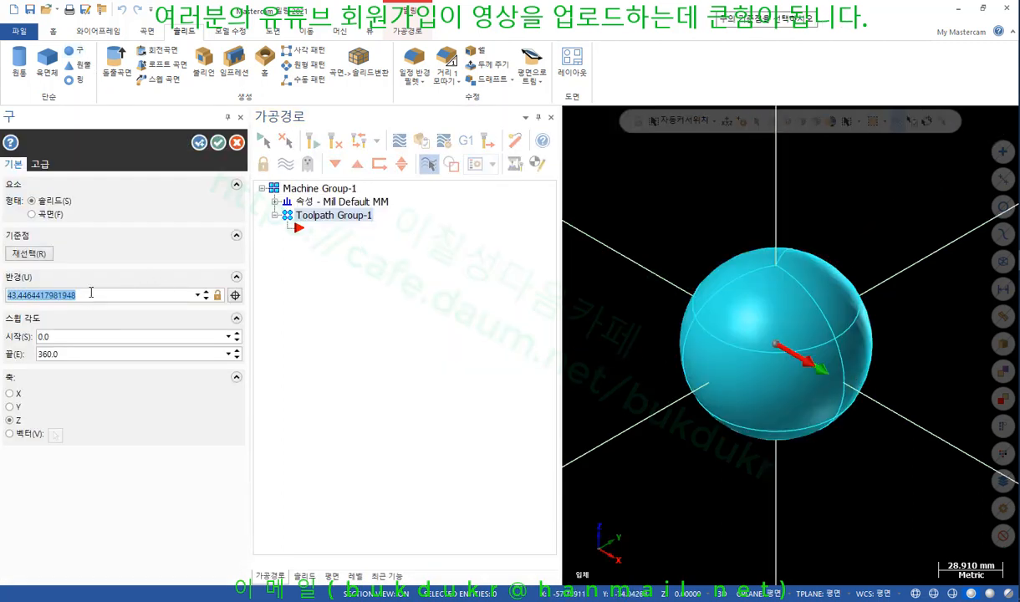
text(40)
key(Return)
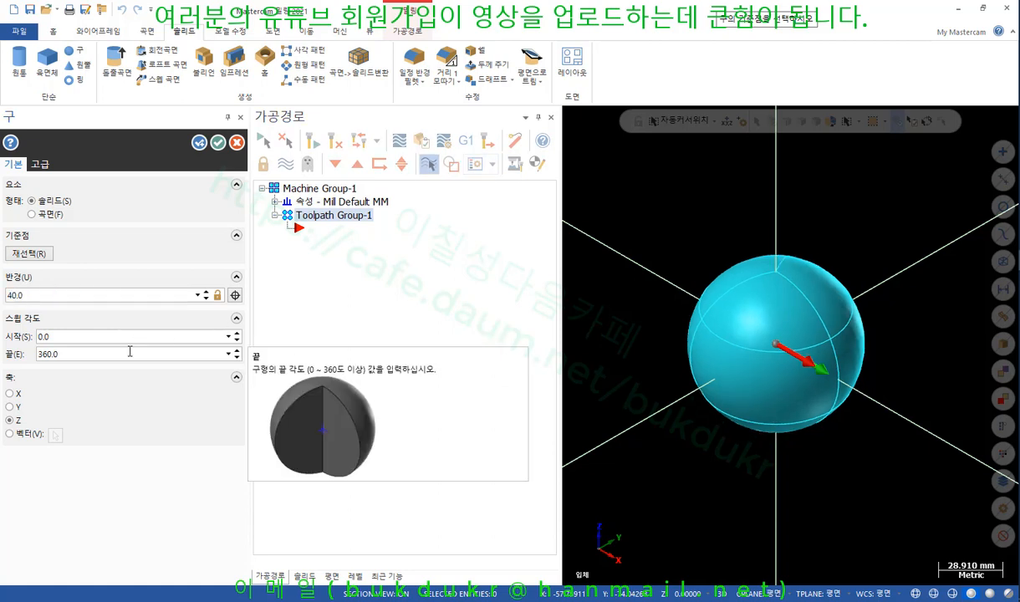
Step: Set the sphere's axis to X and its end sweep angle to 180 degrees, and create the half sphere
click(17, 394)
click(96, 354)
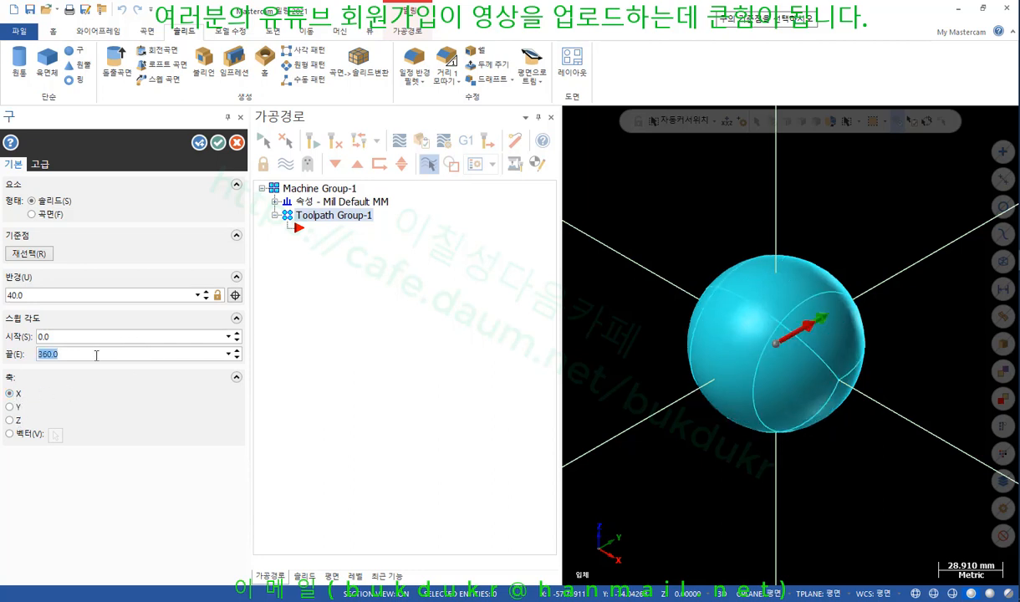
text(180)
key(Return)
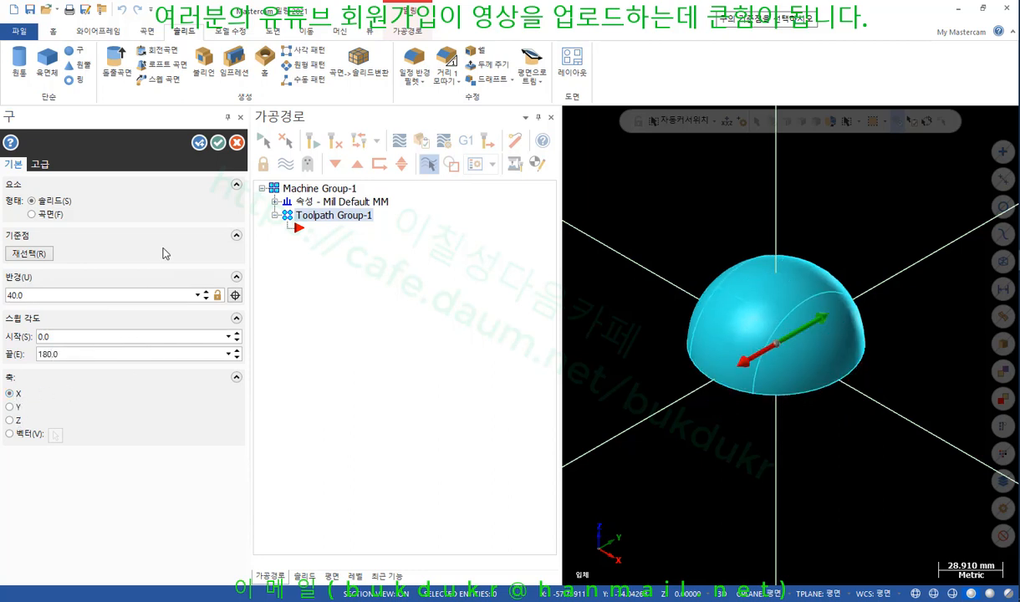
click(218, 142)
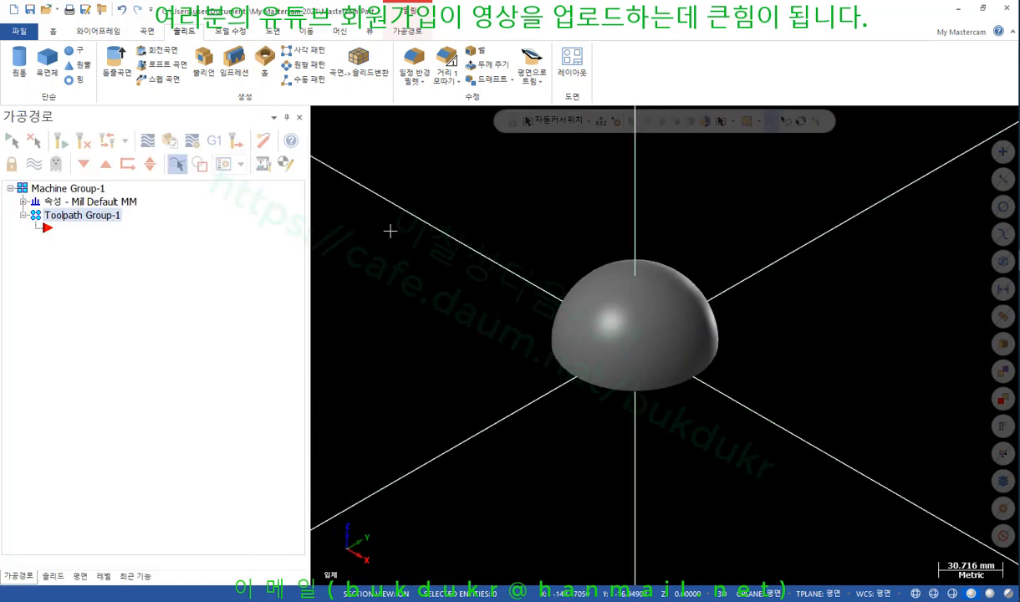
scroll(694, 206, up, 1)
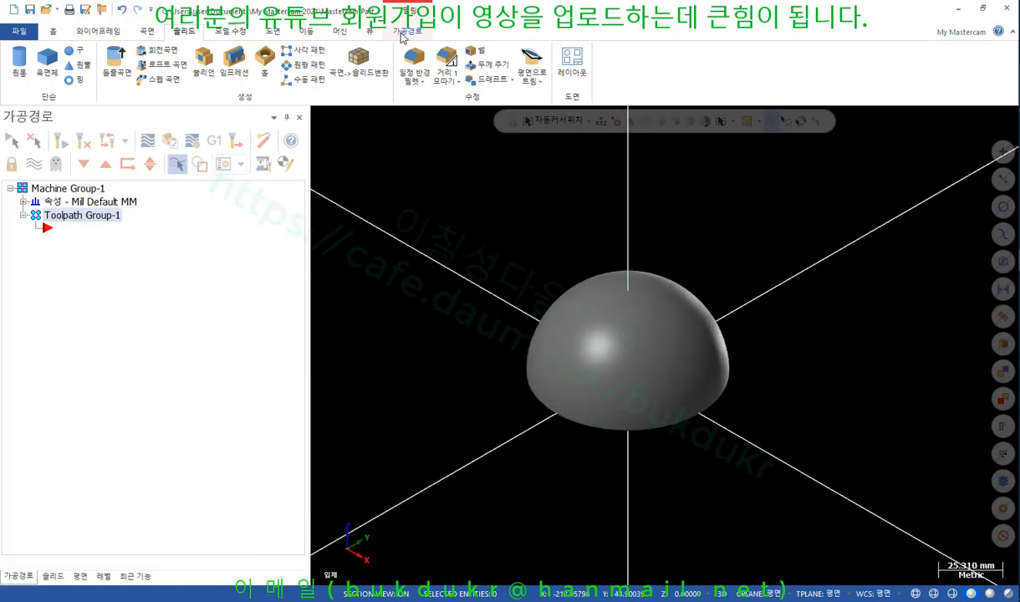
Step: Start a 3D finishing Raster toolpath and set its machining geometry's wall and floor stock to 0
click(407, 34)
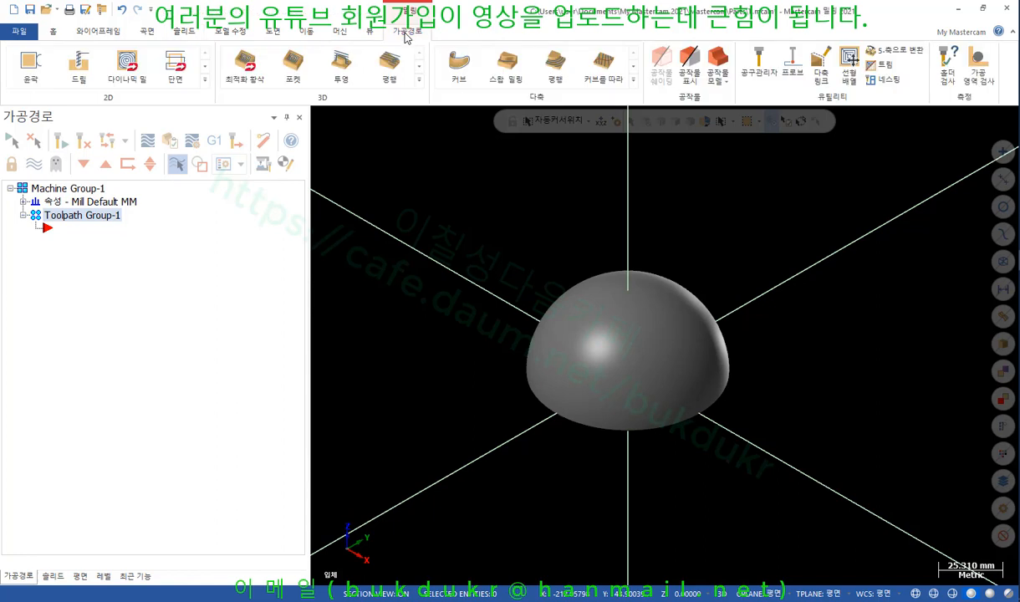
click(419, 79)
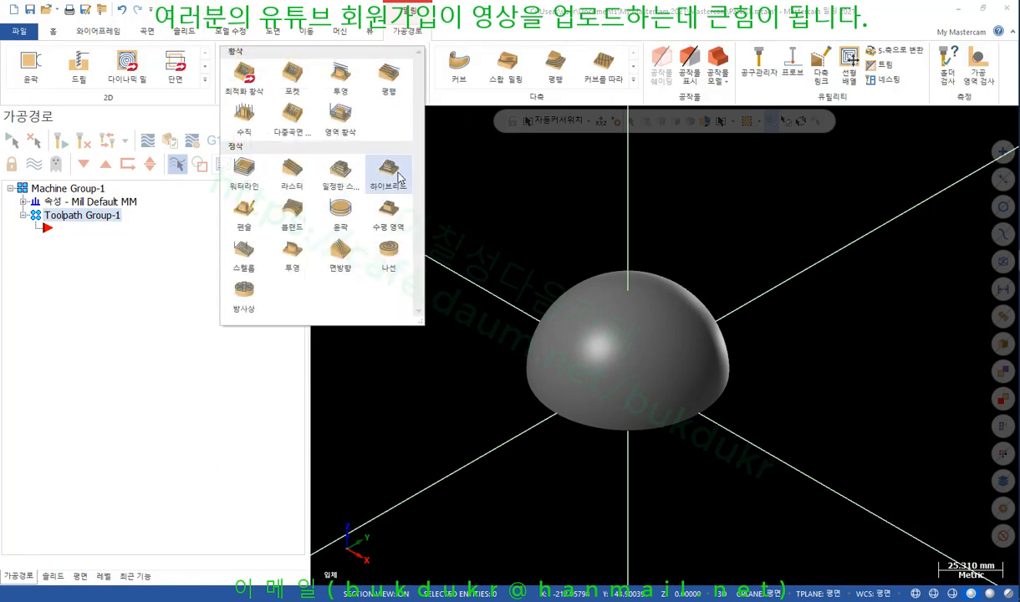
click(292, 171)
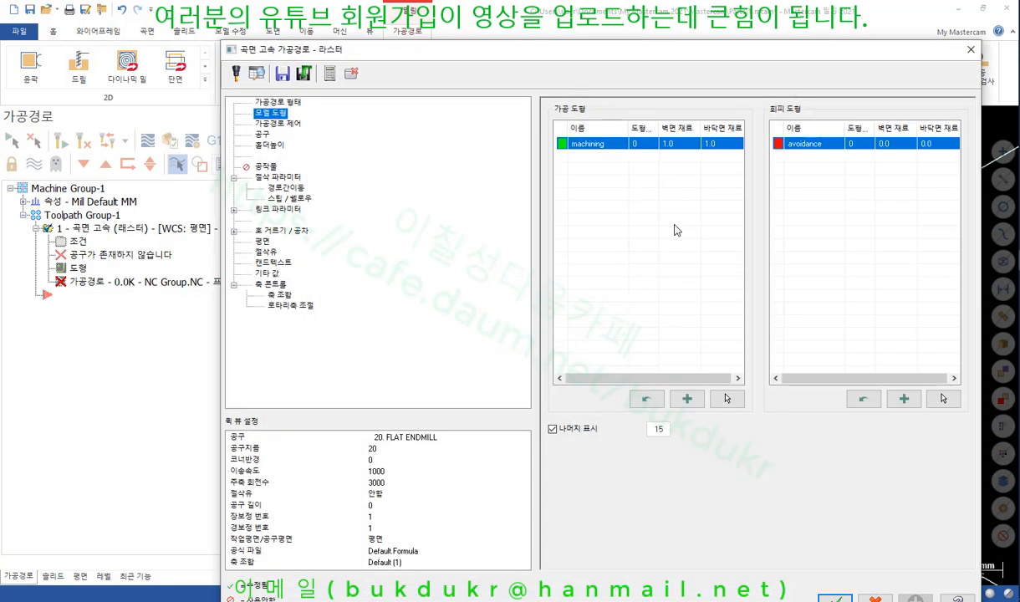
double_click(672, 146)
text(0)
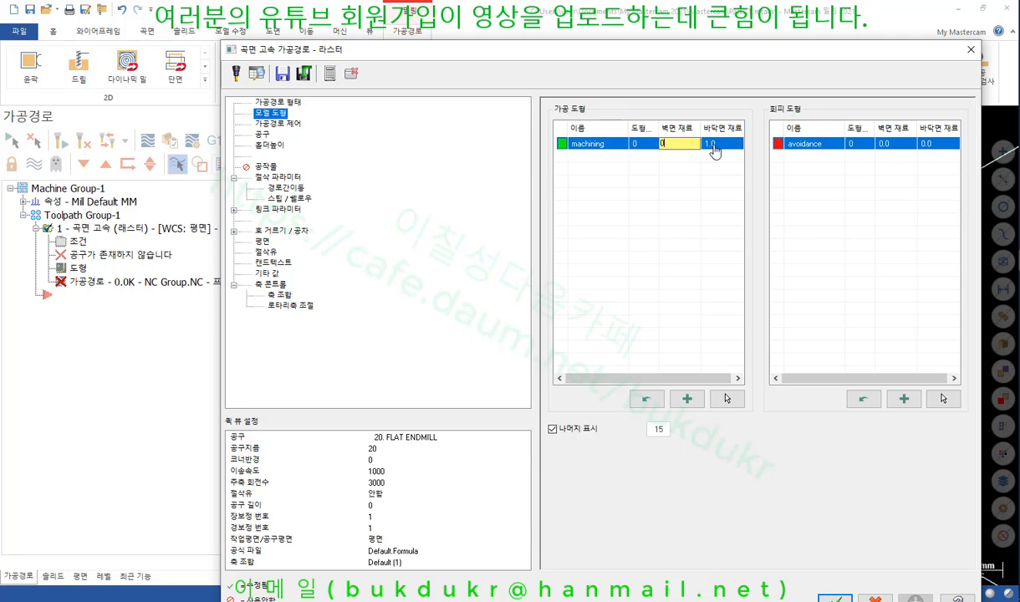
key(Return)
double_click(713, 145)
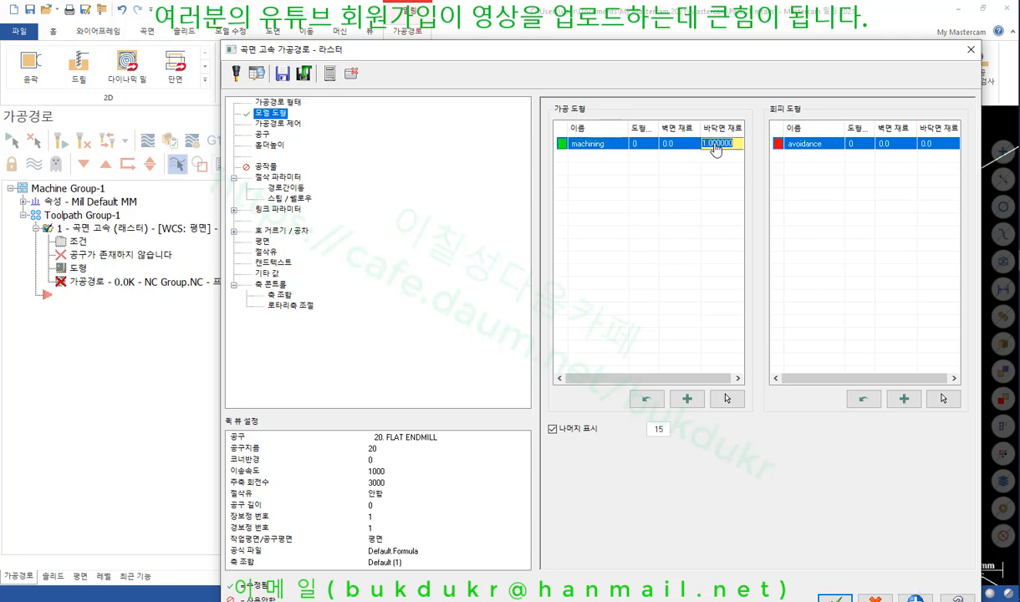
text(0)
key(Return)
Step: Assign the dome as machining geometry, choose the 6 mm ball-nose end mill from the tool library, and generate the toolpath
click(741, 398)
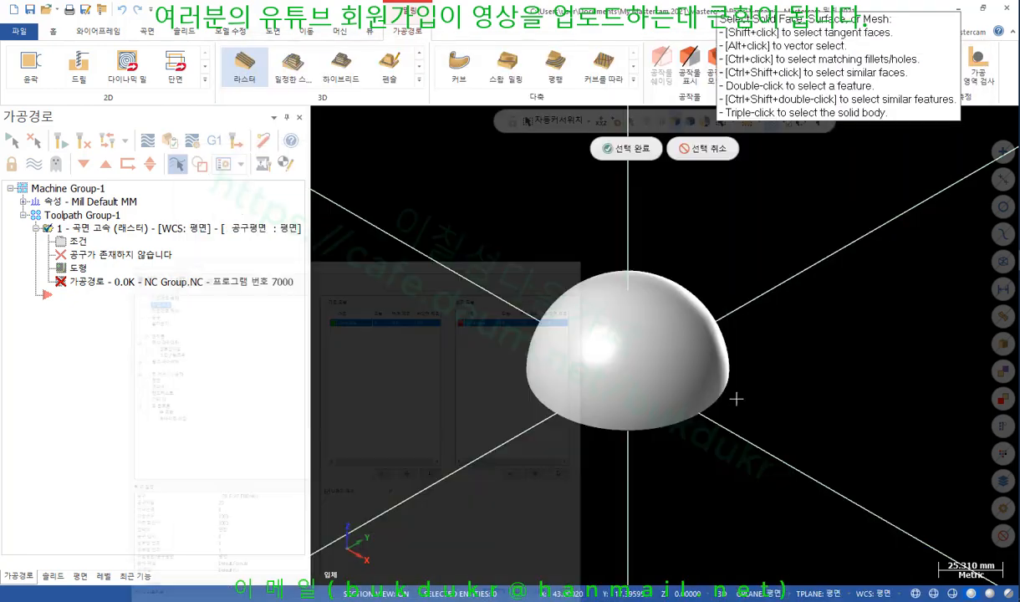
click(676, 354)
click(627, 153)
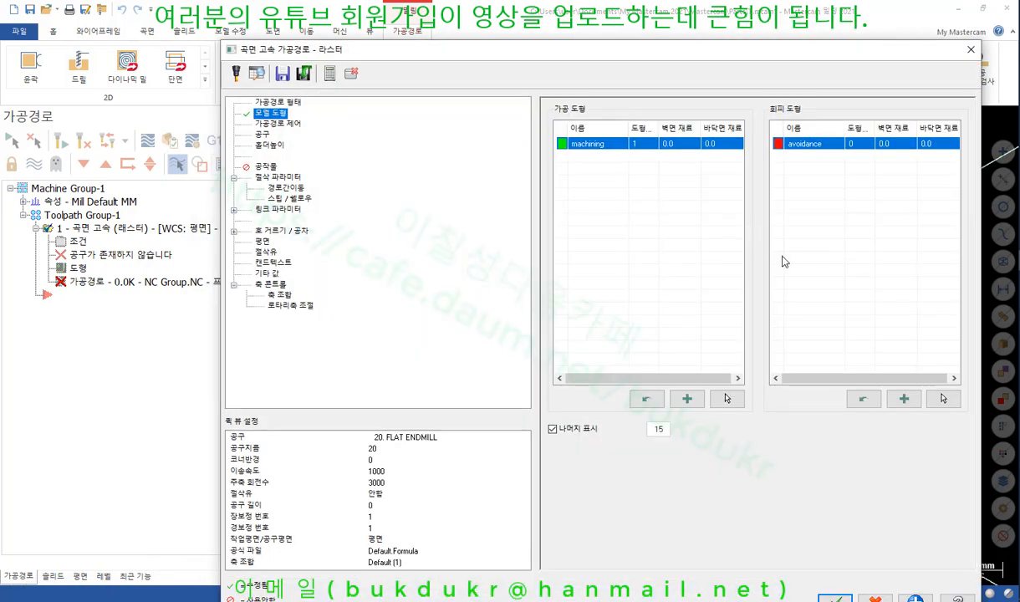
click(263, 135)
click(567, 322)
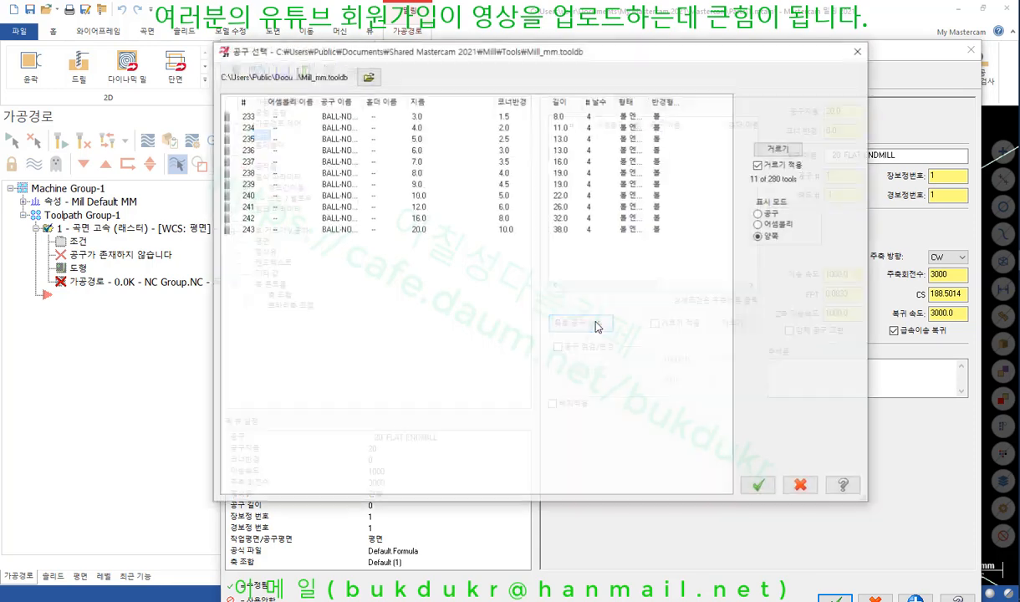
double_click(417, 152)
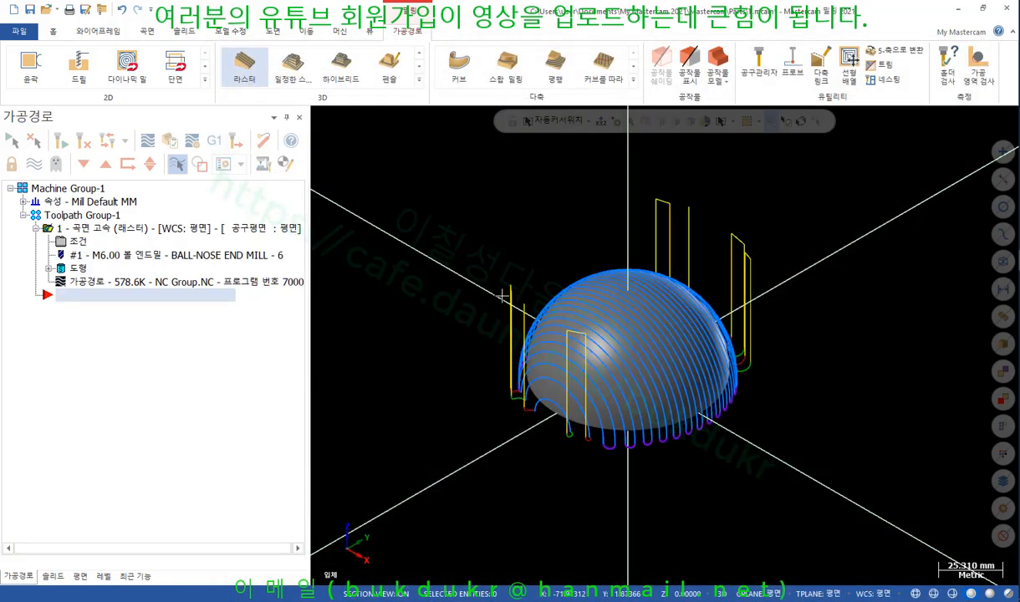
Step: Display the end points of the raster toolpath's segments on the dome
scroll(707, 301, up, 2)
middle_drag(709, 302, 689, 300)
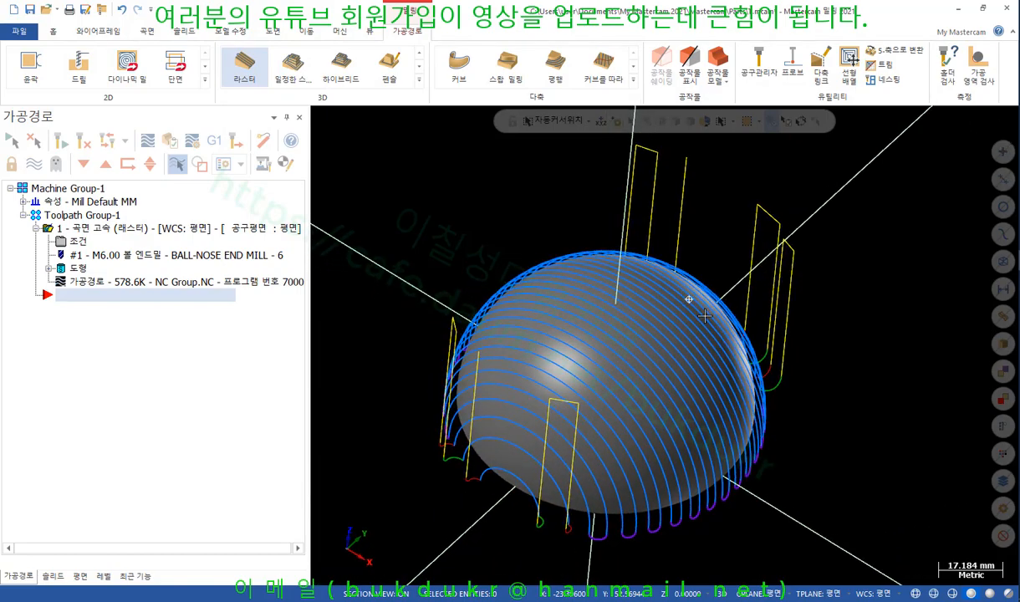
scroll(535, 401, up, 4)
scroll(505, 403, up, 1)
middle_drag(505, 404, 548, 314)
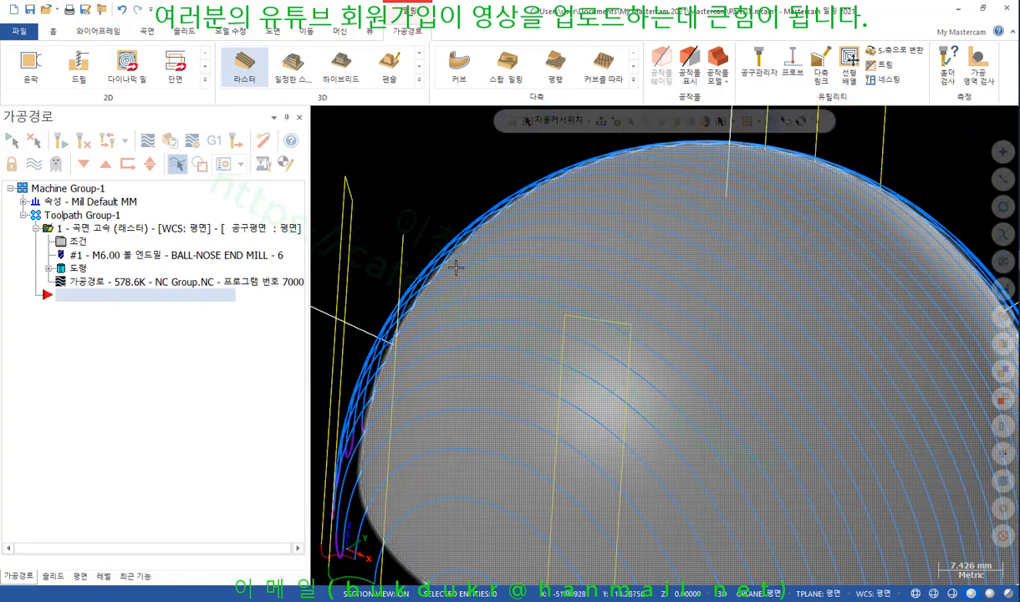
scroll(479, 219, down, 2)
scroll(803, 276, down, 1)
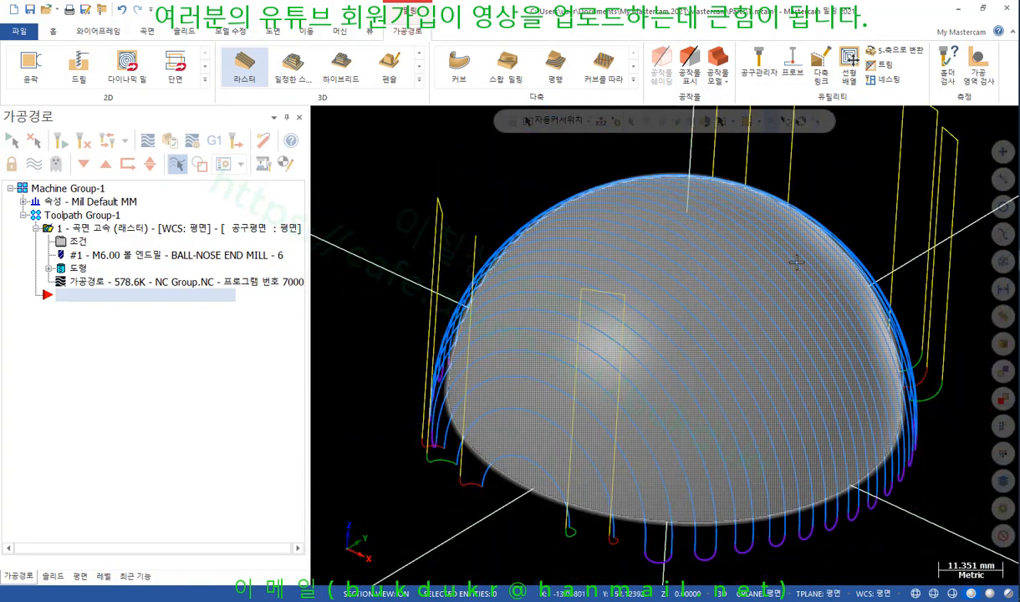
click(367, 33)
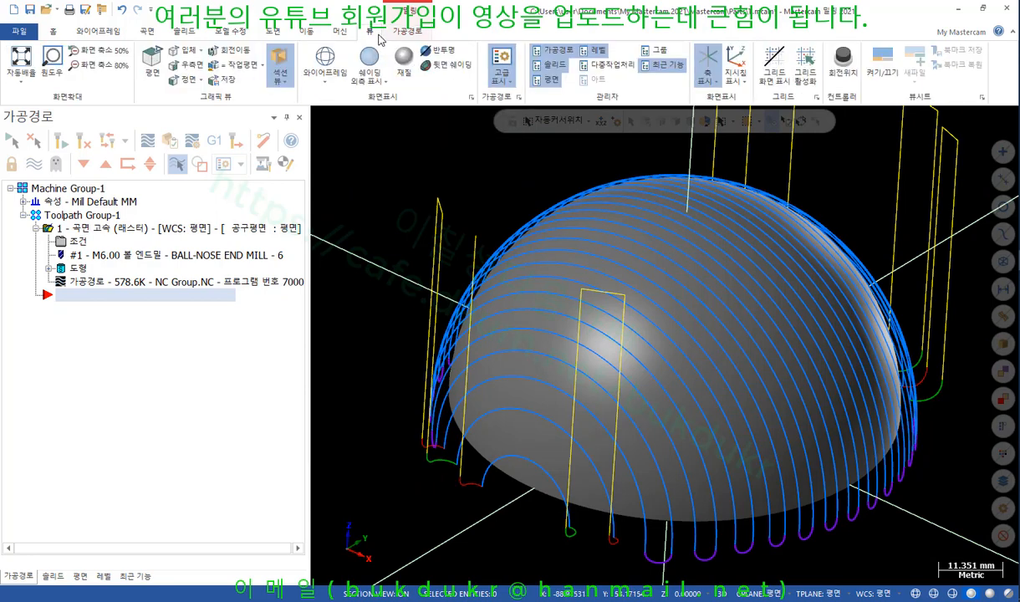
click(501, 80)
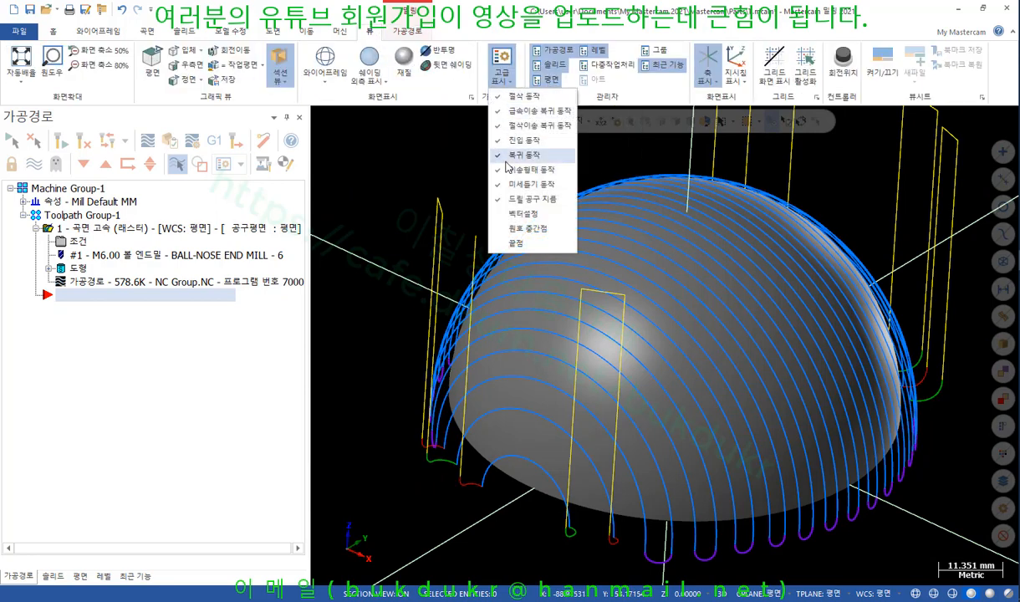
click(517, 243)
click(387, 182)
Step: Examine the toolpath's end-point spacing up close, mark one point with a short red stroke, and close the annotation
scroll(554, 365, up, 10)
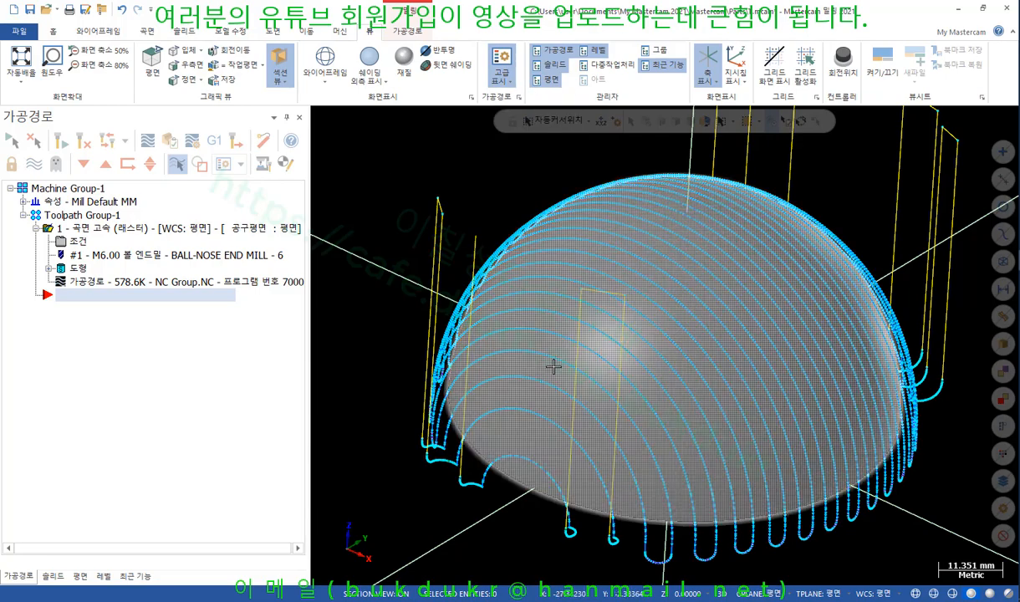
middle_drag(705, 328, 728, 287)
scroll(697, 283, up, 2)
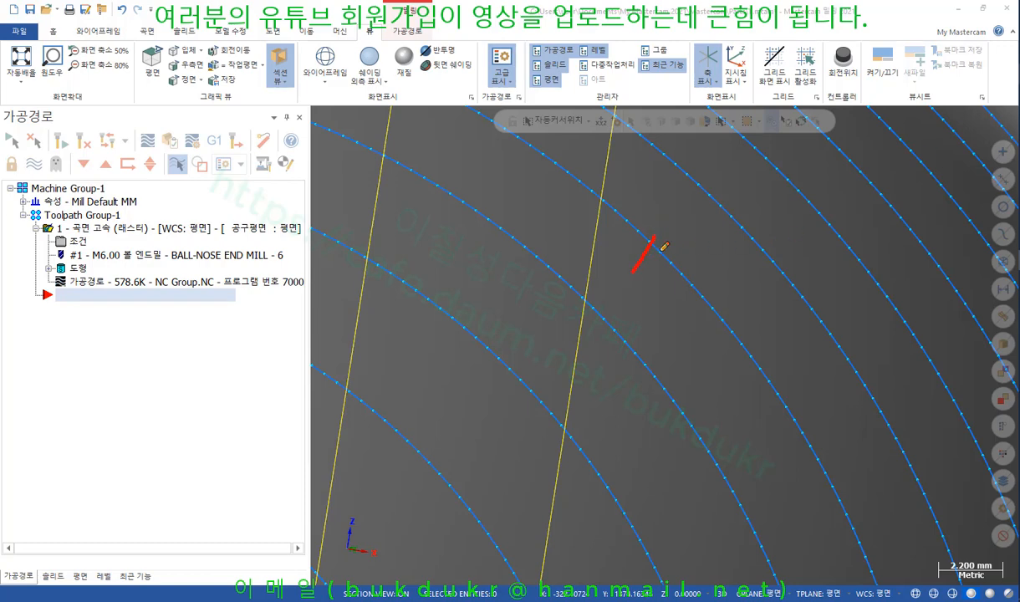
right_click(710, 235)
click(736, 360)
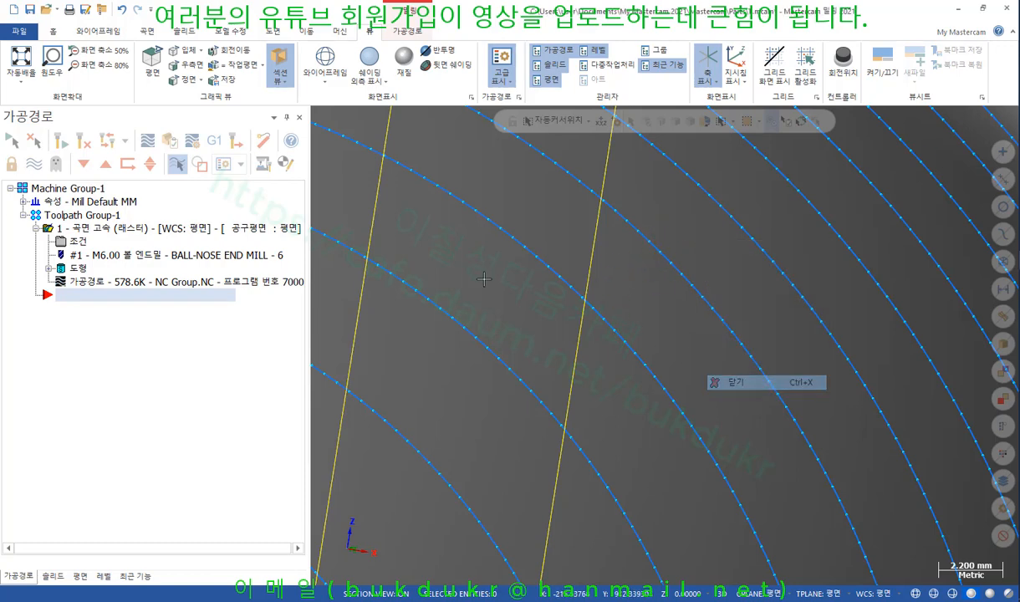
Step: Set the raster operation's total tolerance to 0.1 and regenerate the toolpath
click(83, 243)
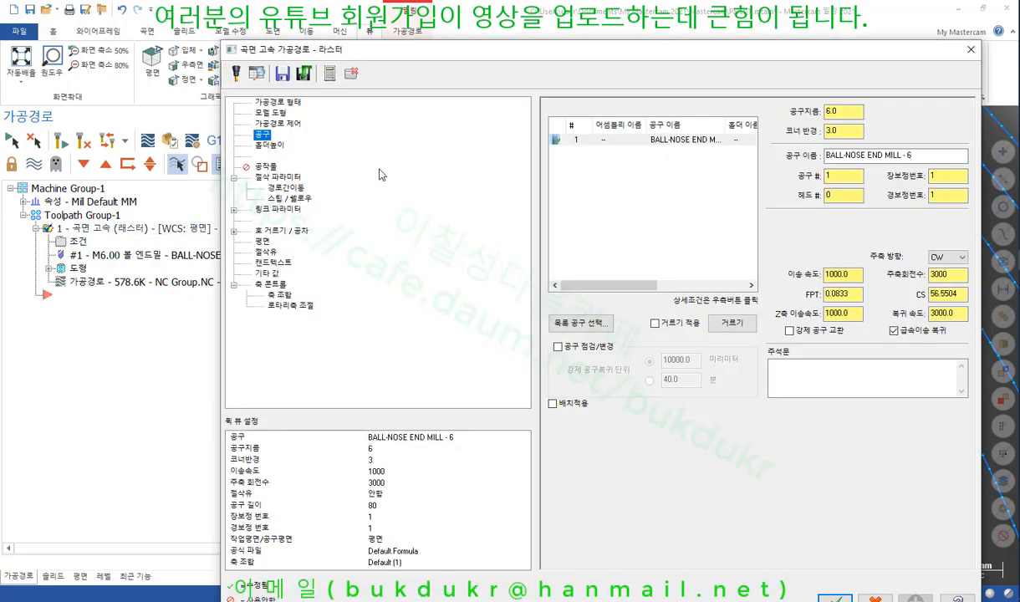
click(266, 176)
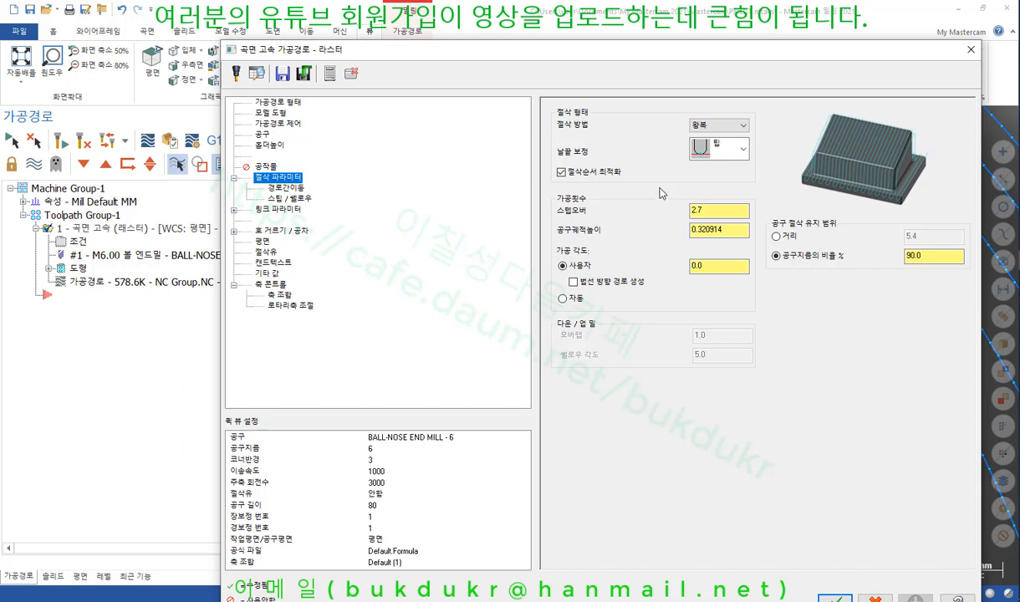
click(271, 230)
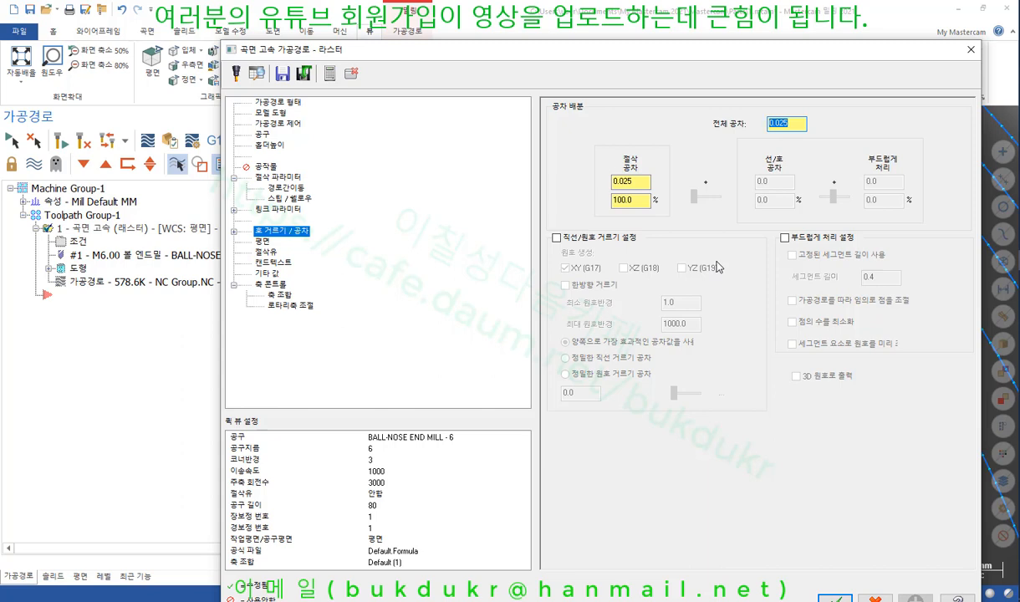
click(800, 123)
drag(792, 123, 730, 134)
text(0.1)
click(835, 599)
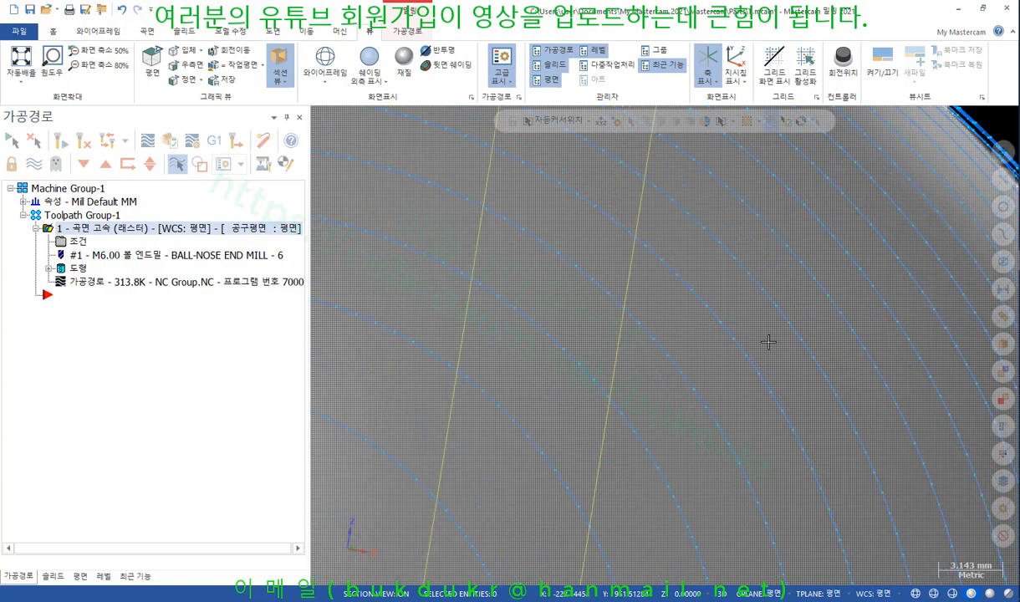
Step: Copy the raster operation after itself in the toolpath group
scroll(736, 251, down, 6)
middle_drag(772, 244, 720, 261)
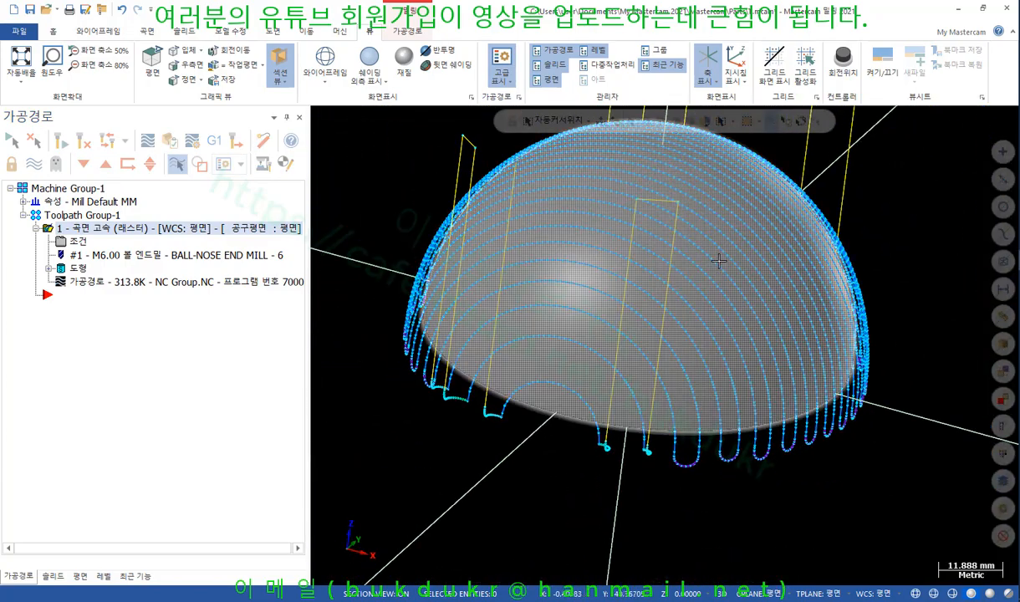
mouse_move(80, 227)
right_down()
mouse_move(125, 325)
mouse_move(85, 333)
right_up()
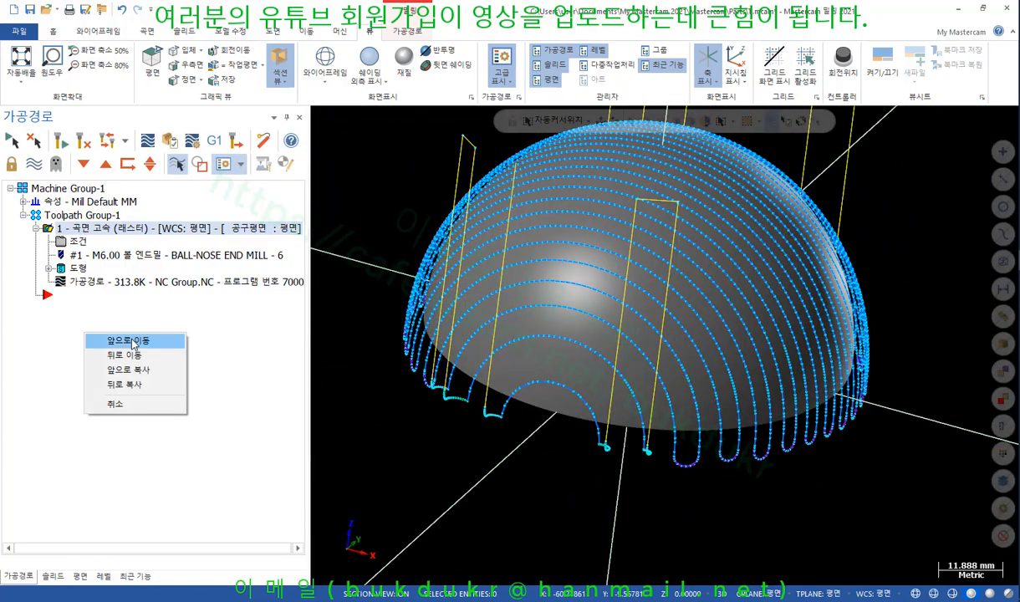
click(123, 384)
Step: Set the first raster operation's total tolerance to 0.025 and regenerate its toolpath
click(80, 240)
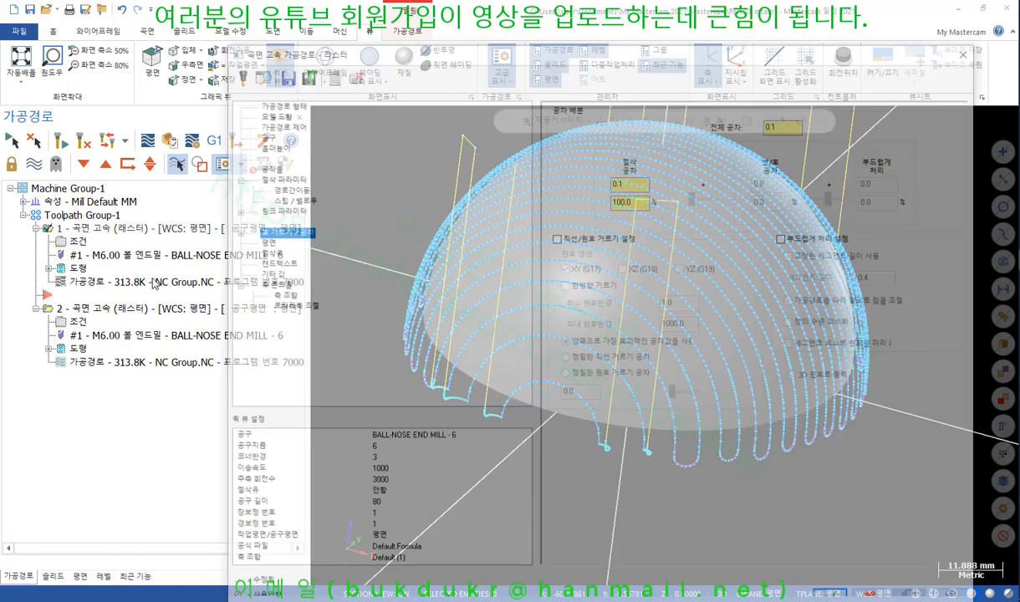
click(790, 124)
key(BackSpace)
key(BackSpace)
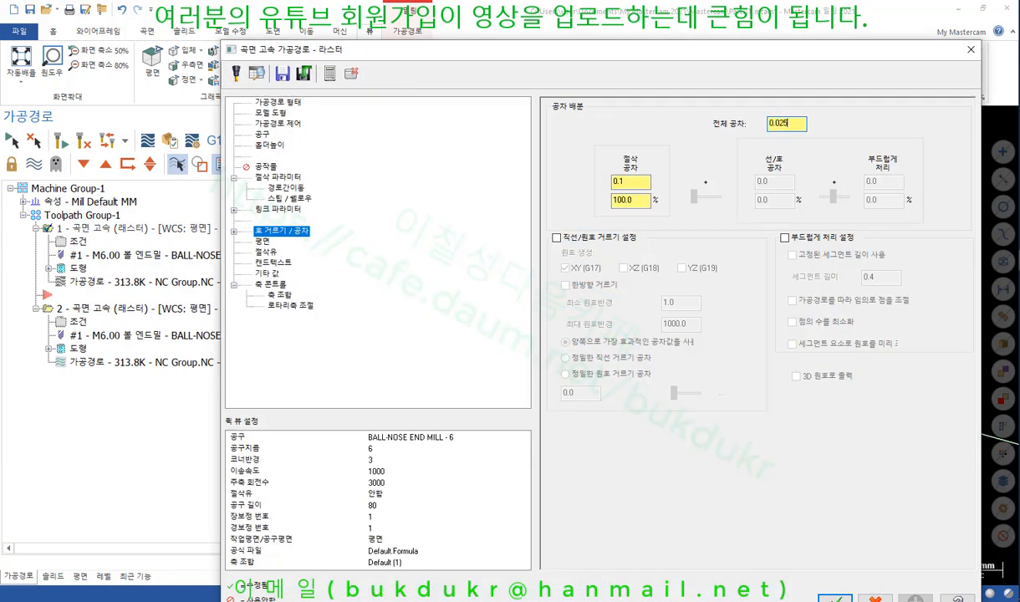
text(.025)
click(834, 599)
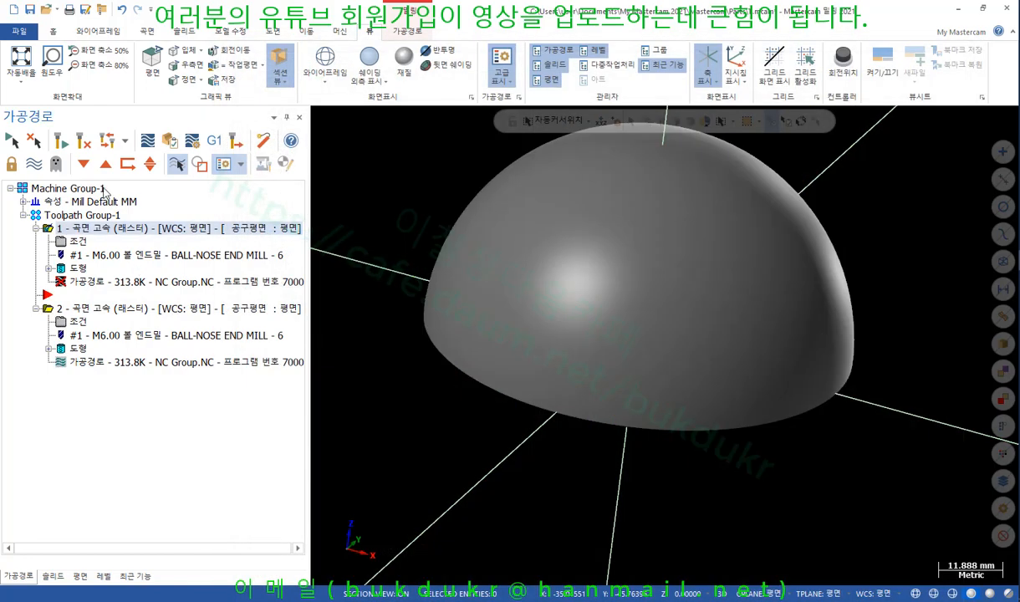
click(61, 140)
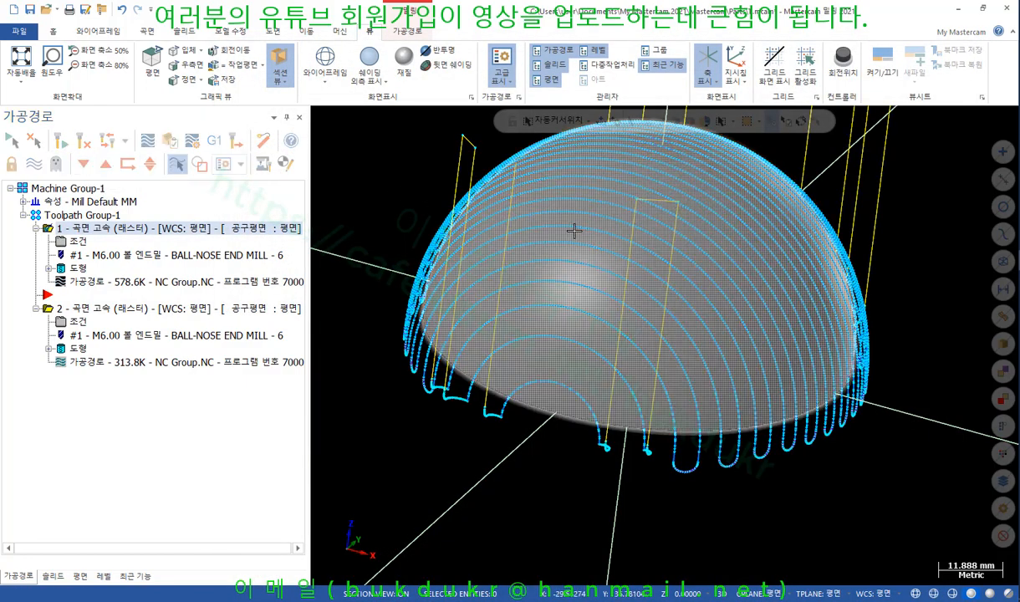
Step: Compare the end-point spacing of the two raster operations up close by showing their toolpaths alternately
scroll(724, 364, up, 5)
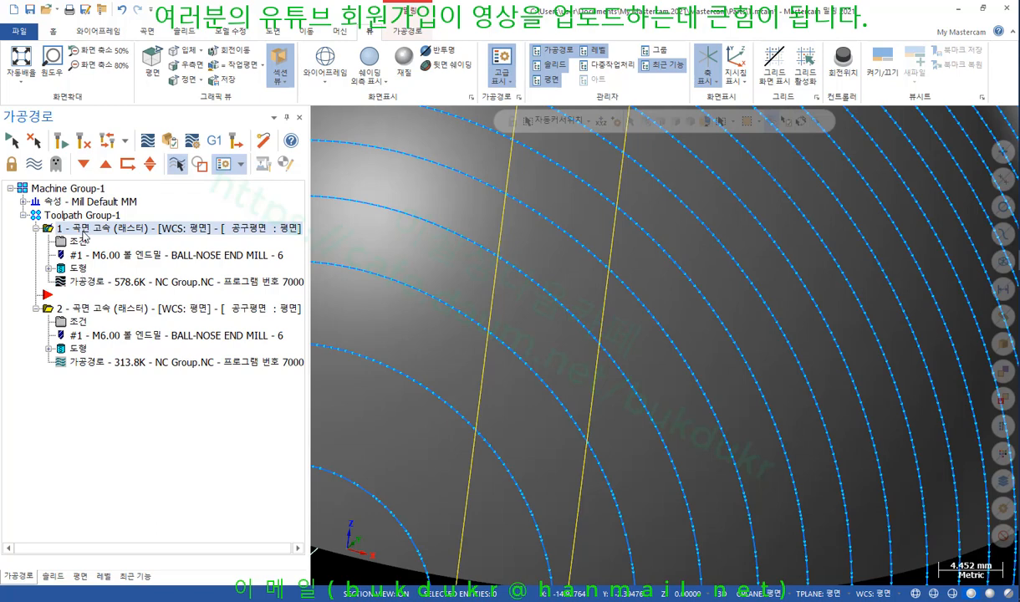
click(86, 309)
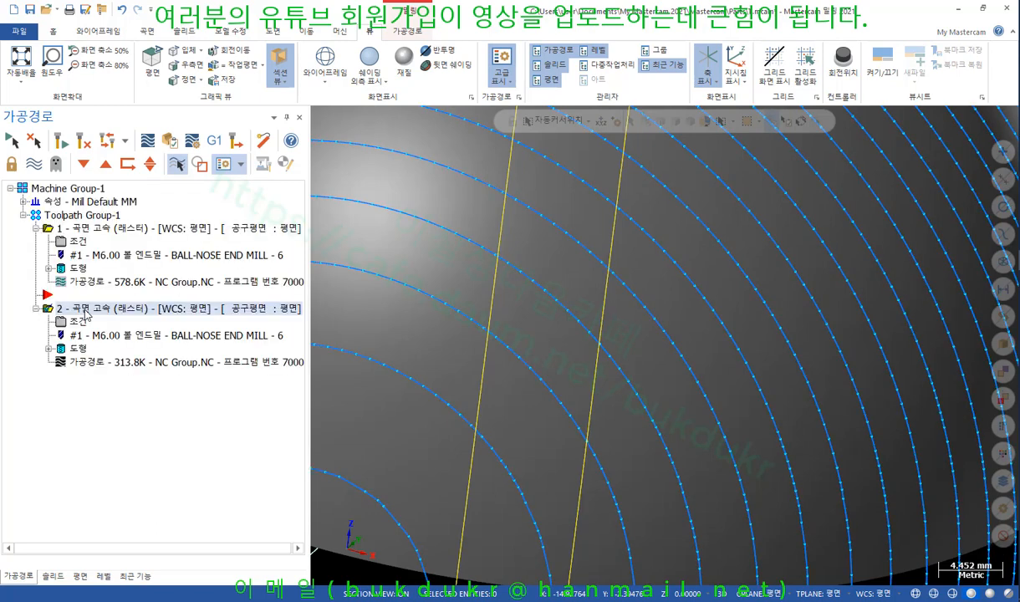
click(77, 230)
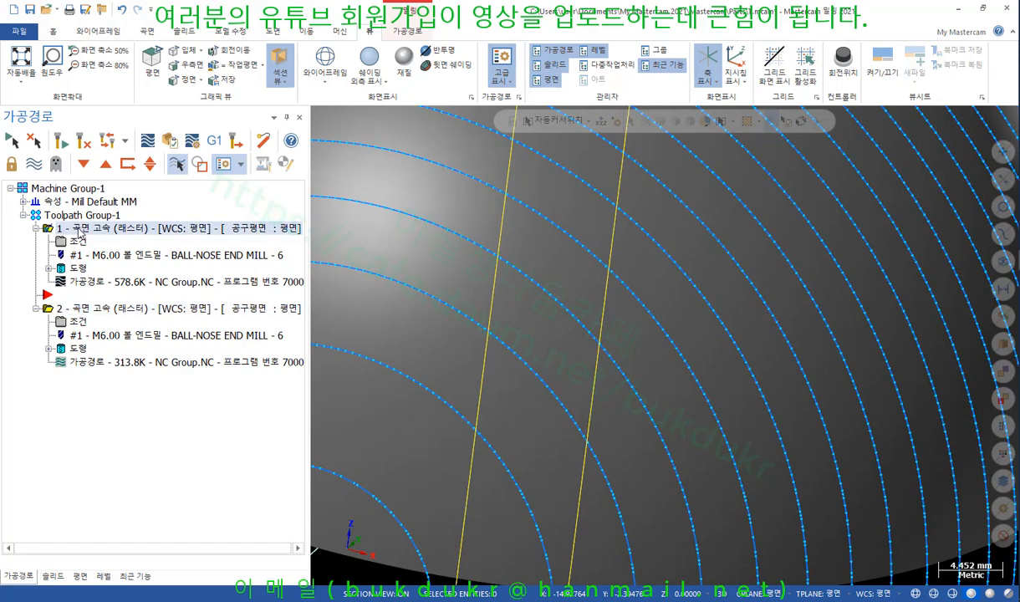
click(86, 309)
scroll(590, 365, up, 4)
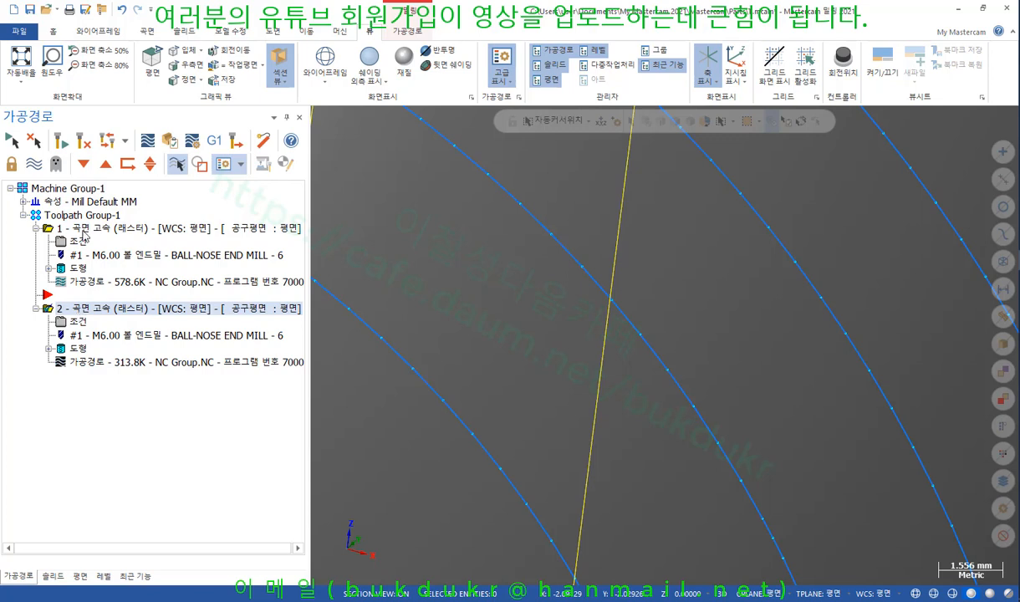
click(83, 230)
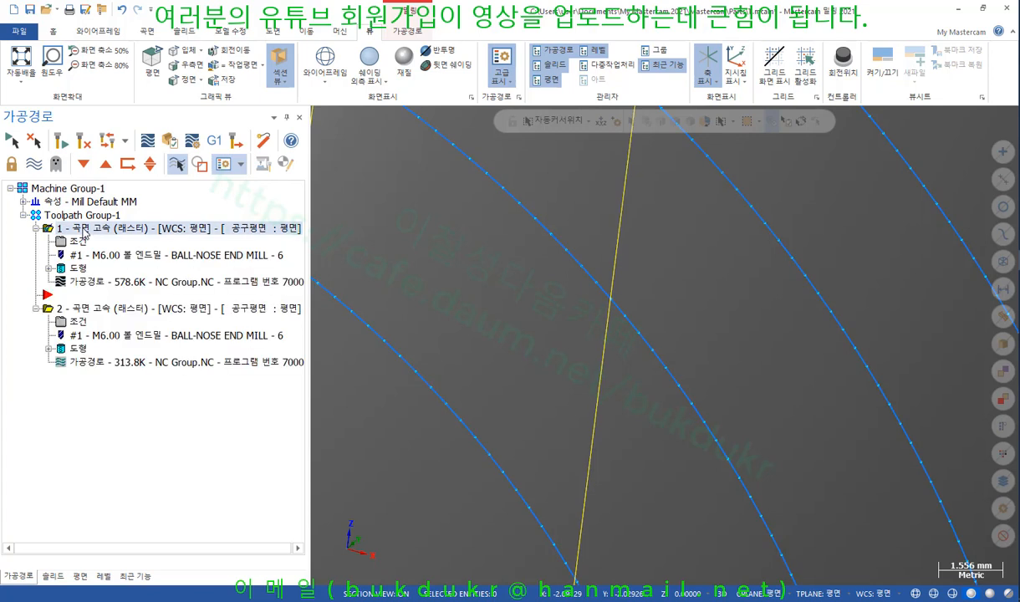
click(86, 312)
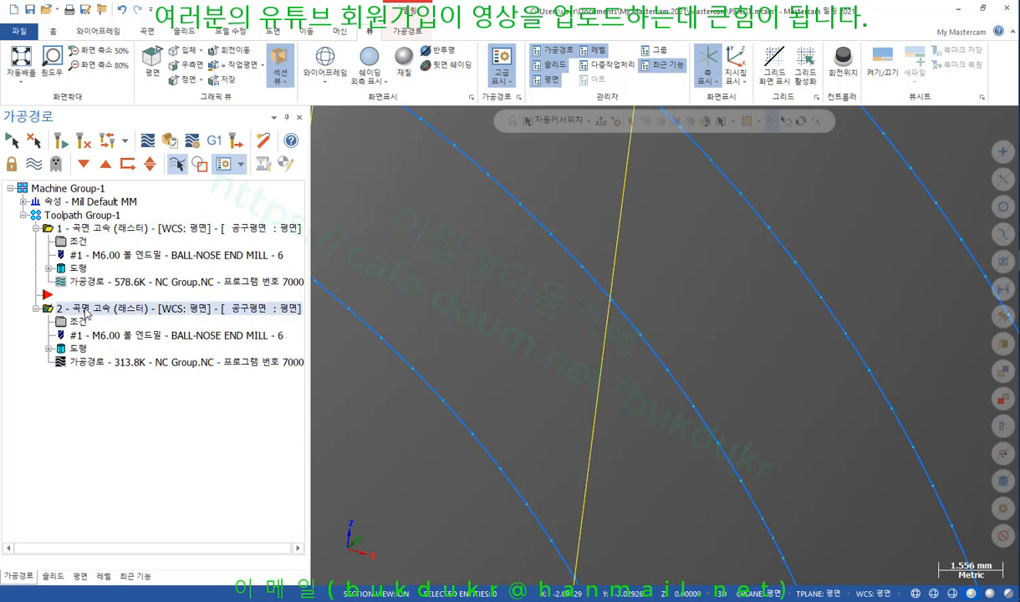
click(84, 228)
click(77, 308)
click(83, 233)
click(80, 303)
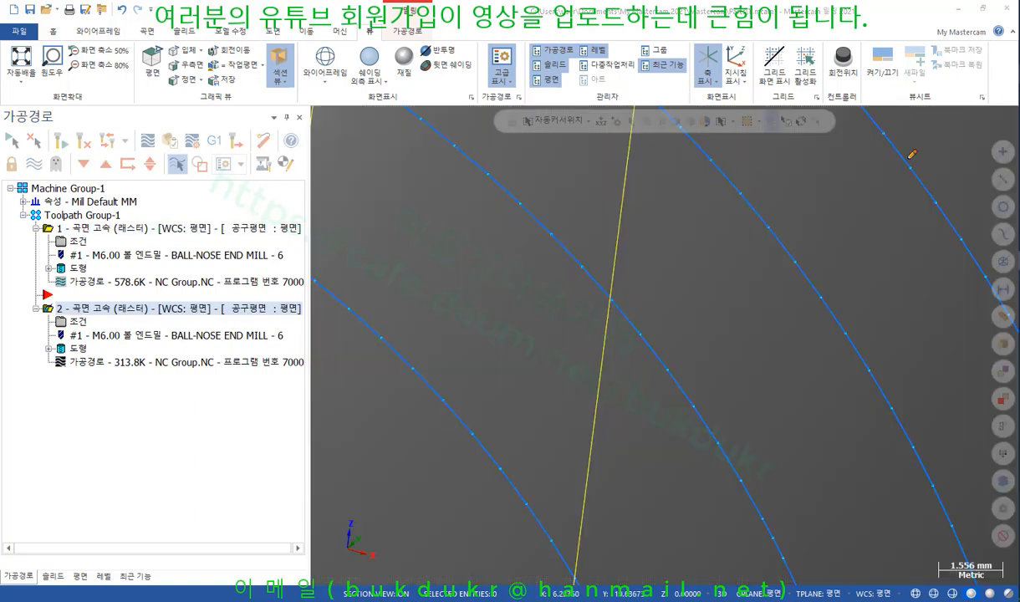
Step: Mark two neighbouring end points in red, write 0.1 beneath them, underline the first operation, and close the annotation
drag(562, 228, 510, 266)
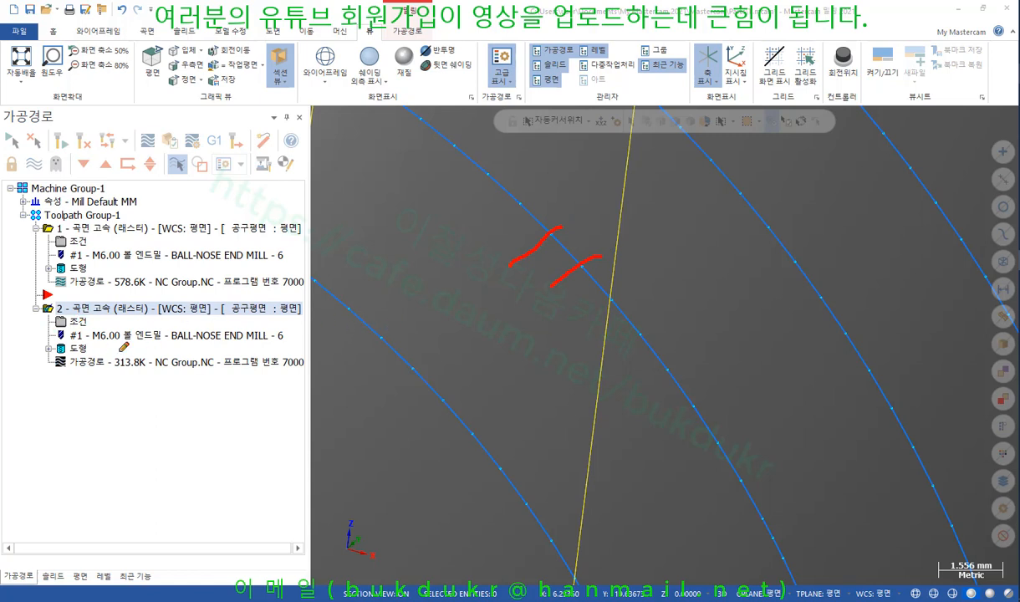
drag(491, 316, 485, 331)
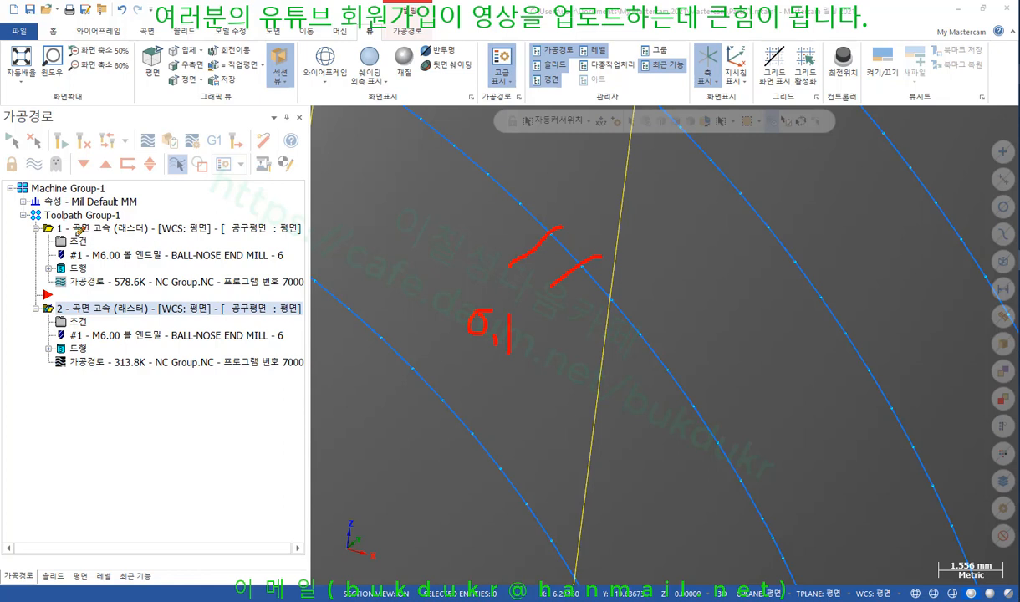
drag(73, 237, 146, 244)
right_click(418, 237)
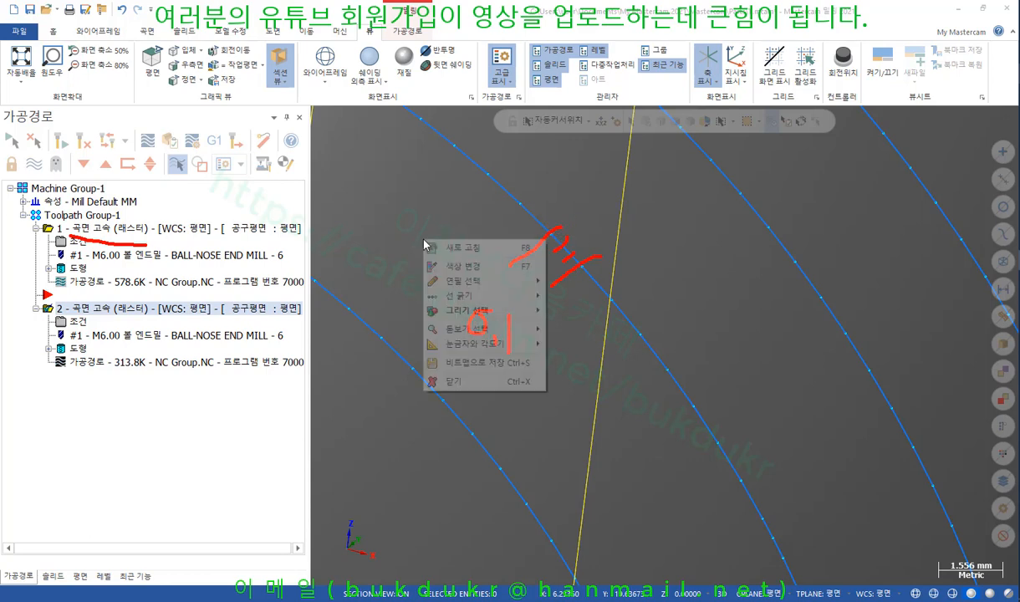
click(450, 366)
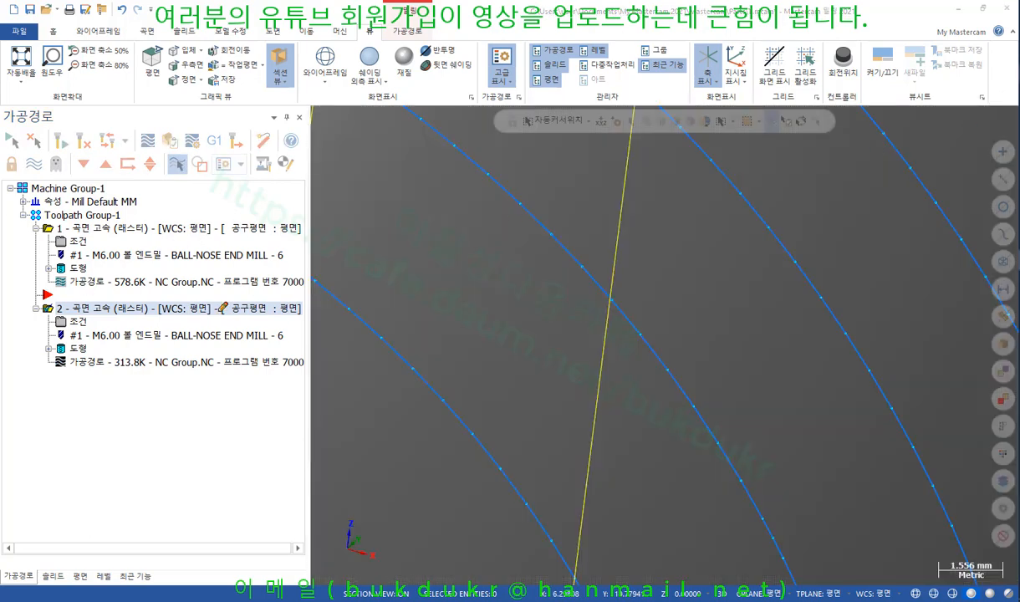
Step: Underline and box both operations' toolpath file sizes in red, and write an underlined NC beside the first
drag(41, 293, 167, 293)
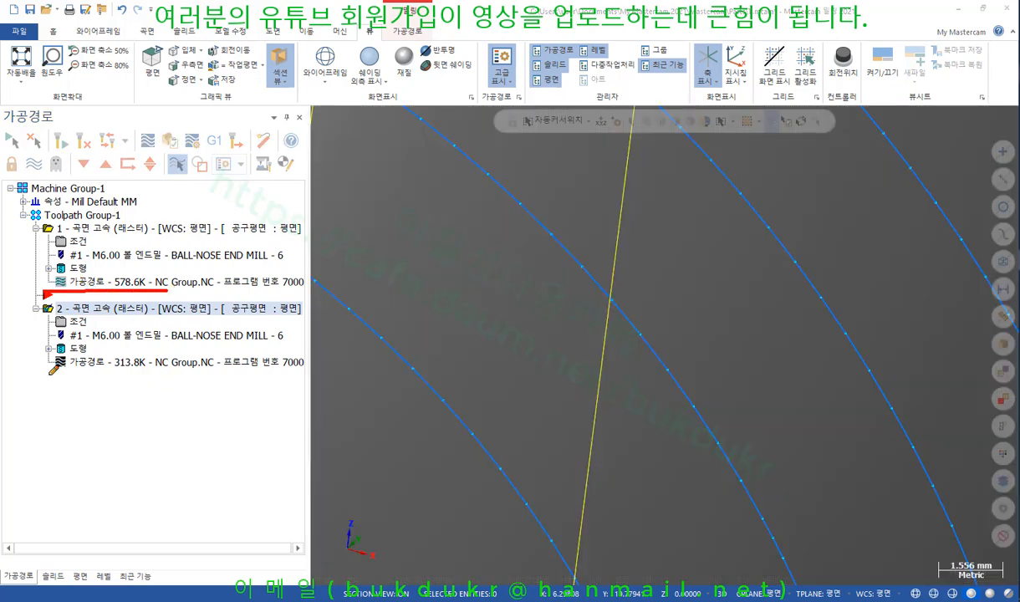
drag(48, 374, 157, 375)
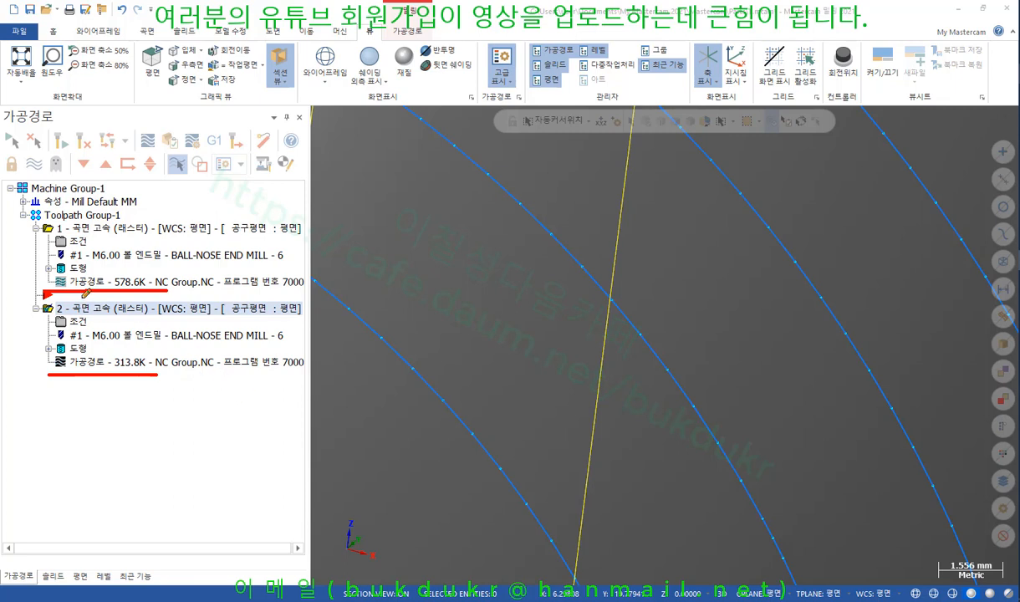
mouse_move(111, 287)
mouse_down()
mouse_move(112, 271)
mouse_move(154, 271)
mouse_move(156, 290)
mouse_up()
mouse_move(112, 373)
mouse_down()
mouse_move(109, 352)
mouse_move(157, 351)
mouse_move(161, 382)
mouse_up()
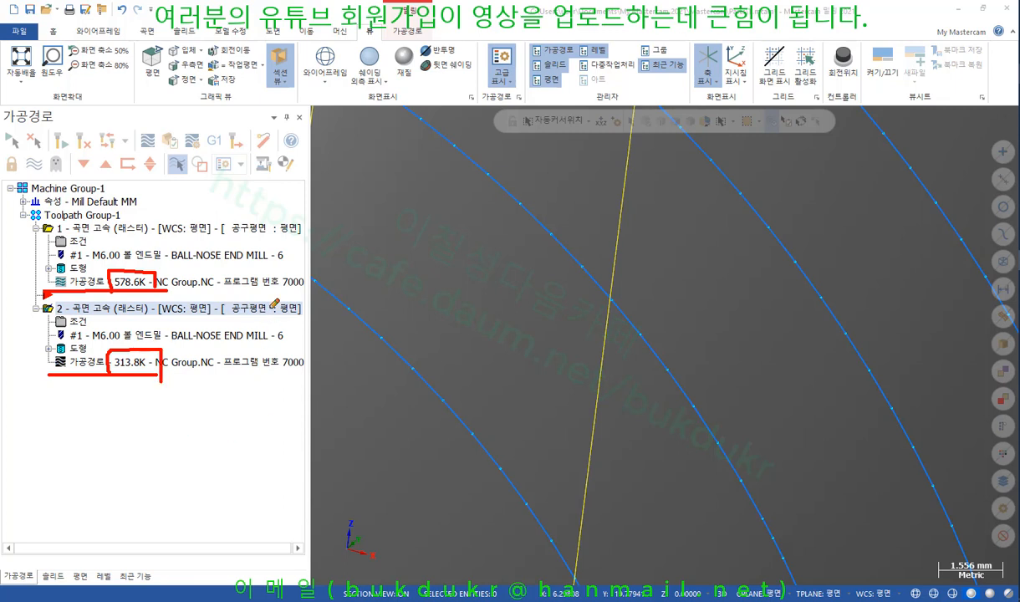
drag(64, 283, 5, 282)
mouse_move(305, 275)
mouse_down()
mouse_move(339, 274)
mouse_move(360, 251)
mouse_move(380, 283)
mouse_move(386, 249)
mouse_move(389, 295)
mouse_move(415, 307)
mouse_up()
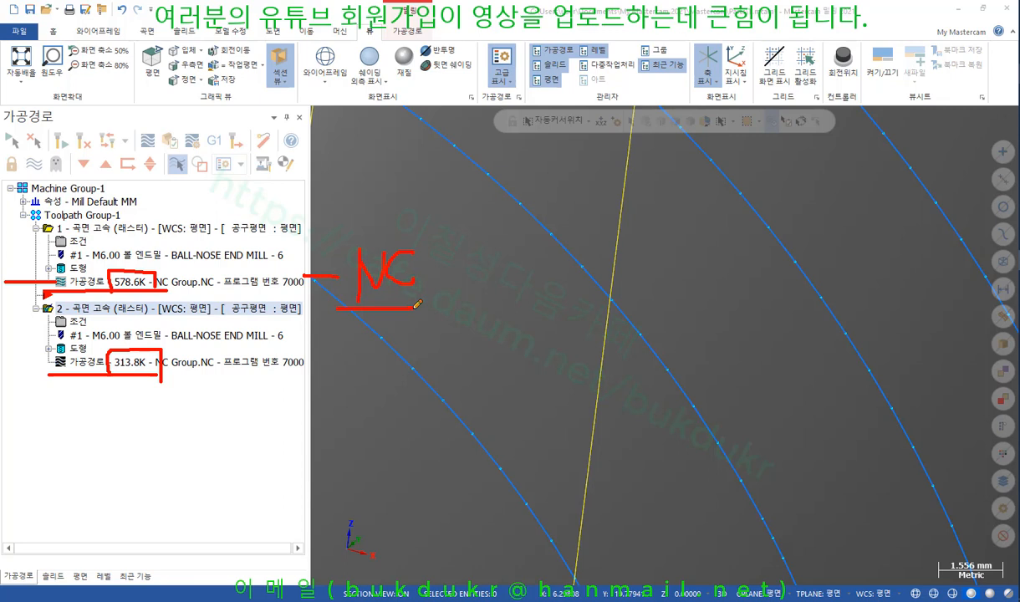
Step: Mark two adjacent end points with red strokes and write a circled 무게 below them
mouse_move(524, 195)
mouse_down()
mouse_move(507, 231)
mouse_move(539, 258)
mouse_up()
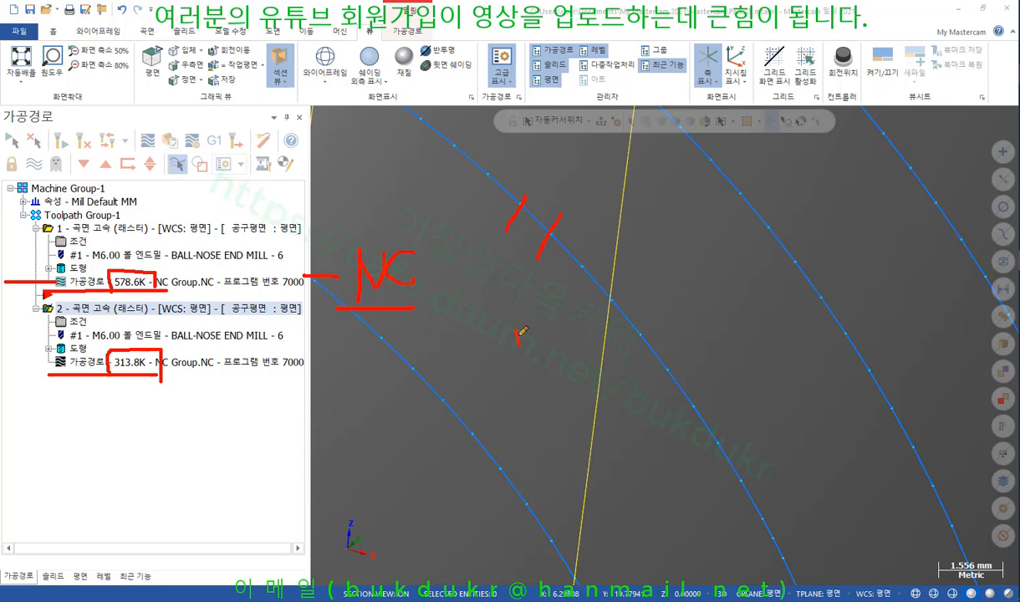
mouse_move(518, 327)
mouse_down()
mouse_move(525, 362)
mouse_move(536, 322)
mouse_move(600, 390)
mouse_up()
drag(585, 324, 604, 428)
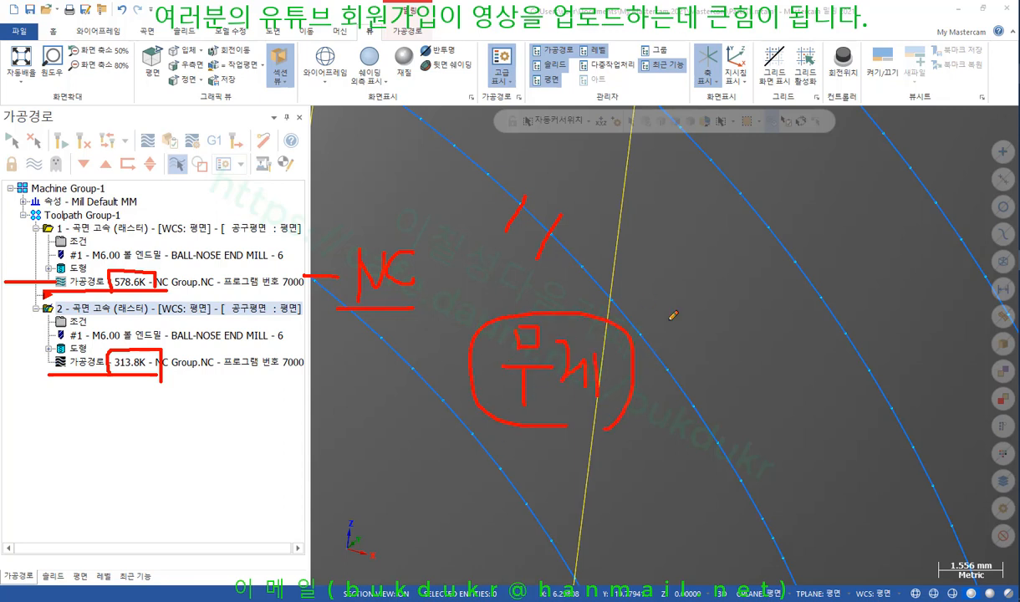
Step: Sketch a red trapezoidal graph on two axes, with vertical dividers and an arrow spanning its first section
drag(651, 107, 697, 536)
drag(559, 510, 1008, 470)
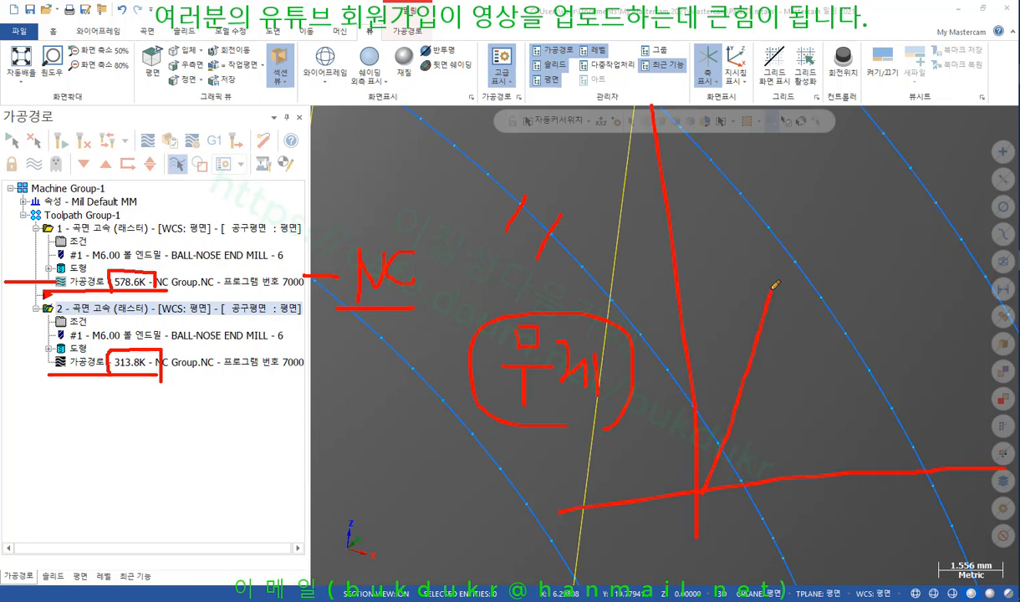
drag(772, 288, 813, 287)
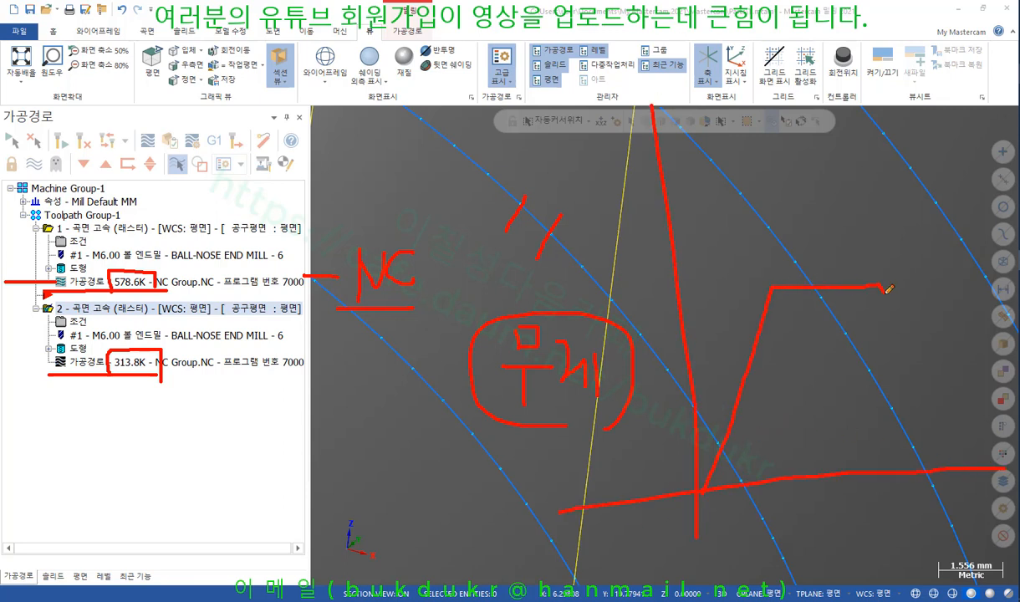
mouse_move(972, 233)
mouse_down()
mouse_move(972, 401)
mouse_move(993, 483)
mouse_up()
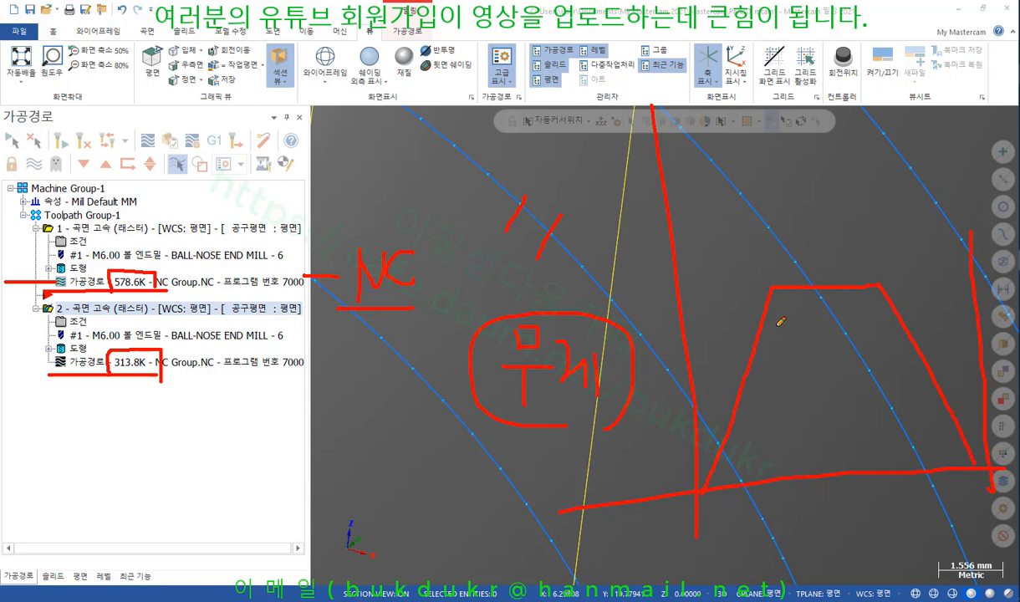
drag(770, 241, 795, 468)
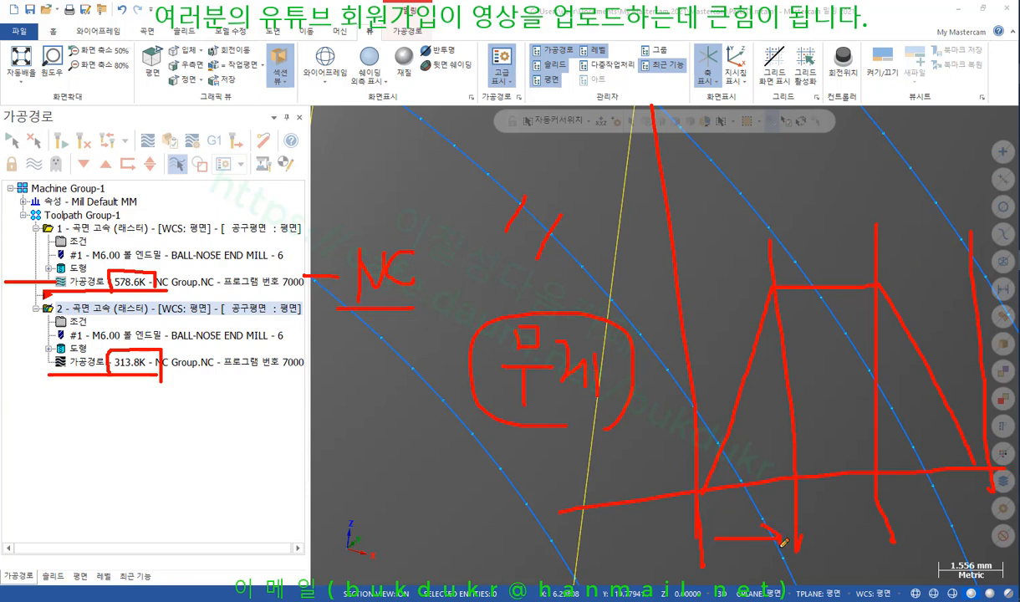
drag(783, 540, 771, 559)
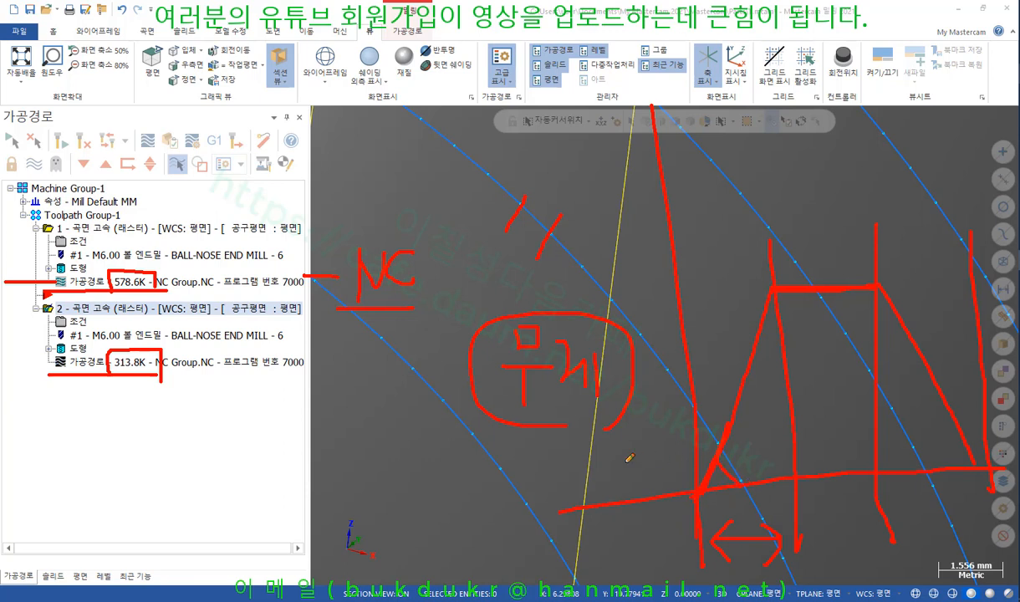
Step: Add two horizontal level lines to the sketched graph, labelling the upper one 1000 and the lower one with a circled 10
drag(591, 462, 778, 459)
drag(733, 294, 789, 291)
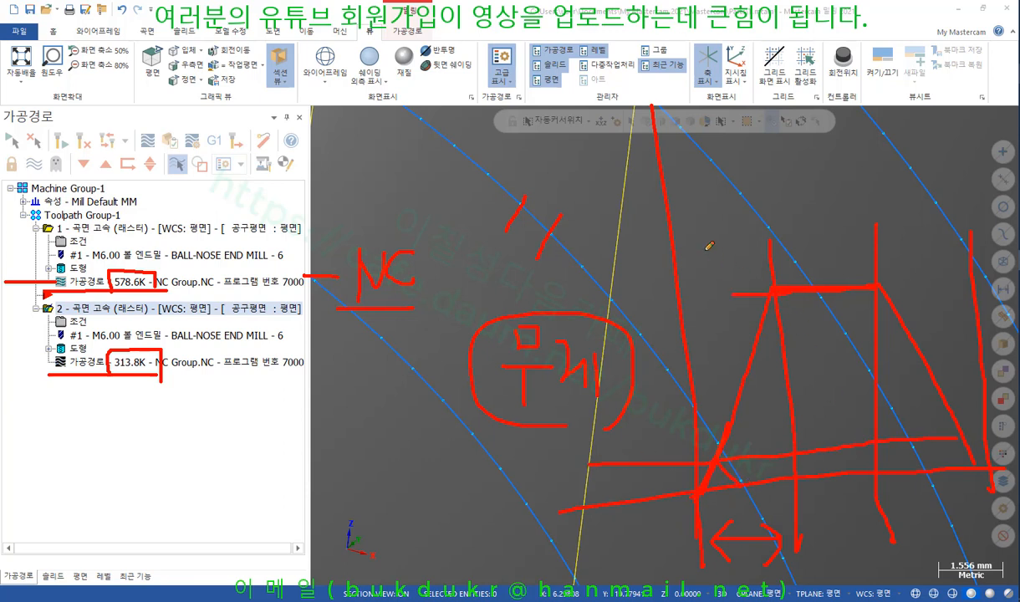
drag(703, 248, 695, 285)
mouse_move(715, 249)
mouse_down()
mouse_move(710, 277)
mouse_move(755, 260)
mouse_up()
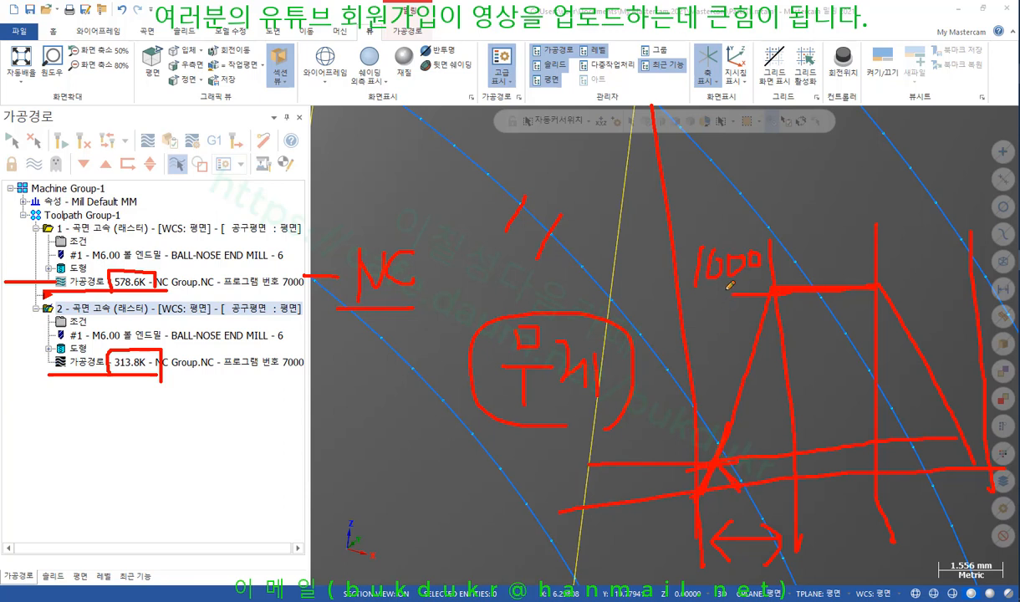
mouse_move(638, 440)
mouse_down()
mouse_move(630, 461)
mouse_move(660, 439)
mouse_up()
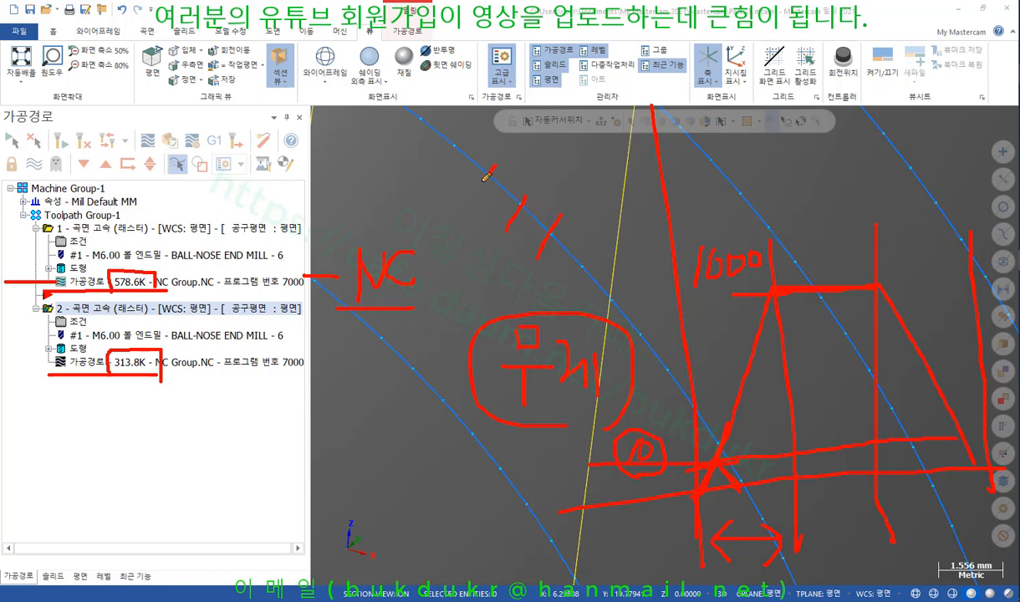
Step: Mark two widely spaced points on the toolpath, draw a long arrow between them, and close the annotation
drag(483, 181, 474, 194)
drag(654, 322, 619, 355)
mouse_move(516, 165)
mouse_down()
mouse_move(644, 297)
mouse_move(641, 256)
mouse_up()
drag(547, 154, 513, 151)
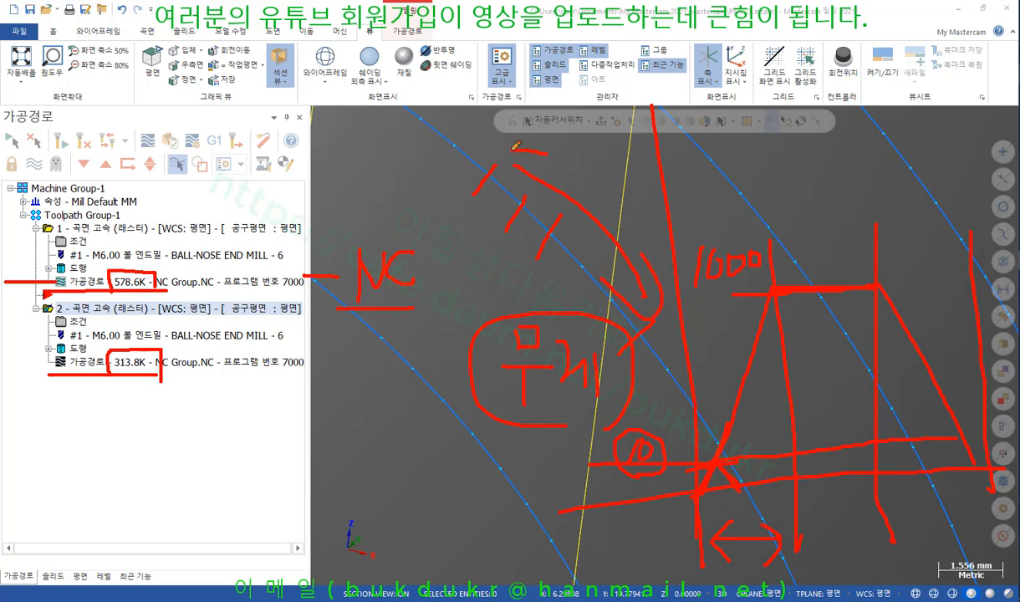
right_click(418, 257)
click(469, 400)
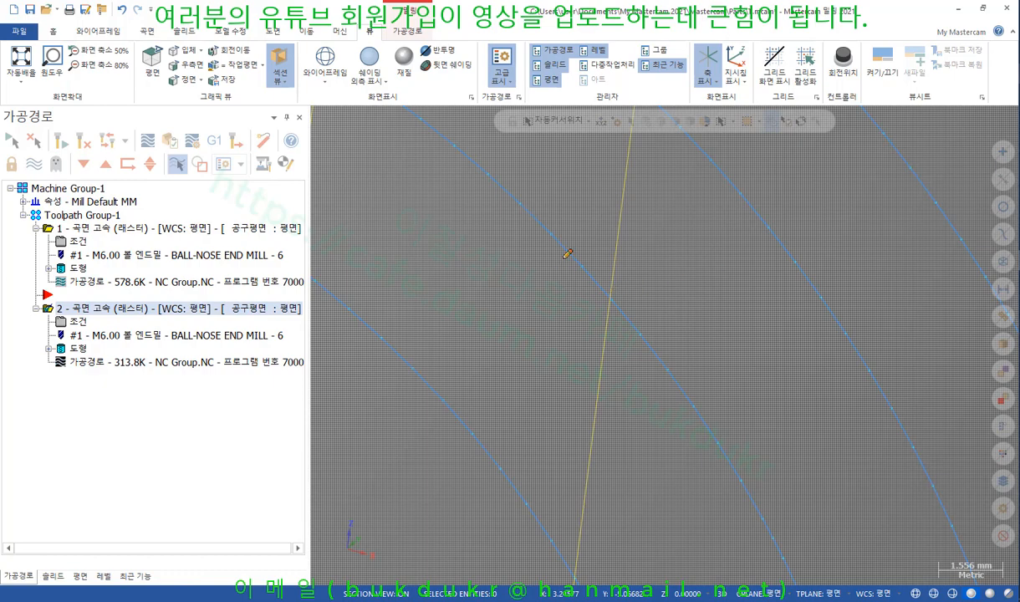
Step: Show the dome and its raster toolpath from the front view
right_click(644, 202)
click(692, 343)
scroll(595, 246, down, 2)
right_click(611, 222)
click(609, 303)
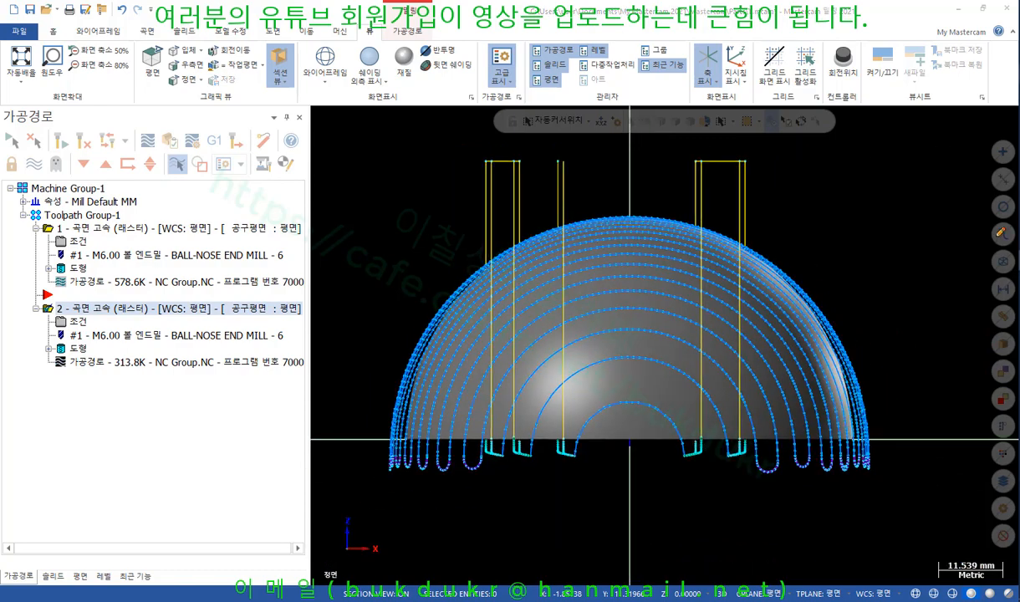
Step: Trace two arched passes over the dome in red, and close the annotation
mouse_move(442, 405)
mouse_down()
mouse_move(581, 269)
mouse_move(773, 322)
mouse_move(828, 410)
mouse_up()
mouse_move(415, 389)
mouse_down()
mouse_move(449, 302)
mouse_move(721, 231)
mouse_move(851, 393)
mouse_up()
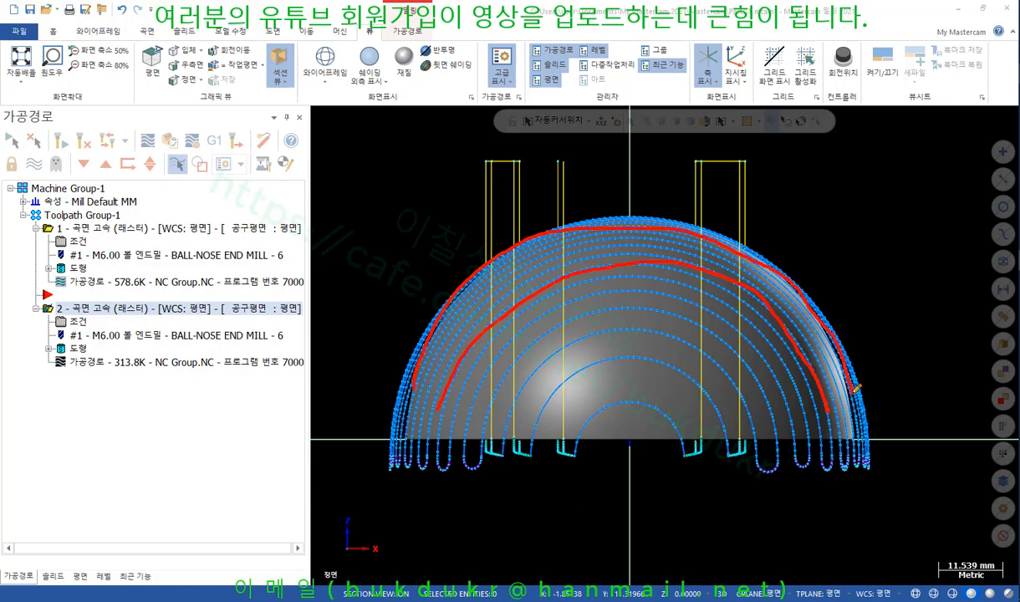
right_click(864, 214)
click(895, 361)
Step: Mark two distant end points on one pass near the dome's upper edge and trace the curve between them in red
scroll(786, 262, up, 5)
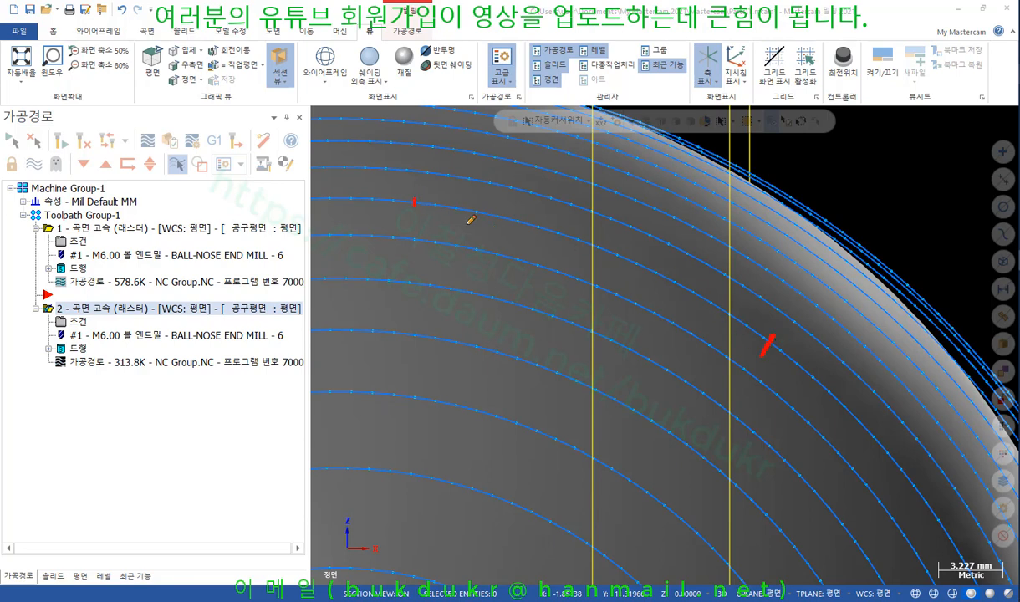
mouse_move(416, 202)
mouse_down()
mouse_move(517, 219)
mouse_move(677, 278)
mouse_up()
drag(742, 314, 775, 342)
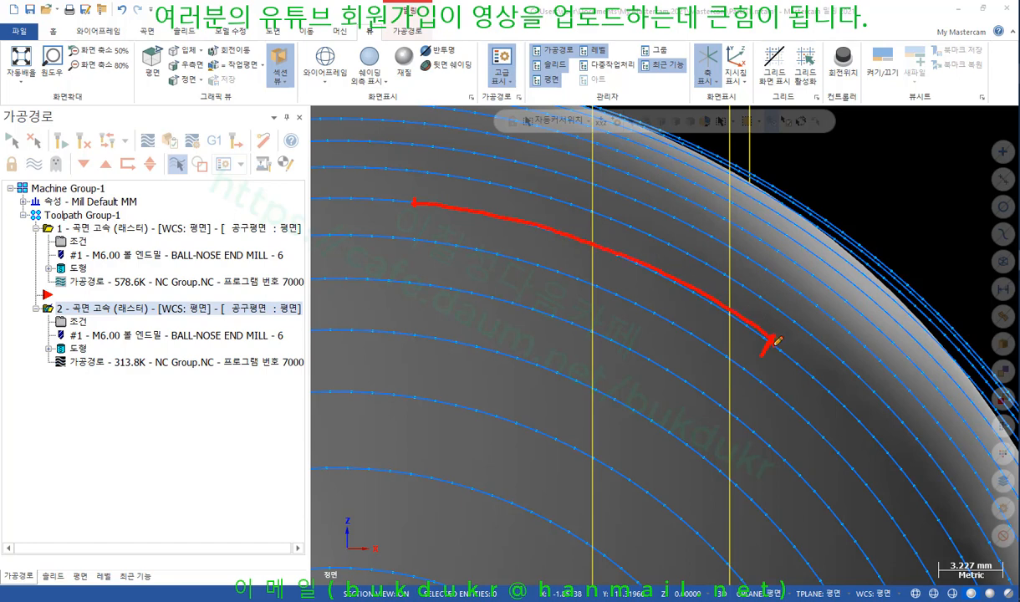
Step: Write "G02/G03" beneath the traced curve and draw two red arrows above it pointing in opposite directions
mouse_move(510, 277)
mouse_down()
mouse_move(478, 331)
mouse_move(500, 359)
mouse_up()
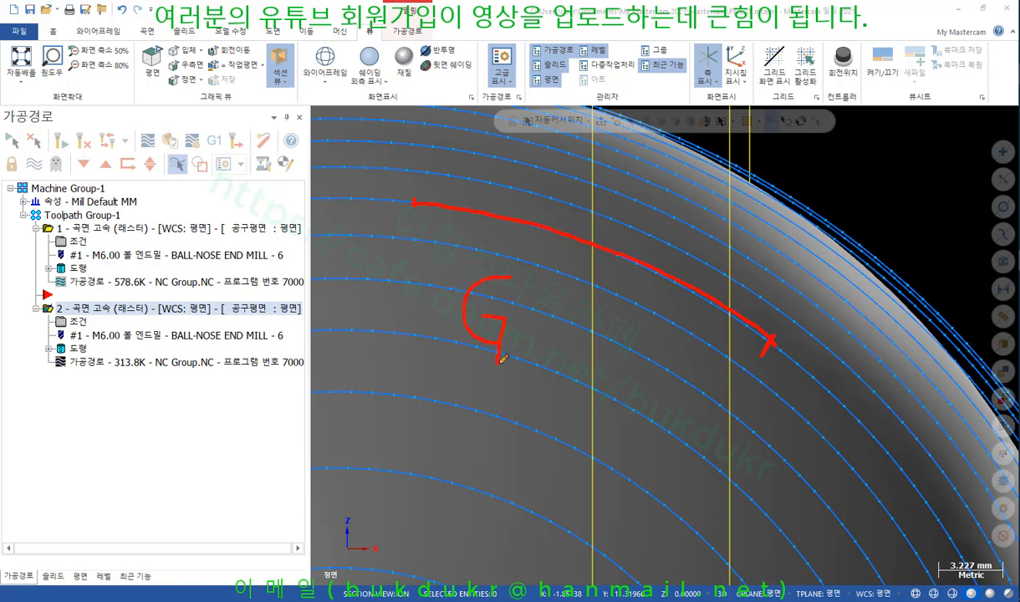
mouse_move(520, 314)
mouse_down()
mouse_move(547, 303)
mouse_move(572, 326)
mouse_move(510, 419)
mouse_up()
mouse_move(613, 355)
mouse_down()
mouse_move(584, 393)
mouse_move(627, 399)
mouse_up()
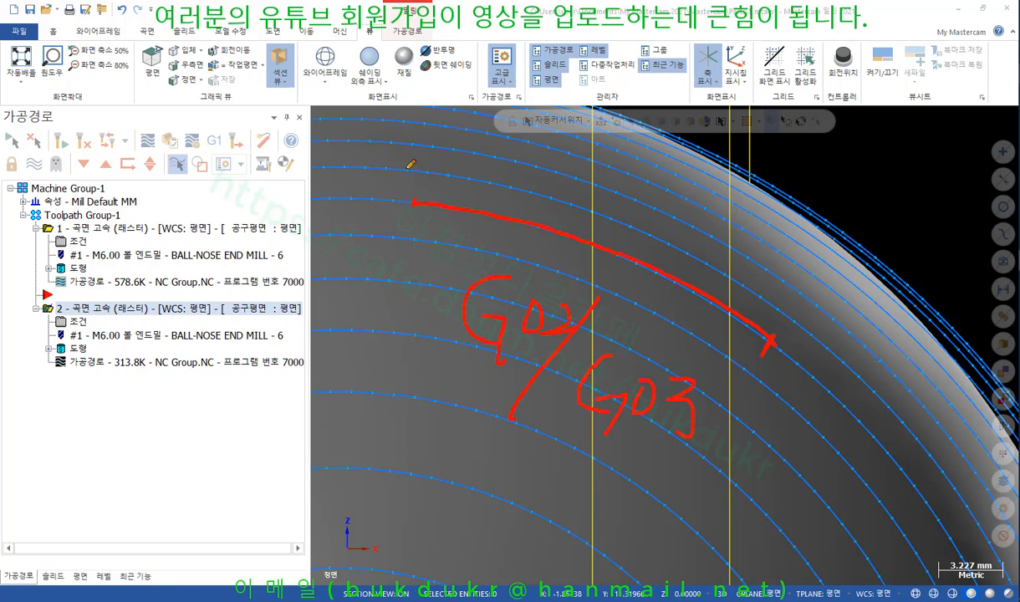
mouse_move(407, 166)
mouse_down()
mouse_move(661, 173)
mouse_move(664, 233)
mouse_up()
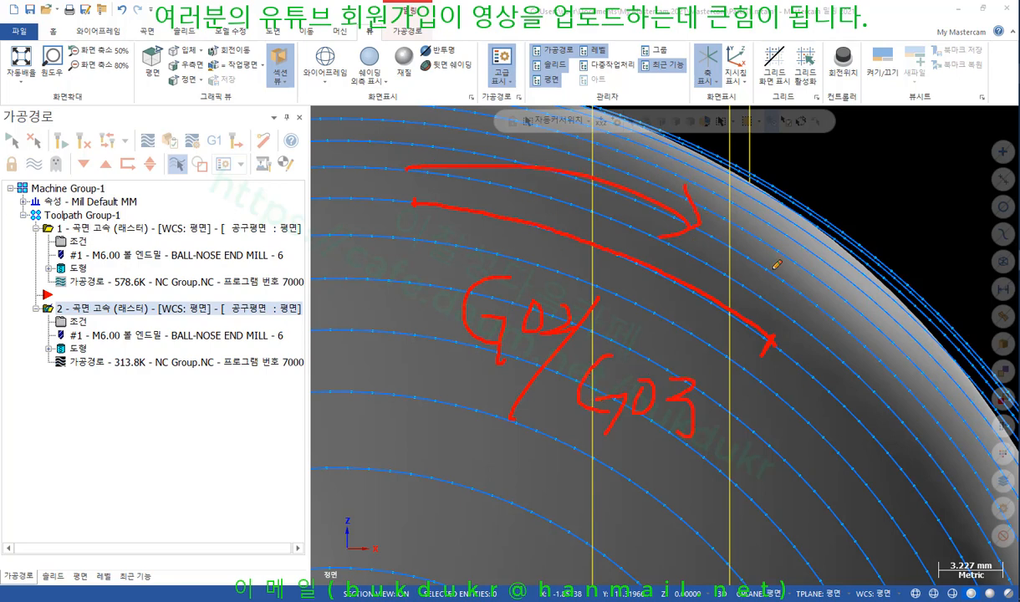
mouse_move(796, 275)
mouse_down()
mouse_move(523, 167)
mouse_move(545, 213)
mouse_up()
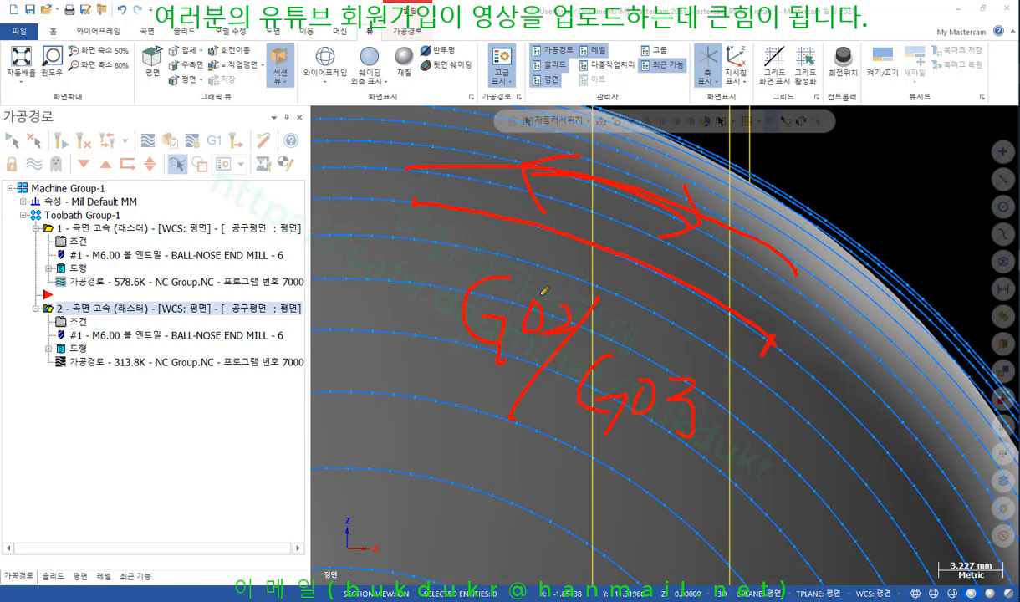
Step: Retrace the marked curve in both directions, outline a band alongside it in red, and close the annotation
drag(411, 202, 411, 225)
drag(412, 199, 557, 232)
mouse_move(772, 340)
mouse_down()
mouse_move(620, 255)
mouse_move(401, 191)
mouse_up()
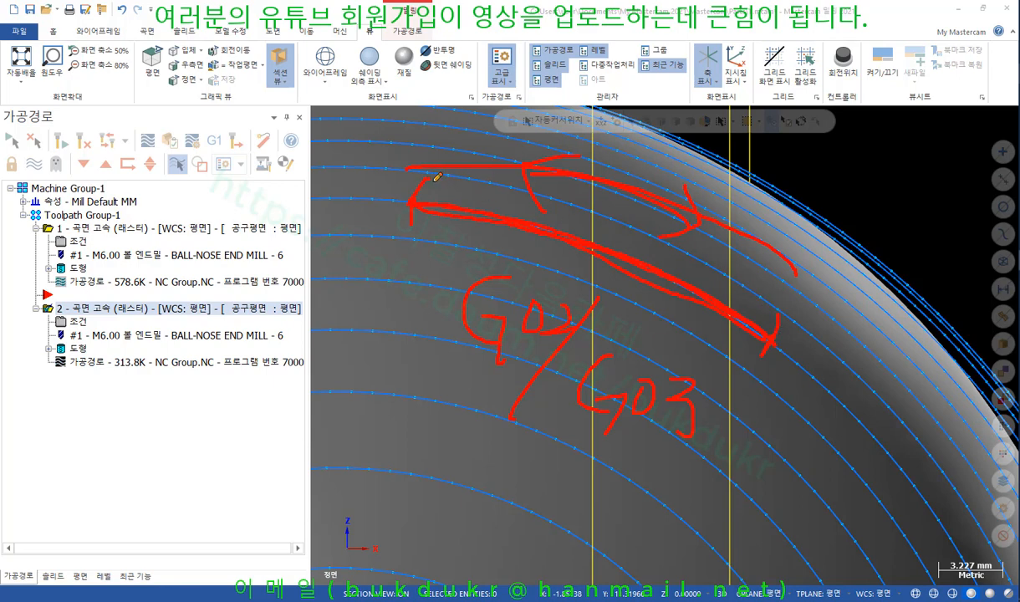
mouse_move(419, 169)
mouse_down()
mouse_move(653, 239)
mouse_move(757, 298)
mouse_up()
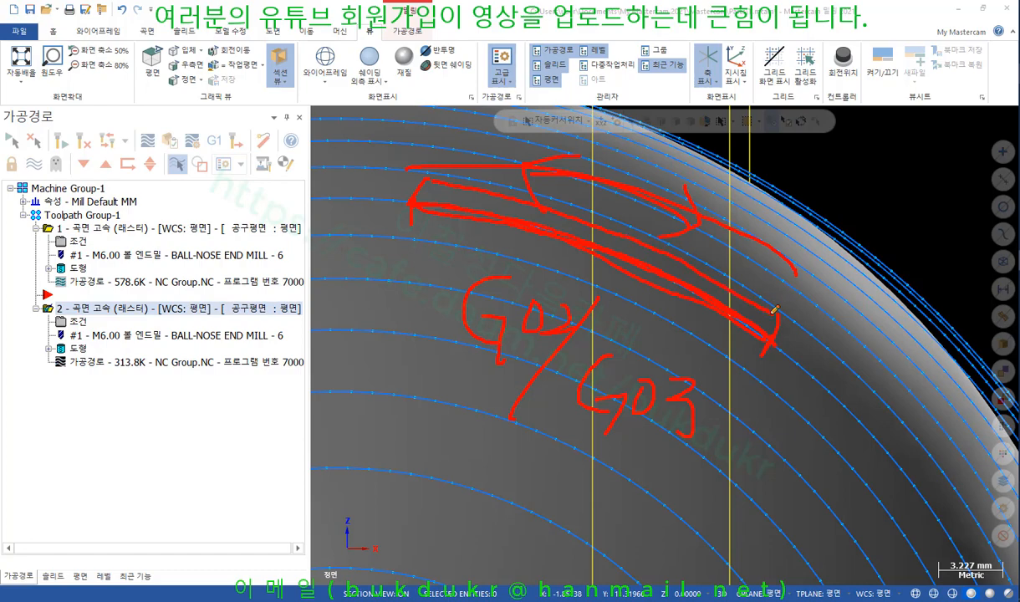
right_click(839, 177)
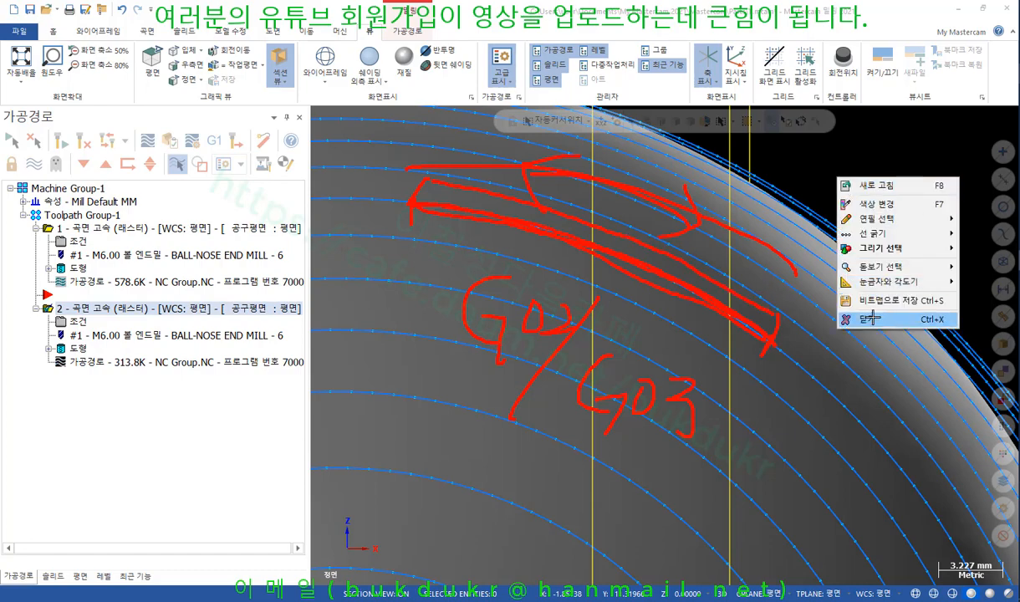
click(870, 318)
Step: Enable line/arc filtering in the second raster toolpath's tolerance parameters and move the dialog aside to reveal the dome
click(111, 231)
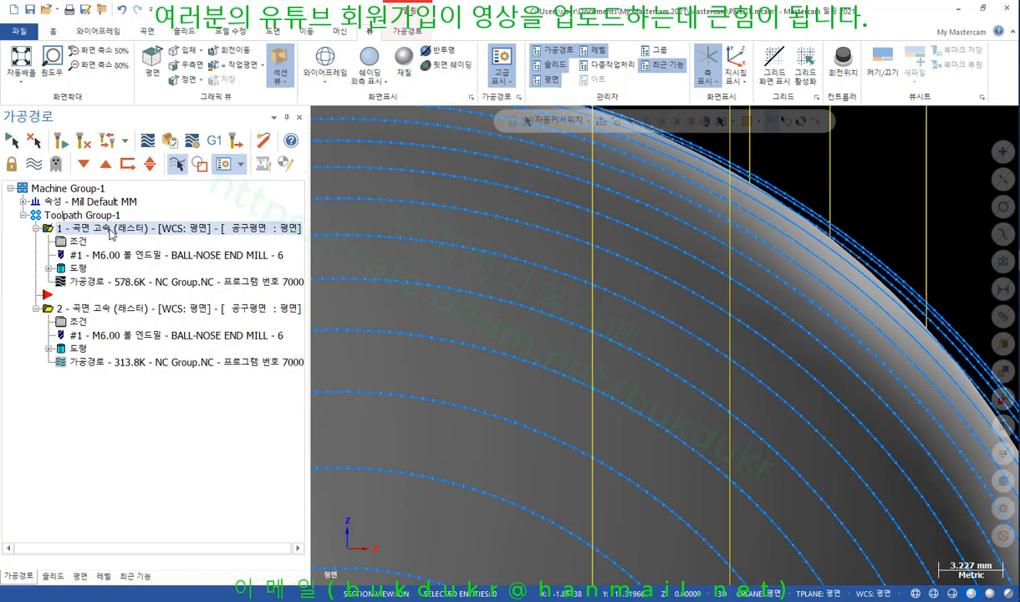
click(109, 309)
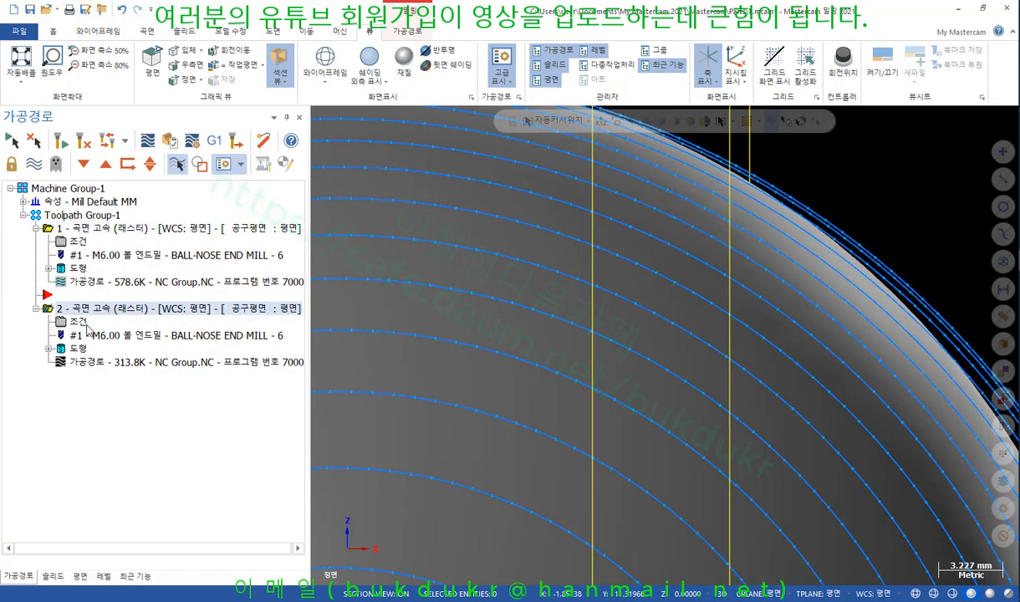
click(107, 322)
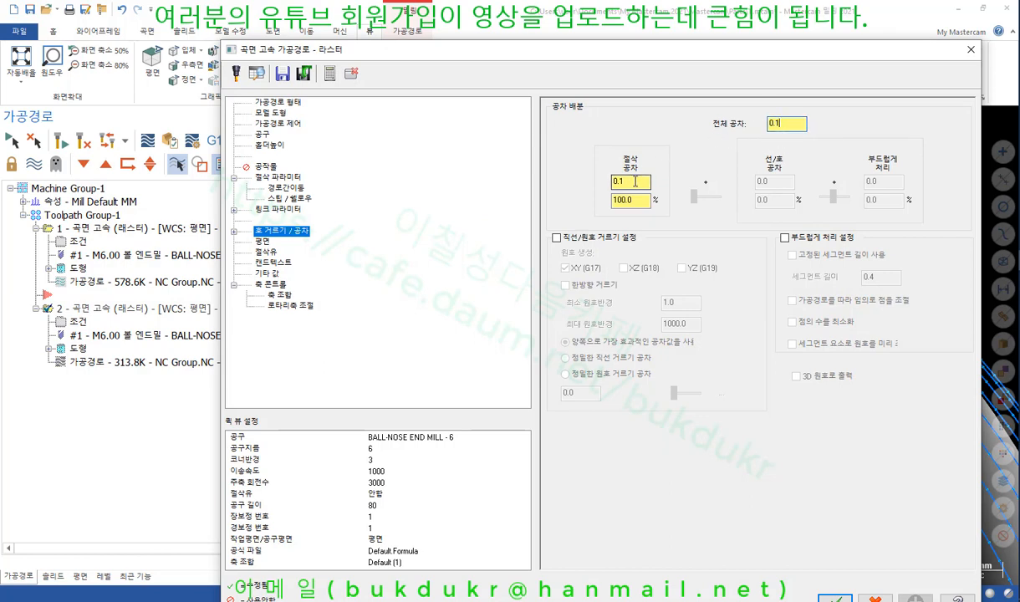
click(556, 238)
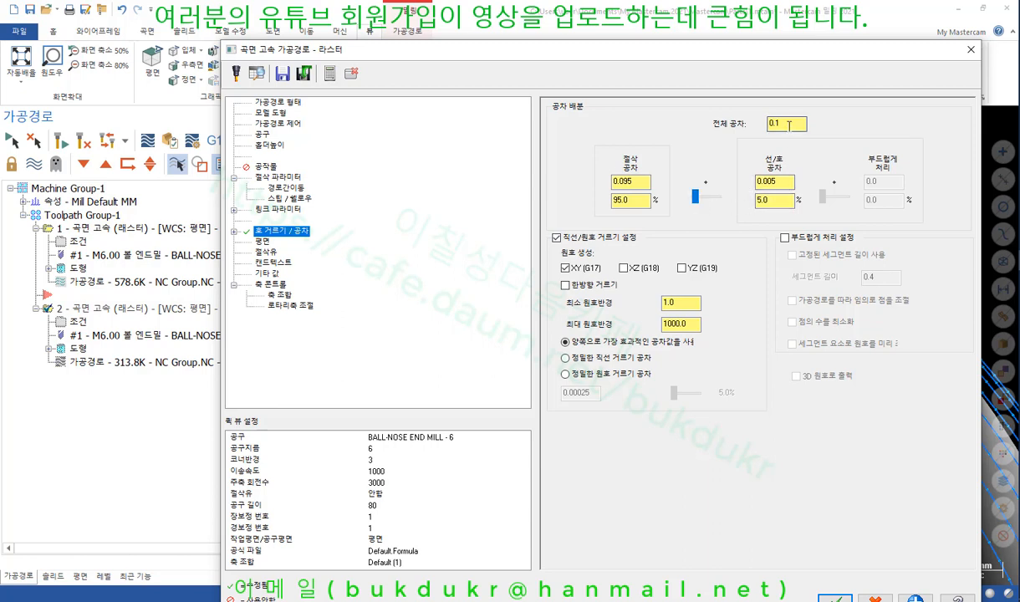
double_click(786, 124)
click(619, 182)
drag(867, 49, 341, 40)
Step: Sketch a circle and four slanted red lines across the dome's passes, then outline a square-ended shape above and mark one line's end
key(ctrl+2)
mouse_move(709, 244)
mouse_down()
mouse_move(693, 197)
mouse_move(705, 246)
mouse_up()
drag(672, 173, 599, 215)
drag(757, 216, 634, 285)
drag(803, 283, 681, 342)
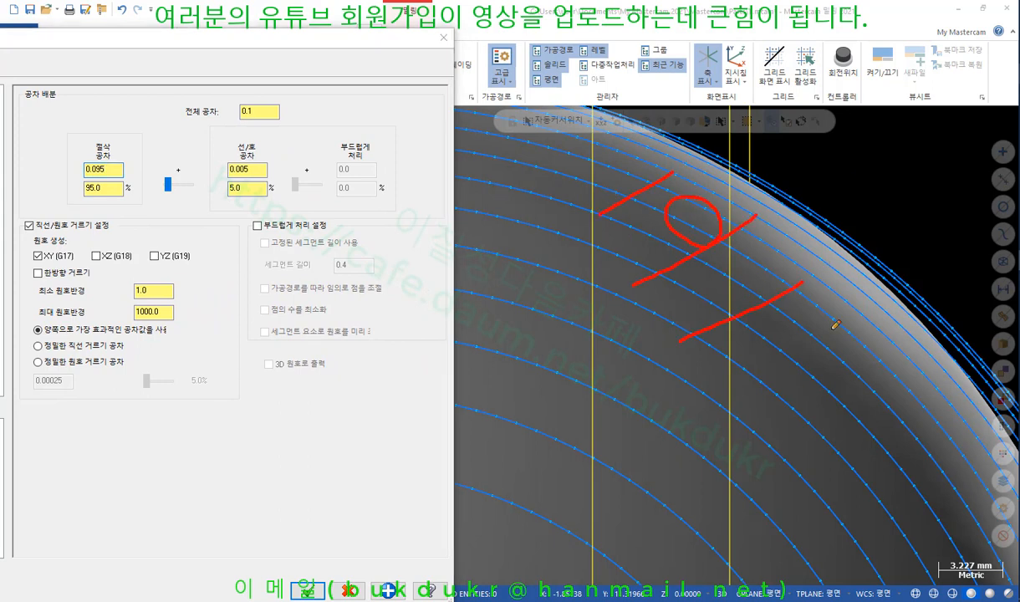
drag(918, 347, 751, 440)
mouse_move(800, 132)
mouse_down()
mouse_move(836, 226)
mouse_move(895, 111)
mouse_up()
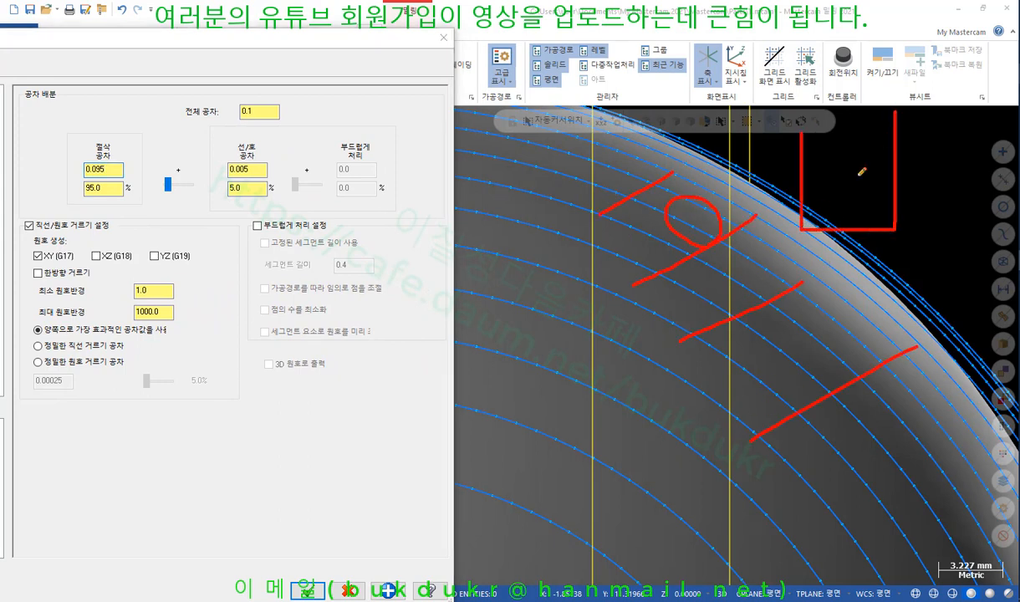
drag(741, 198, 761, 260)
Step: Circle the cut tolerance, underline the total tolerance, and mark a bounded pass segment with short ticks in red
mouse_move(108, 190)
mouse_down()
mouse_move(55, 171)
mouse_move(135, 147)
mouse_move(96, 193)
mouse_move(84, 192)
mouse_up()
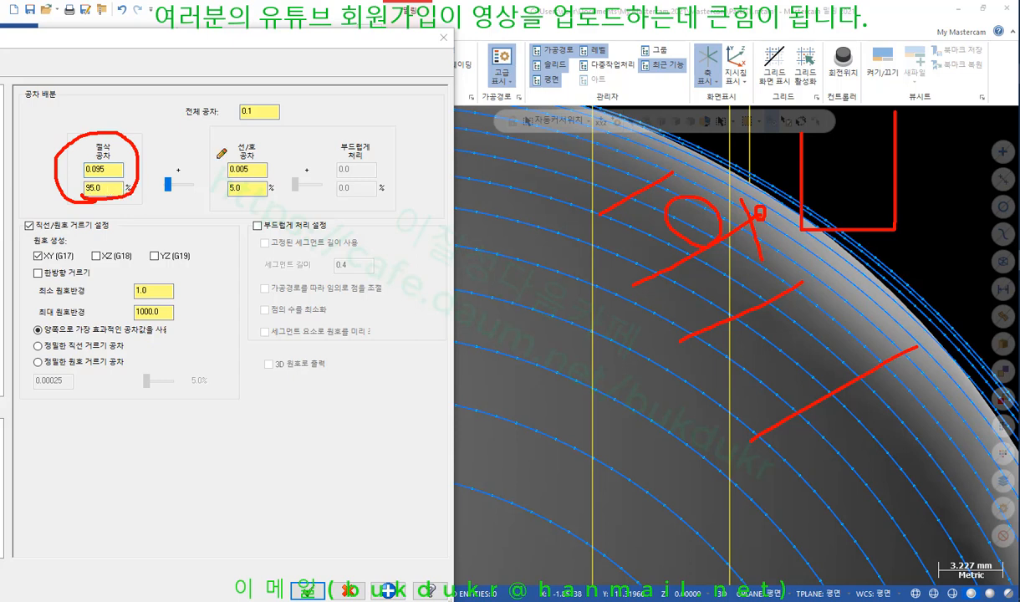
drag(239, 123, 258, 122)
drag(515, 301, 648, 350)
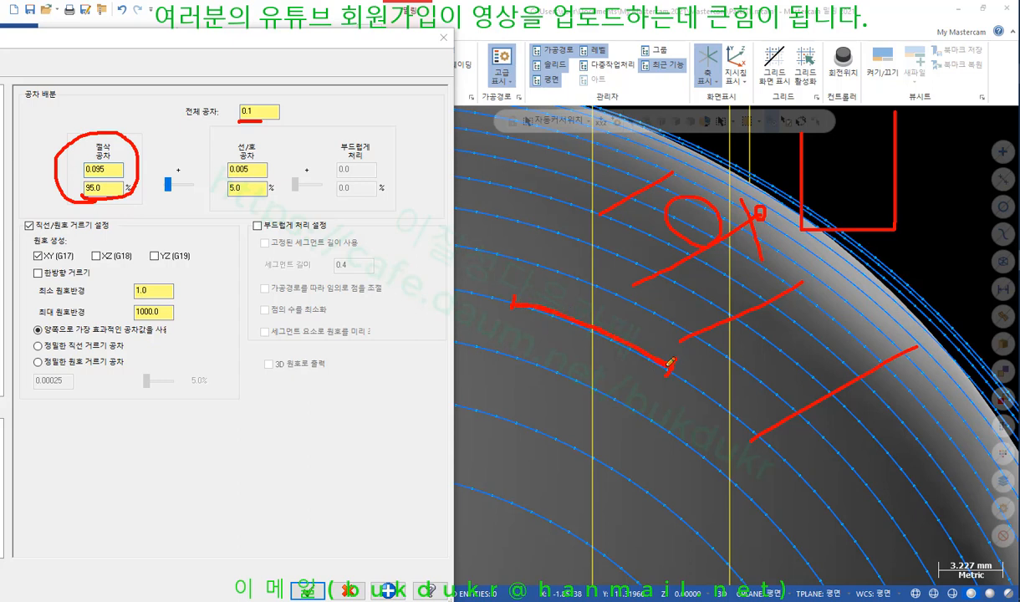
drag(535, 298, 550, 340)
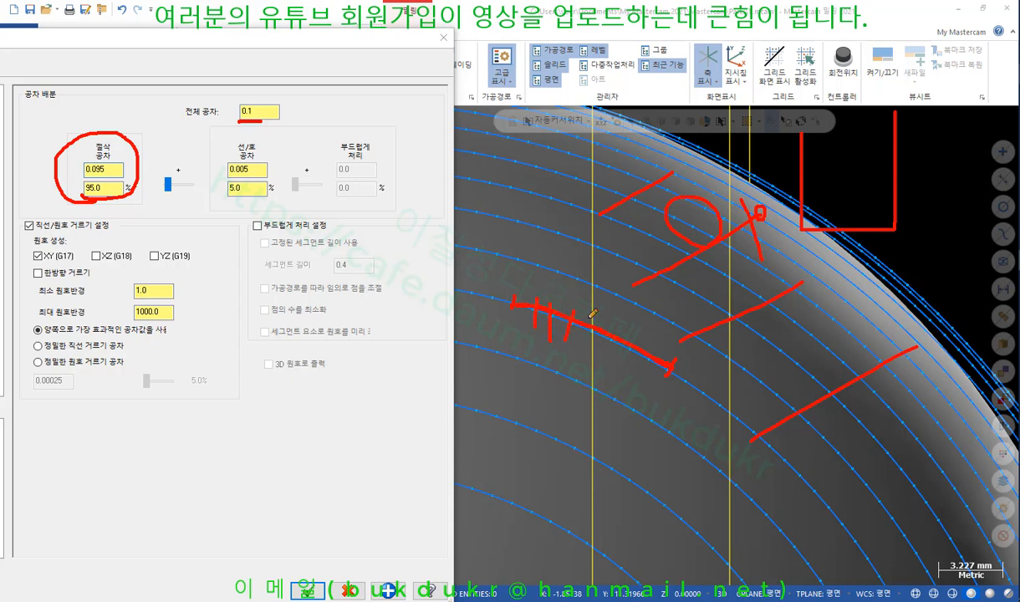
Step: Draw a large arc with a short marked segment, circle the line/arc tolerance, and close the annotation
mouse_move(380, 499)
mouse_down()
mouse_move(395, 483)
mouse_move(782, 451)
mouse_up()
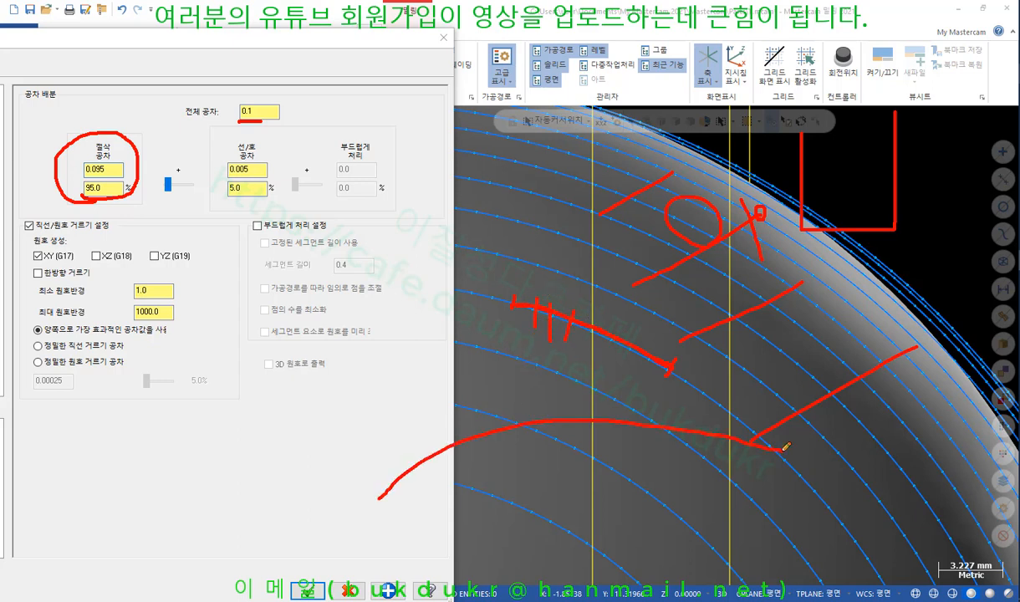
mouse_move(411, 462)
mouse_down()
mouse_move(422, 475)
mouse_move(444, 462)
mouse_up()
mouse_move(222, 199)
mouse_down()
mouse_move(255, 149)
mouse_move(210, 194)
mouse_up()
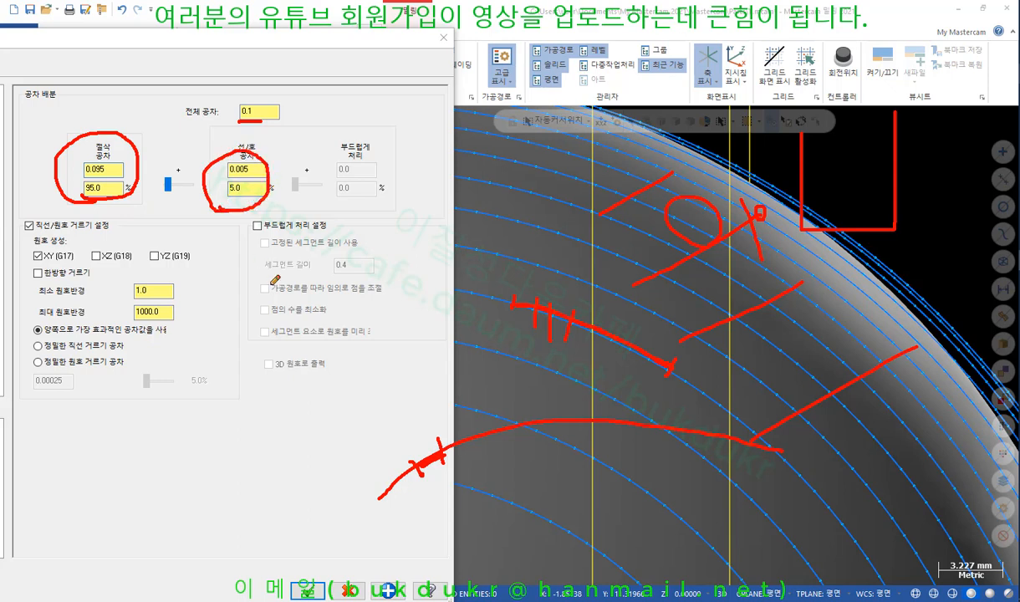
right_click(393, 140)
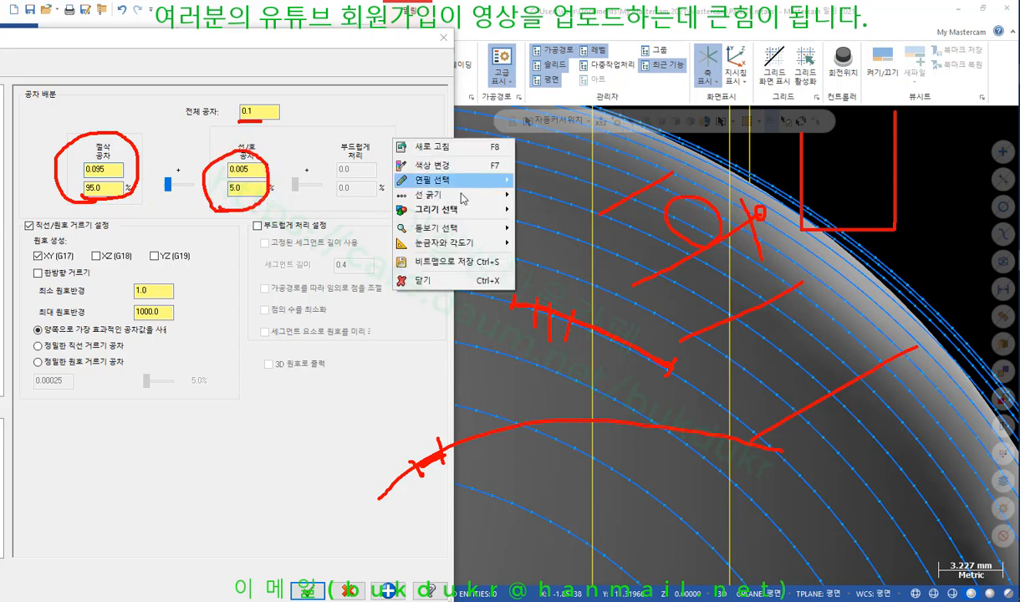
click(424, 280)
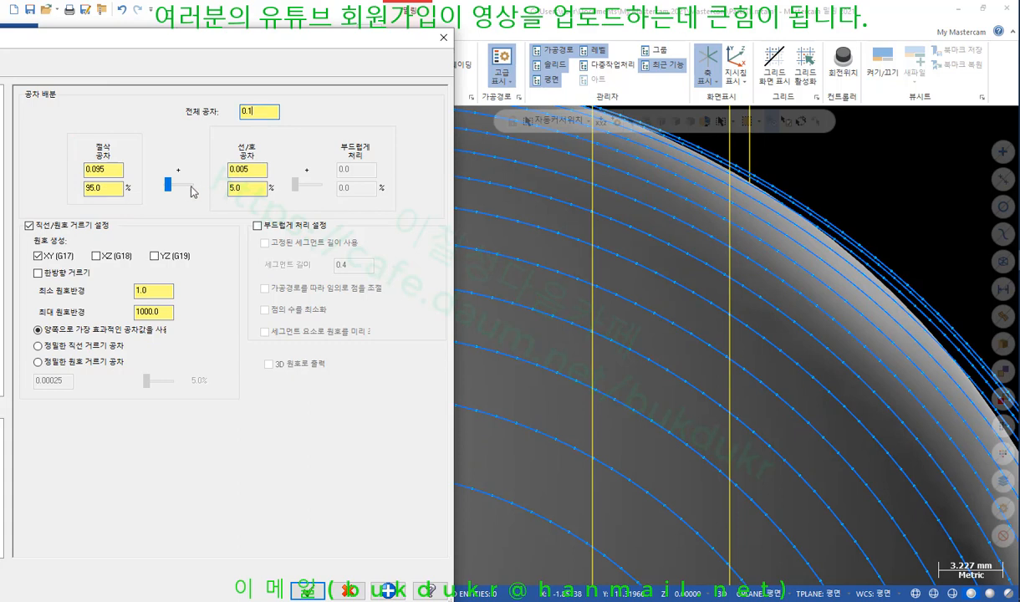
Step: Split the total tolerance evenly, giving the cut tolerance and line/arc tolerance 50% (0.05) each
drag(168, 185, 182, 194)
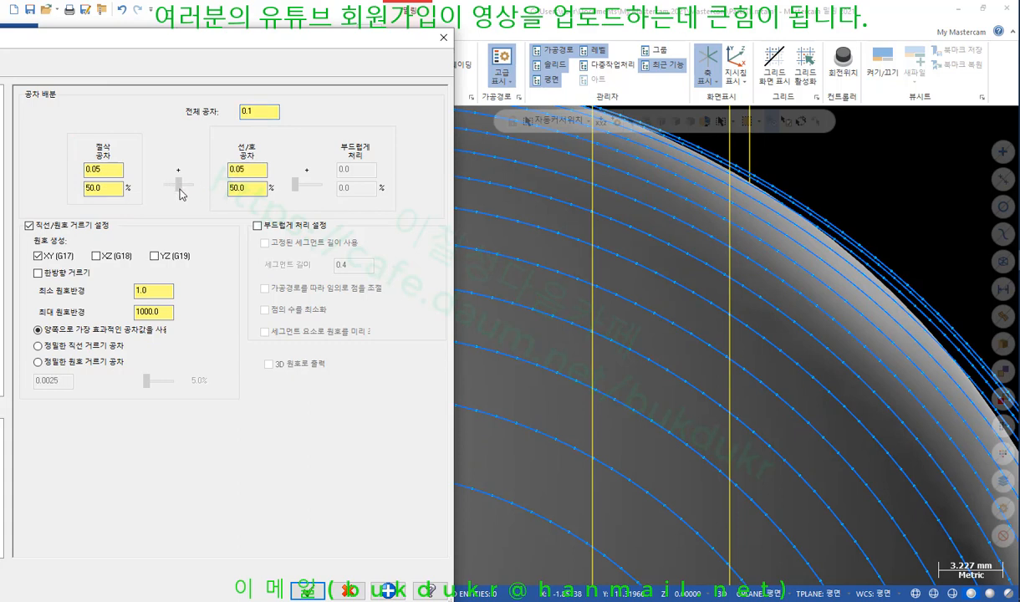
click(255, 189)
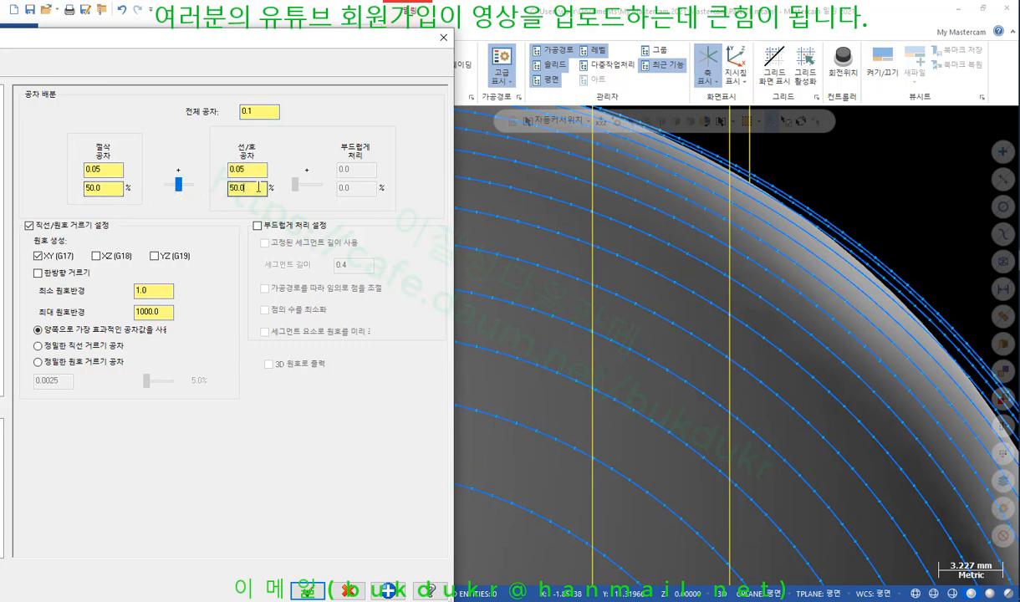
click(112, 189)
click(232, 170)
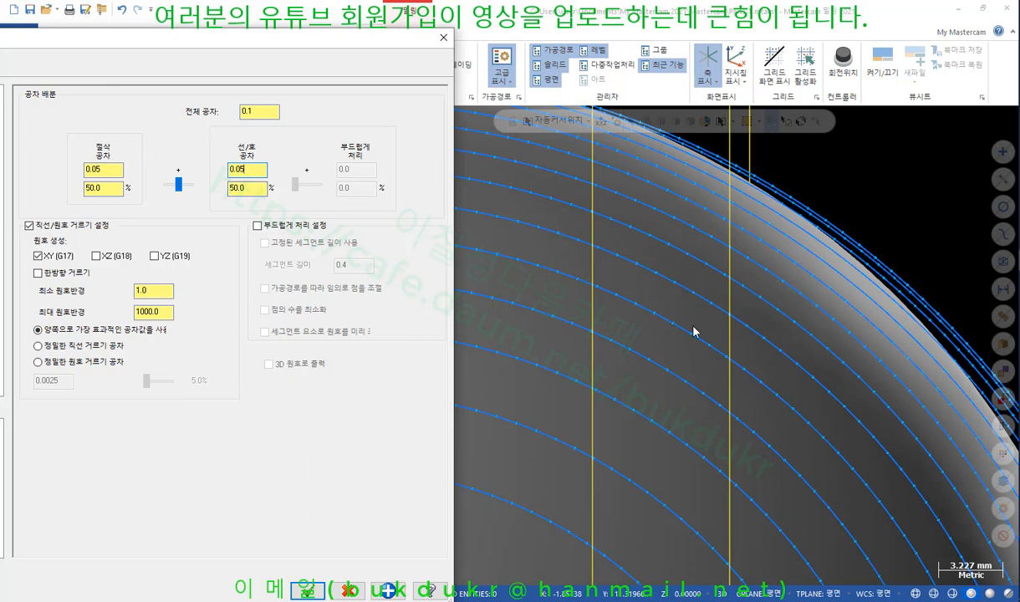
drag(108, 170, 88, 170)
Step: Trace a bounded span along one pass in red and underline the line/arc and cut tolerance values
drag(556, 268, 692, 315)
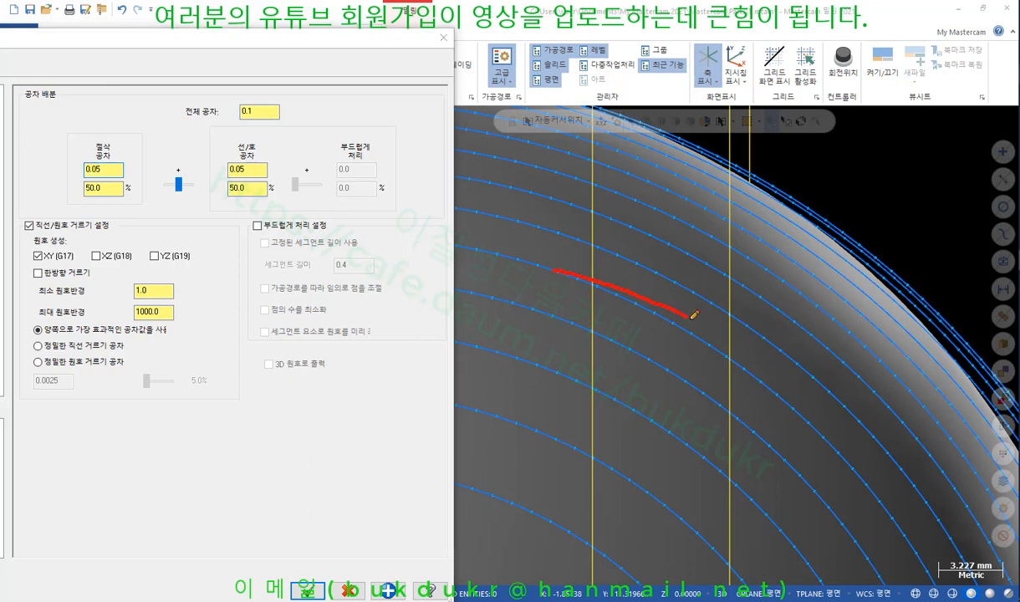
drag(556, 244, 543, 298)
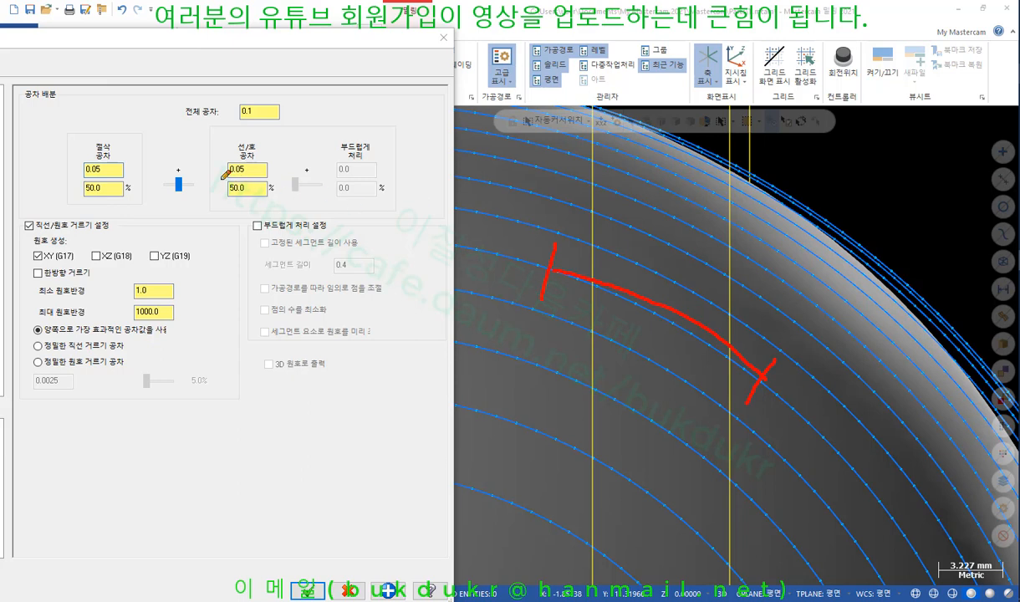
drag(220, 178, 260, 178)
drag(73, 178, 119, 177)
Step: Write a boxed "0.1" between the two tolerances, add arrows in both directions along the traced span, and close the annotation
mouse_move(173, 140)
mouse_down()
mouse_move(166, 145)
mouse_move(199, 155)
mouse_move(207, 119)
mouse_move(156, 130)
mouse_move(168, 150)
mouse_up()
click(187, 150)
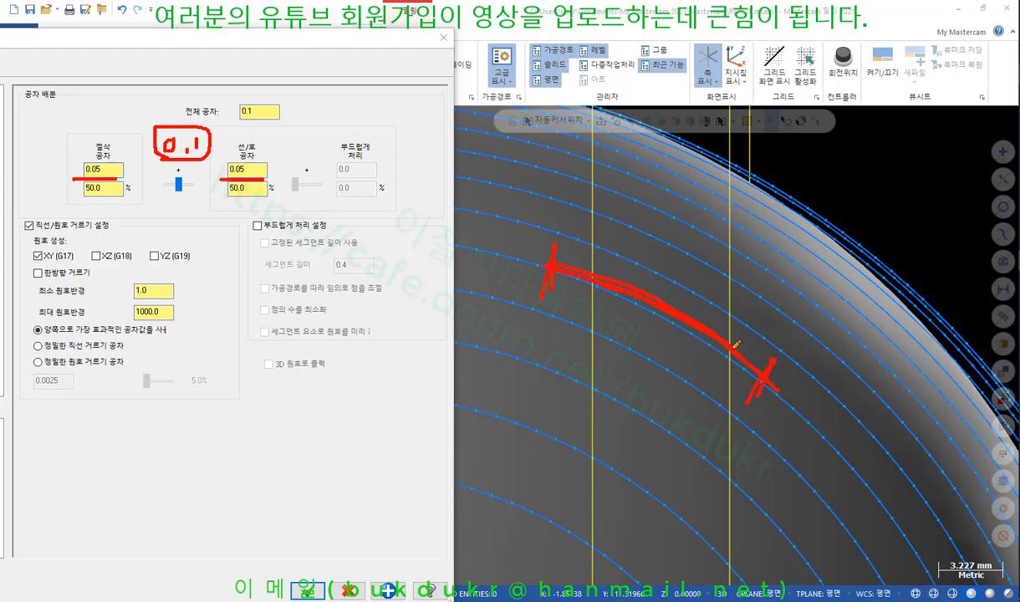
right_click(763, 209)
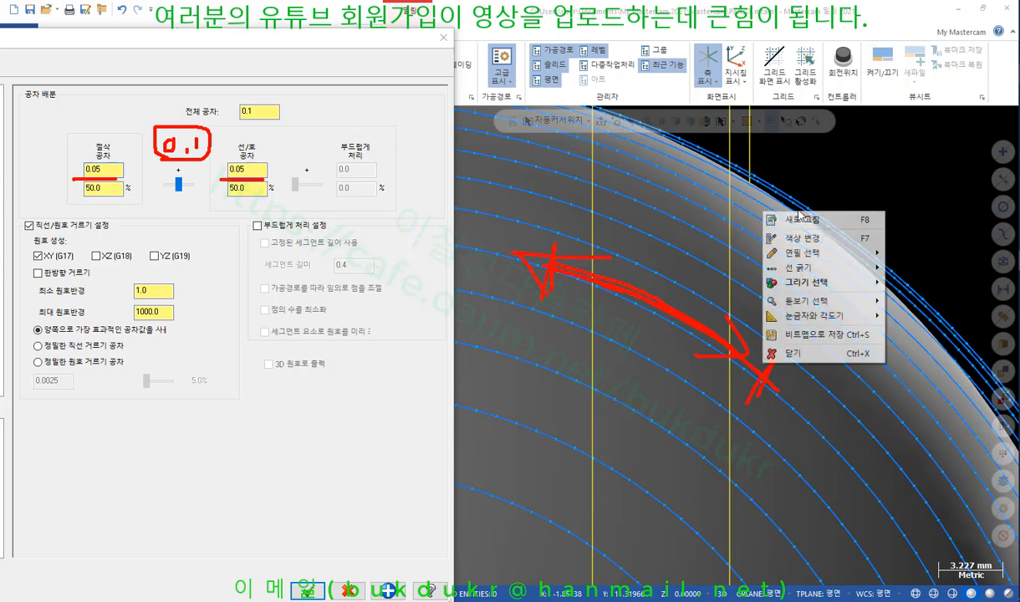
click(789, 332)
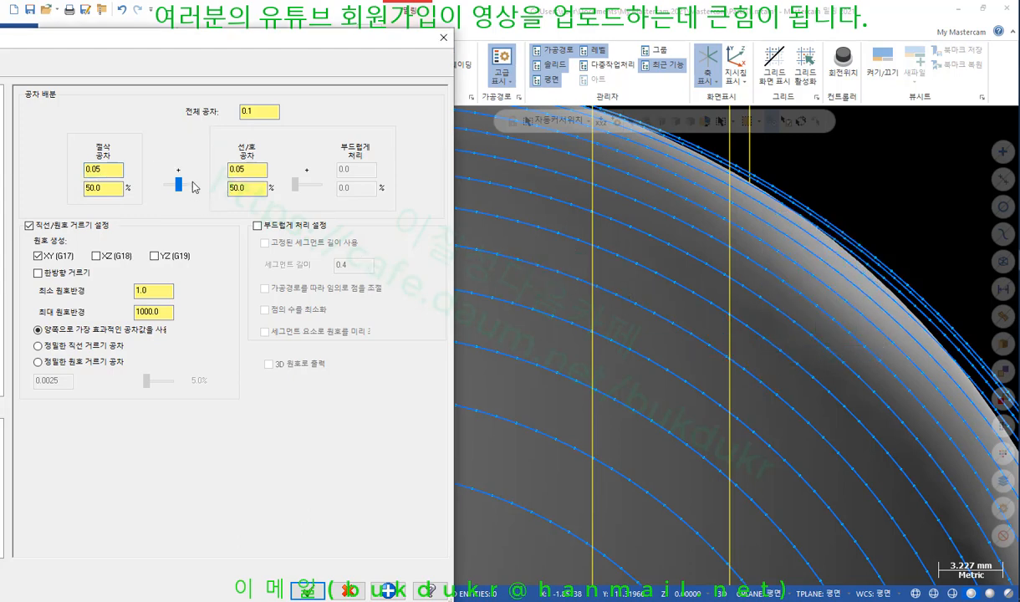
Step: Underline the XZ (G18) and YZ (G19) arc plane options and sketch three red coordinate axes
drag(247, 42, 309, 62)
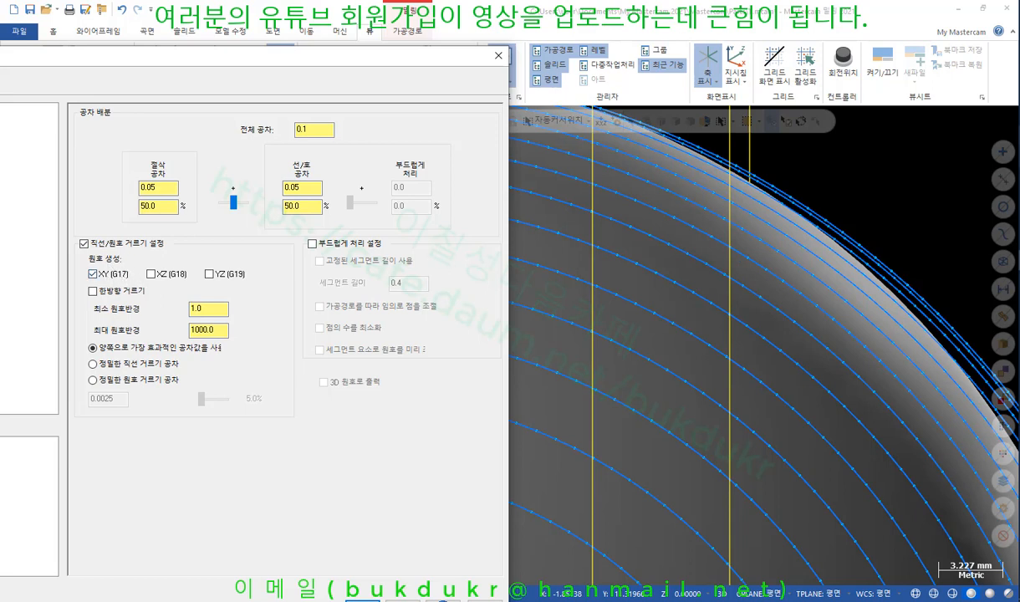
drag(138, 282, 245, 284)
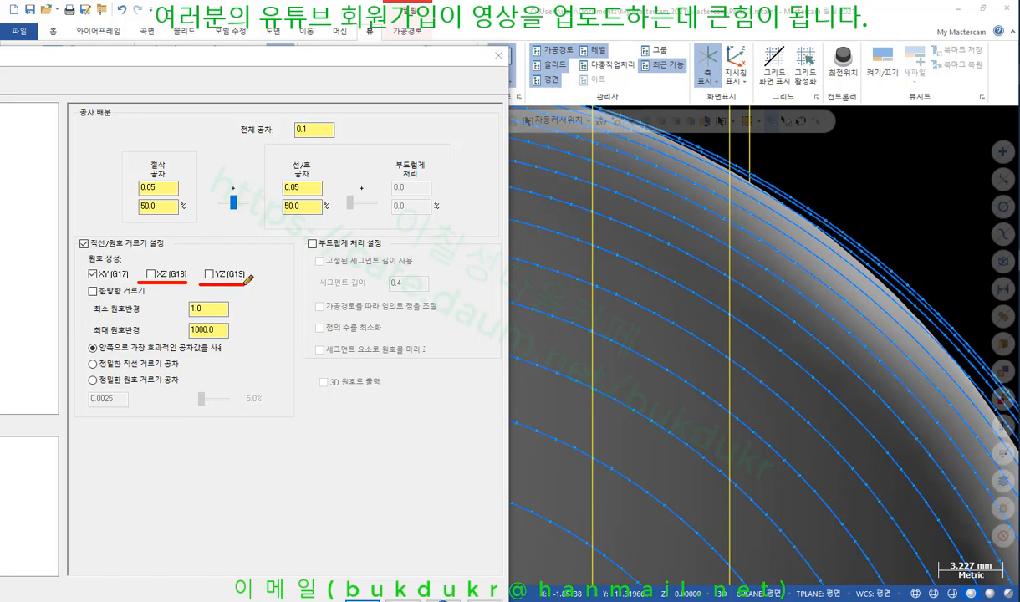
mouse_move(365, 63)
mouse_down()
mouse_move(375, 340)
mouse_move(543, 197)
mouse_move(546, 247)
mouse_up()
drag(389, 363, 632, 477)
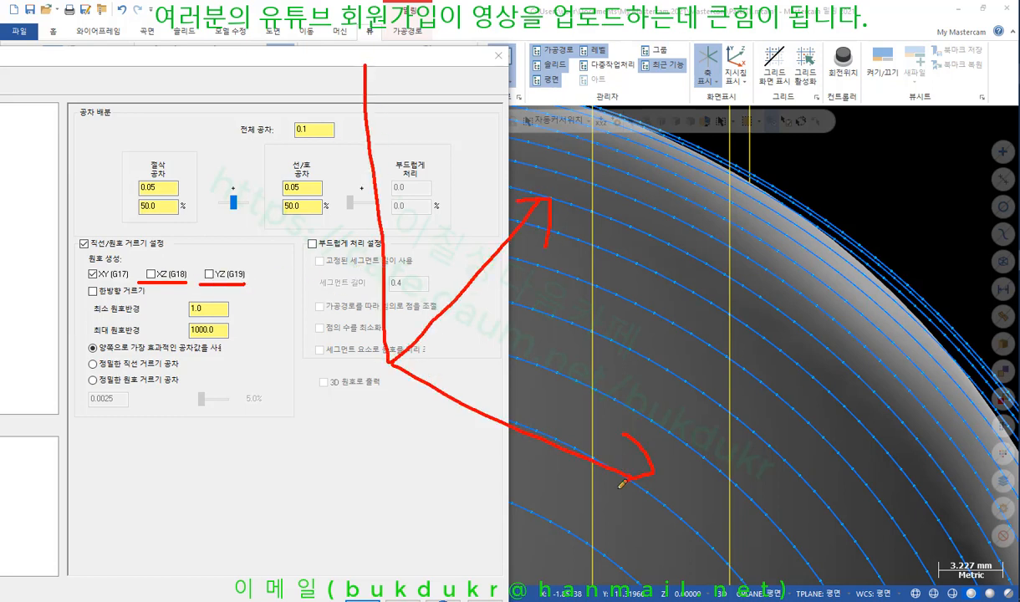
Step: Label the sketched axes X, Y and Z, and draw a curved arrow between X and Y labelled "G17"
drag(549, 138, 574, 159)
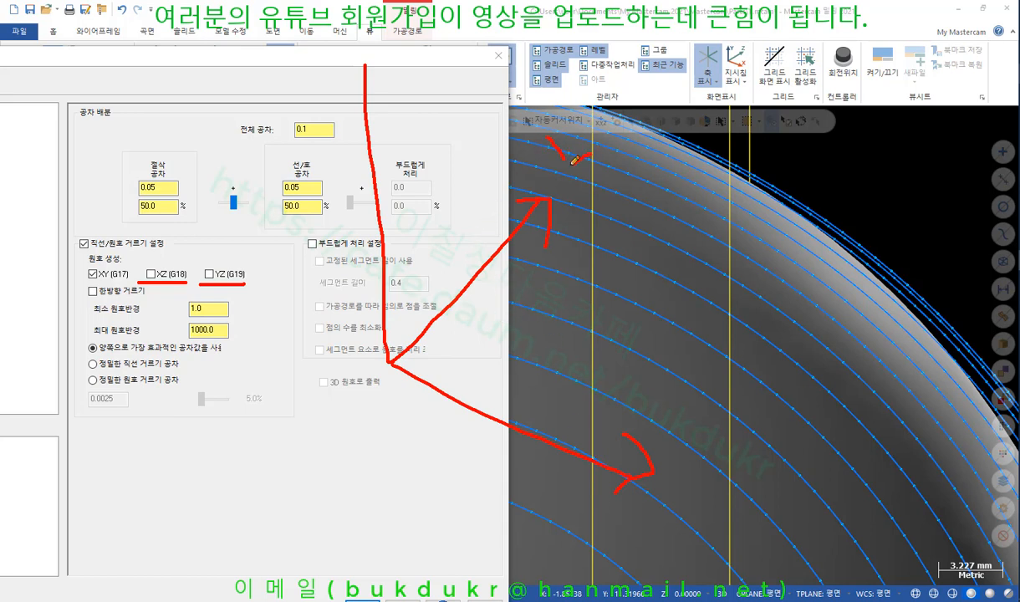
drag(576, 493, 583, 551)
drag(564, 536, 604, 510)
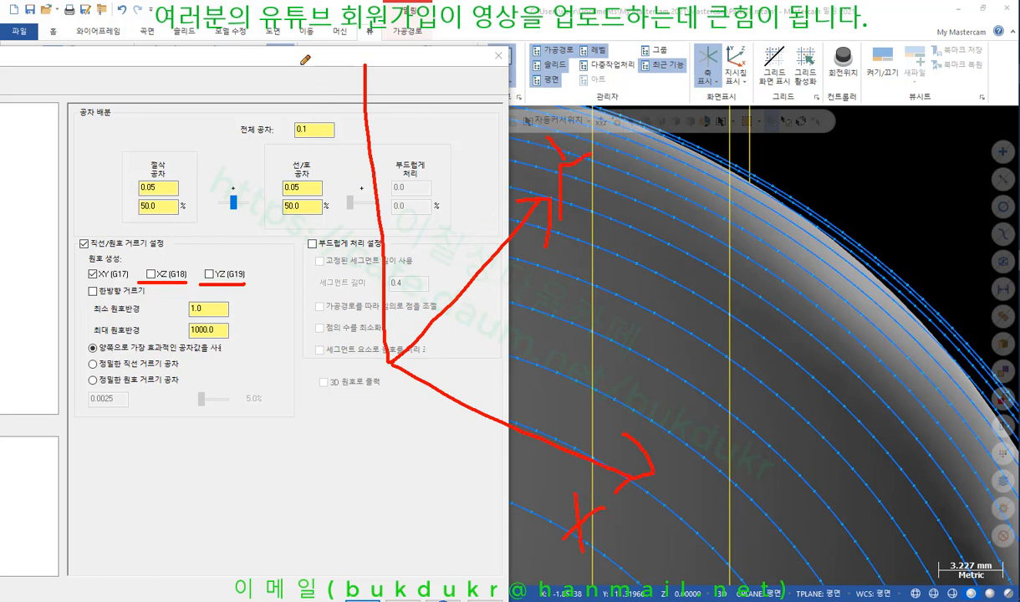
mouse_move(301, 61)
mouse_down()
mouse_move(306, 106)
mouse_move(349, 114)
mouse_up()
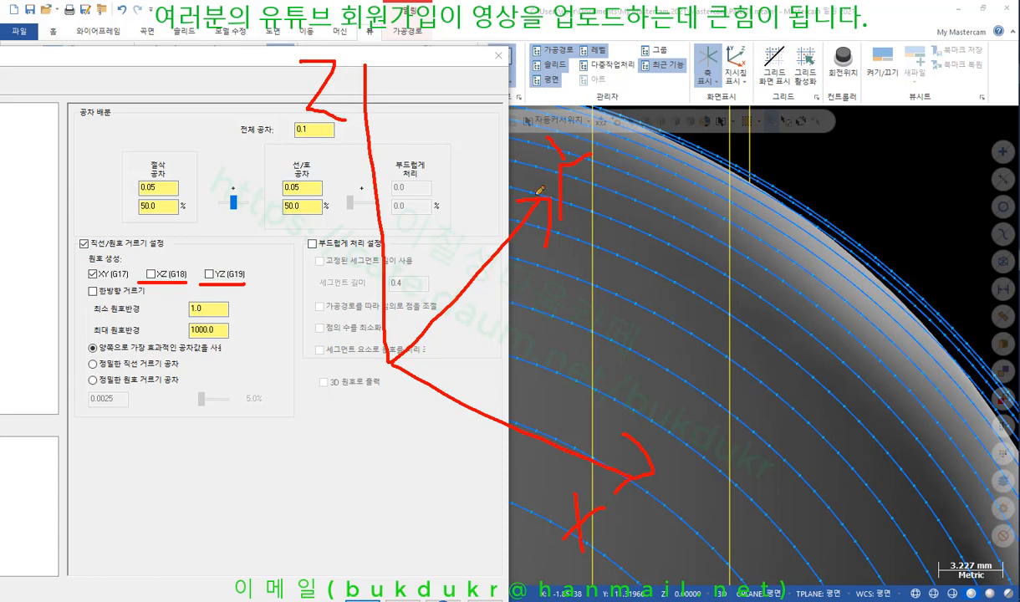
mouse_move(501, 339)
mouse_down()
mouse_move(531, 298)
mouse_move(588, 383)
mouse_move(606, 365)
mouse_up()
drag(611, 254, 633, 279)
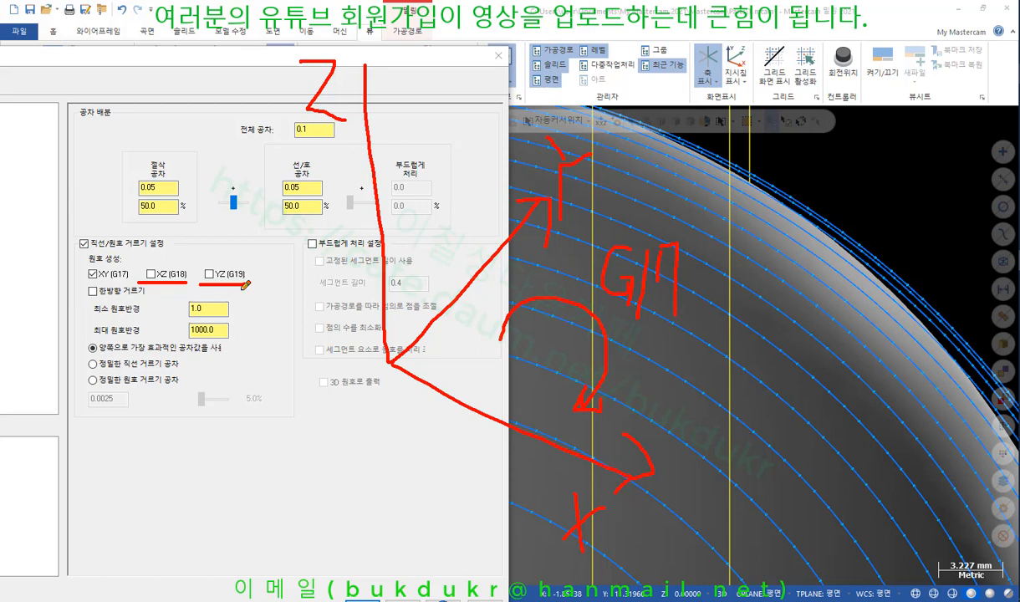
Step: Write the axis pairs "XY", "ZX" and "YZ" in red below the arc filter settings
drag(31, 384, 69, 429)
drag(55, 380, 18, 438)
mouse_move(101, 373)
mouse_down()
mouse_move(117, 360)
mouse_move(123, 428)
mouse_up()
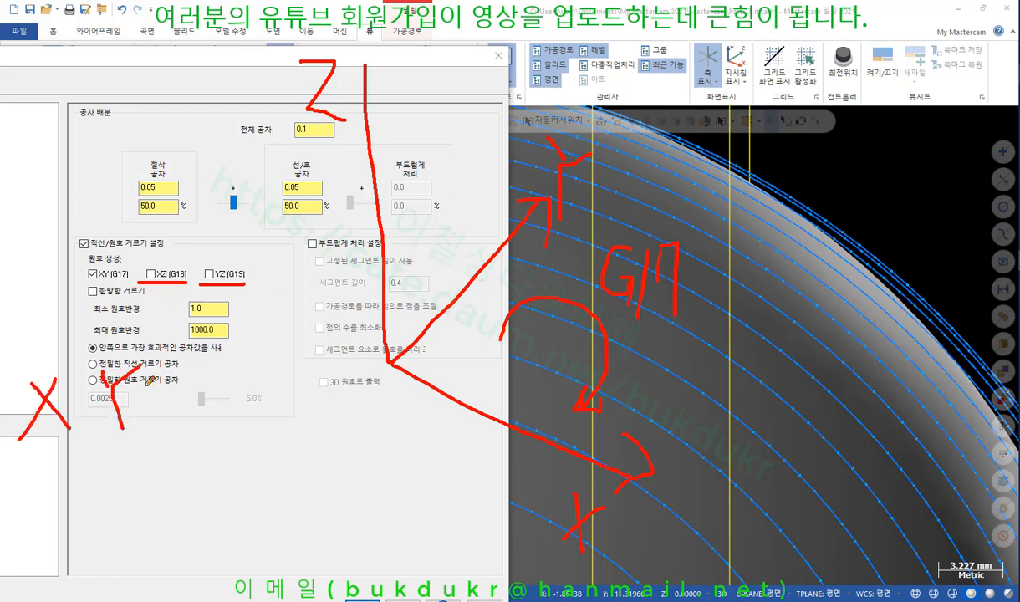
drag(164, 386, 196, 428)
mouse_move(214, 392)
mouse_down()
mouse_move(245, 423)
mouse_move(216, 423)
mouse_up()
drag(261, 387, 283, 435)
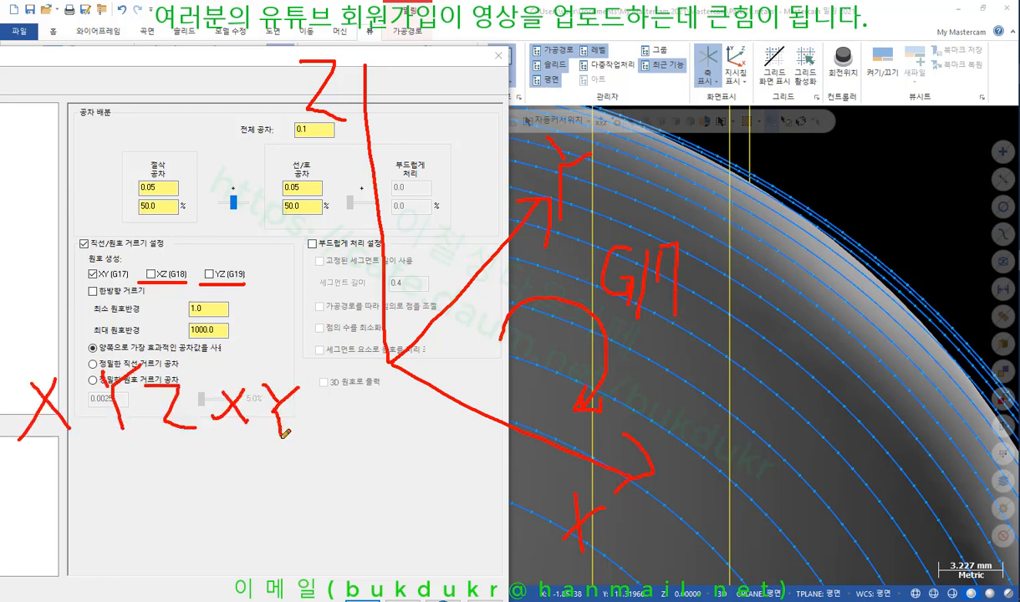
drag(303, 393, 345, 445)
Step: Circle each written axis pair and write the plane codes "G17", "18" and "19" beneath them
mouse_move(124, 442)
mouse_down()
mouse_move(37, 459)
mouse_move(136, 355)
mouse_move(121, 452)
mouse_up()
mouse_move(84, 497)
mouse_down()
mouse_move(73, 546)
mouse_move(121, 497)
mouse_move(113, 551)
mouse_up()
mouse_move(191, 430)
mouse_down()
mouse_move(141, 358)
mouse_move(242, 414)
mouse_move(192, 456)
mouse_move(180, 529)
mouse_up()
mouse_move(203, 477)
mouse_down()
mouse_move(192, 485)
mouse_move(199, 515)
mouse_move(184, 502)
mouse_up()
mouse_move(272, 456)
mouse_down()
mouse_move(318, 360)
mouse_move(266, 459)
mouse_up()
drag(272, 481, 276, 527)
mouse_move(311, 474)
mouse_down()
mouse_move(288, 487)
mouse_move(320, 548)
mouse_up()
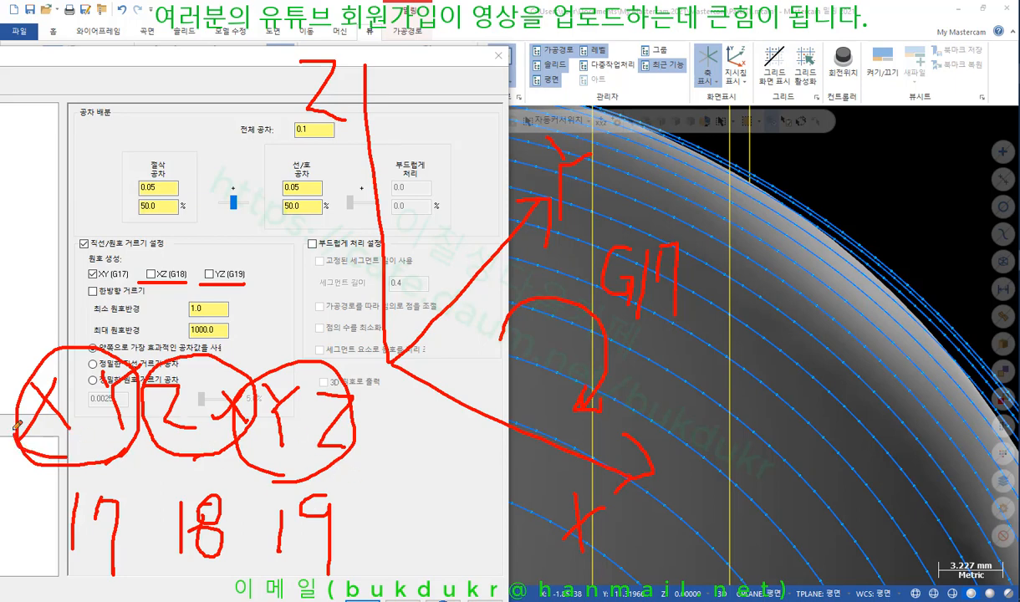
mouse_move(52, 500)
mouse_down()
mouse_move(15, 544)
mouse_move(50, 573)
mouse_up()
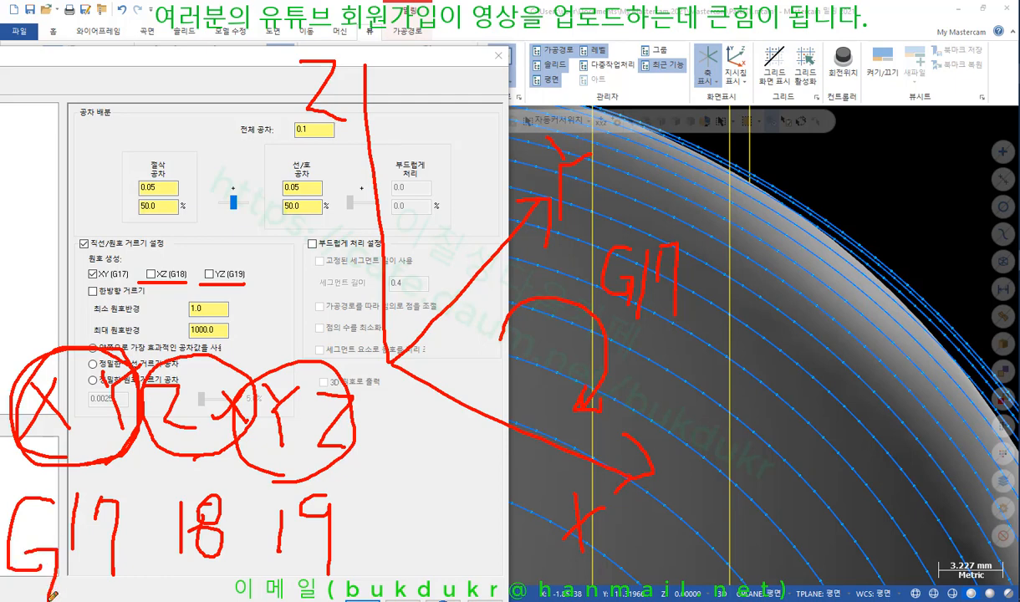
Step: Underline the written ZX and YZ pairs and circle the codes 18 and 19
drag(134, 436, 222, 435)
mouse_move(192, 527)
mouse_down()
mouse_move(213, 460)
mouse_move(201, 559)
mouse_up()
drag(244, 442, 381, 445)
mouse_move(325, 540)
mouse_down()
mouse_move(253, 495)
mouse_move(340, 542)
mouse_up()
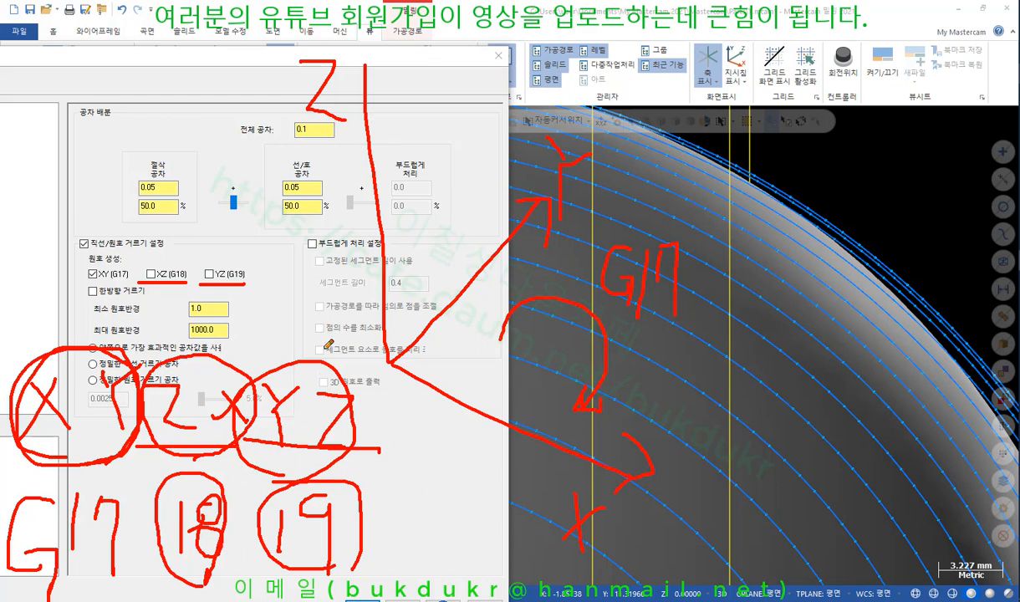
Step: Outline and hatch the XZ plane on the sketched axes, draw an arc within it, and close the annotation
mouse_move(363, 64)
mouse_down()
mouse_move(382, 344)
mouse_move(564, 460)
mouse_up()
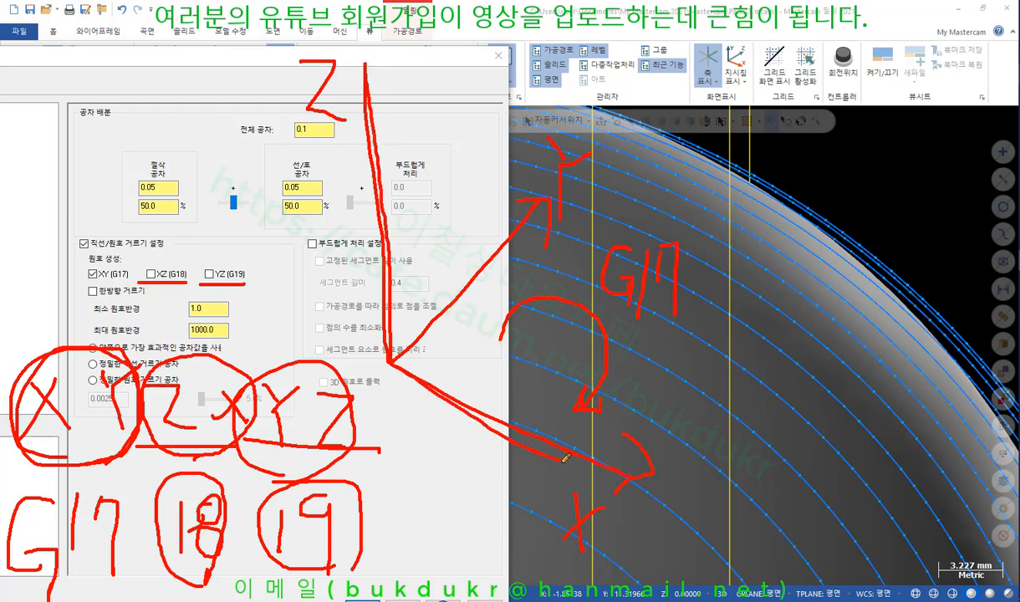
mouse_move(365, 64)
mouse_down()
mouse_move(501, 138)
mouse_move(627, 228)
mouse_up()
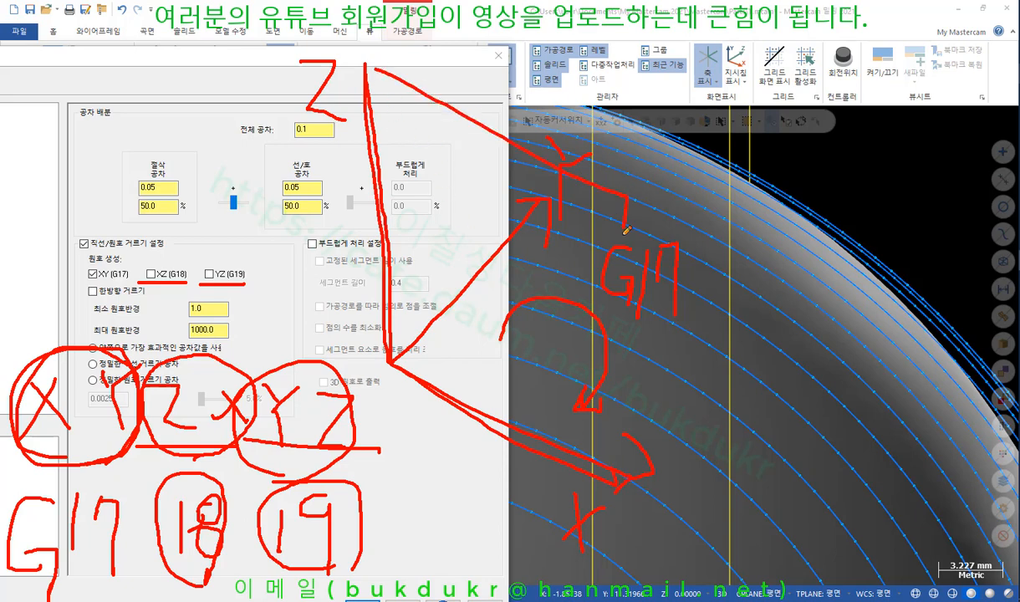
drag(454, 107, 380, 266)
drag(412, 349, 486, 230)
drag(500, 350, 475, 400)
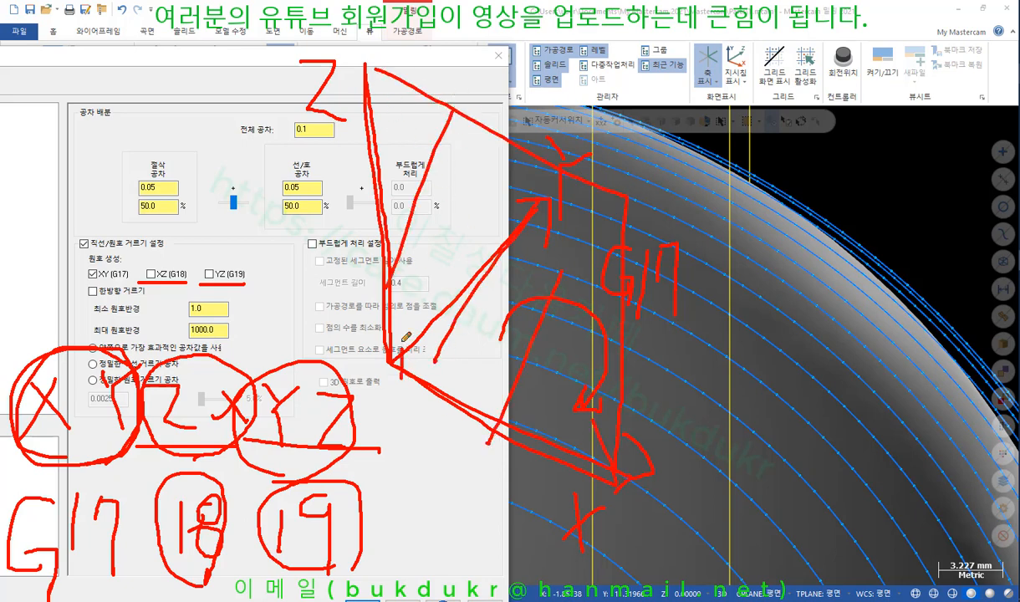
drag(385, 332, 588, 443)
drag(737, 322, 843, 439)
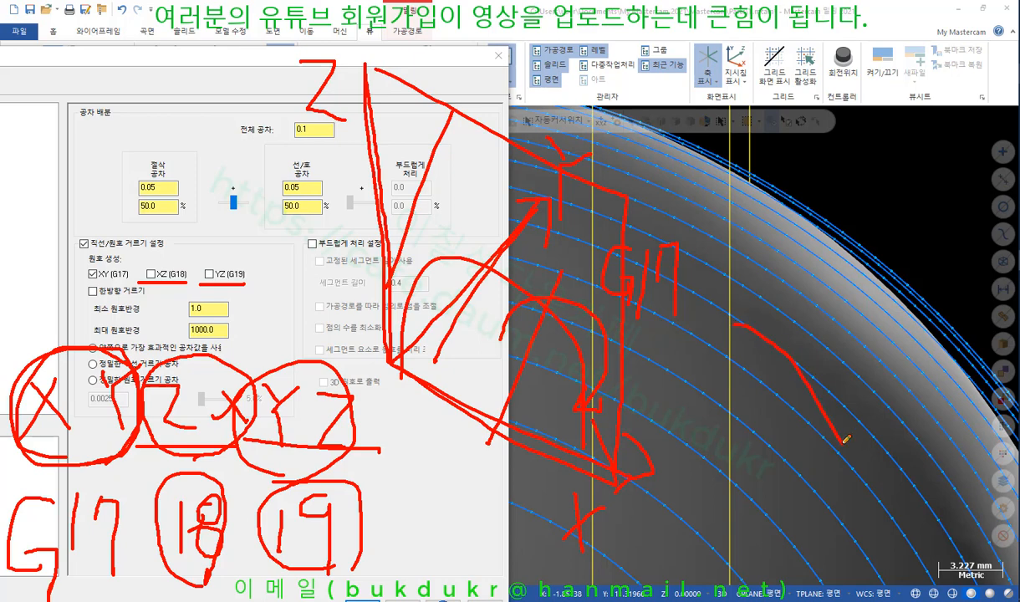
right_click(804, 290)
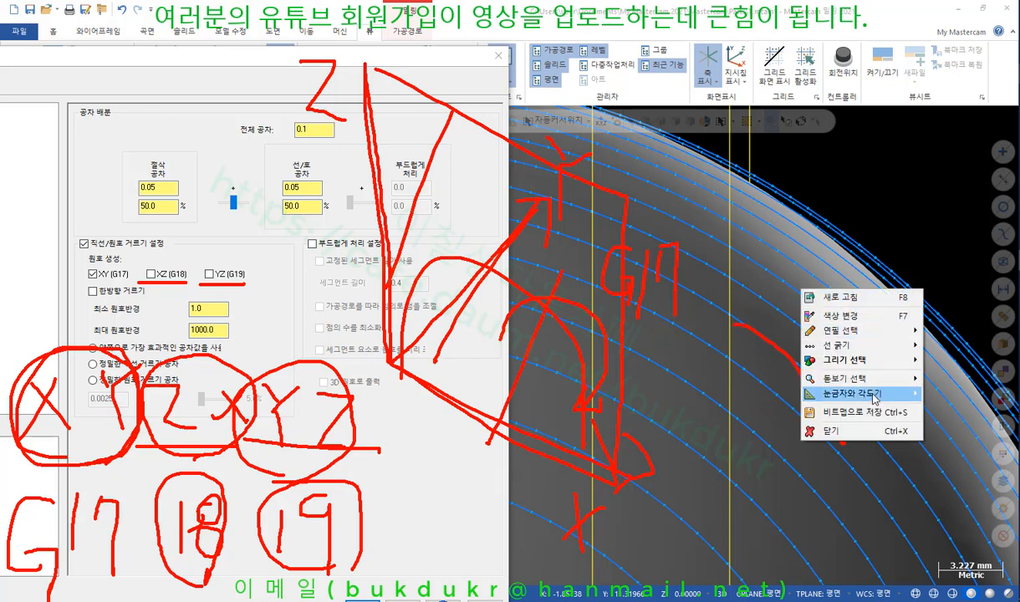
click(861, 390)
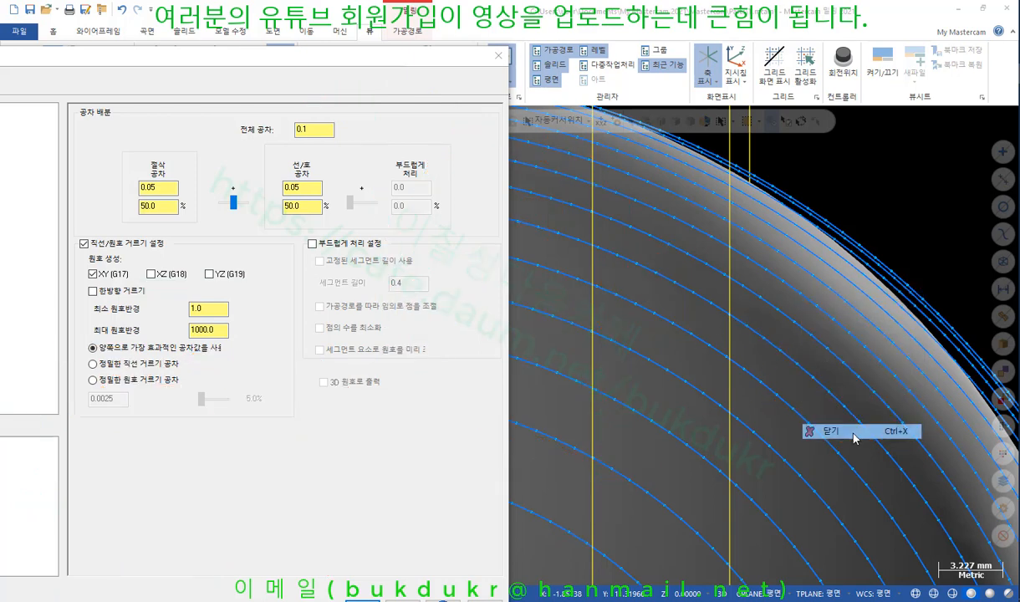
Step: Enable XZ (G18) arc creation and disable XY (G17) in the line/arc filter settings
click(152, 276)
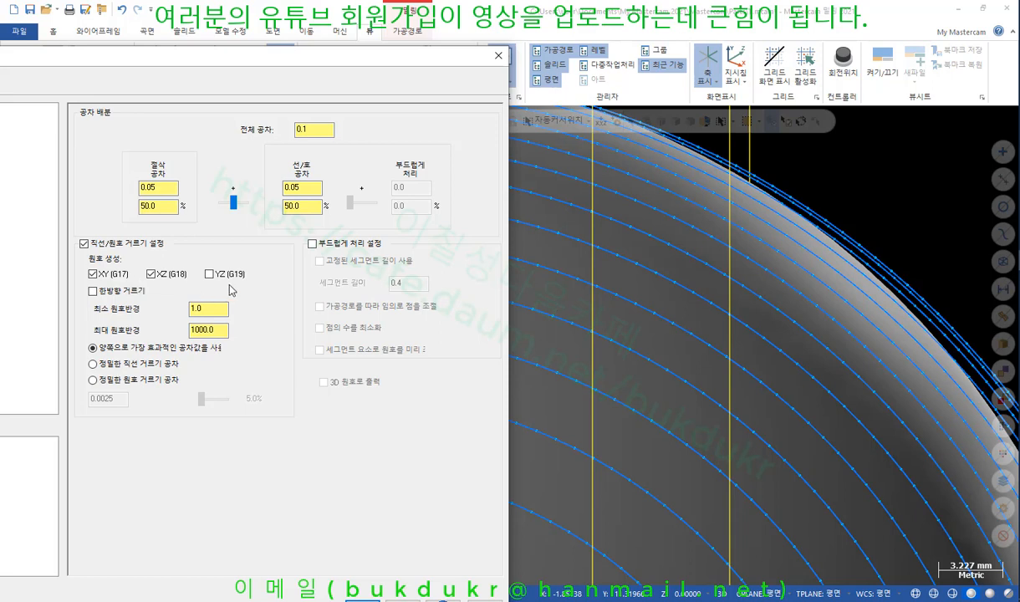
click(92, 274)
click(211, 310)
Step: Box the minimum arc radius with a circled "1" beside it, and mark the maximum arc radius label and value in red
mouse_move(172, 549)
mouse_down()
mouse_move(288, 430)
mouse_move(352, 459)
mouse_up()
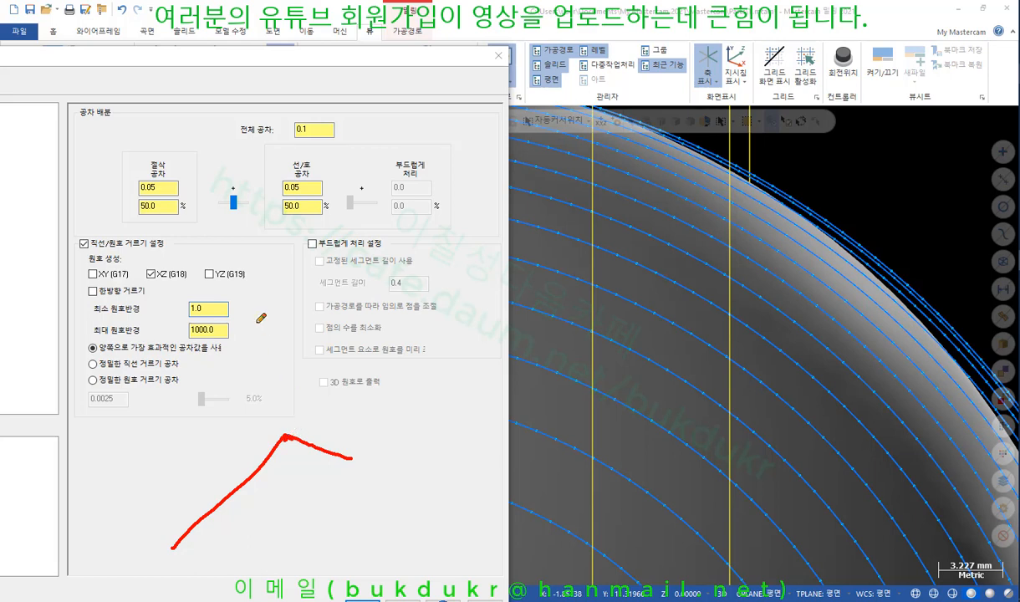
drag(182, 315, 236, 316)
mouse_move(224, 292)
mouse_down()
mouse_move(177, 282)
mouse_move(184, 315)
mouse_up()
mouse_move(250, 301)
mouse_down()
mouse_move(260, 312)
mouse_move(268, 299)
mouse_move(266, 315)
mouse_up()
drag(80, 341, 238, 341)
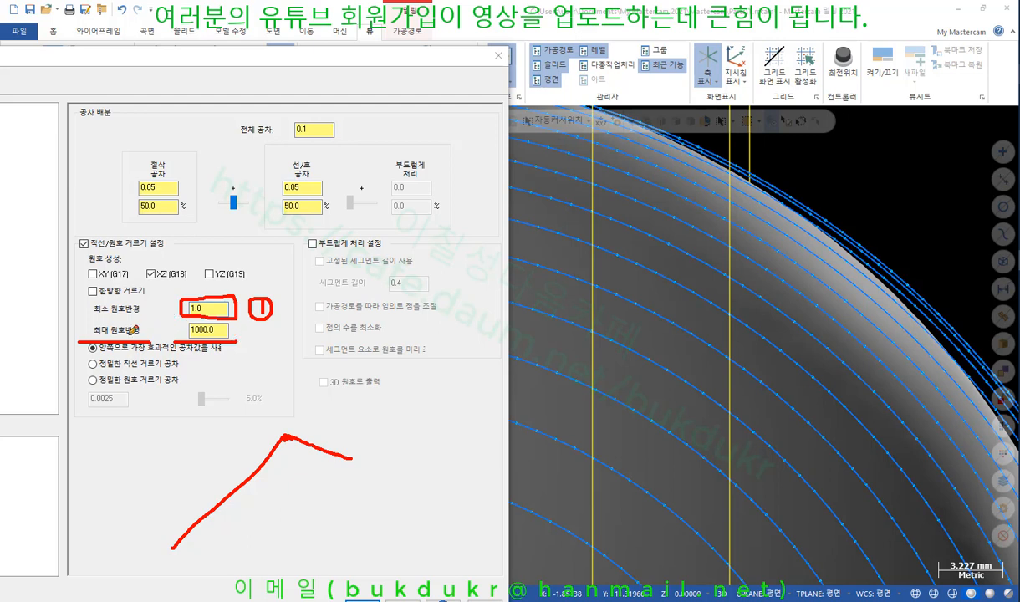
drag(79, 333, 150, 333)
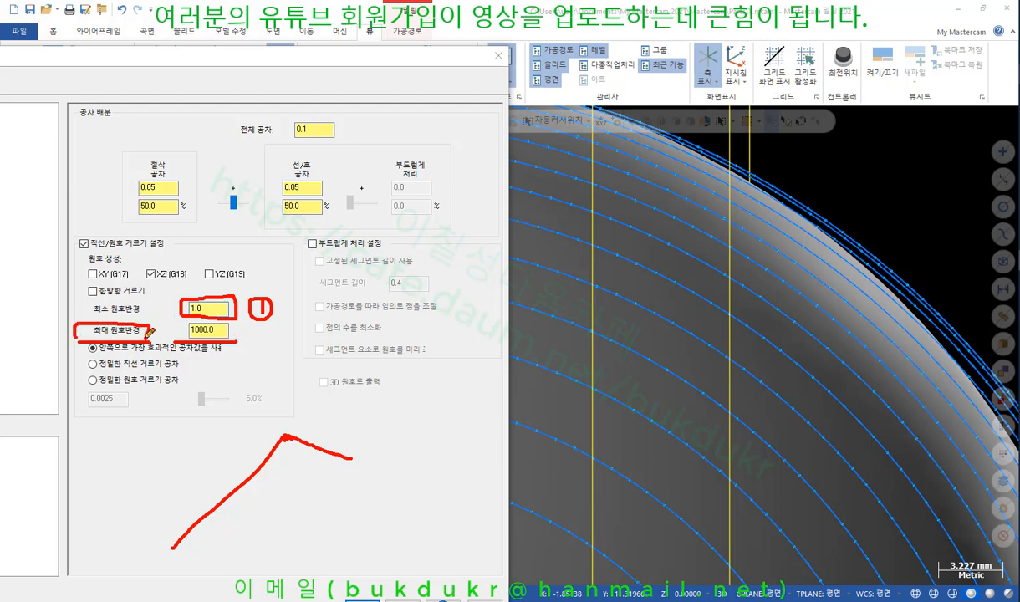
Step: Draw a long straight line across the tolerance section labelled "G01", and trace shallow large-radius arcs over it
drag(113, 159, 637, 161)
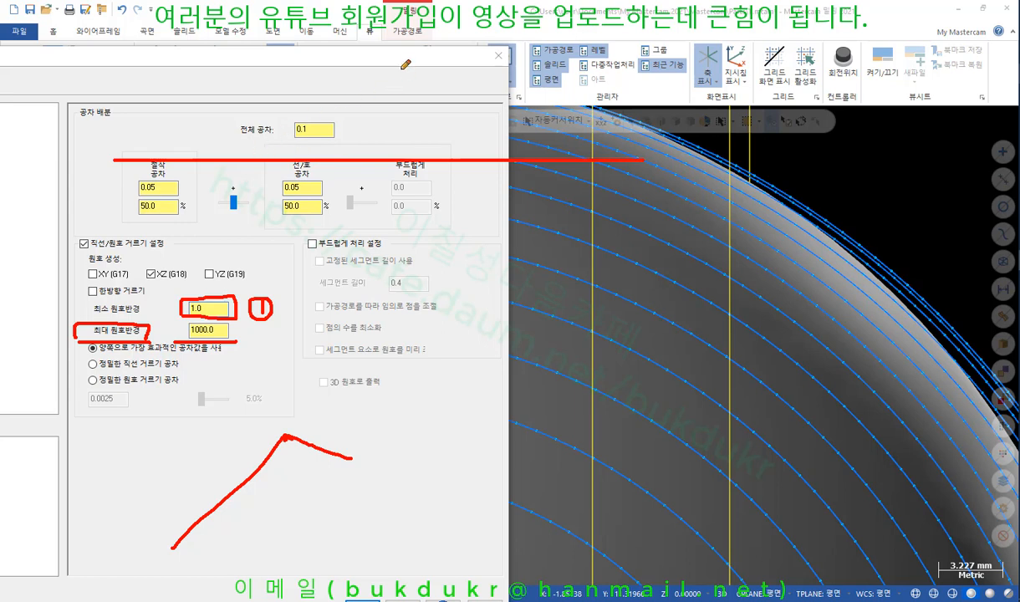
mouse_move(393, 69)
mouse_down()
mouse_move(368, 88)
mouse_move(389, 107)
mouse_up()
mouse_move(400, 78)
mouse_down()
mouse_move(411, 78)
mouse_move(399, 122)
mouse_up()
drag(415, 87, 429, 111)
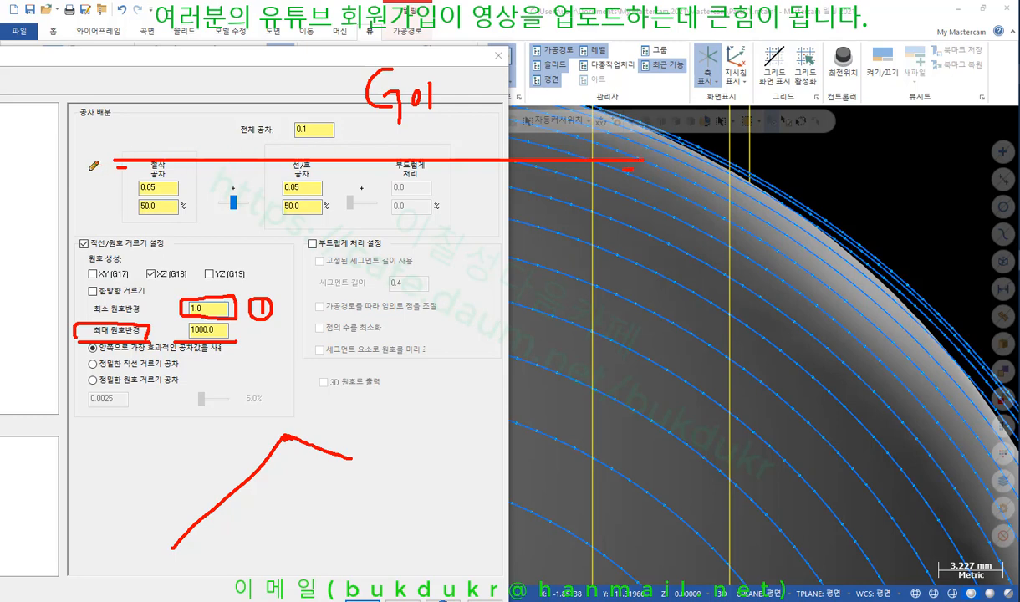
mouse_move(90, 169)
mouse_down()
mouse_move(502, 140)
mouse_move(620, 157)
mouse_move(619, 170)
mouse_up()
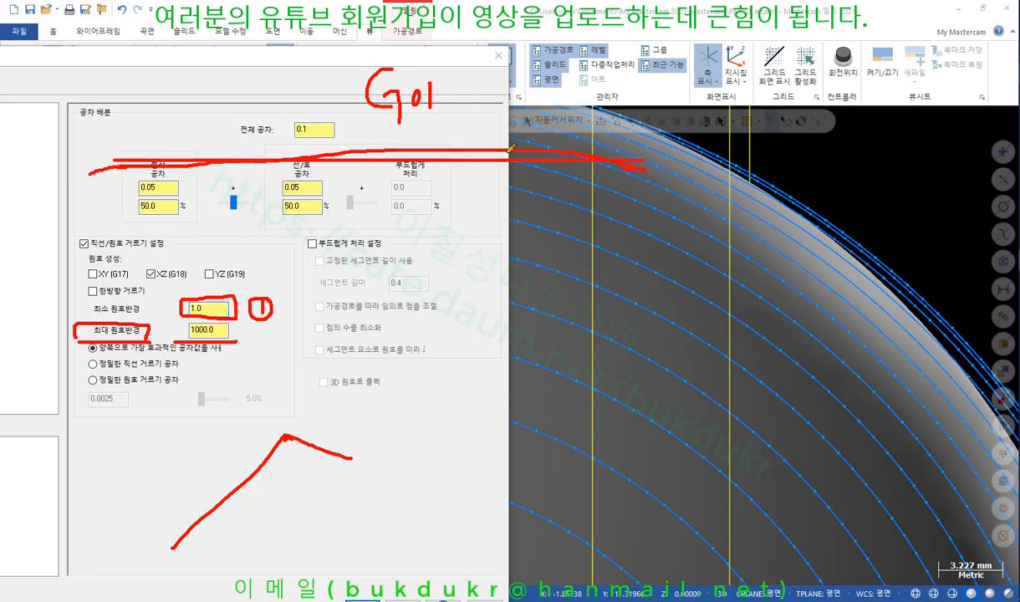
mouse_move(88, 153)
mouse_down()
mouse_move(278, 145)
mouse_move(557, 159)
mouse_move(687, 179)
mouse_up()
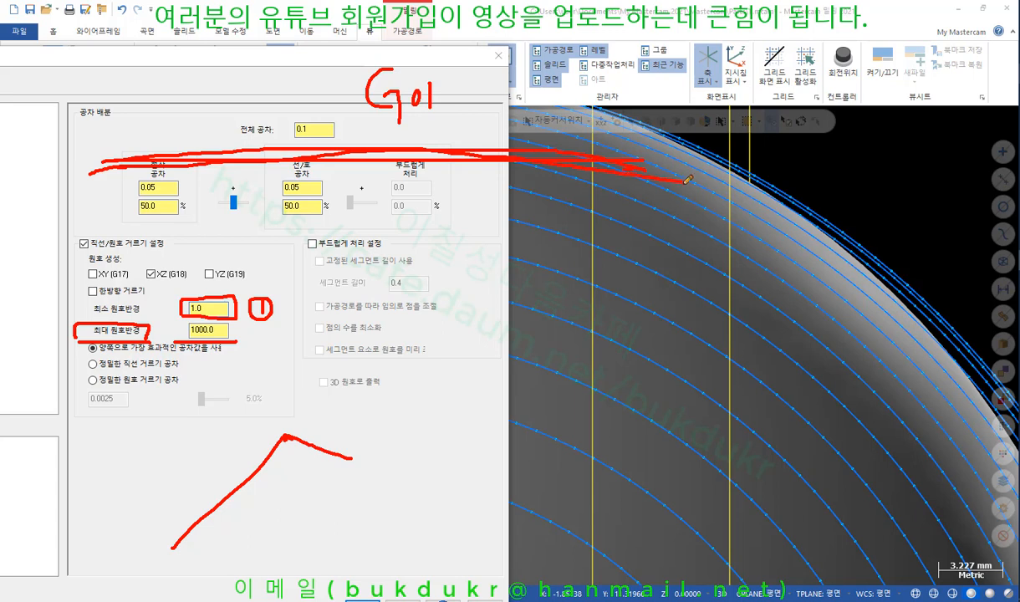
mouse_move(99, 178)
mouse_down()
mouse_move(197, 144)
mouse_move(649, 178)
mouse_up()
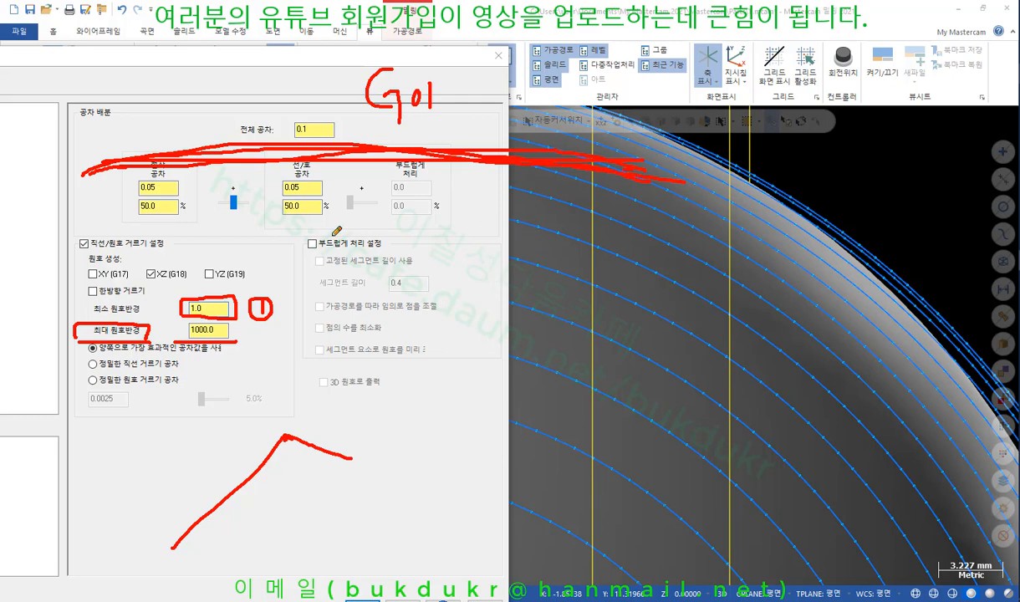
Step: Box the 1000.0 maximum arc radius with a boxed note beside it, and underline the three filter tolerance options
mouse_move(186, 338)
mouse_down()
mouse_move(180, 321)
mouse_move(238, 343)
mouse_up()
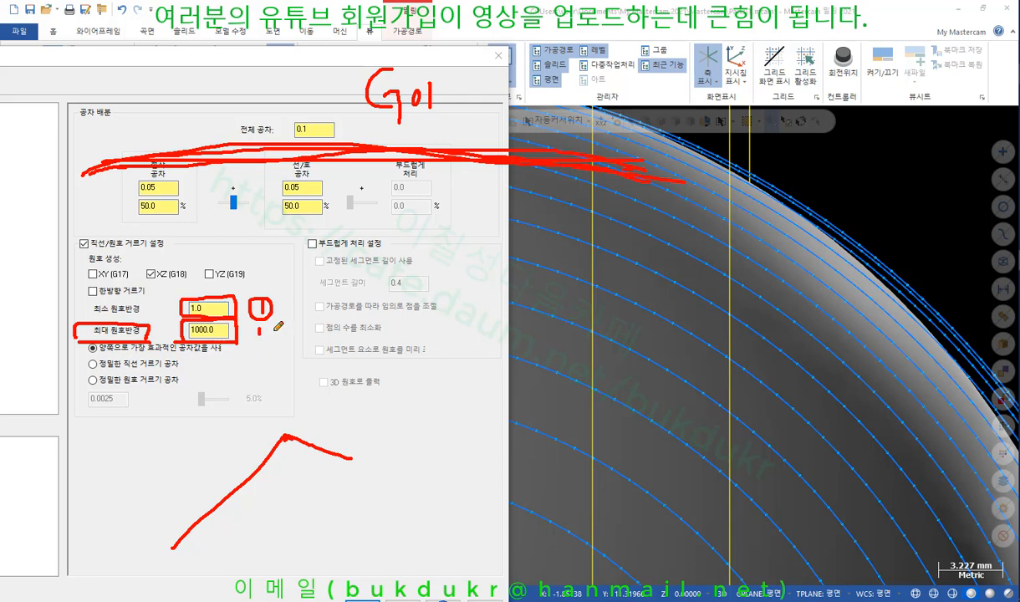
mouse_move(261, 339)
mouse_down()
mouse_move(297, 322)
mouse_move(243, 339)
mouse_move(281, 340)
mouse_up()
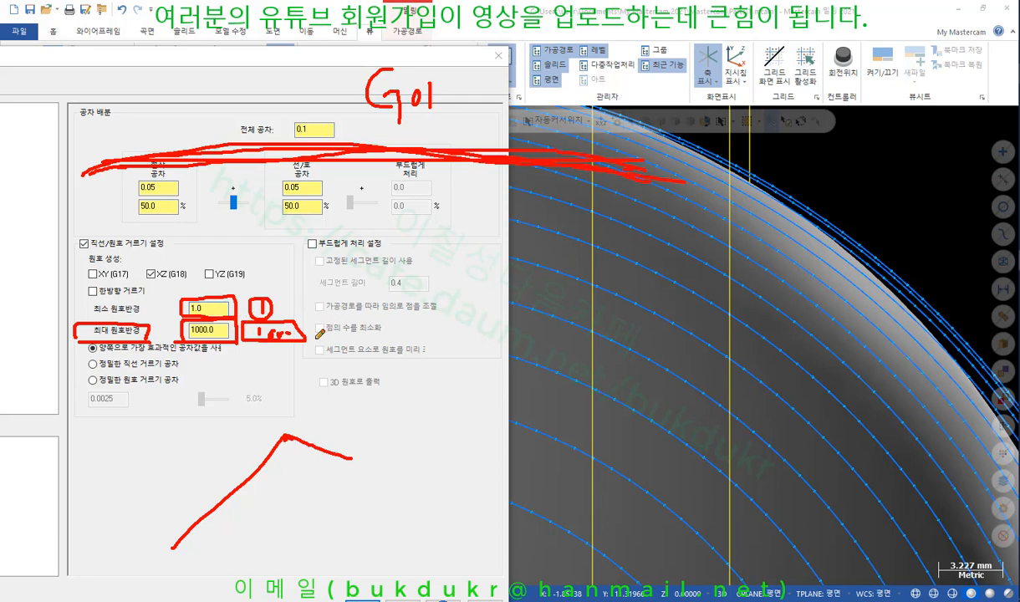
drag(88, 360, 213, 359)
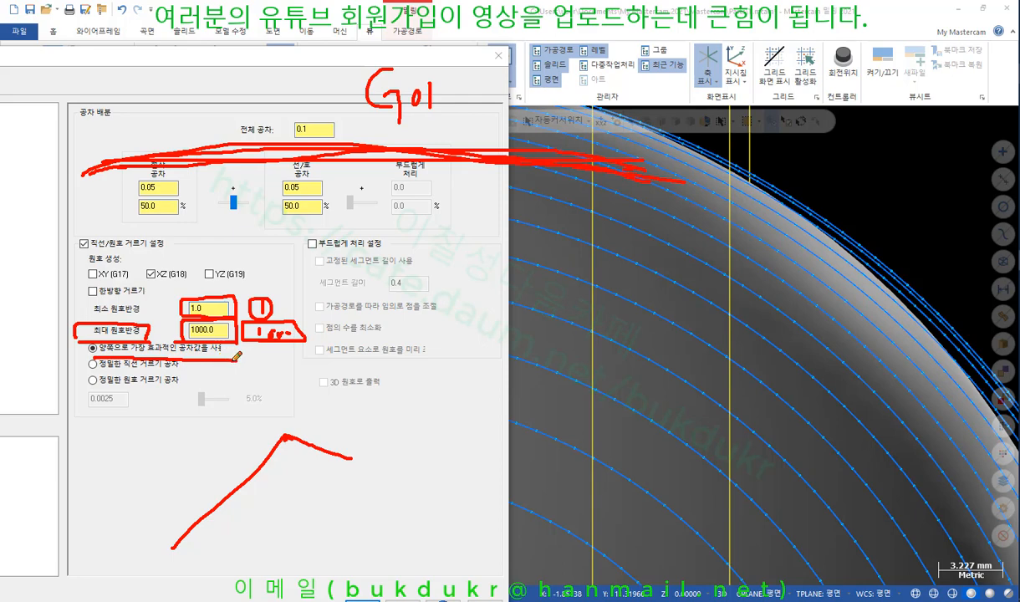
drag(92, 366, 191, 368)
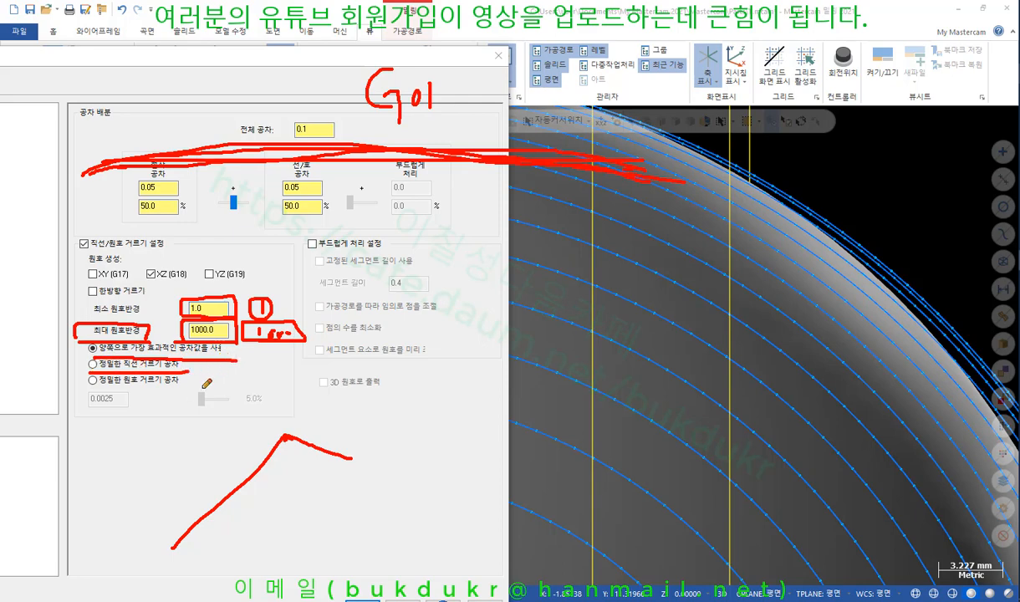
drag(88, 386, 186, 386)
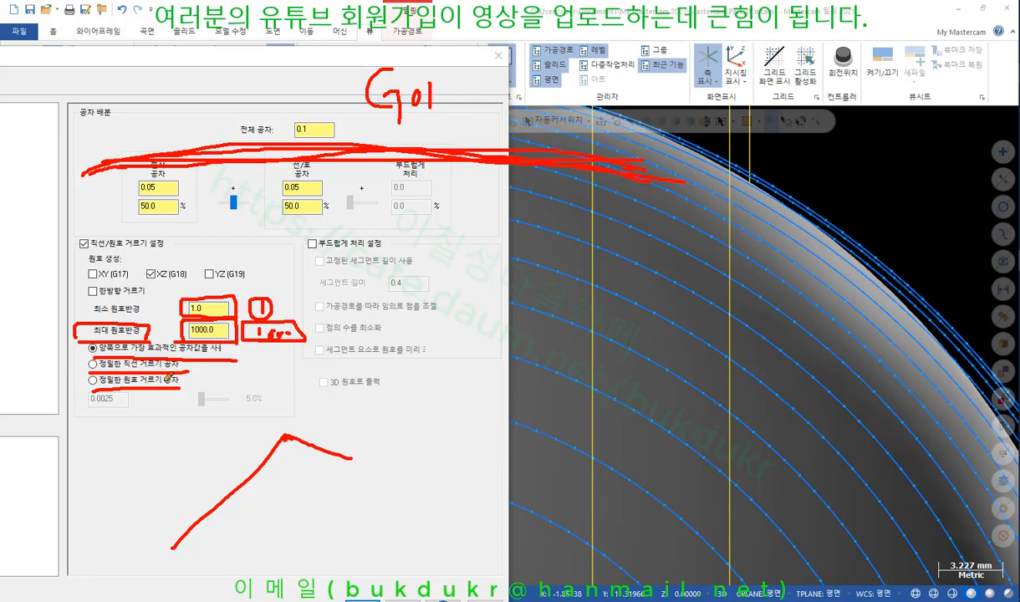
Step: Circle a word in the first filter tolerance option, draw an arrow to its selection mark, and close the annotation
mouse_move(176, 343)
mouse_down()
mouse_move(155, 341)
mouse_move(174, 346)
mouse_up()
drag(37, 348, 81, 345)
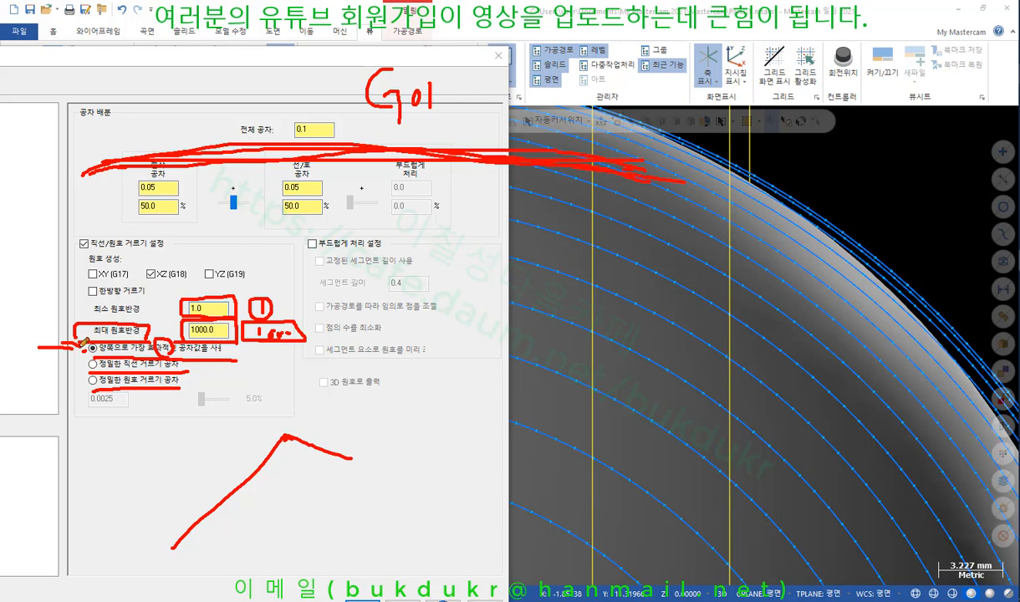
right_click(241, 365)
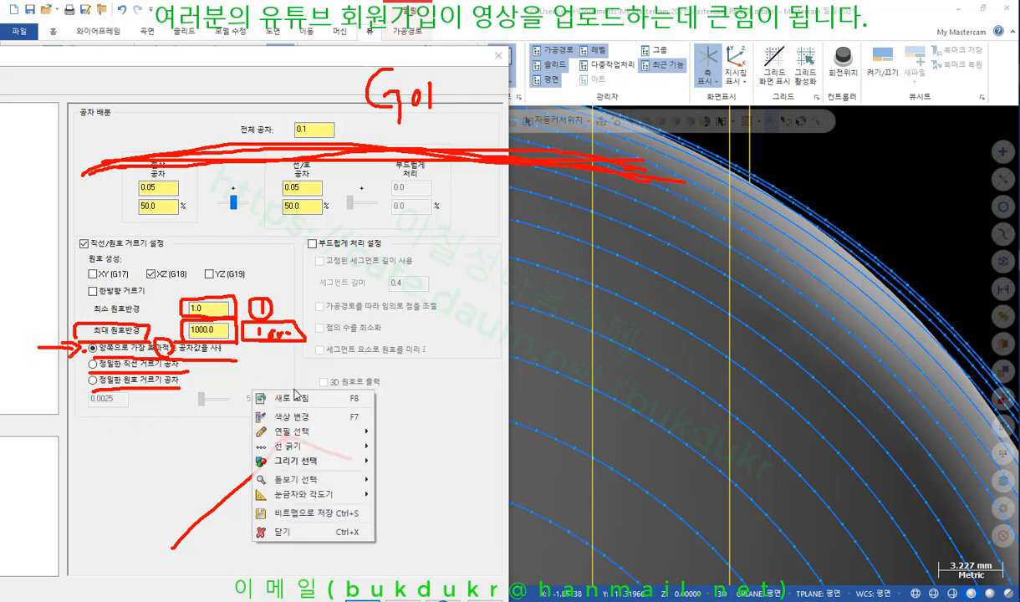
click(272, 509)
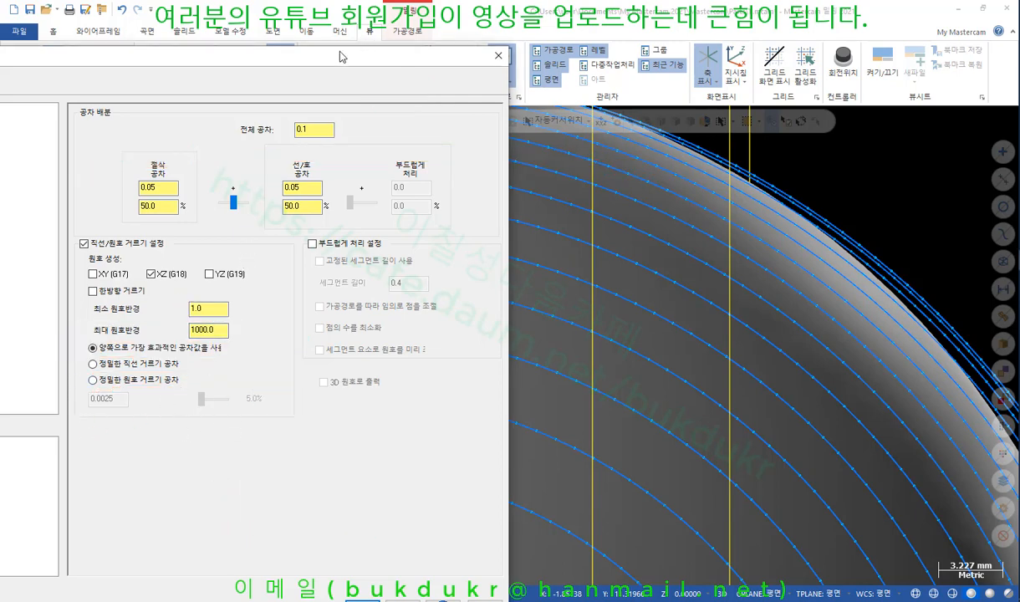
Step: Bring the whole raster toolpath dialog into view and accept the second operation's filter settings
drag(342, 55, 796, 33)
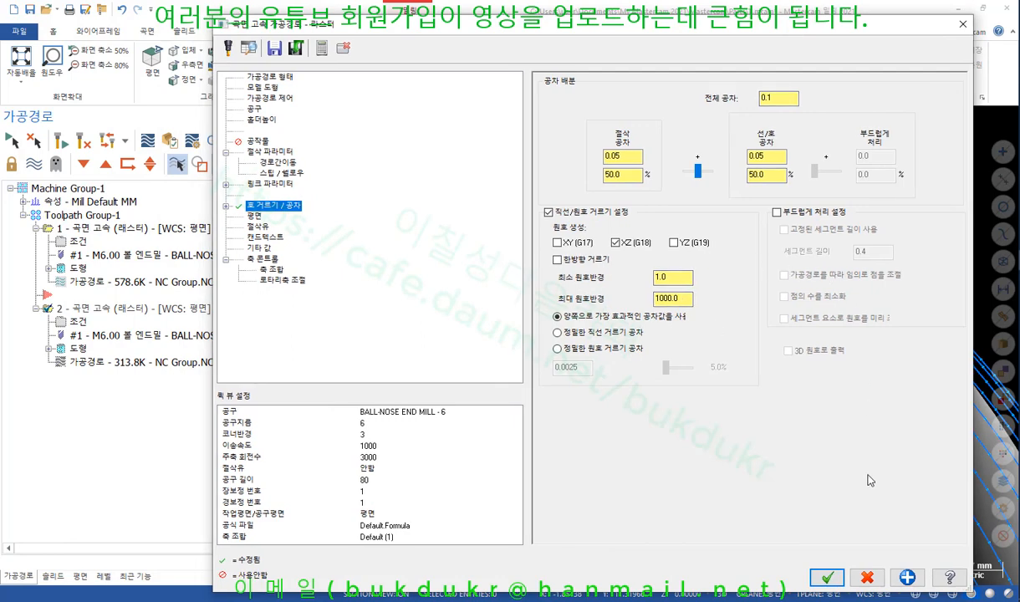
click(827, 578)
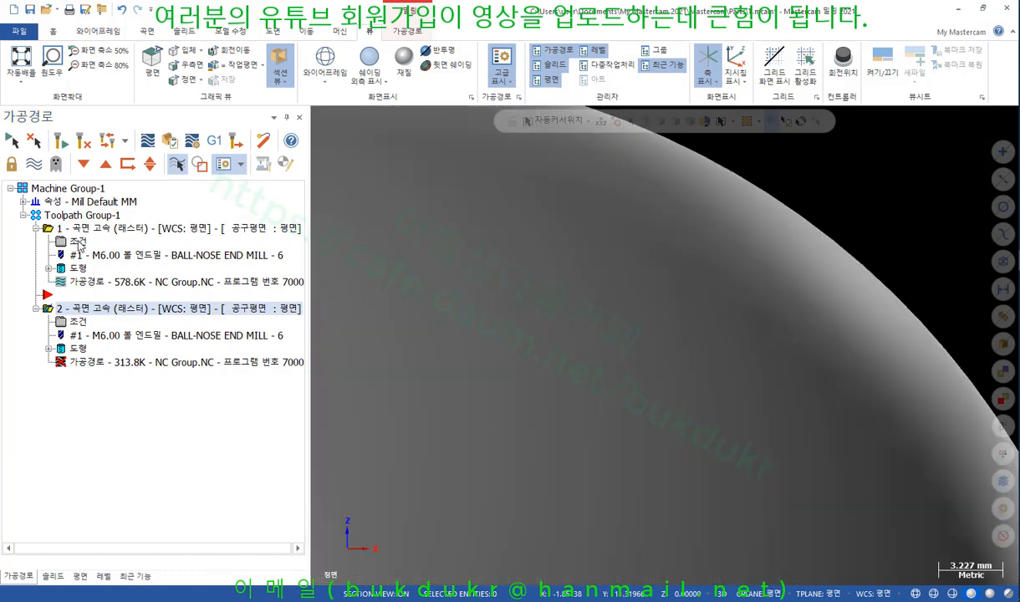
Step: Set the total tolerance of the first raster operation to 0.1 and accept its parameters
click(81, 242)
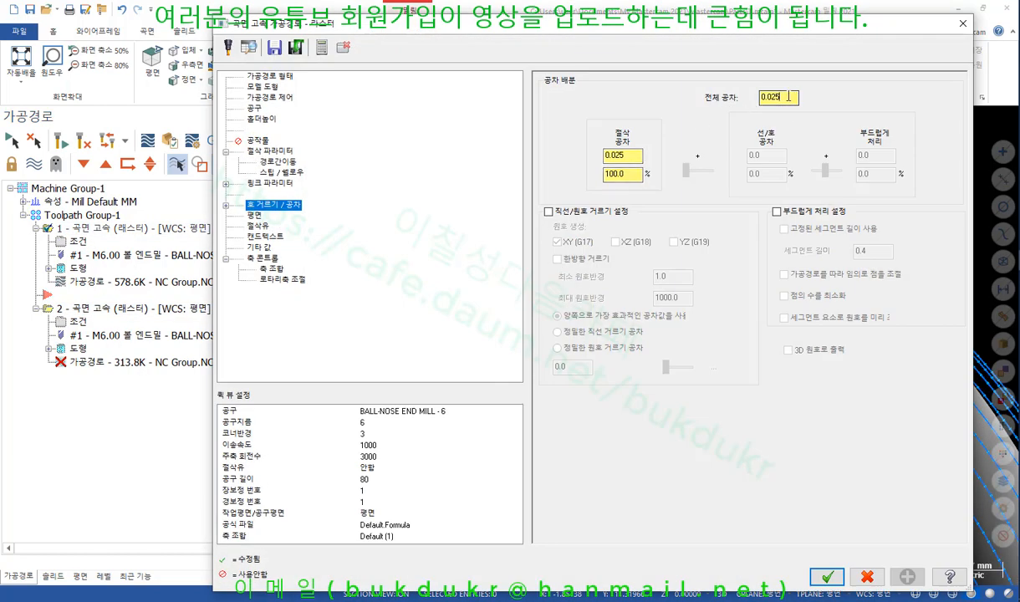
double_click(778, 97)
text(0.1)
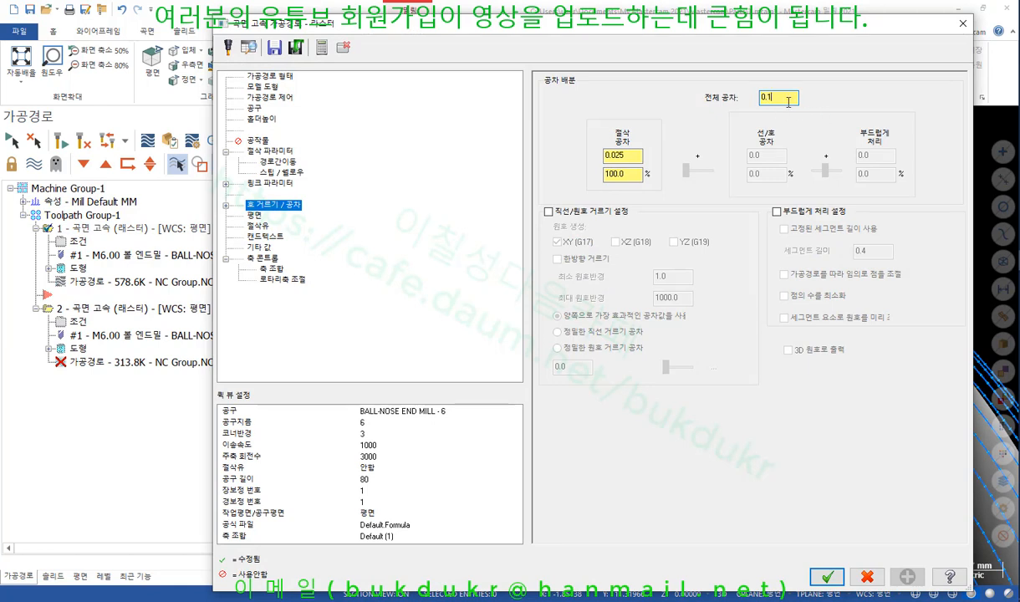
drag(777, 99, 728, 104)
text(0.1)
click(827, 577)
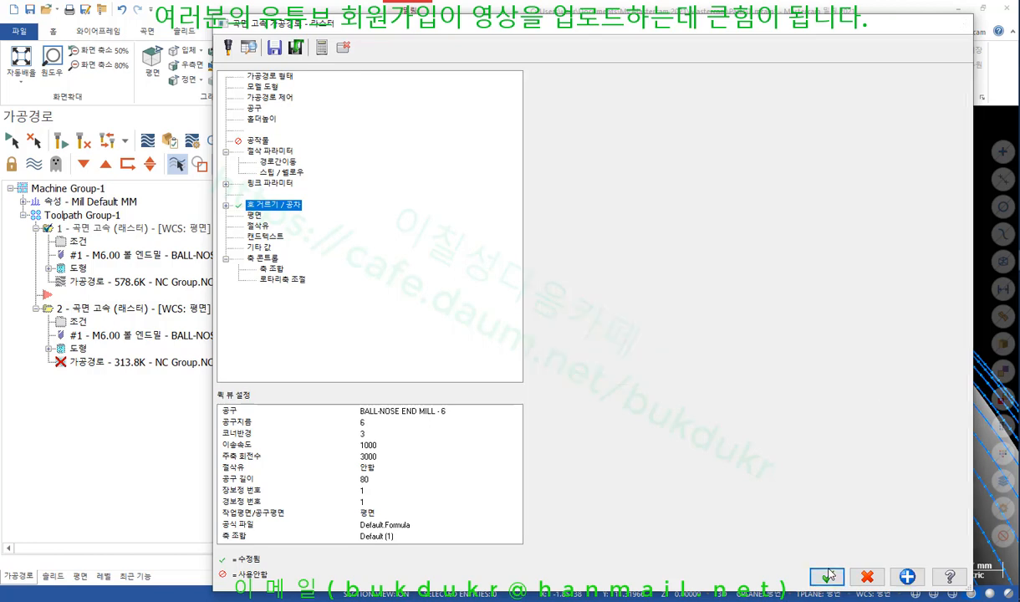
Step: Regenerate the outdated raster toolpaths and display the second operation
click(84, 142)
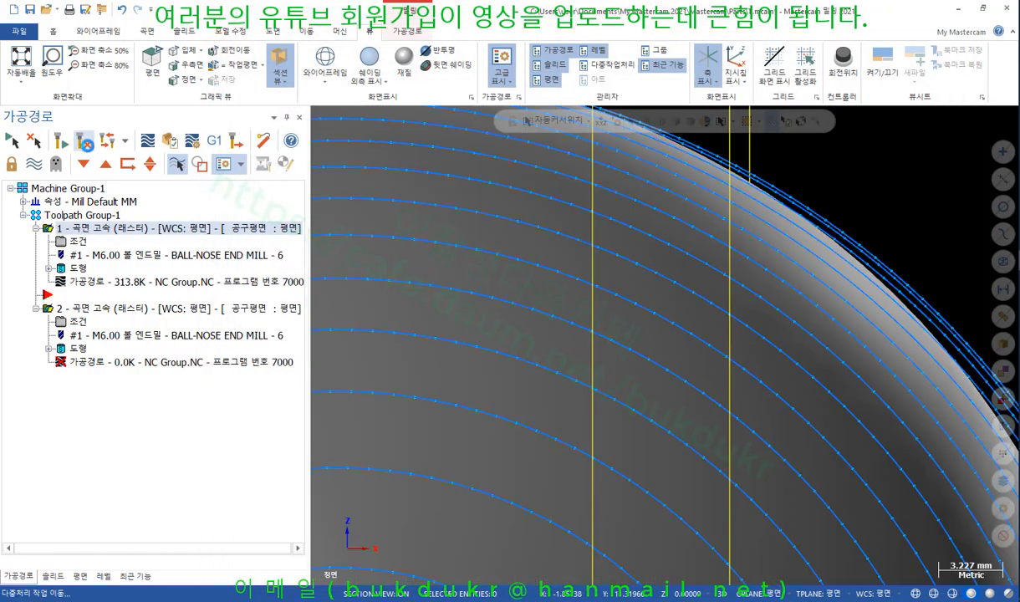
click(92, 309)
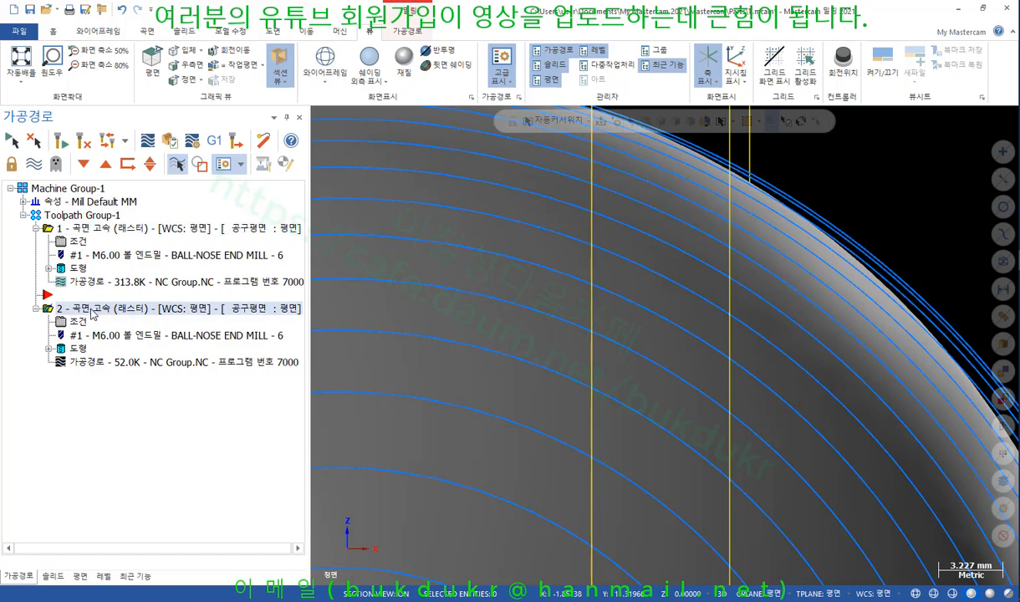
Step: Display the first raster operation and enlarge its endpoint markers to about mid-scale in the advanced display settings
click(100, 229)
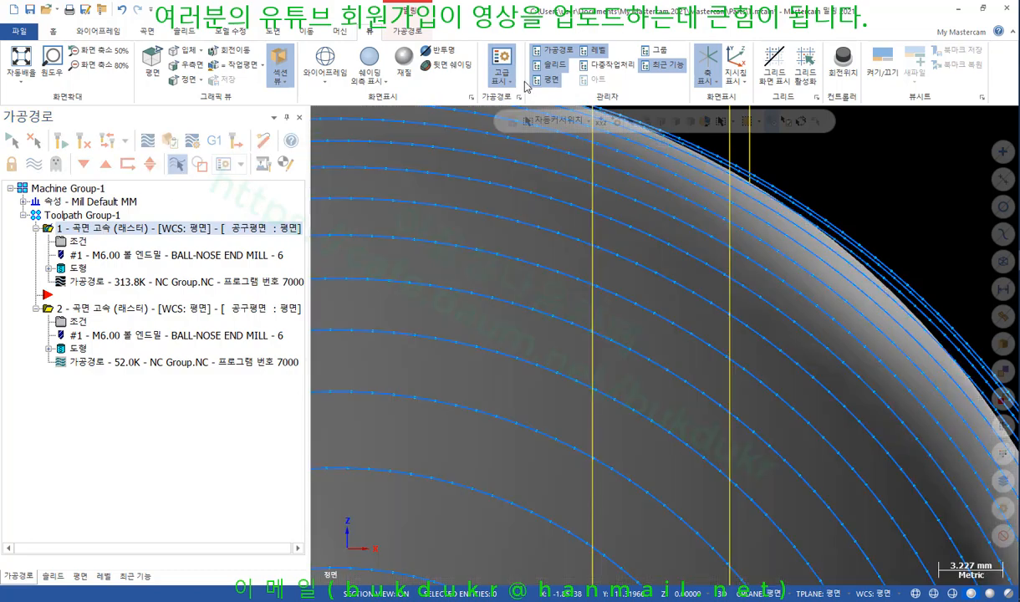
click(504, 80)
click(506, 81)
click(518, 97)
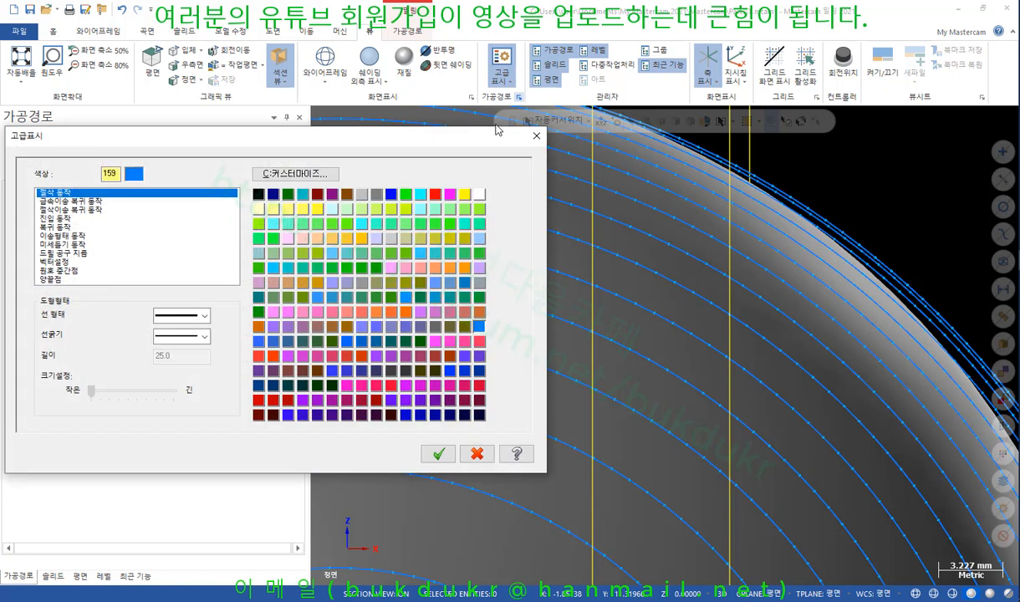
click(58, 279)
drag(119, 391, 136, 390)
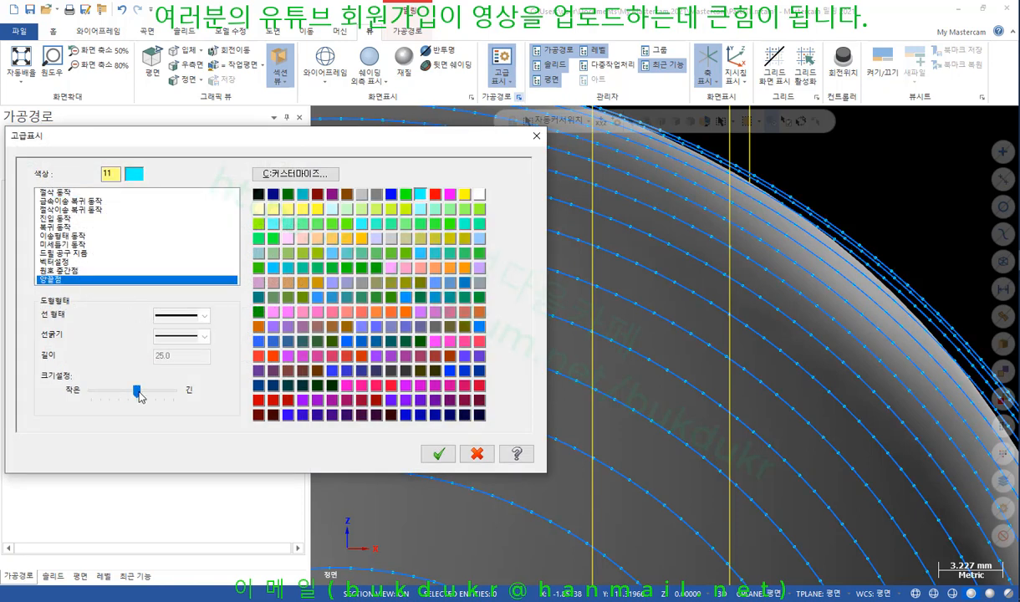
click(438, 454)
click(319, 352)
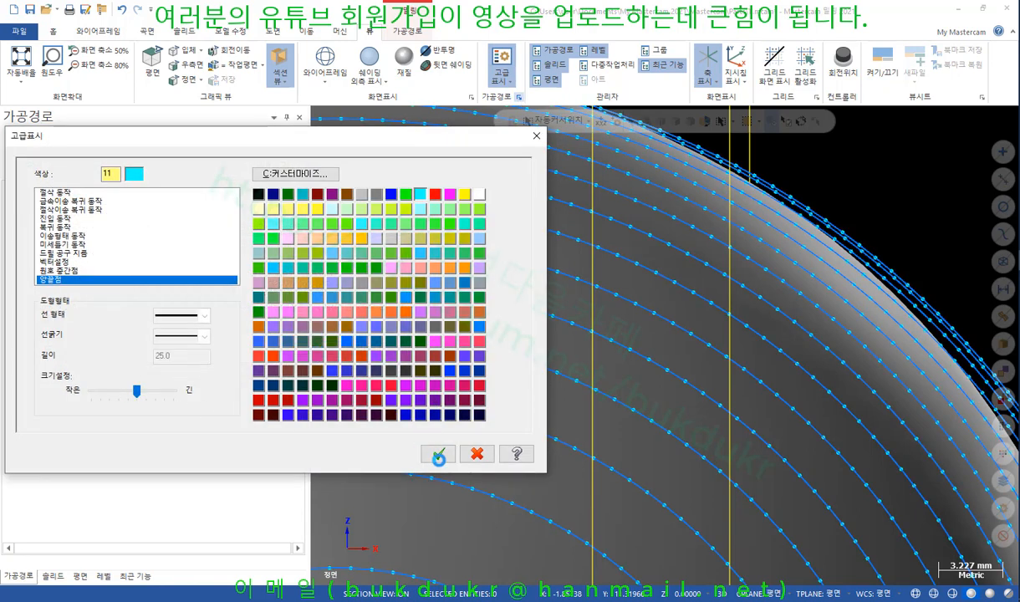
click(438, 454)
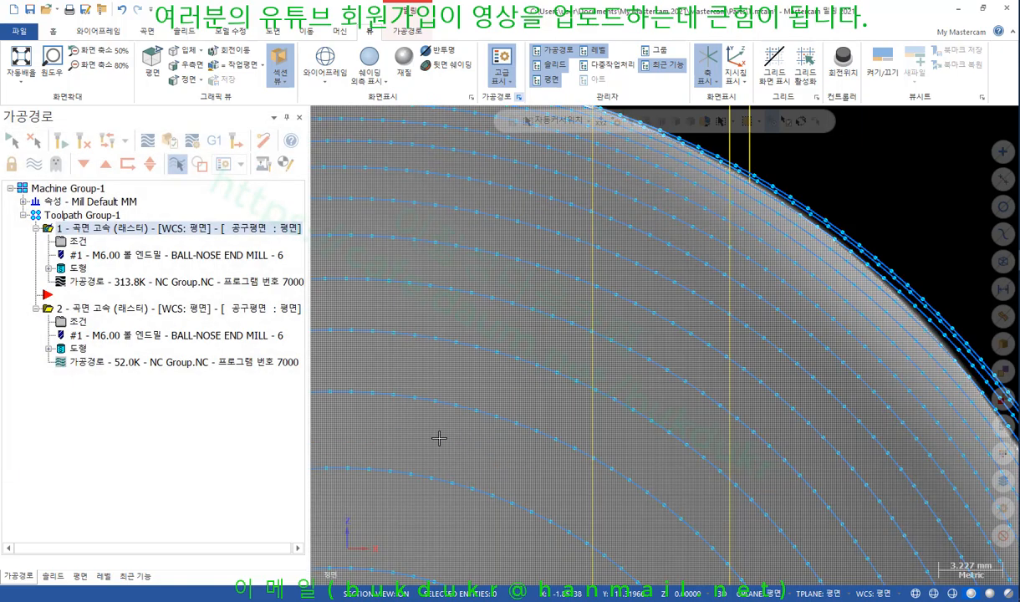
Step: Compare the point spacing of both raster toolpaths over the whole dome in front and isometric views
scroll(908, 156, down, 5)
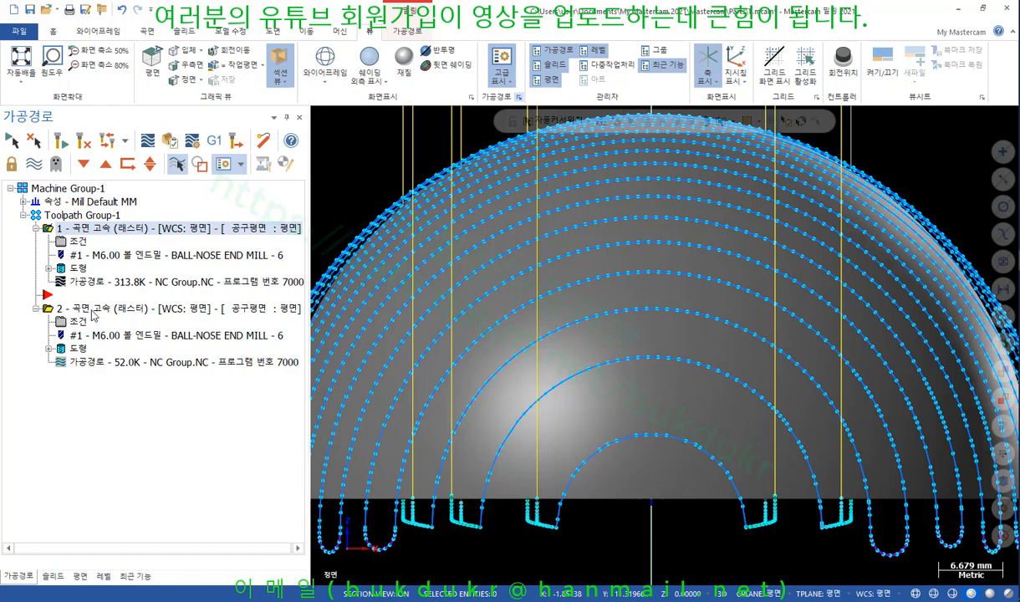
click(86, 311)
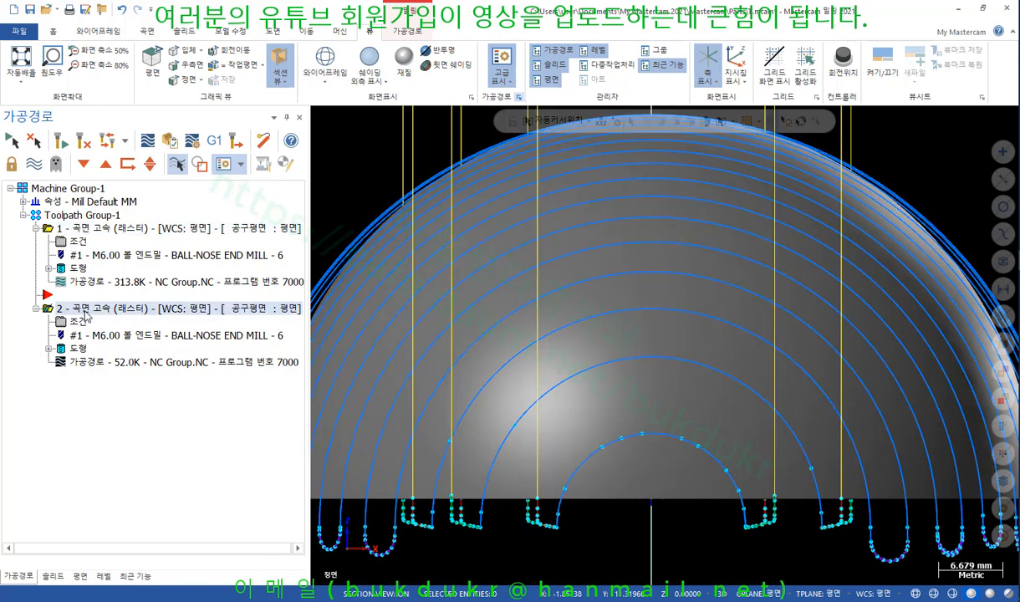
click(87, 230)
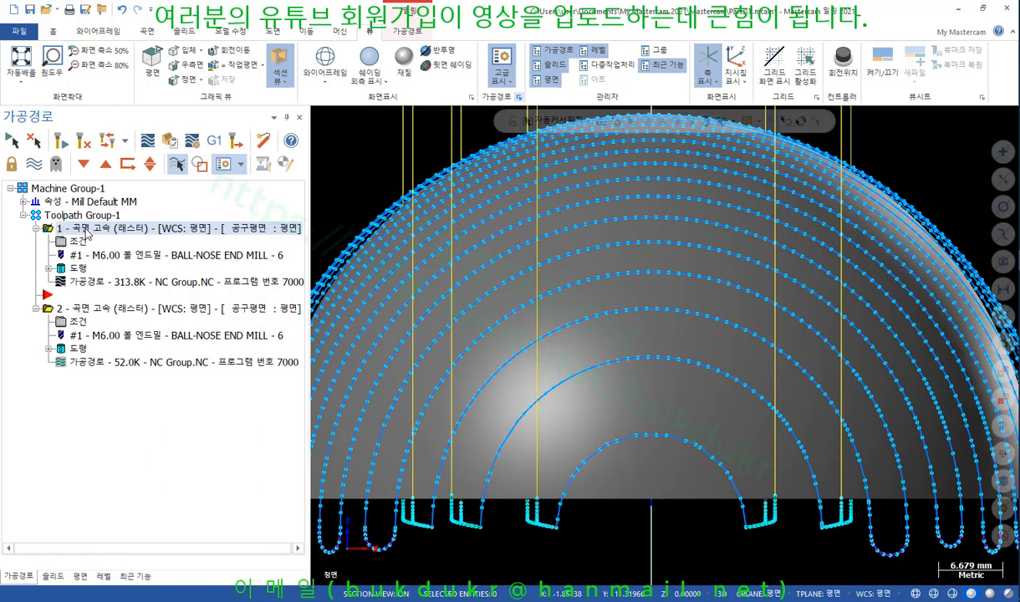
scroll(620, 360, down, 3)
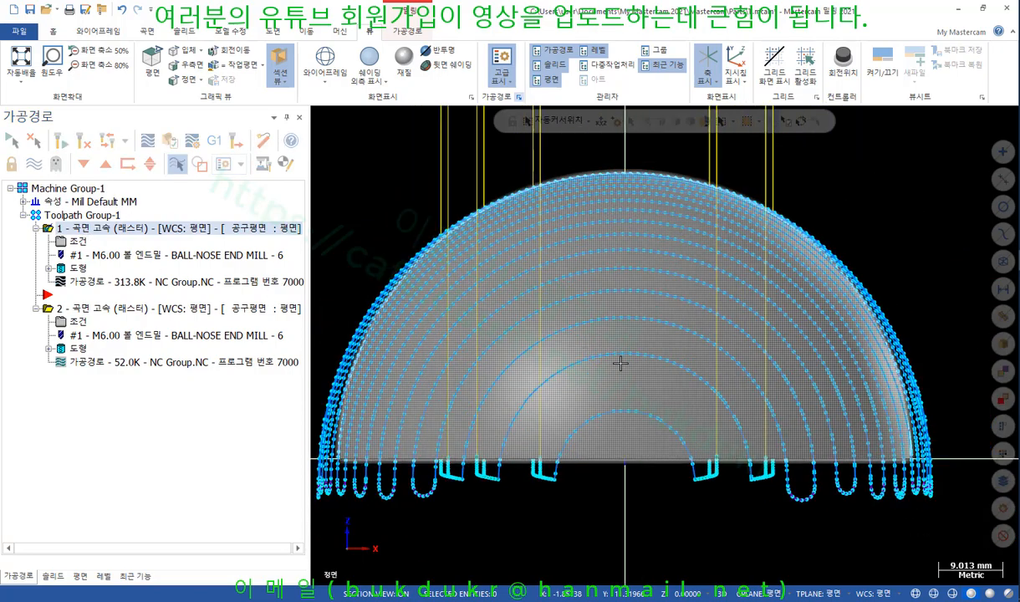
right_click(895, 217)
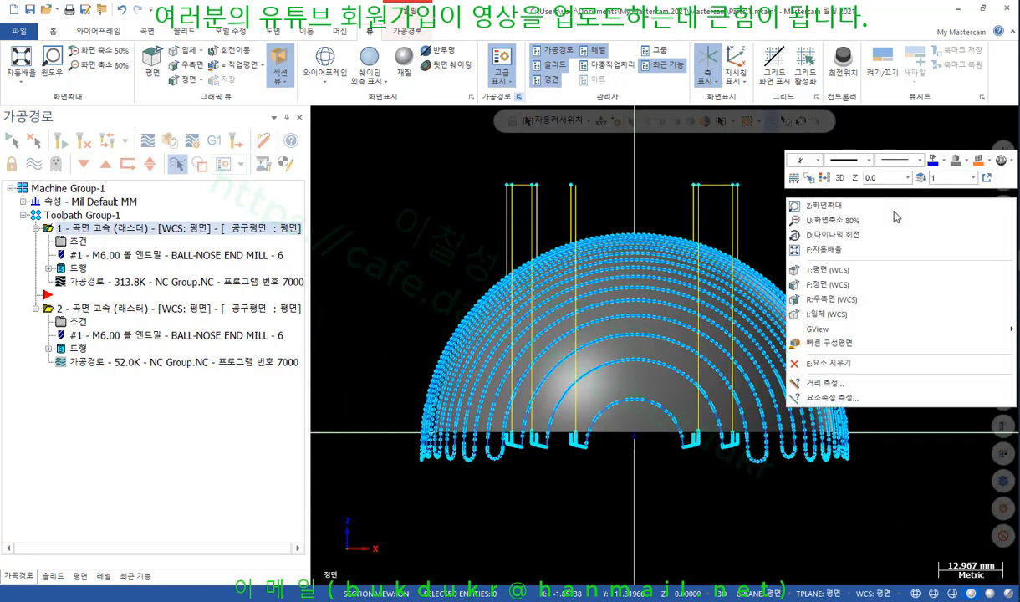
click(891, 311)
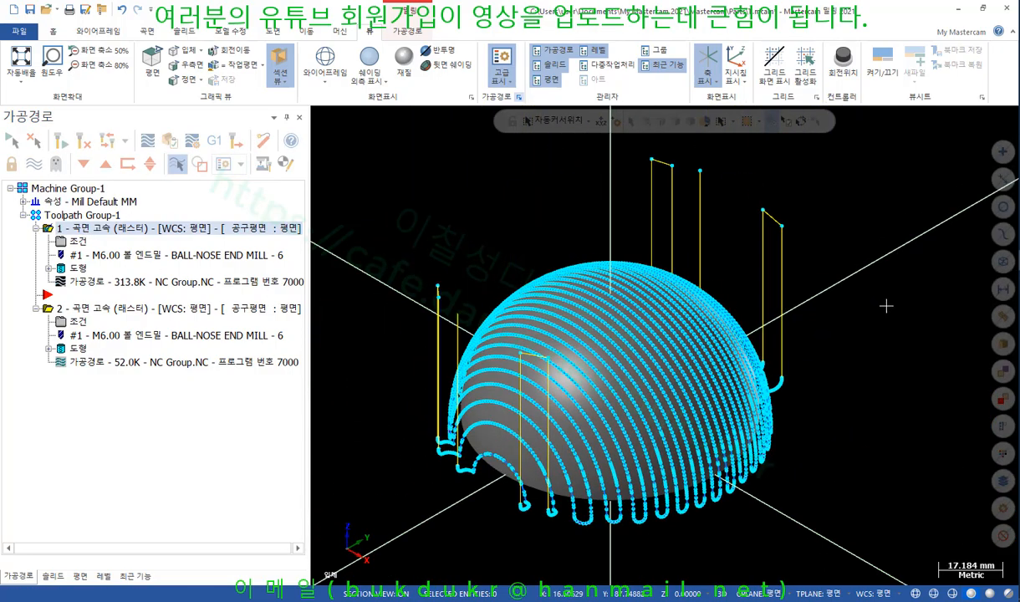
click(75, 310)
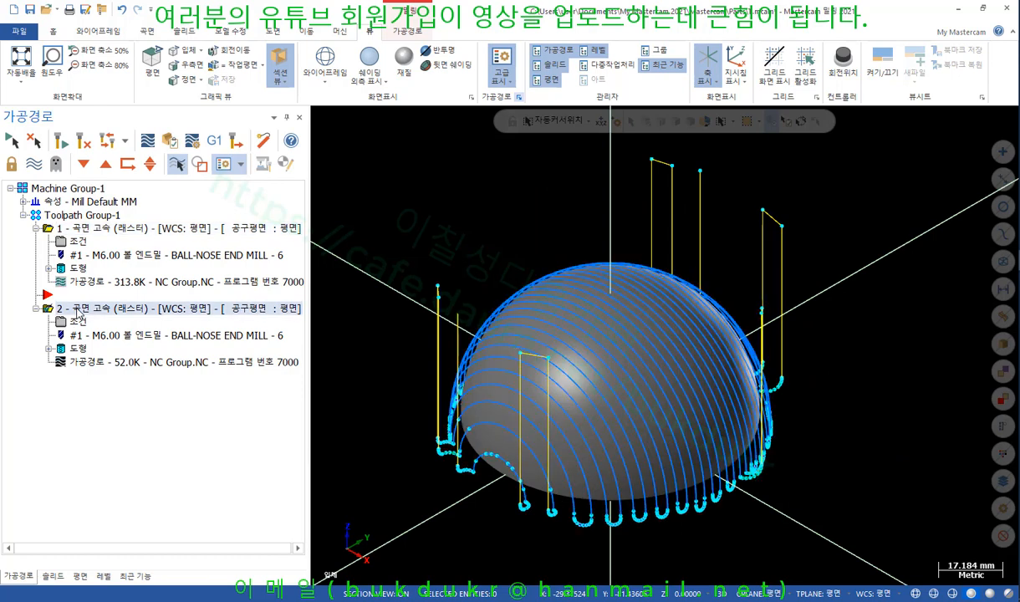
click(99, 231)
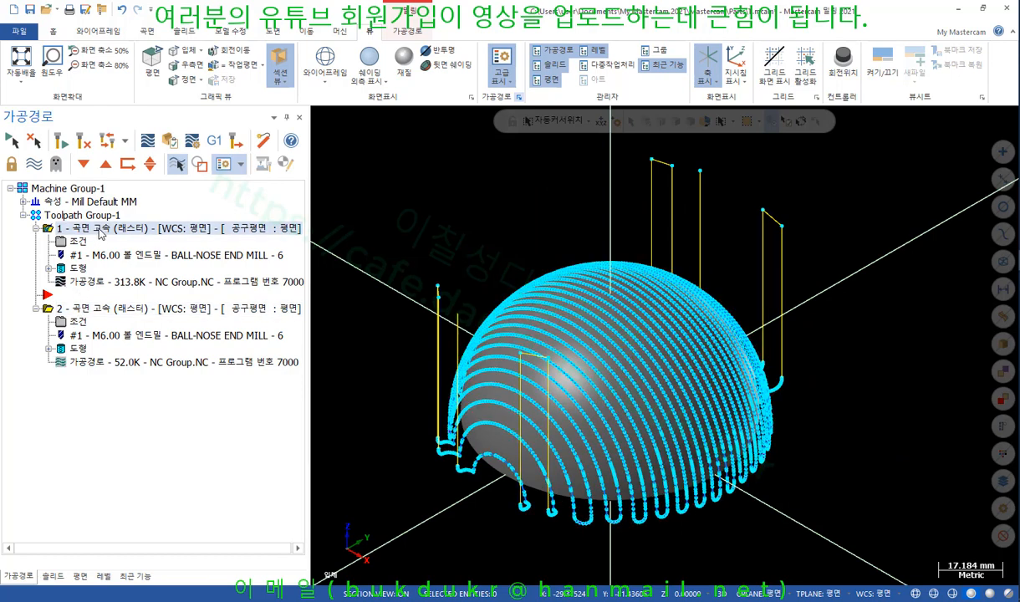
Step: Set the front view and sketch a red freehand arc over the dome with short marks at its two ends
right_click(488, 195)
click(529, 266)
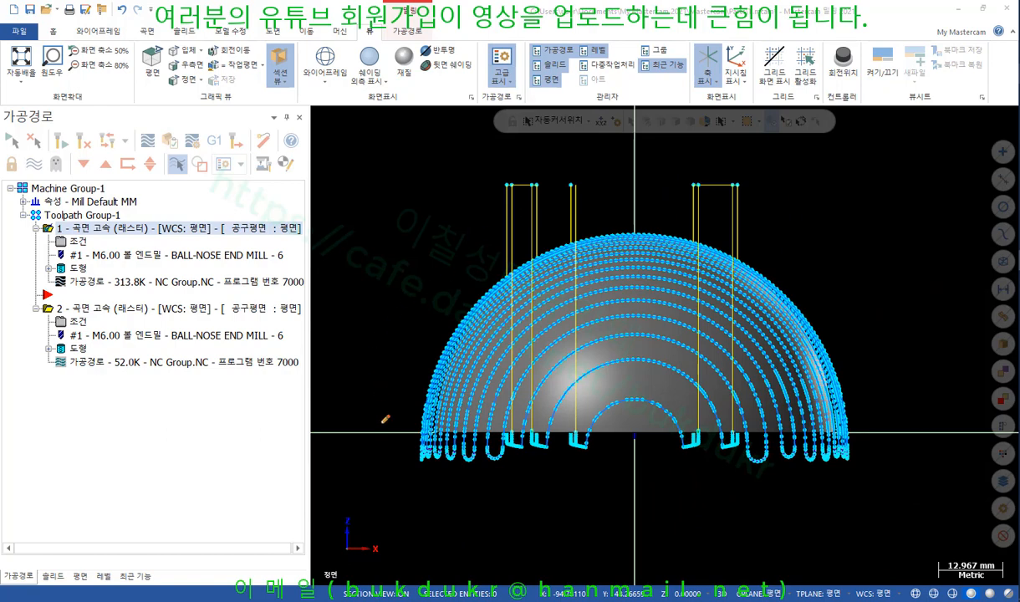
mouse_move(389, 435)
mouse_down()
mouse_move(390, 366)
mouse_move(532, 195)
mouse_move(769, 261)
mouse_move(870, 425)
mouse_up()
mouse_move(390, 420)
mouse_down()
mouse_move(473, 224)
mouse_move(380, 429)
mouse_move(454, 442)
mouse_up()
drag(852, 440, 880, 445)
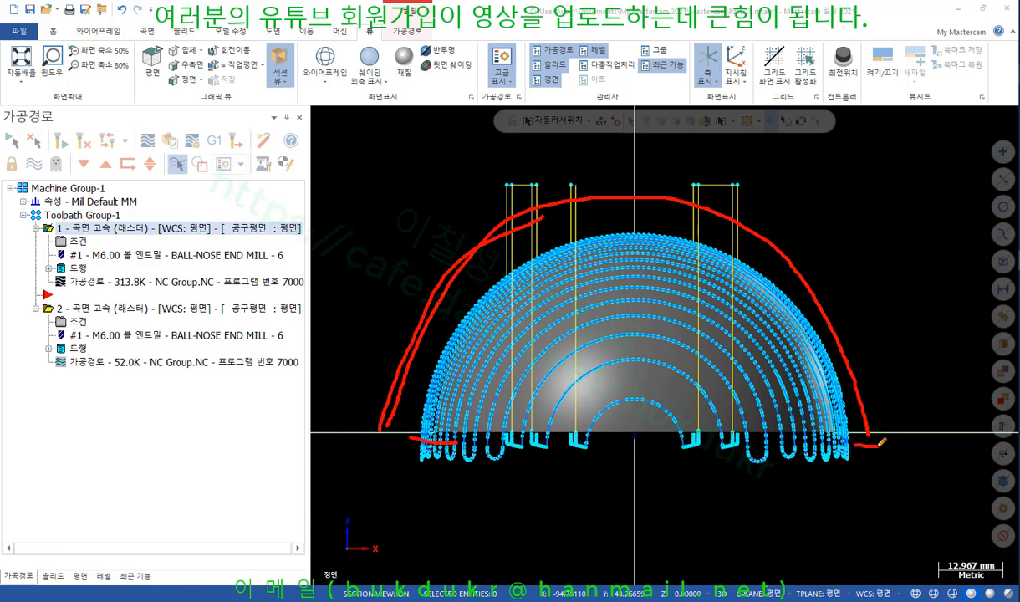
Step: Draw an arrow toward the sketched arc, write a circled G02 above it, and close the annotation
mouse_move(451, 193)
mouse_down()
mouse_move(535, 177)
mouse_move(523, 205)
mouse_up()
mouse_move(588, 142)
mouse_down()
mouse_move(581, 176)
mouse_move(608, 186)
mouse_move(638, 166)
mouse_move(676, 178)
mouse_up()
drag(619, 127, 669, 190)
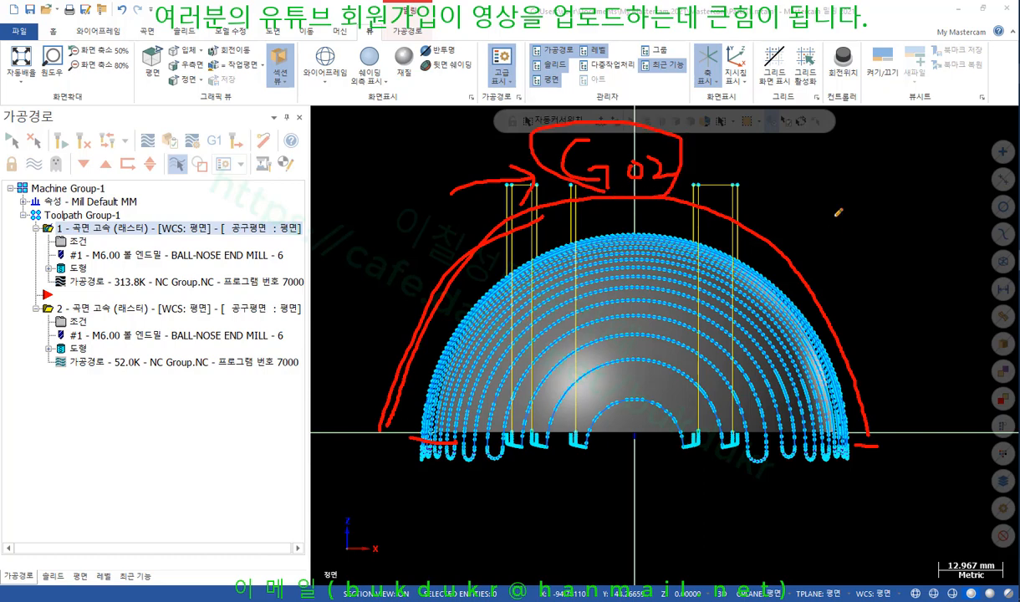
right_click(872, 178)
click(872, 327)
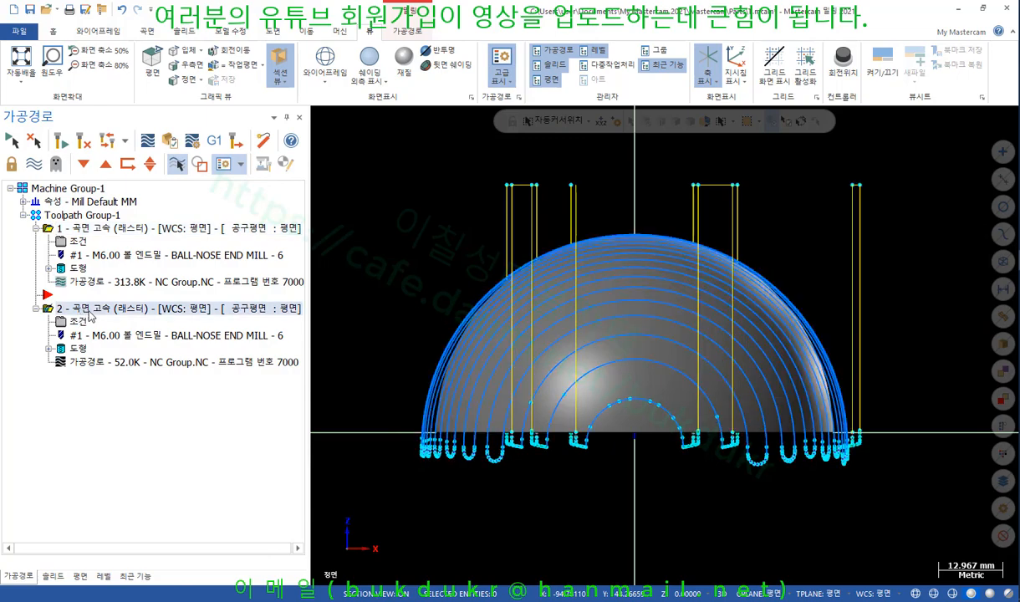
Step: Review the transition motion, arc midpoint and drill tool diameter entries in the advanced display settings, with the second operation displayed
scroll(879, 221, down, 1)
middle_drag(899, 212, 896, 237)
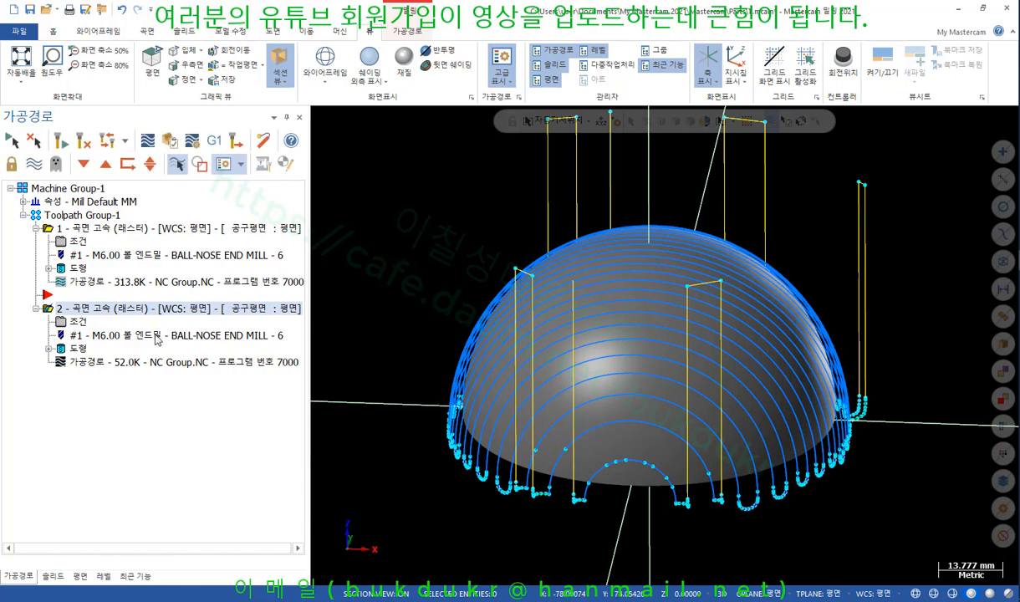
click(513, 84)
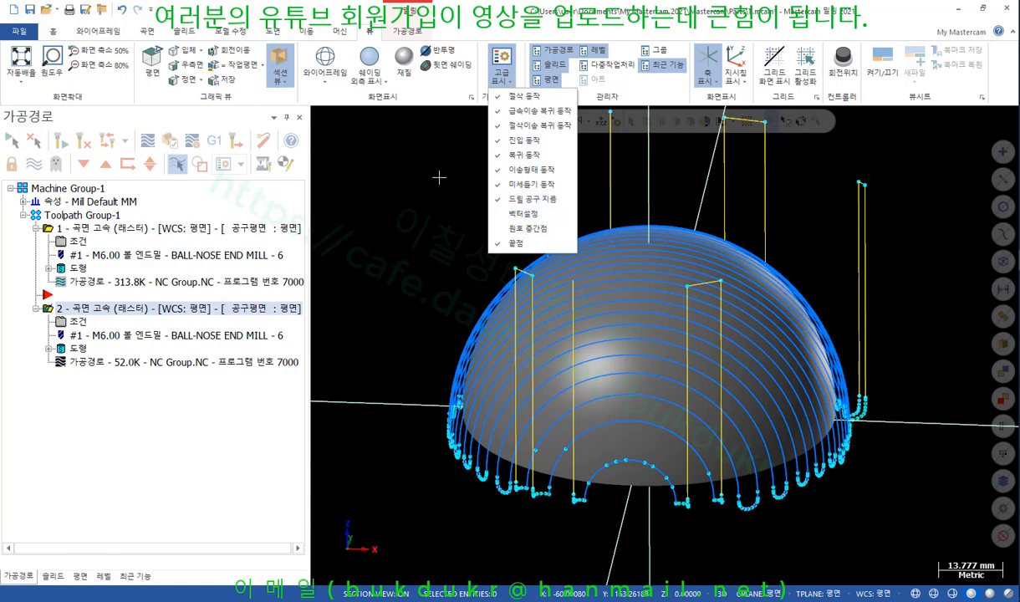
click(413, 163)
click(519, 97)
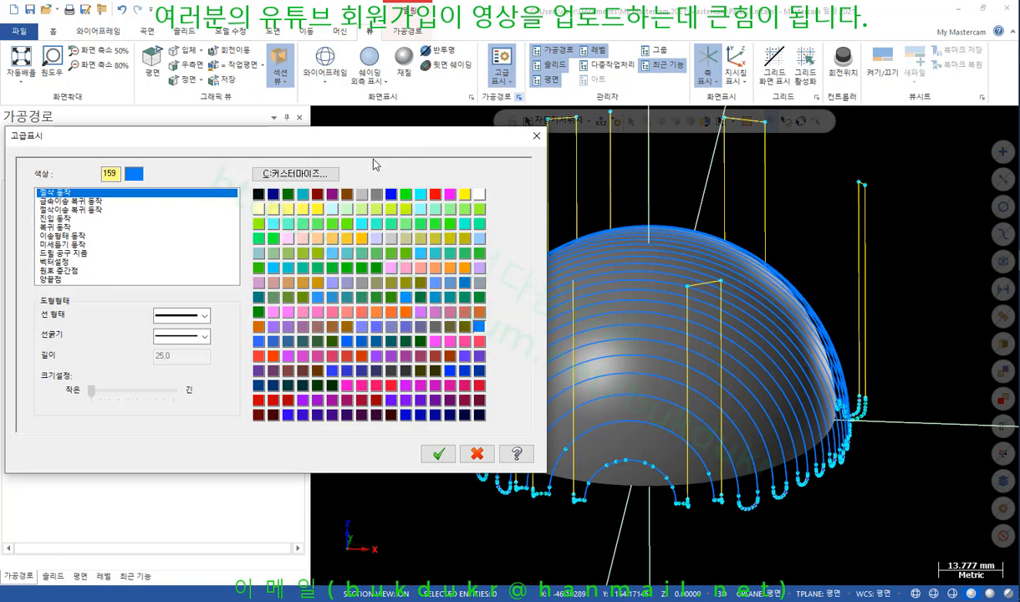
click(75, 236)
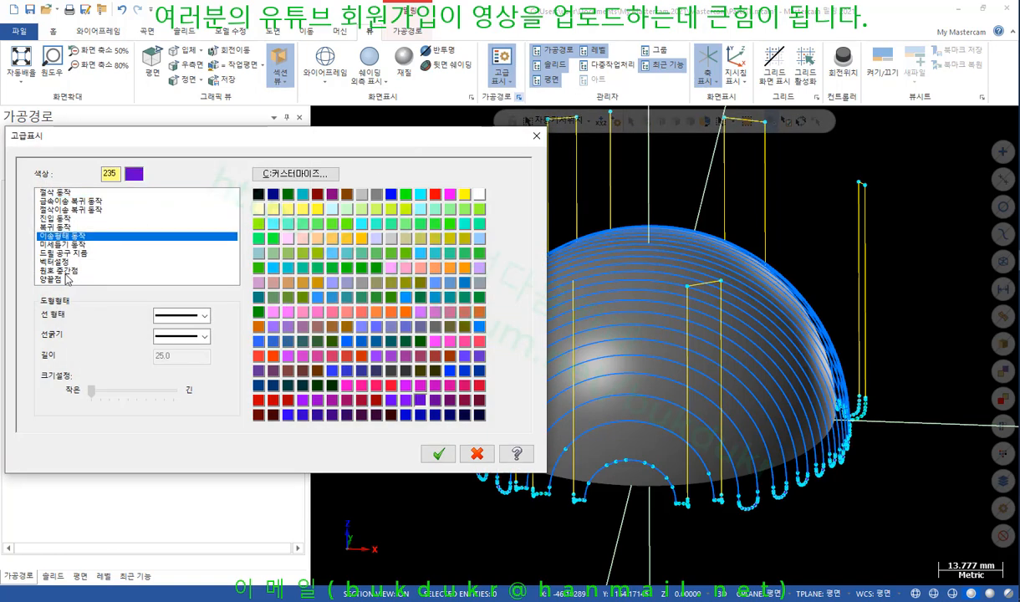
click(67, 270)
click(72, 252)
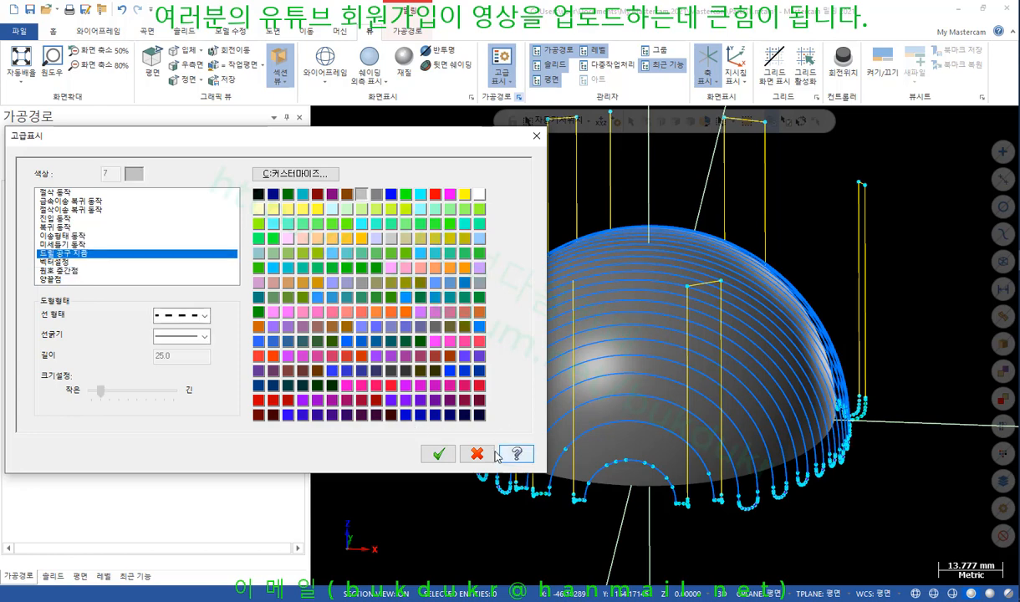
click(438, 453)
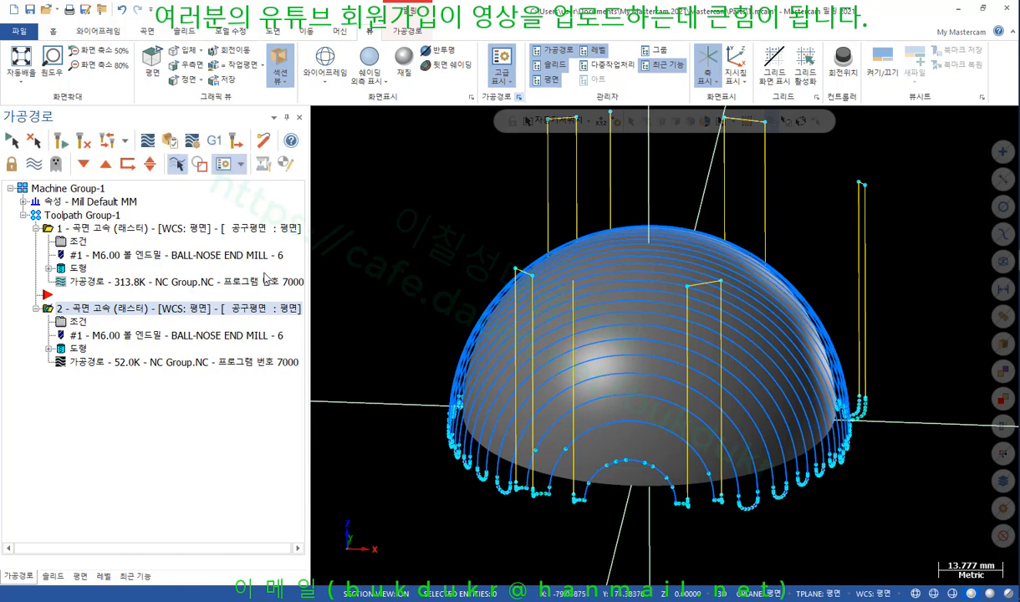
Step: Open the second operation's backplot options and set the clockwise arc colour to red, number 12
click(134, 361)
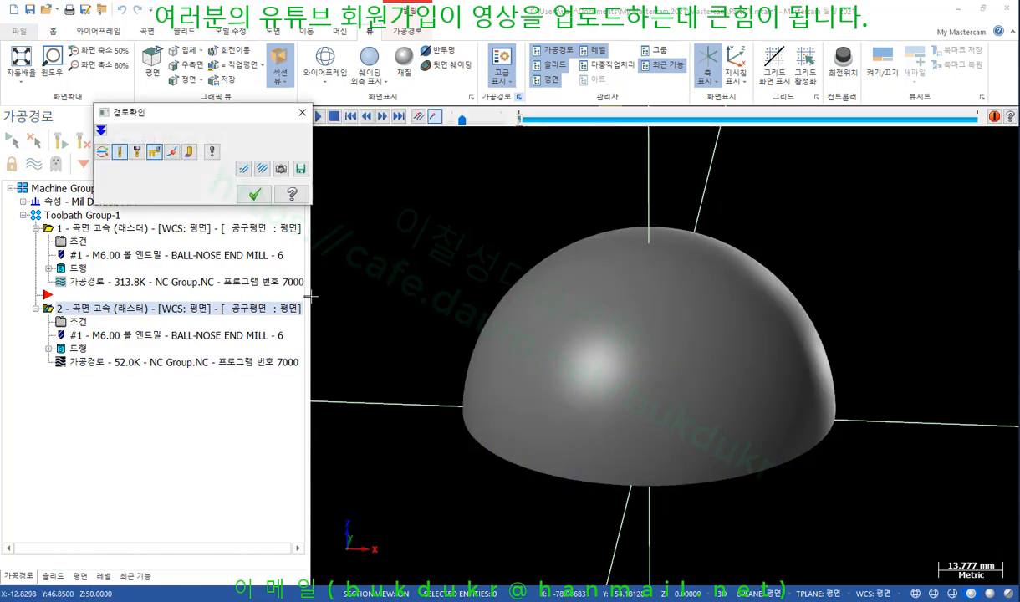
click(244, 166)
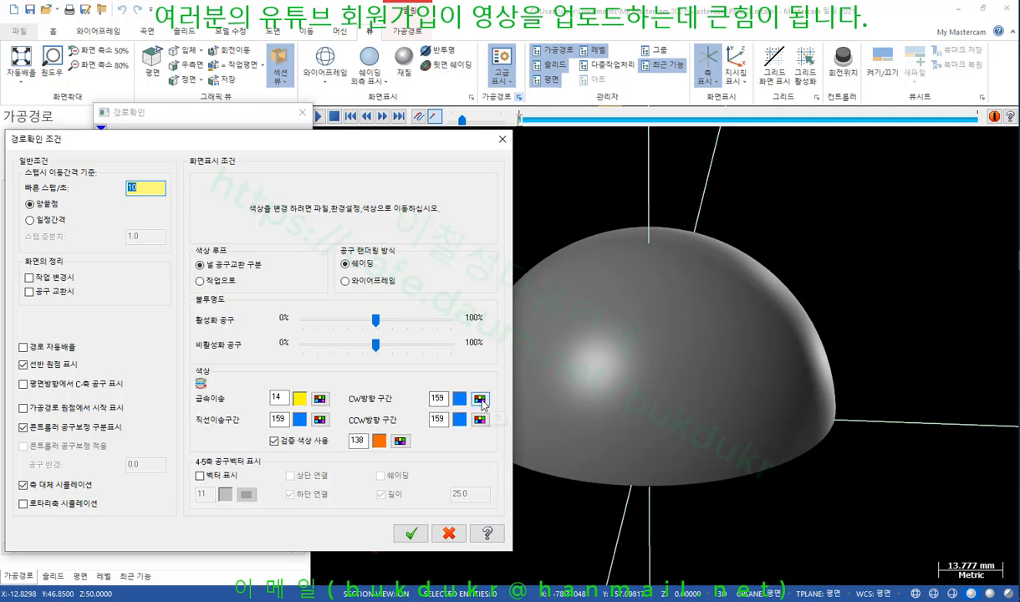
click(480, 400)
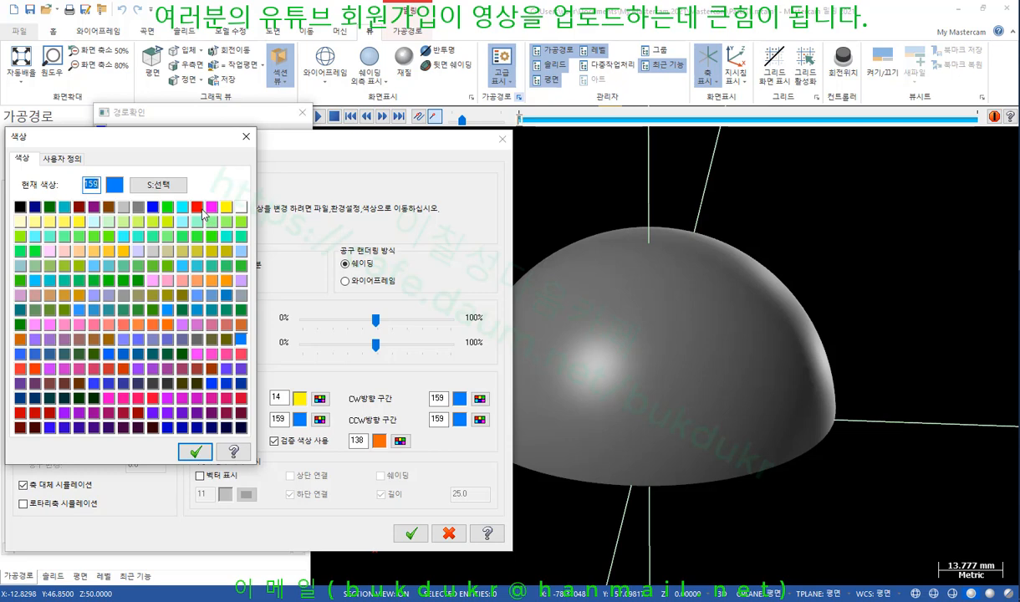
click(197, 207)
click(195, 451)
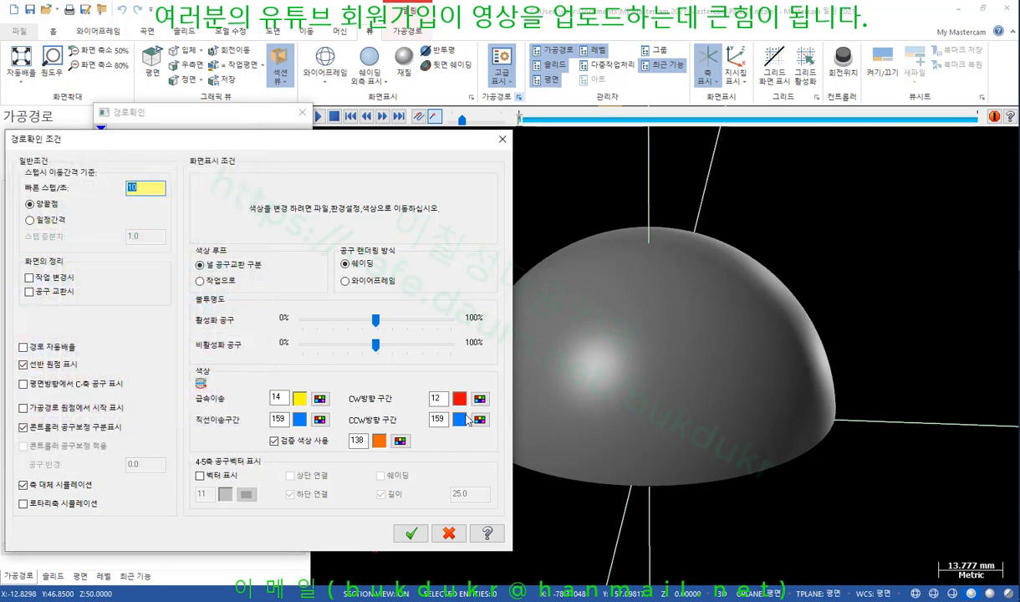
Step: Set the counterclockwise arc colour to cyan, number 11, accept the backplot options, and close the backplot
click(479, 419)
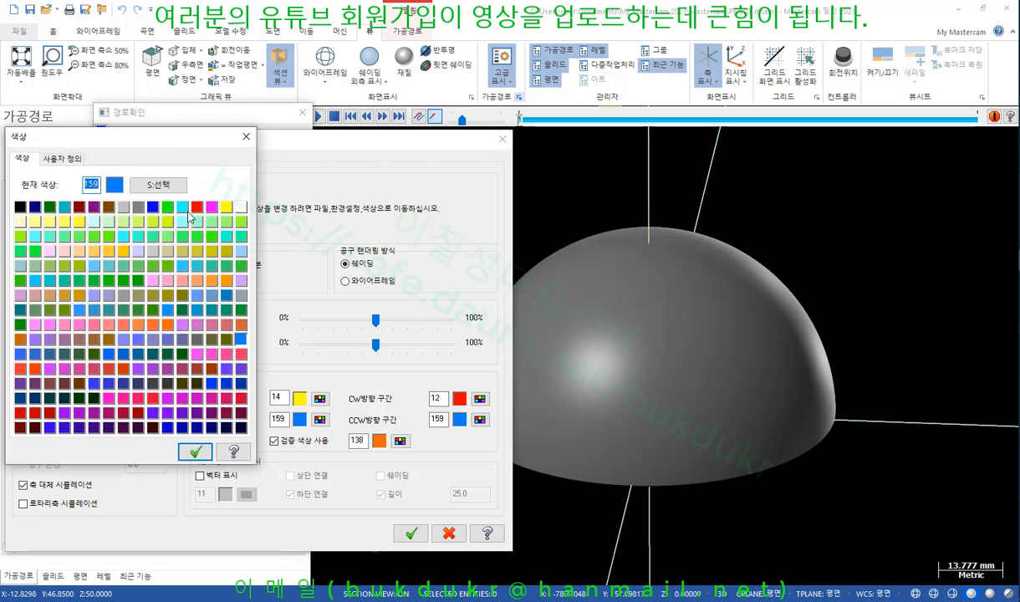
click(186, 208)
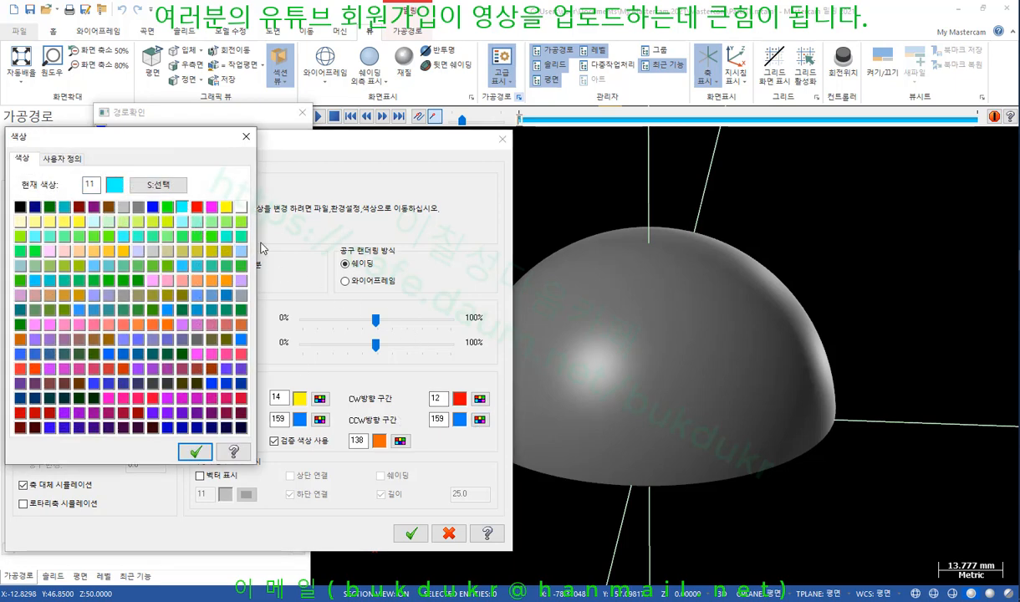
click(197, 452)
click(411, 533)
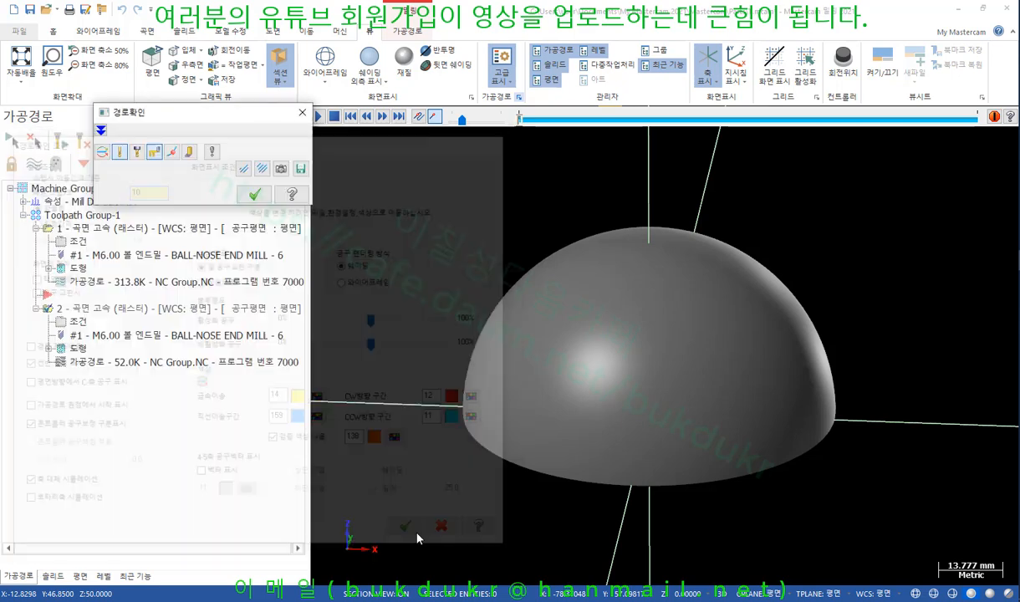
click(254, 194)
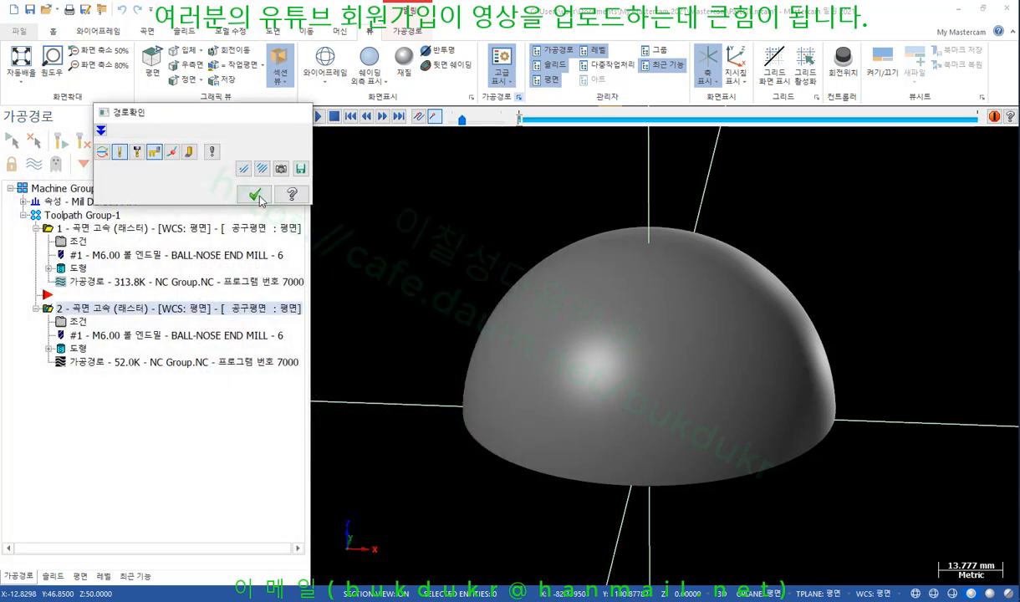
Step: Display the first and second raster toolpaths in turn and backplot the second operation through to its end
click(109, 232)
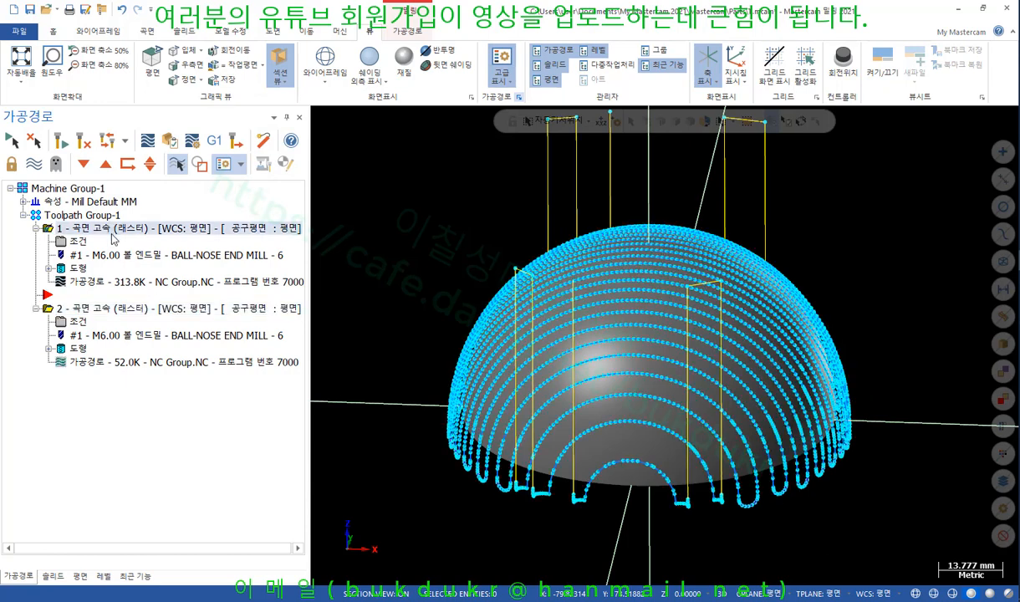
click(90, 308)
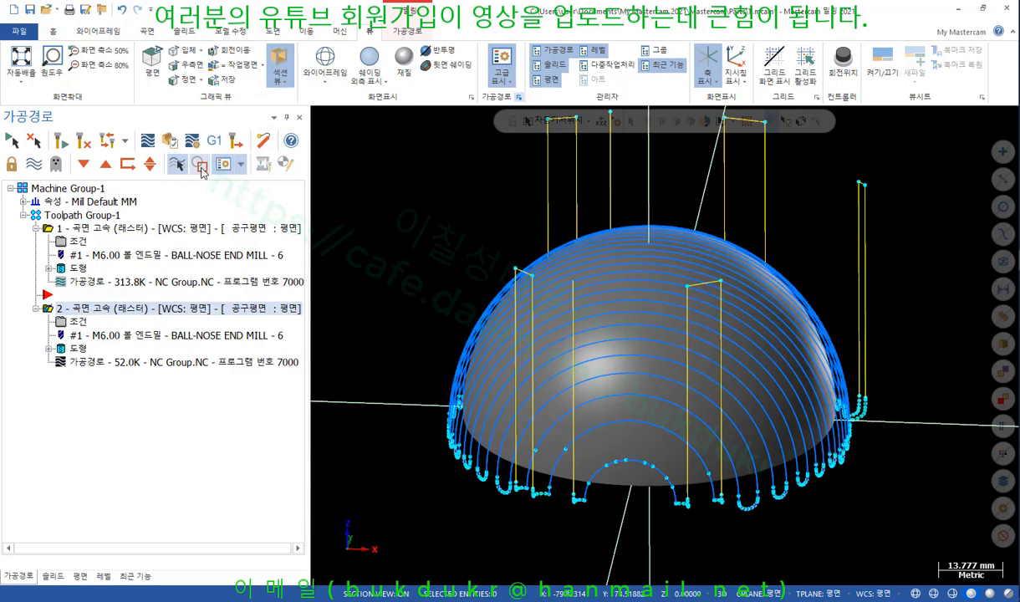
click(122, 366)
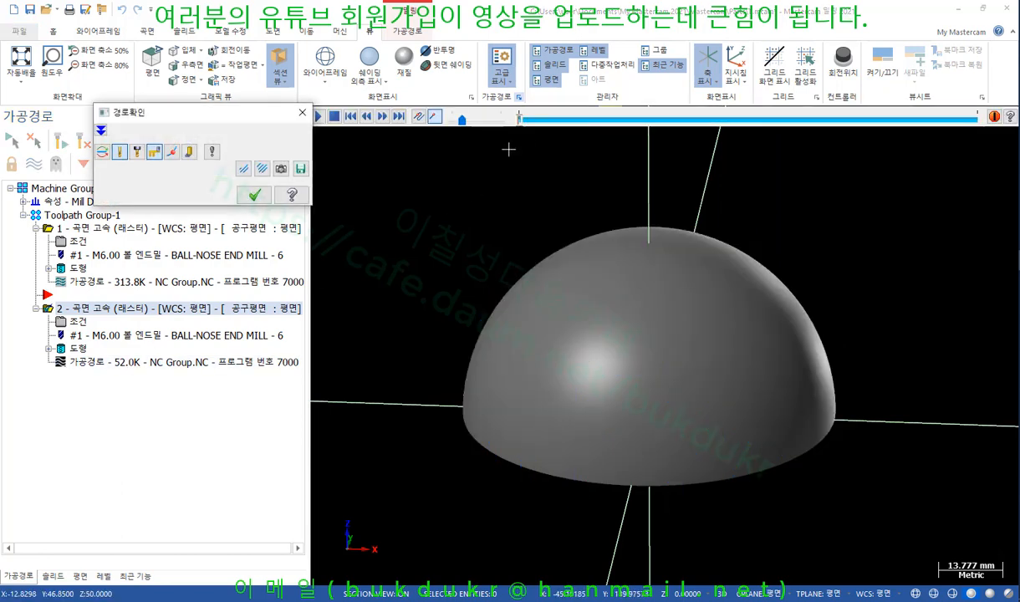
mouse_move(520, 121)
mouse_down()
mouse_move(638, 118)
mouse_move(865, 155)
mouse_move(1008, 158)
mouse_up()
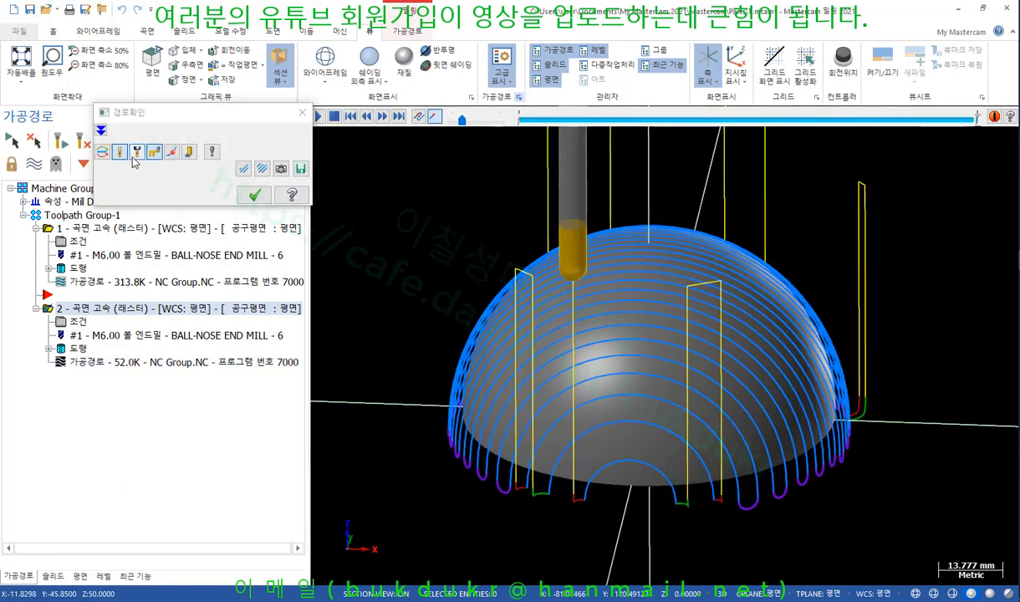
Step: Turn on colour-coded motion in the second operation's backplot, view the arcs on the half sphere, and close the backplot
click(102, 152)
scroll(728, 405, up, 3)
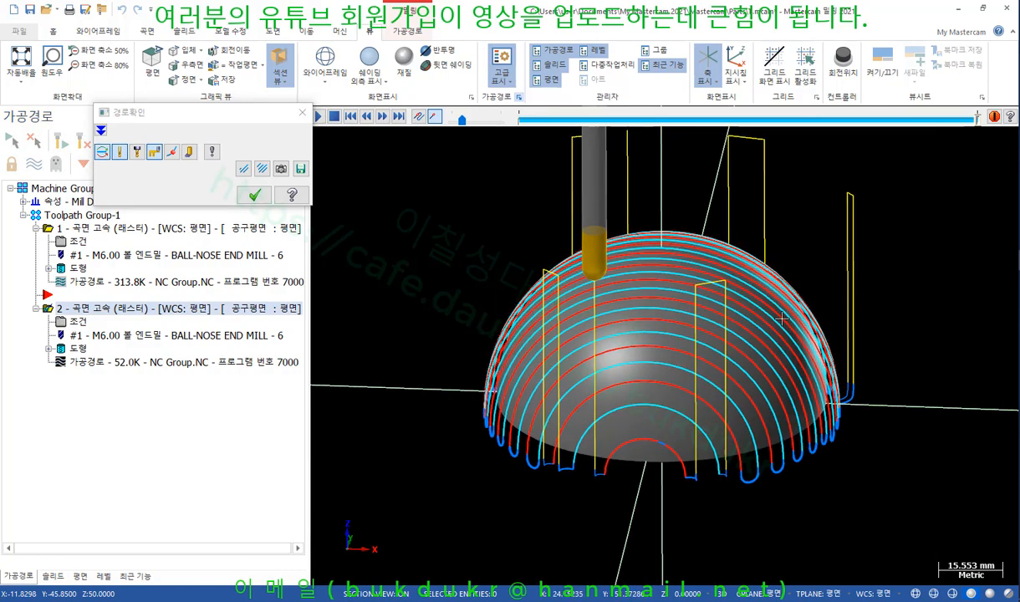
middle_drag(729, 405, 683, 221)
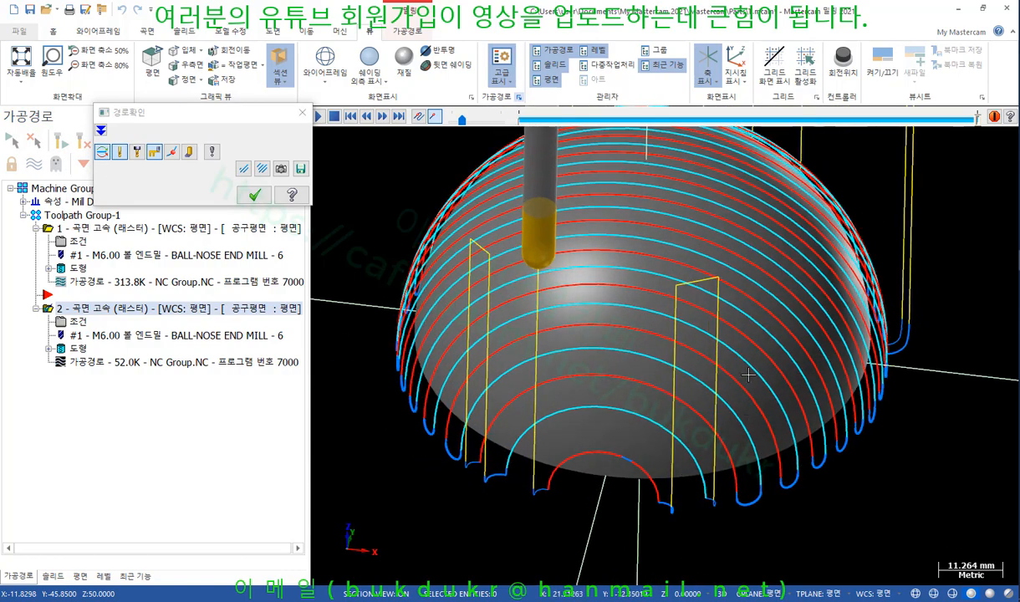
click(254, 196)
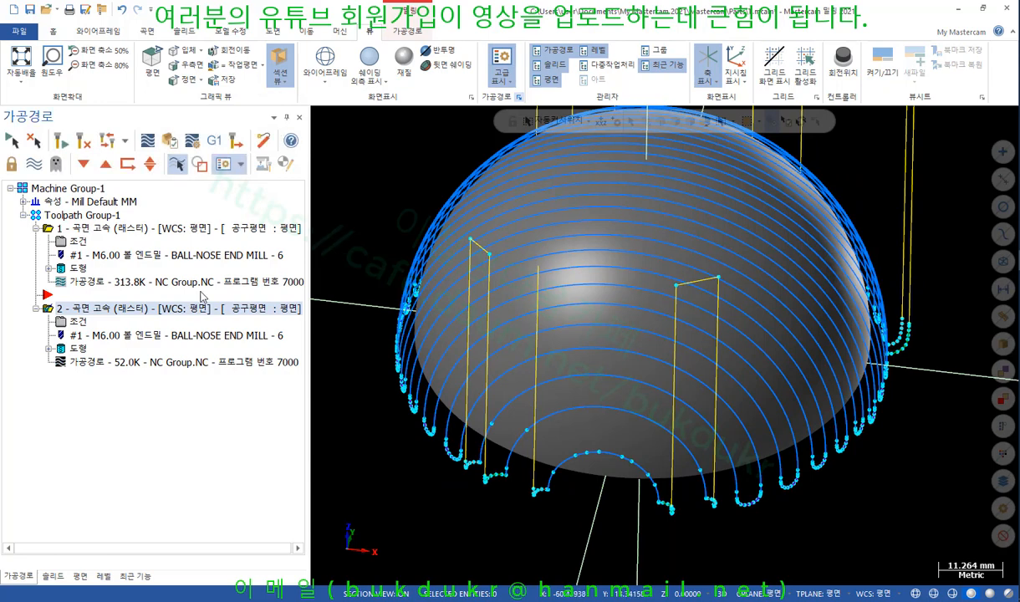
Step: Backplot the second raster operation again to near its end and view the passes at the half sphere's front lower edge
click(109, 361)
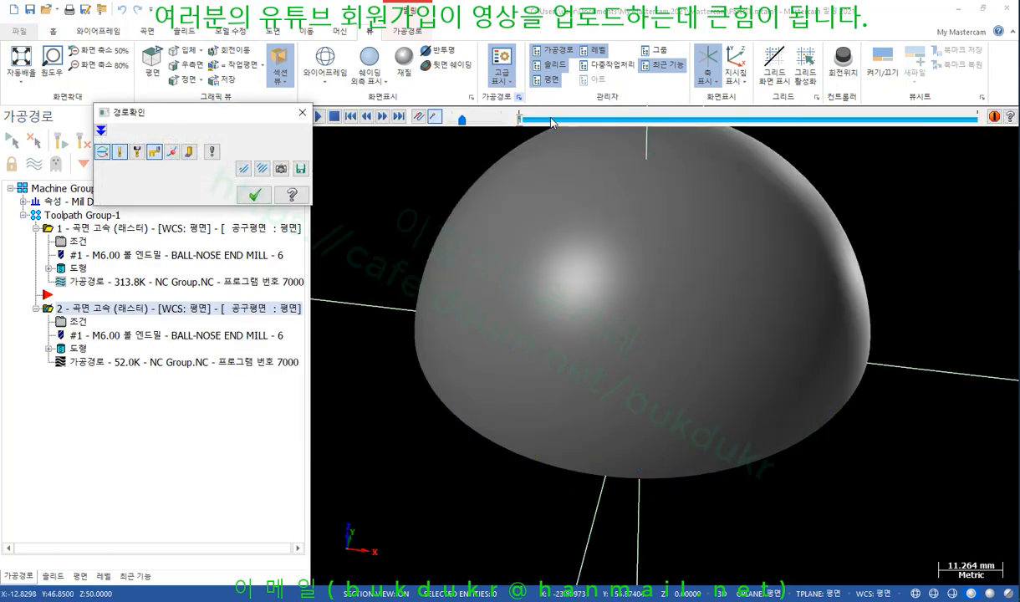
drag(521, 121, 937, 119)
scroll(501, 527, up, 4)
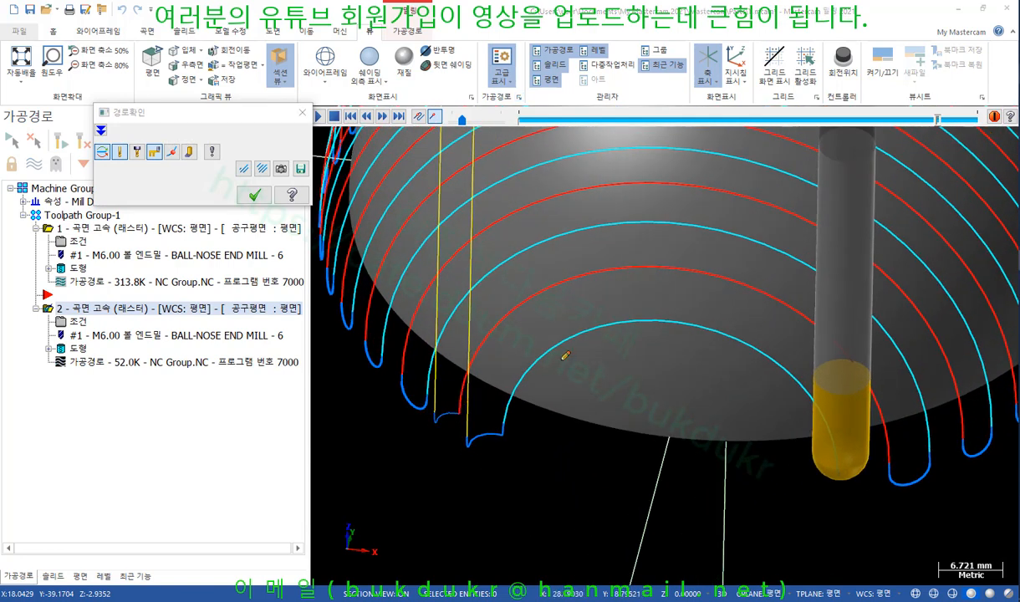
mouse_move(490, 441)
mouse_down()
mouse_move(457, 441)
mouse_move(493, 423)
mouse_move(495, 450)
mouse_up()
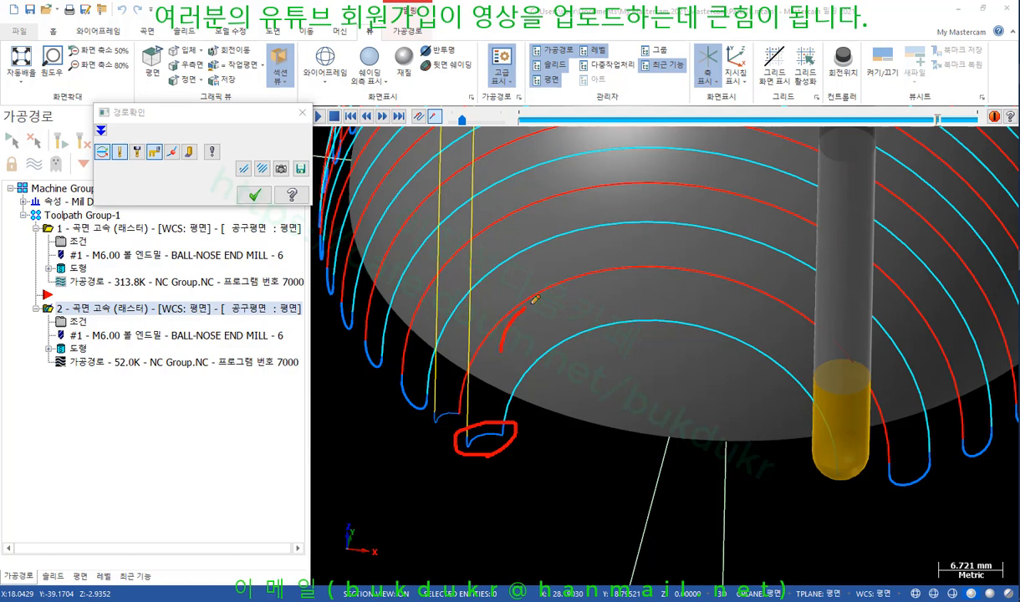
drag(500, 350, 572, 291)
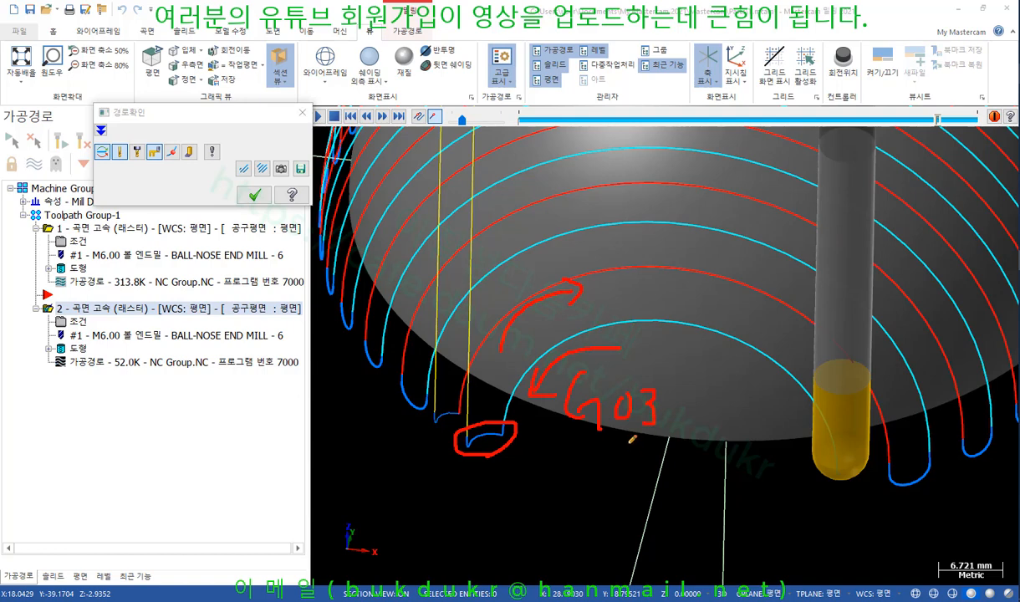
right_click(668, 378)
click(719, 524)
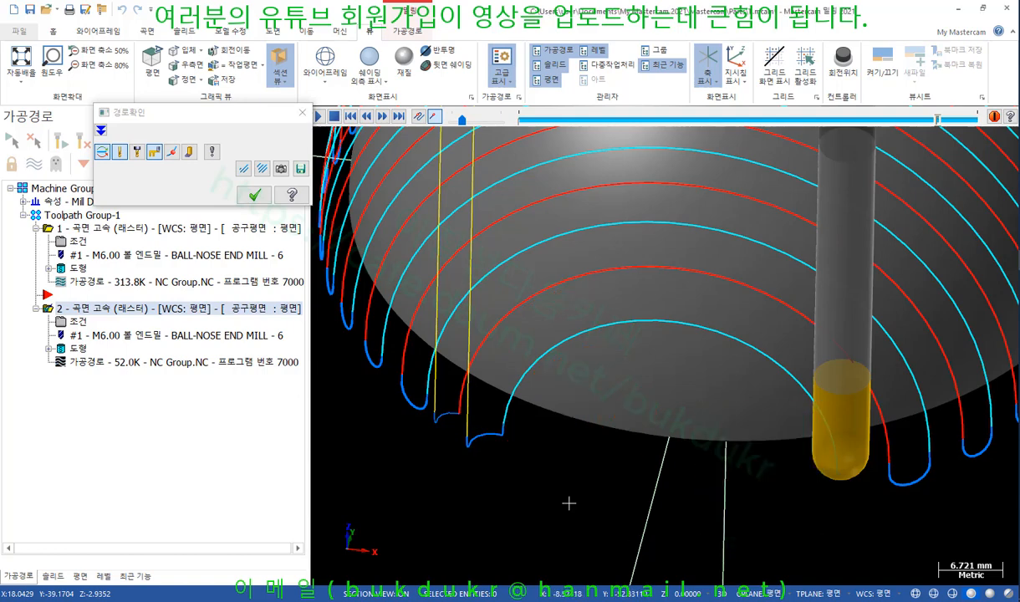
scroll(577, 500, down, 1)
scroll(577, 501, down, 1)
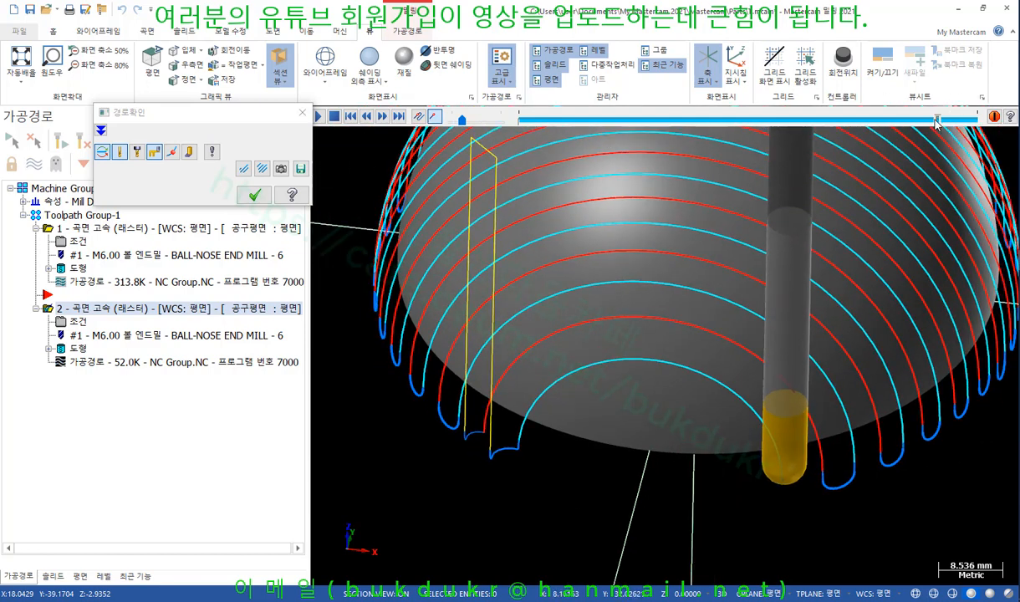
Step: Scrub the second raster operation's backplot to an earlier pass over the dome and examine the cutting direction
mouse_move(936, 123)
mouse_down()
mouse_move(736, 121)
mouse_move(889, 125)
mouse_up()
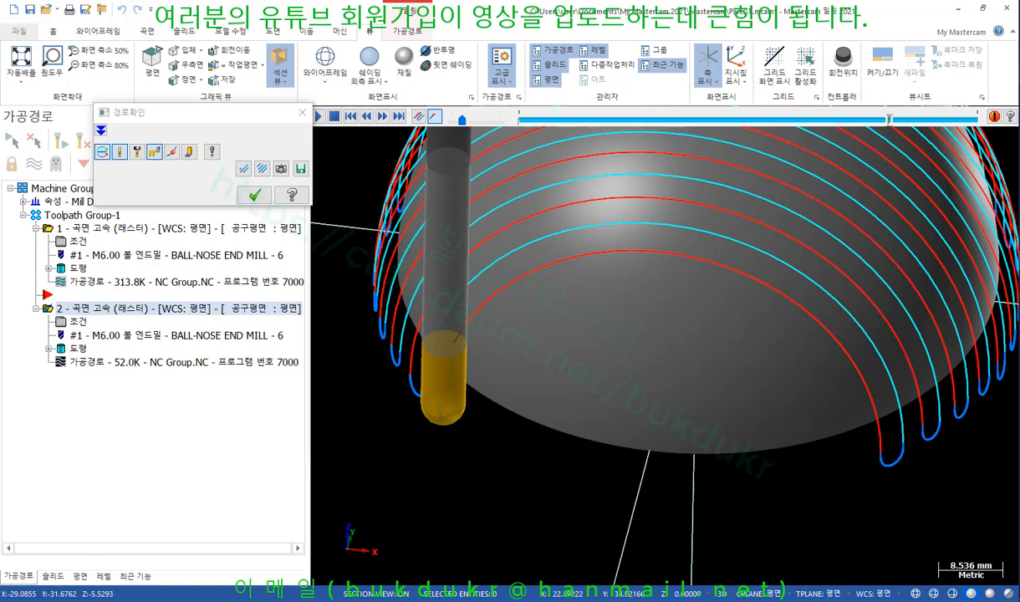
mouse_move(814, 391)
mouse_down()
mouse_move(697, 286)
mouse_move(636, 269)
mouse_move(597, 296)
mouse_move(615, 328)
mouse_up()
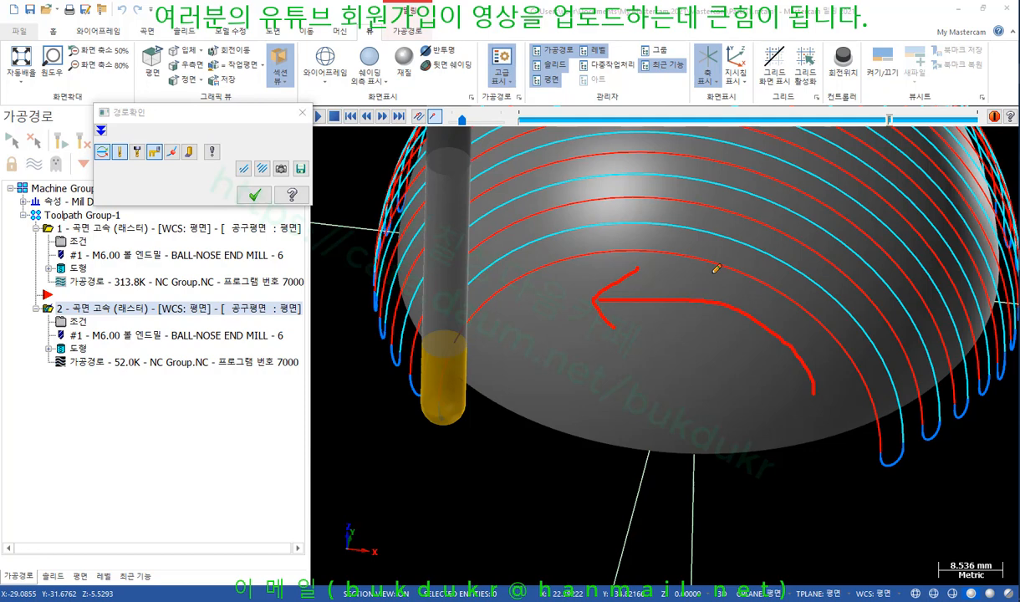
mouse_move(661, 361)
mouse_down()
mouse_move(669, 408)
mouse_move(675, 383)
mouse_up()
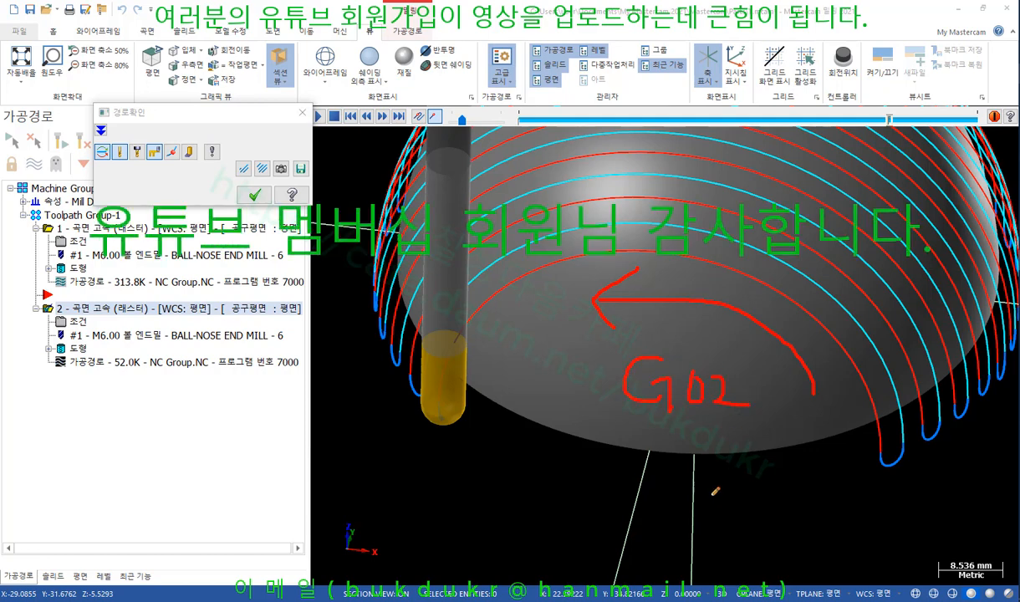
right_click(716, 492)
click(744, 483)
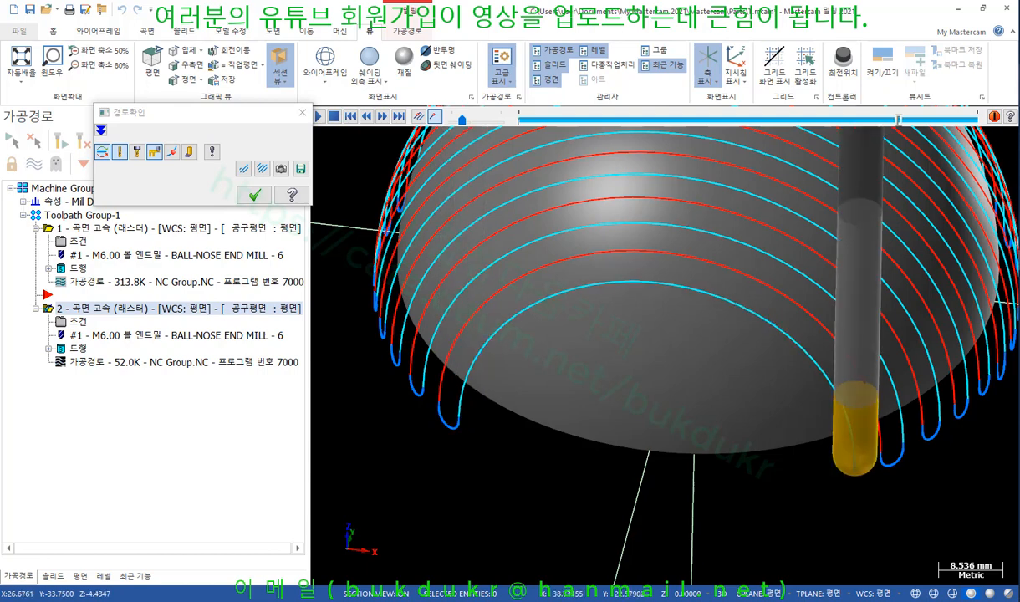
mouse_move(571, 359)
mouse_down()
mouse_move(717, 361)
mouse_move(657, 407)
mouse_up()
mouse_move(638, 380)
mouse_down()
mouse_move(599, 460)
mouse_move(627, 459)
mouse_up()
mouse_move(648, 439)
mouse_down()
mouse_move(644, 470)
mouse_move(679, 435)
mouse_move(731, 463)
mouse_up()
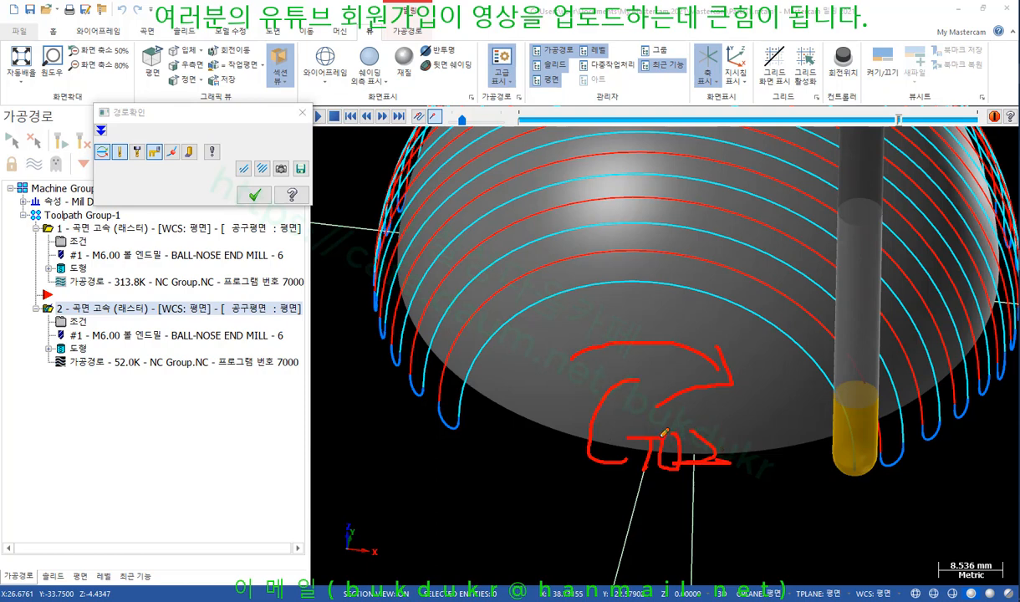
drag(660, 441, 655, 468)
drag(460, 263, 891, 269)
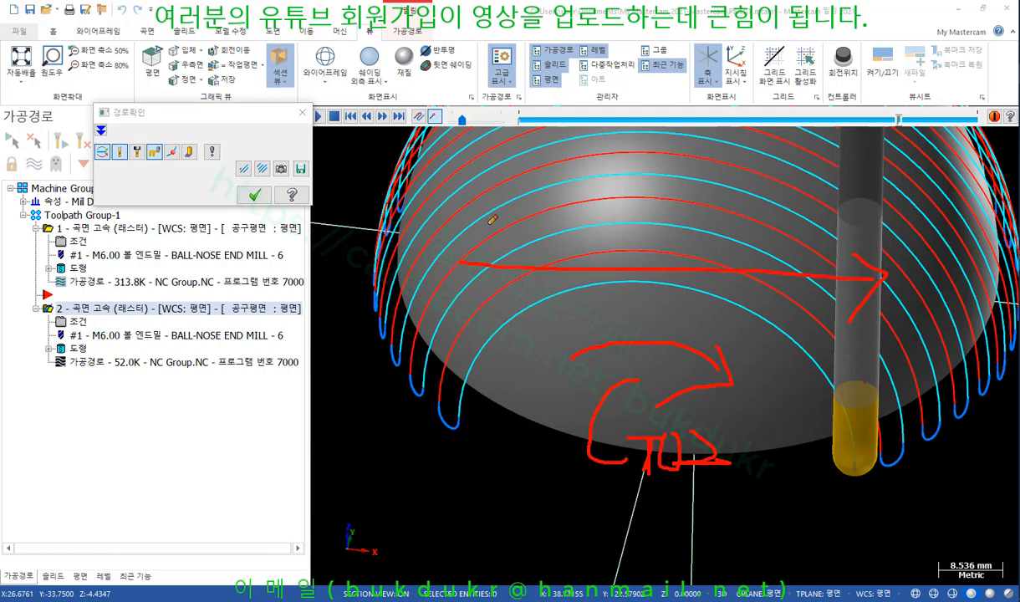
mouse_move(461, 262)
mouse_down()
mouse_move(461, 112)
mouse_move(417, 60)
mouse_move(455, 45)
mouse_up()
drag(383, 91, 396, 117)
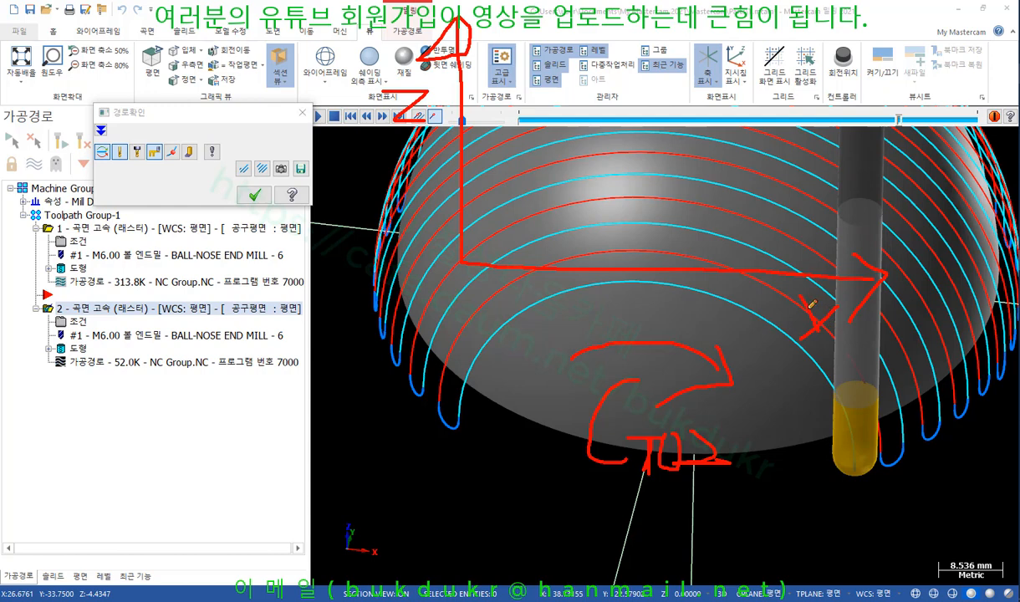
drag(811, 305, 832, 339)
mouse_move(456, 255)
mouse_down()
mouse_move(635, 33)
mouse_move(669, 16)
mouse_move(688, 42)
mouse_up()
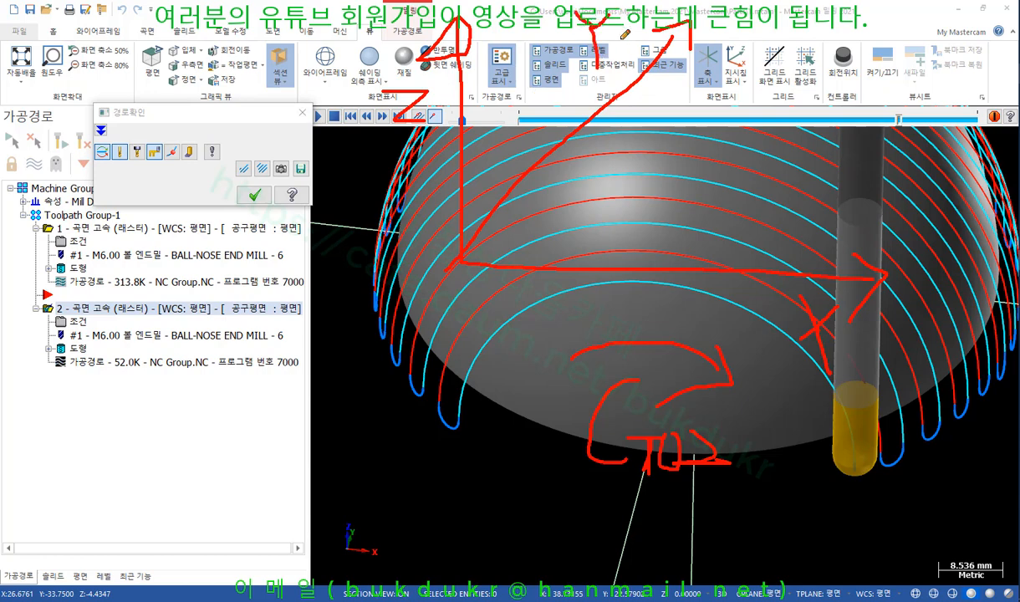
mouse_move(589, 59)
mouse_down()
mouse_move(552, 17)
mouse_move(590, 71)
mouse_up()
mouse_move(750, 38)
mouse_down()
mouse_move(803, 38)
mouse_move(786, 59)
mouse_move(793, 15)
mouse_move(797, 65)
mouse_up()
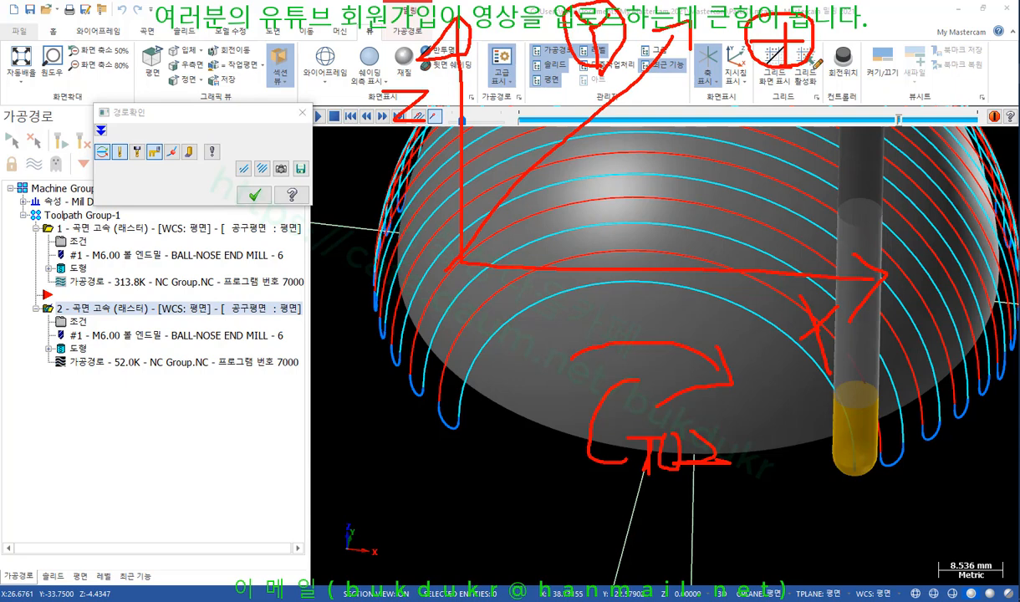
right_click(426, 422)
click(452, 552)
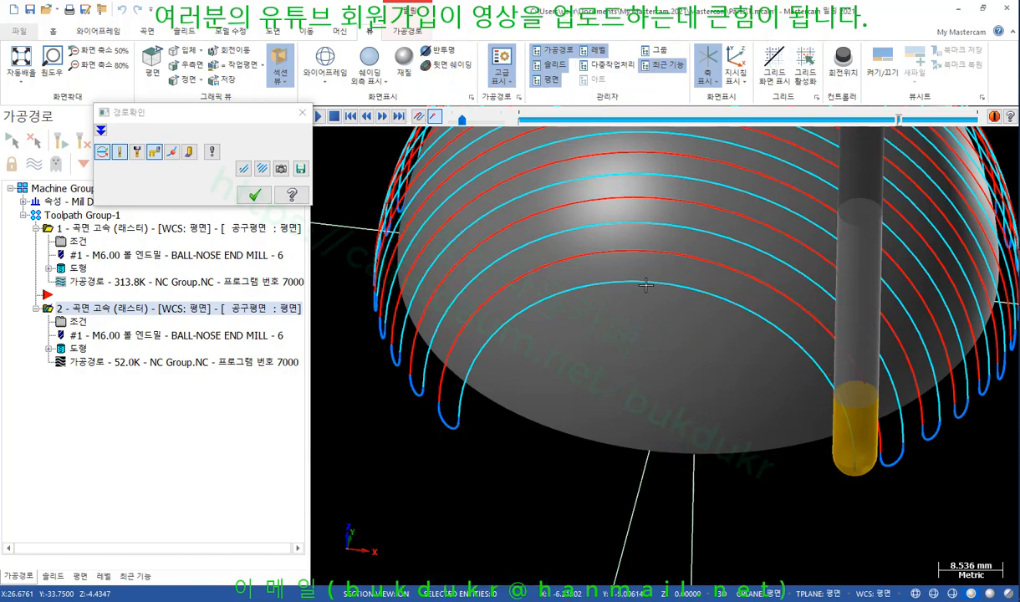
Step: Check the second operation's backplot from the opposite side of the dome at an earlier pass, and finish the path check
middle_drag(638, 335, 691, 380)
scroll(660, 359, up, 5)
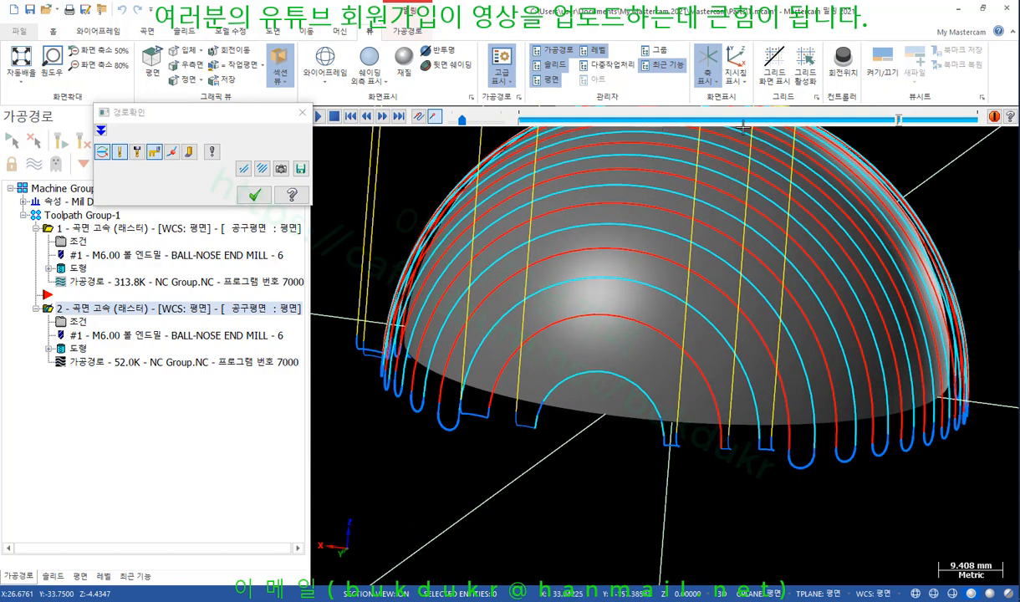
drag(899, 122, 644, 174)
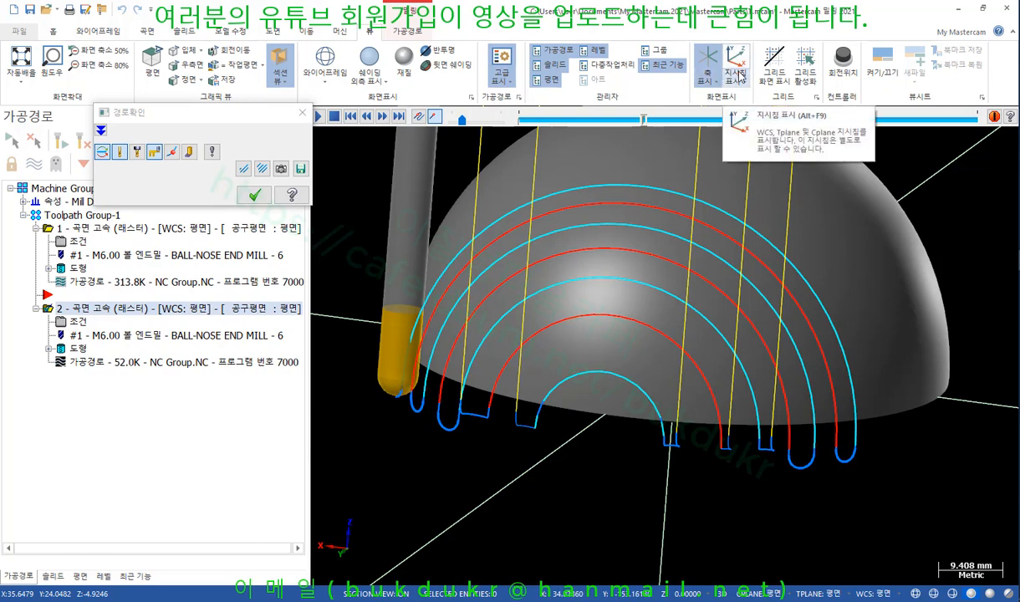
click(254, 195)
Step: Analyze the toolpath of the second operation, reading the arc direction codes and radii on neighbouring passes over the dome
click(53, 31)
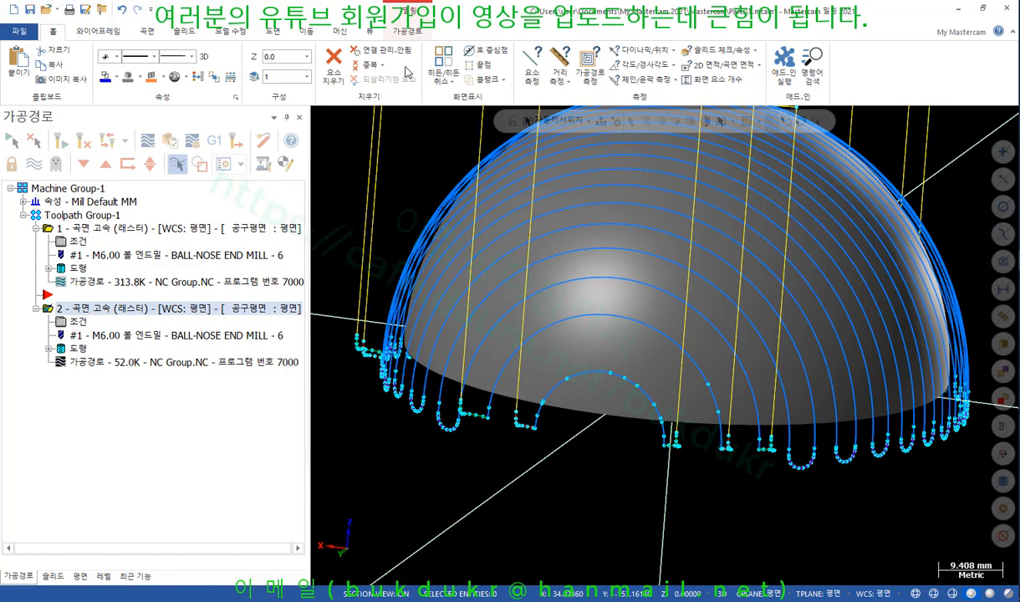
click(589, 65)
mouse_move(843, 326)
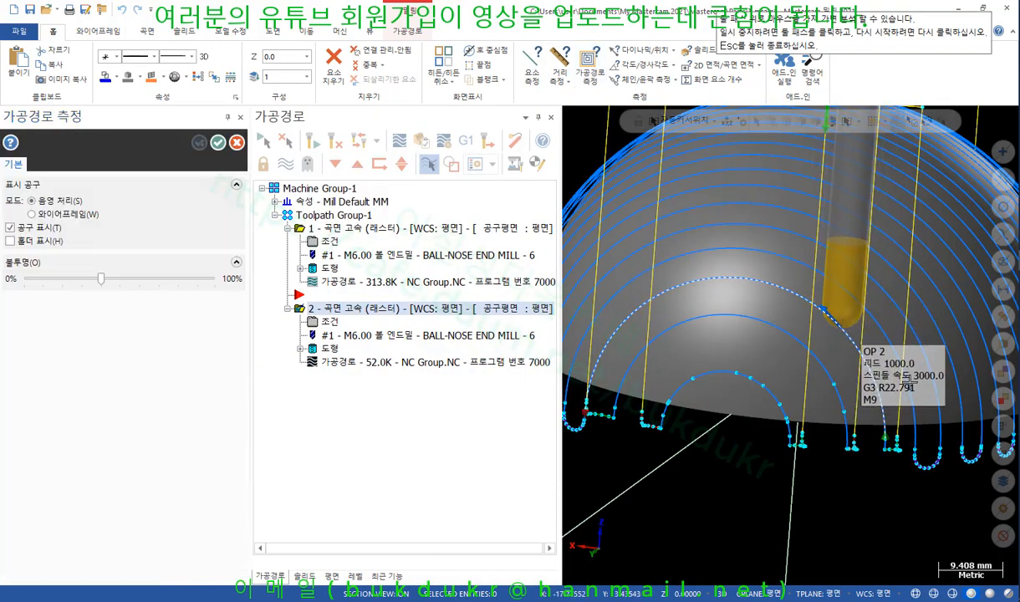
scroll(843, 326, up, 2)
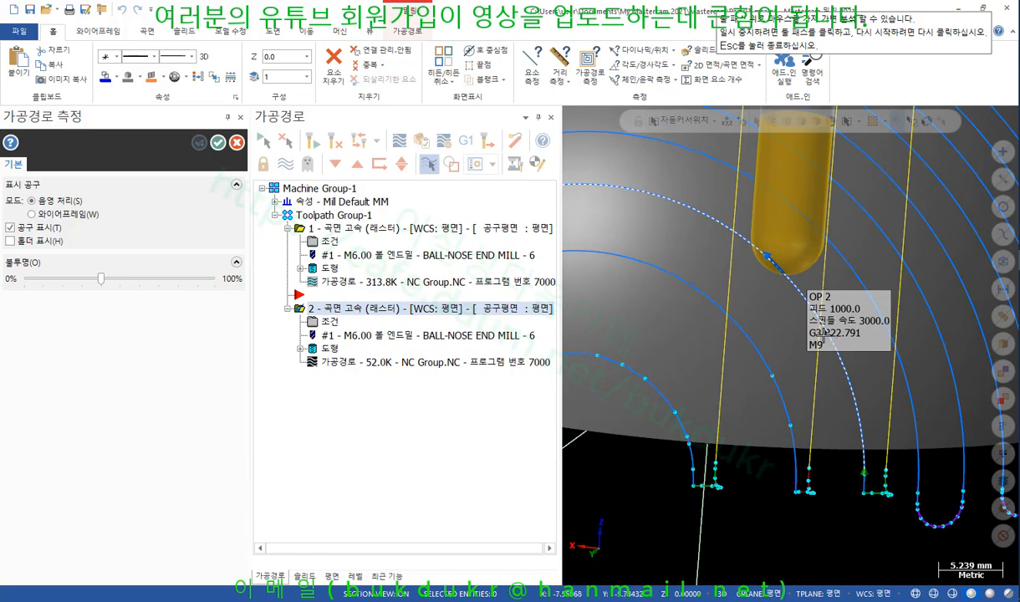
scroll(826, 333, down, 1)
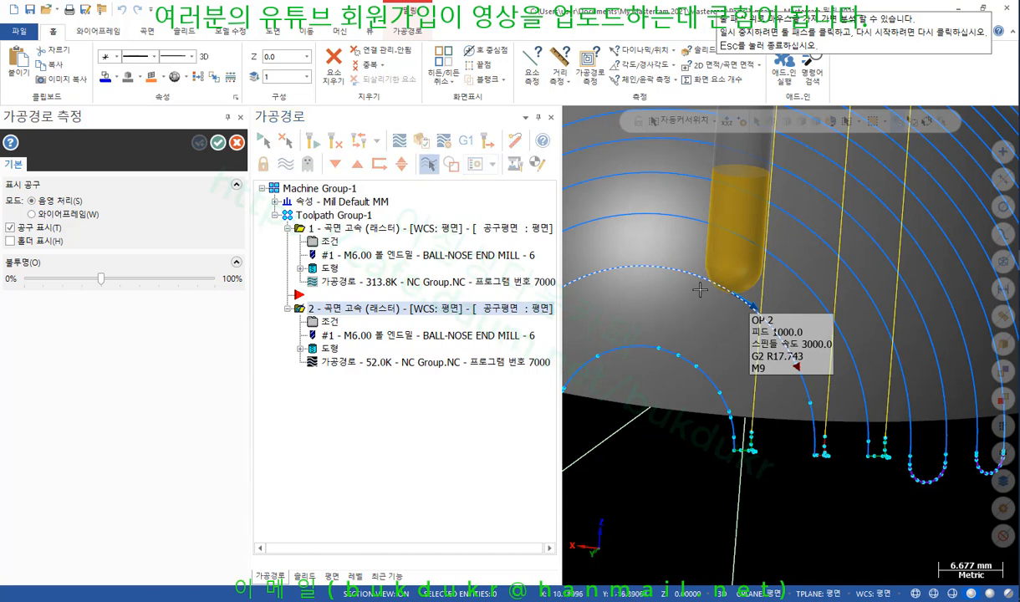
scroll(803, 360, down, 1)
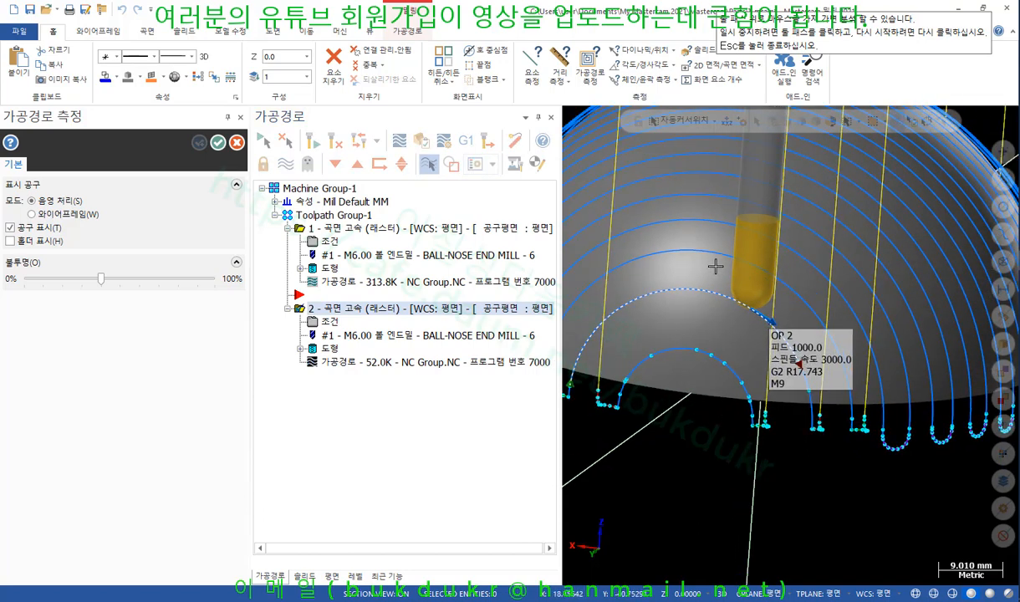
right_click(699, 450)
key(Escape)
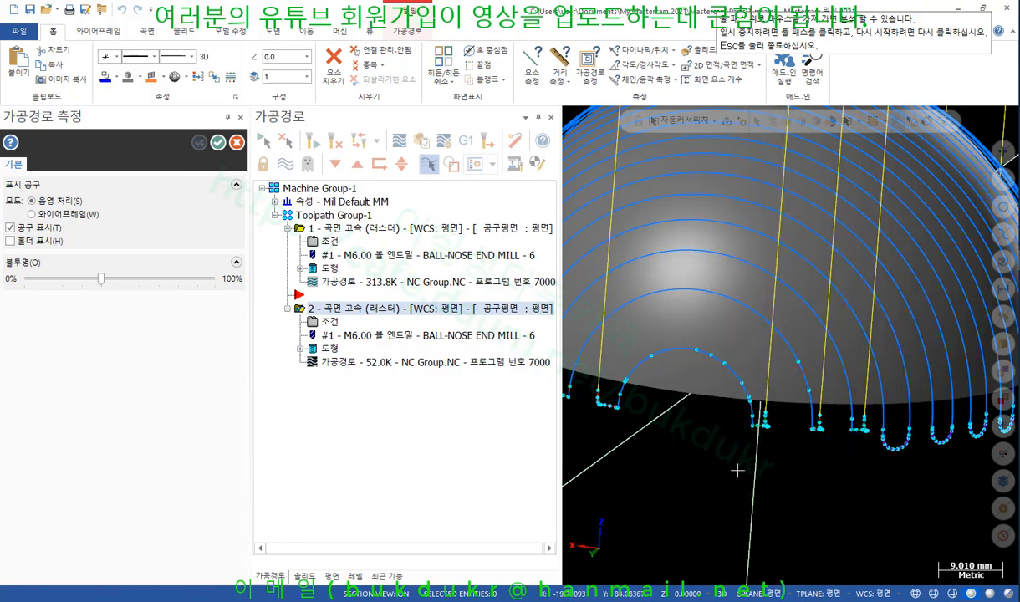
key(Escape)
Step: Compare the toolpaths and toolpath sizes of the first and second raster operations
scroll(732, 258, down, 2)
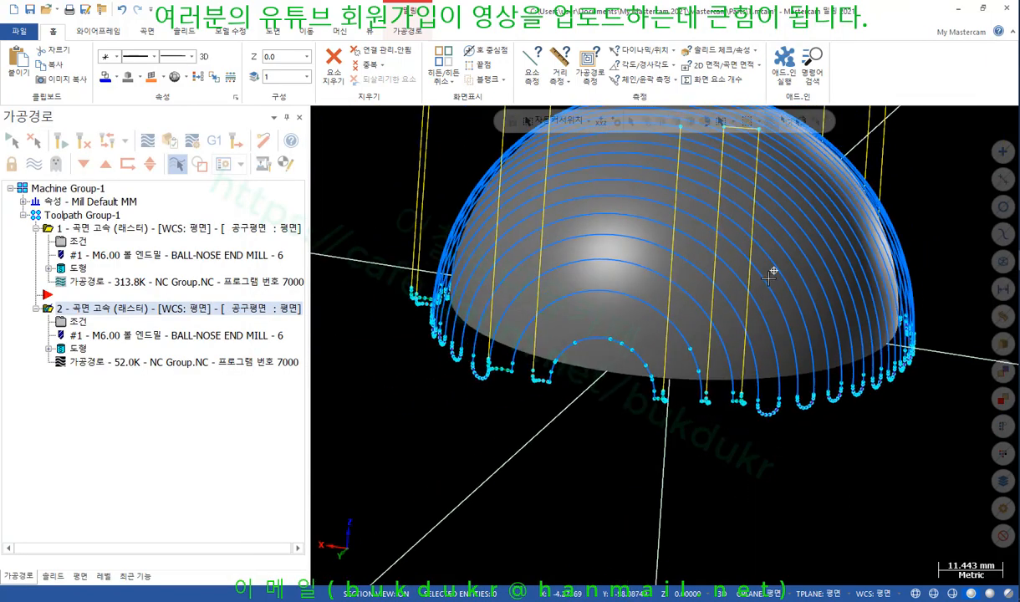
middle_drag(732, 258, 752, 308)
scroll(751, 307, down, 2)
scroll(783, 203, up, 1)
mouse_move(783, 202)
middle_down()
mouse_move(711, 226)
mouse_move(793, 185)
middle_up()
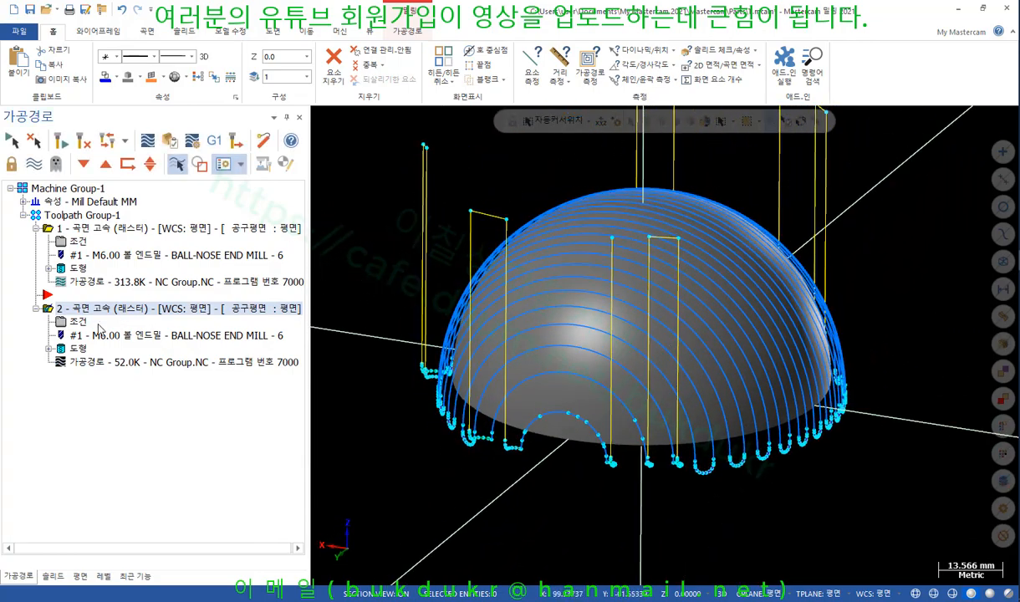
click(105, 228)
click(90, 310)
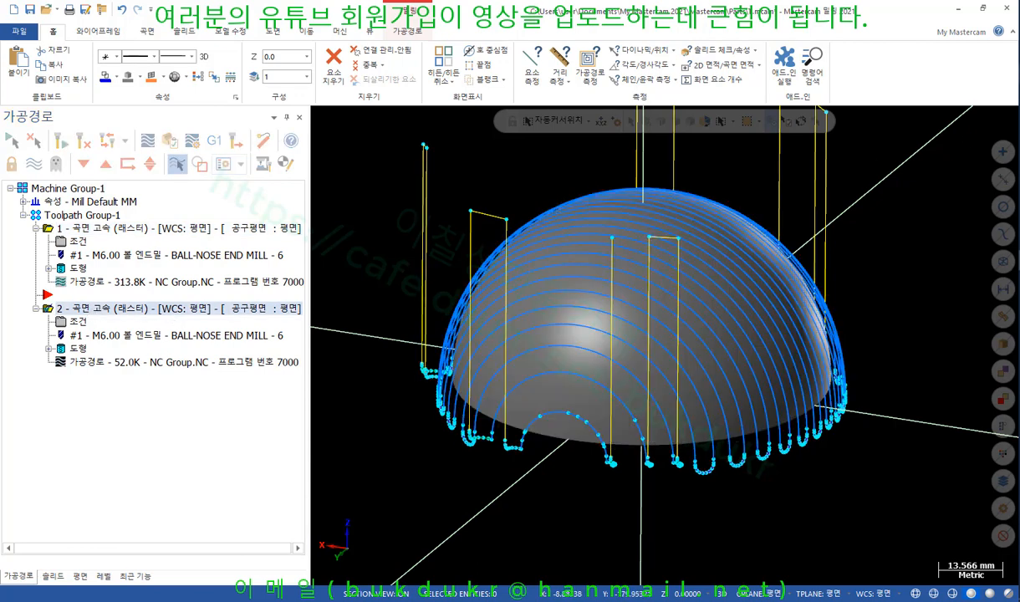
mouse_move(136, 371)
mouse_down()
mouse_move(102, 369)
mouse_move(143, 352)
mouse_move(145, 371)
mouse_up()
mouse_move(137, 287)
mouse_down()
mouse_move(107, 275)
mouse_move(153, 271)
mouse_move(130, 287)
mouse_up()
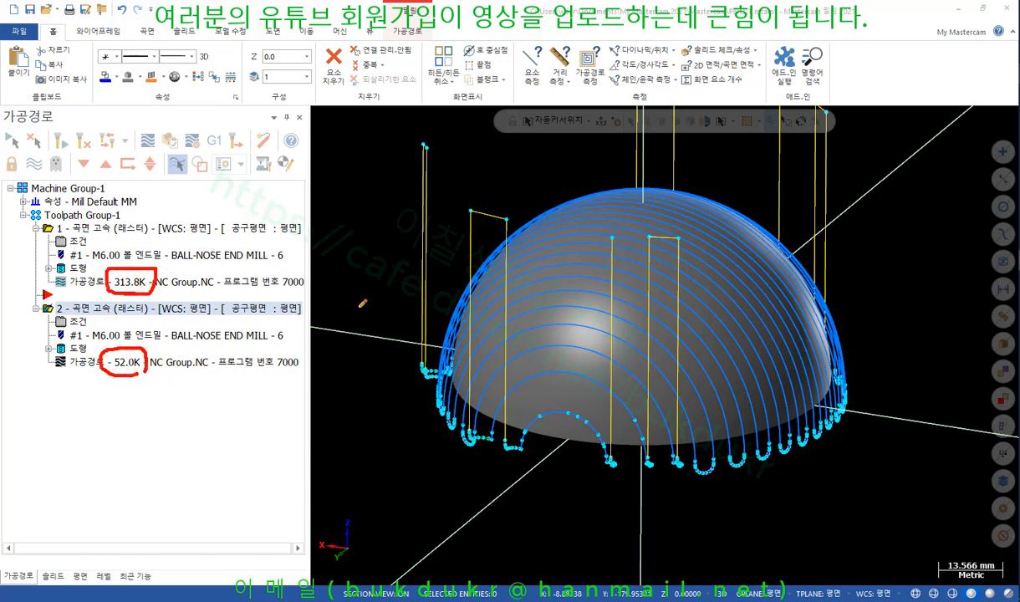
right_click(341, 287)
click(393, 449)
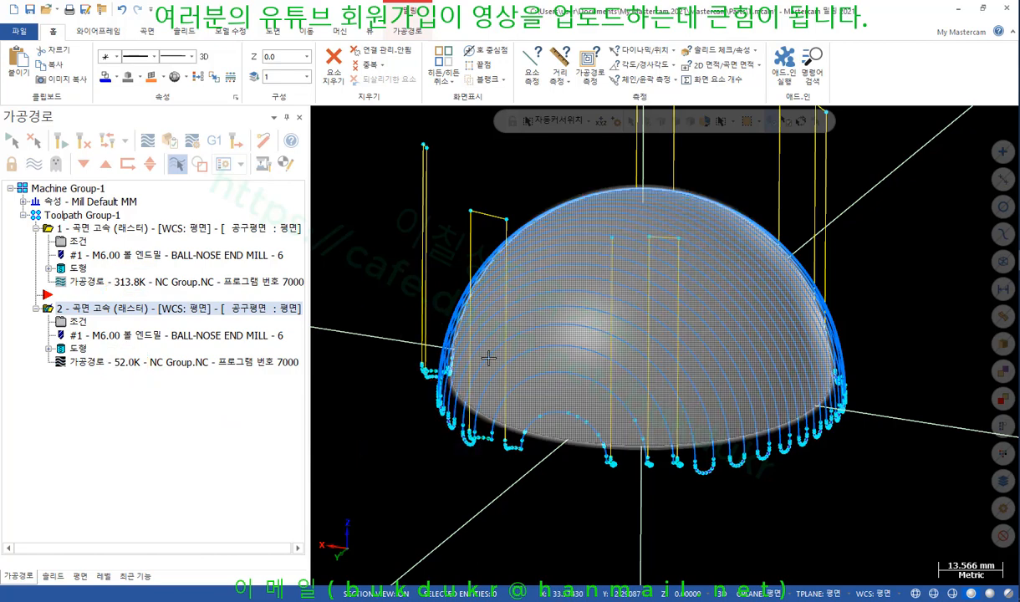
Step: Post-process only the first raster operation to the NC file NC Group.NC
click(99, 227)
click(212, 140)
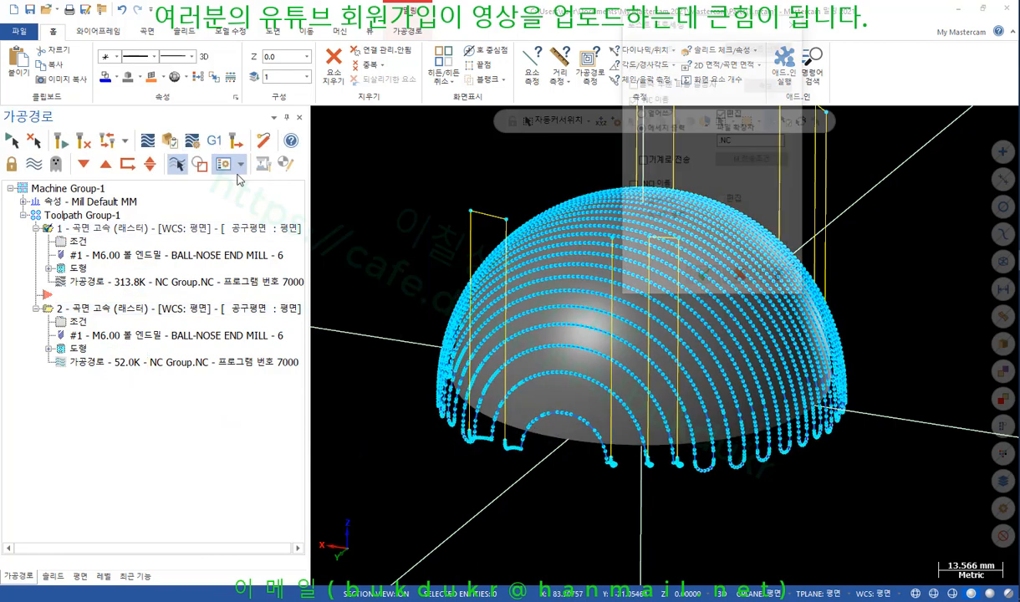
click(703, 279)
click(551, 338)
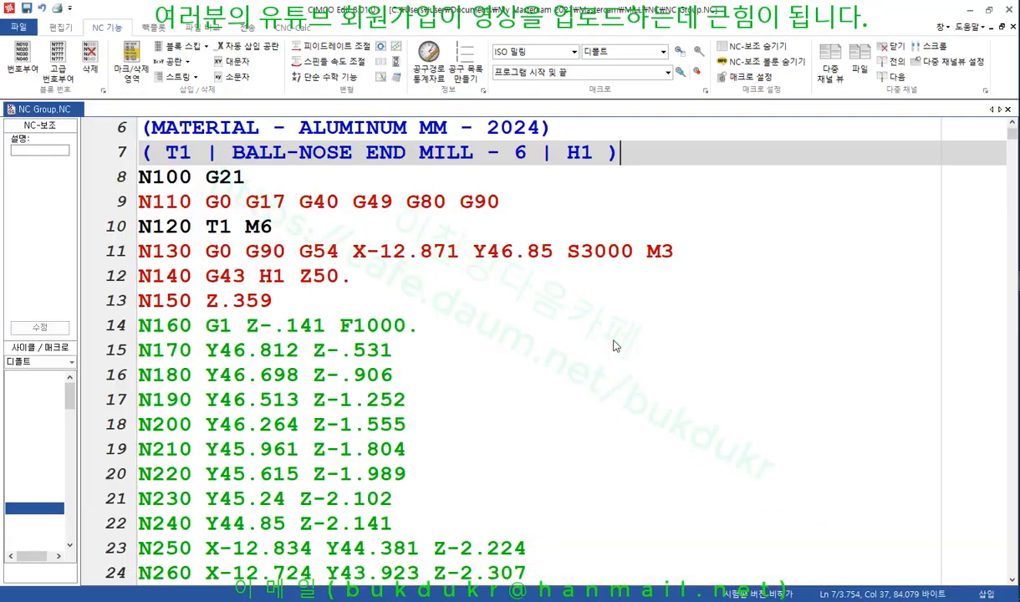
Step: Backplot the posted NC program in CIMCO Edit and inspect the dome toolpath from a rotated angle
click(149, 28)
click(19, 55)
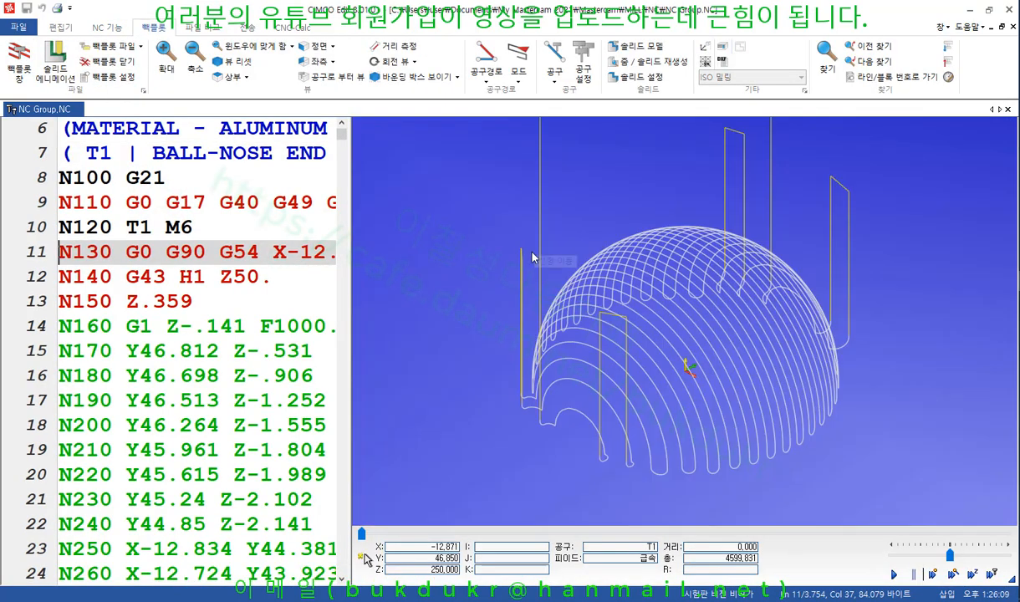
scroll(690, 304, up, 2)
scroll(691, 304, down, 2)
mouse_move(688, 297)
mouse_down()
mouse_move(734, 304)
mouse_move(740, 332)
mouse_move(725, 301)
mouse_up()
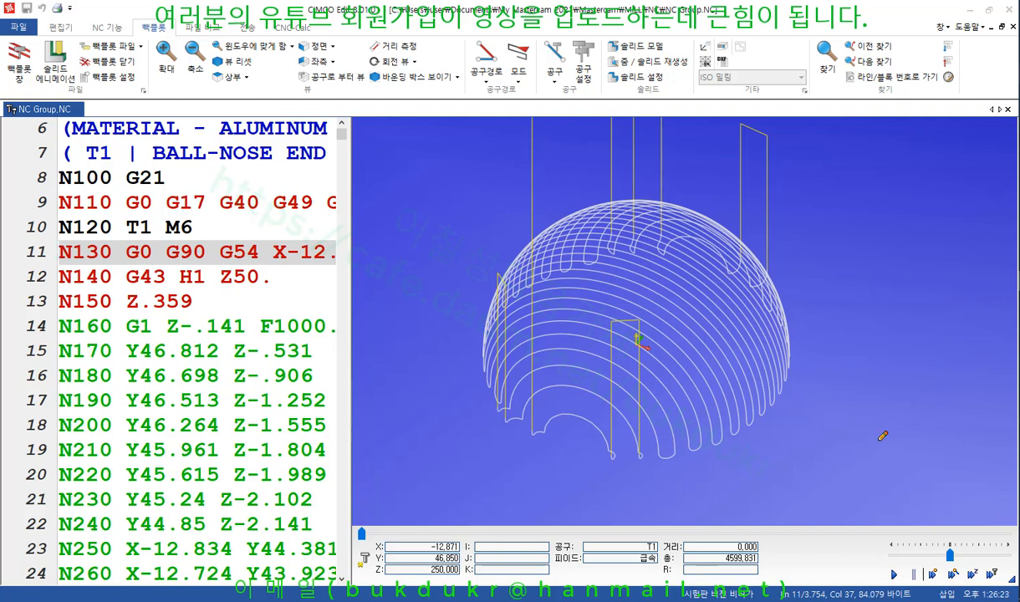
drag(826, 593, 855, 547)
drag(799, 510, 795, 554)
mouse_move(784, 531)
mouse_down()
mouse_move(797, 562)
mouse_move(832, 513)
mouse_up()
right_click(896, 302)
click(928, 442)
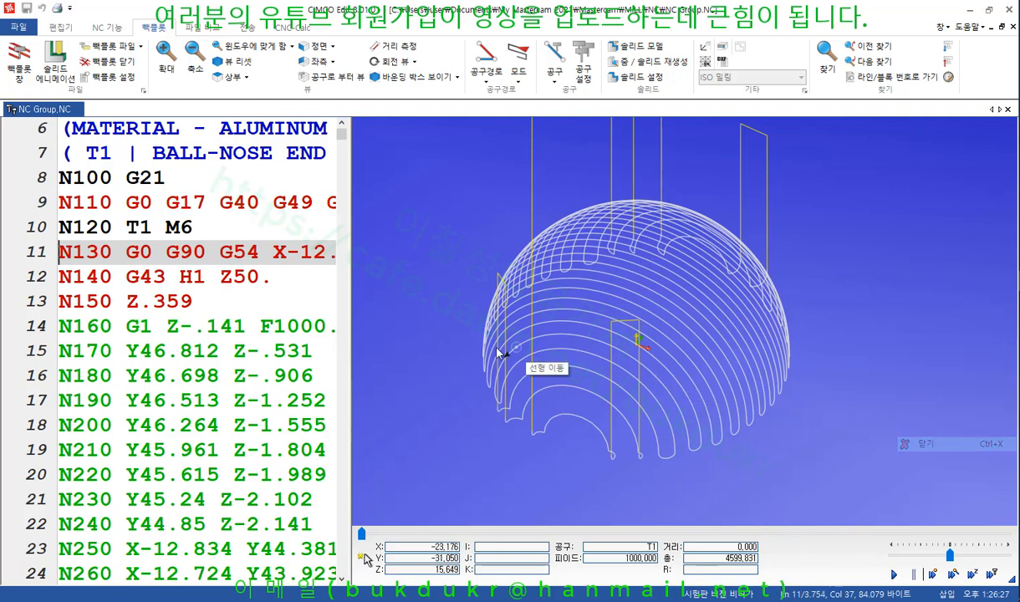
Step: Go to the end of the NC program and highlight the block number 7840 on the M30 line
mouse_move(341, 133)
mouse_down()
mouse_move(340, 517)
mouse_move(324, 559)
mouse_up()
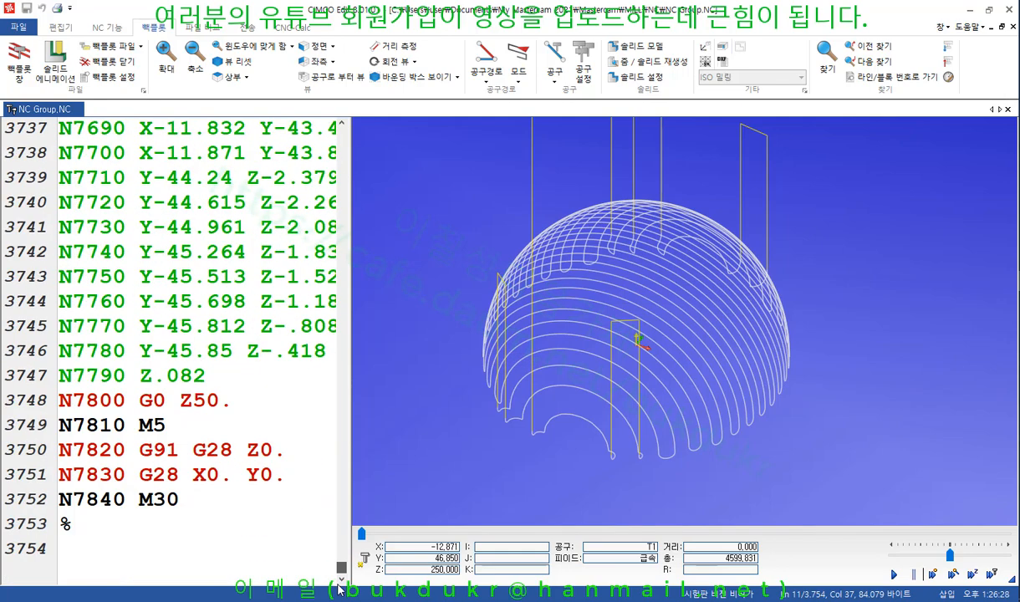
click(80, 503)
drag(79, 503, 126, 502)
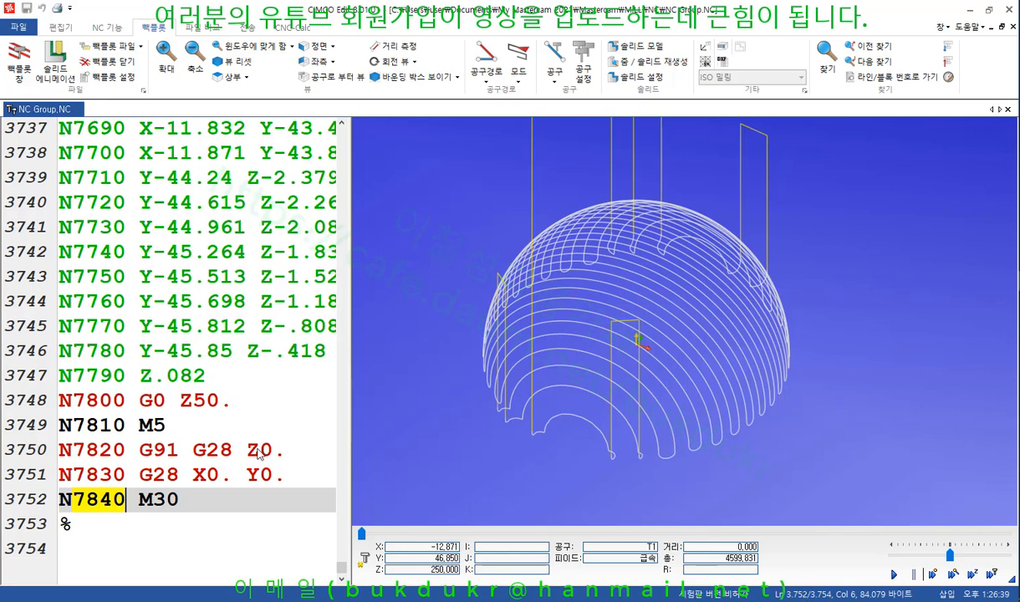
Step: Check the tool position in the backplot at blocks N7710, N7720 and N7810 of the NC program
click(127, 202)
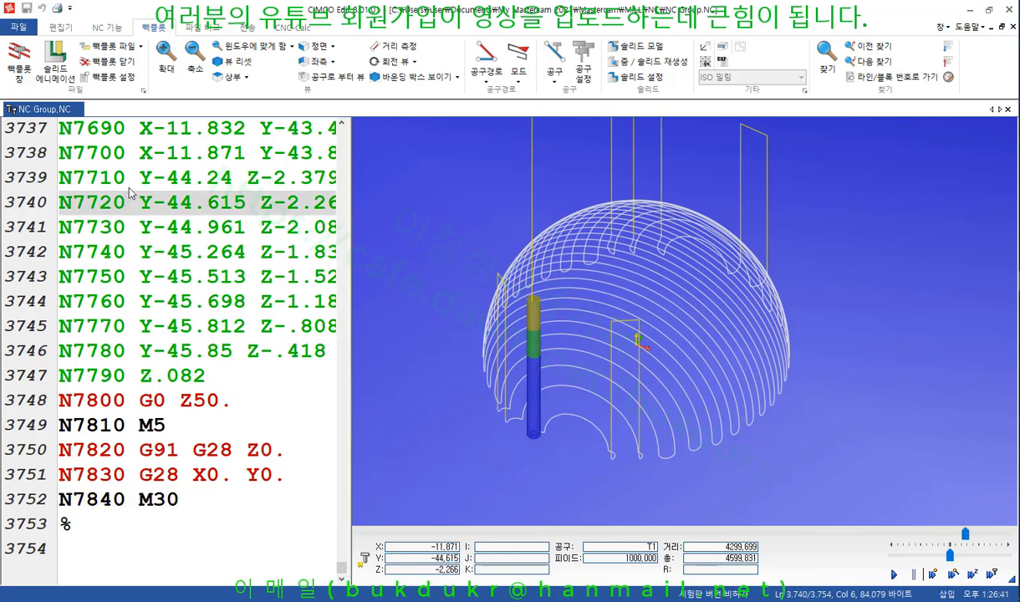
click(111, 175)
click(112, 199)
scroll(130, 400, up, 7)
scroll(144, 412, down, 7)
click(102, 425)
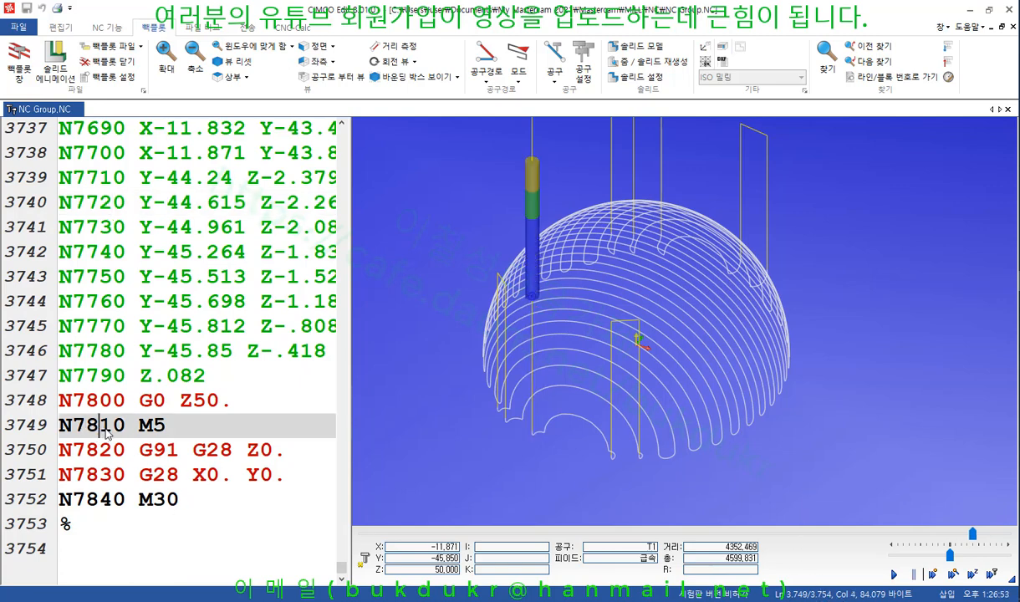
click(126, 427)
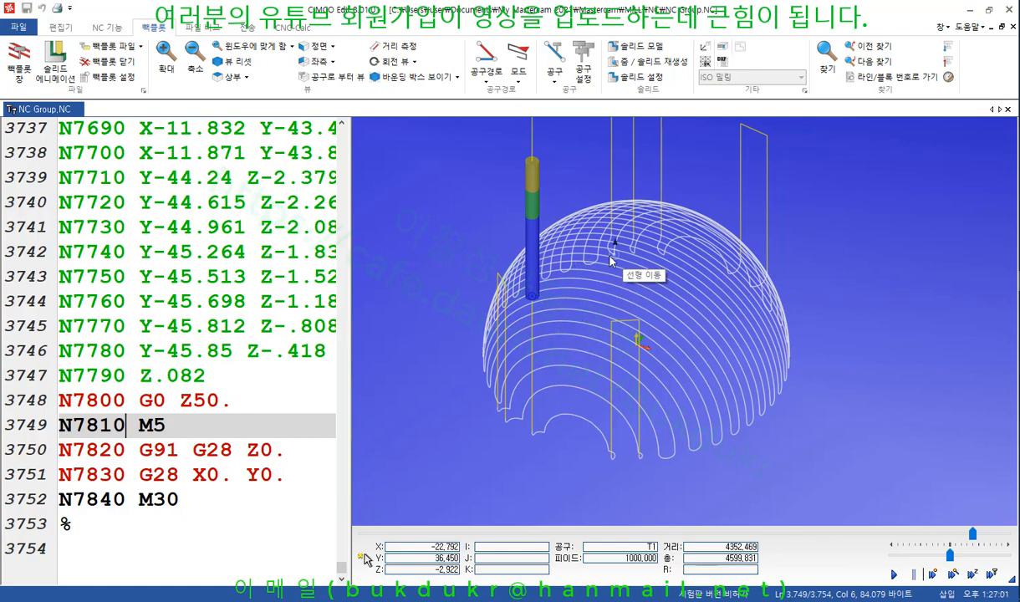
Step: Show the individual points along the toolpath in the backplot and examine the dome passes up close
scroll(595, 406, up, 3)
click(524, 78)
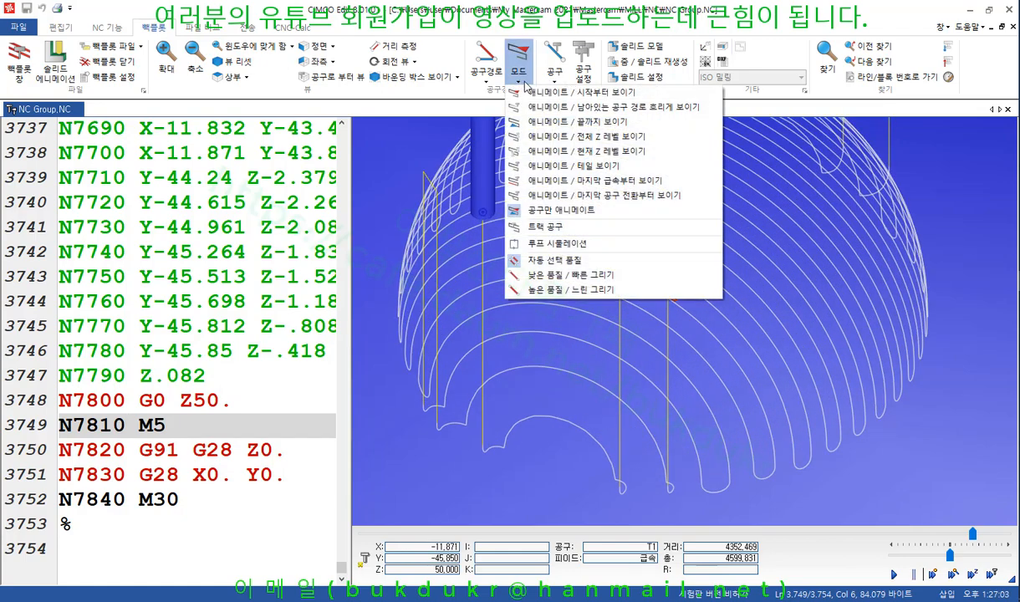
click(490, 79)
click(507, 108)
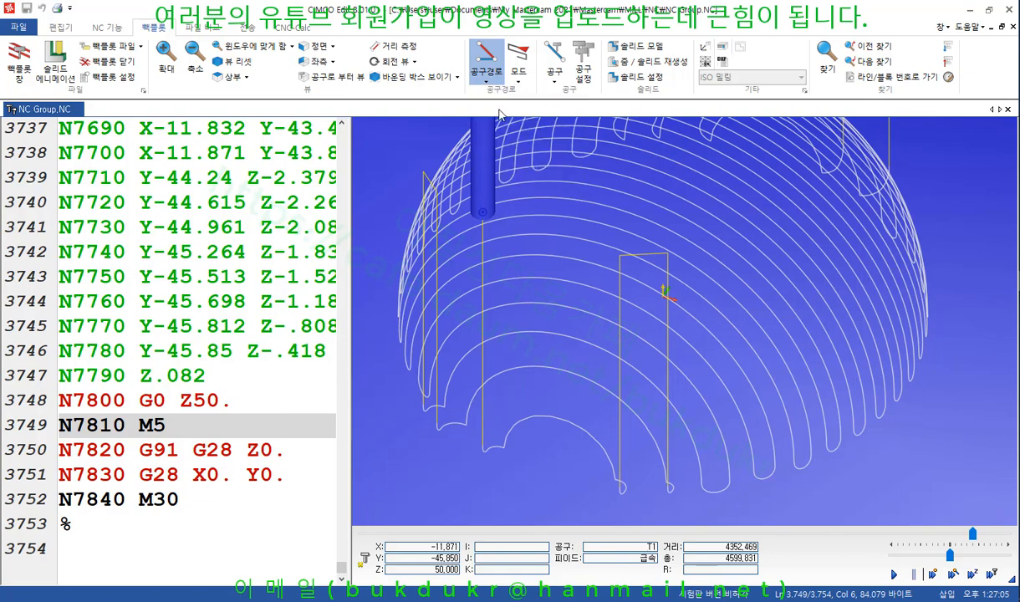
scroll(670, 332, up, 4)
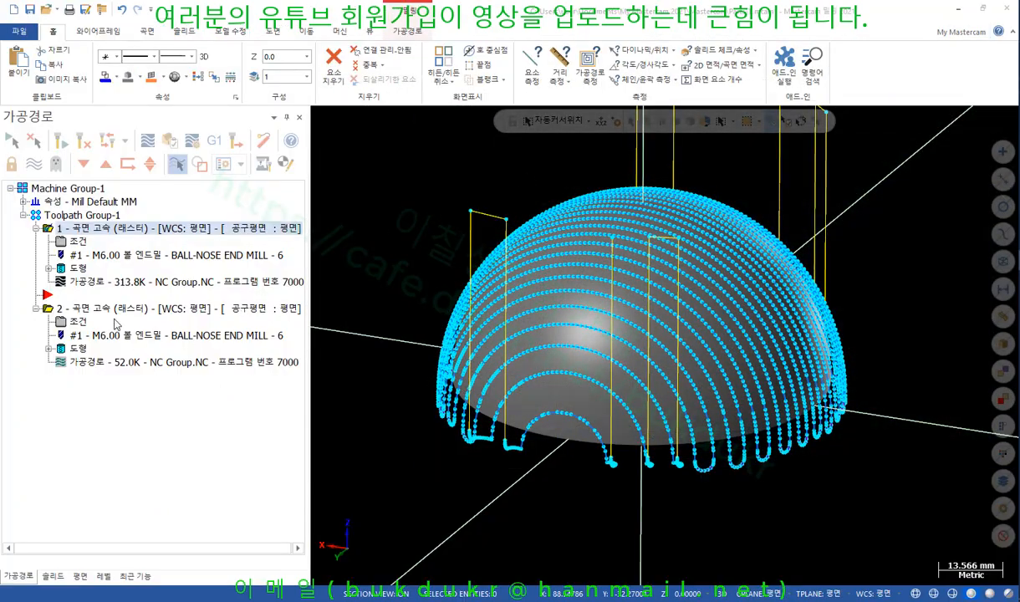
Step: Post-process only the second raster operation, overwriting the NC file, and reload the modified NC Group.NC in CIMCO Edit
click(113, 309)
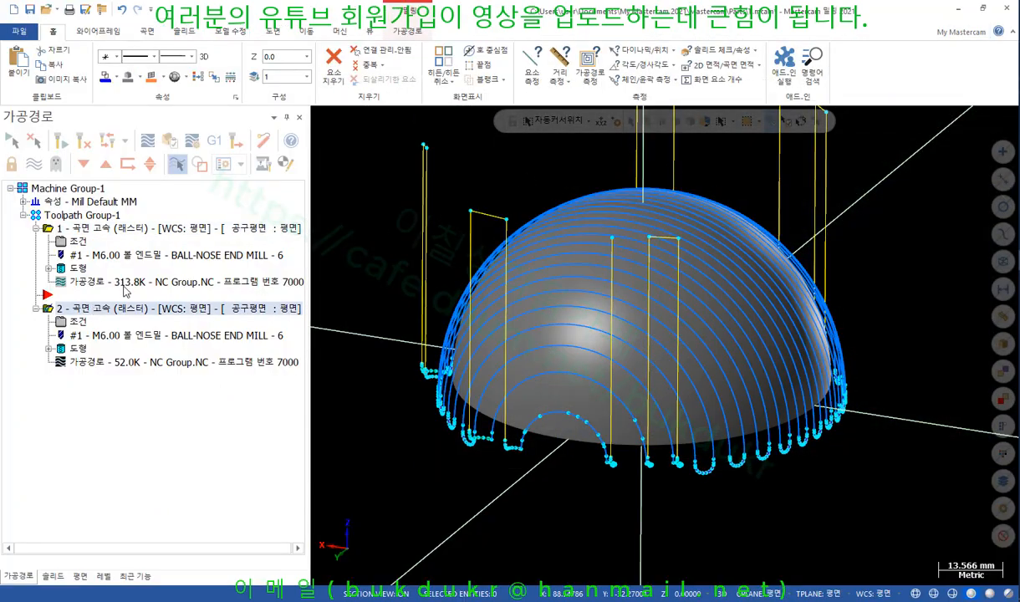
click(215, 141)
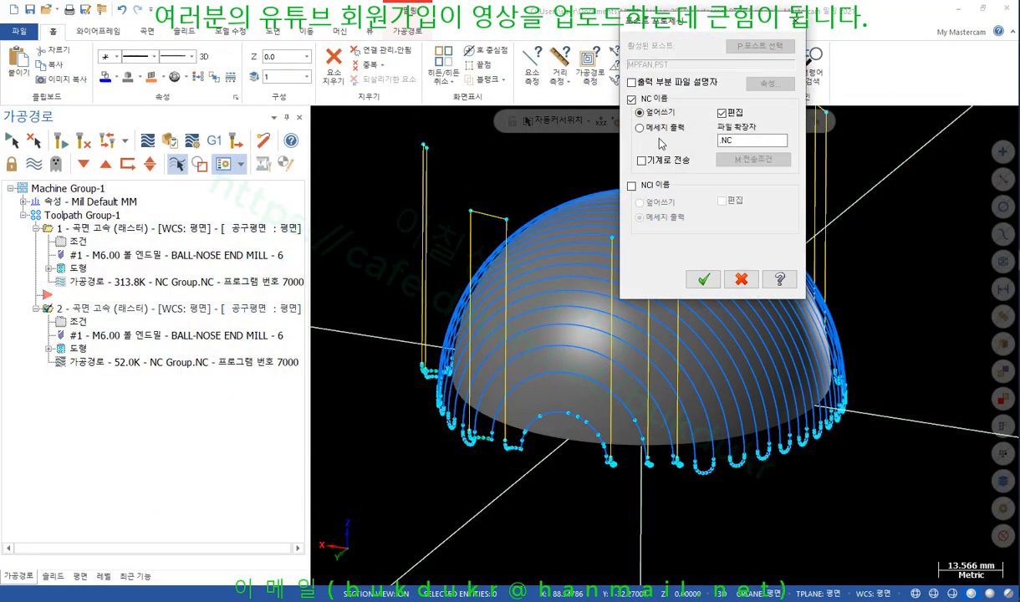
click(703, 280)
click(545, 328)
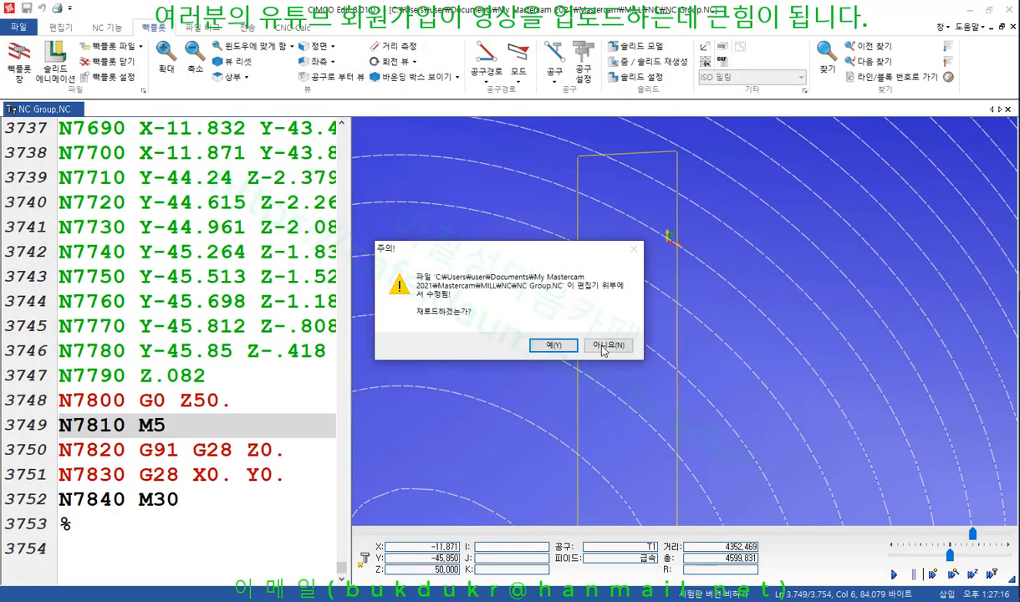
click(548, 345)
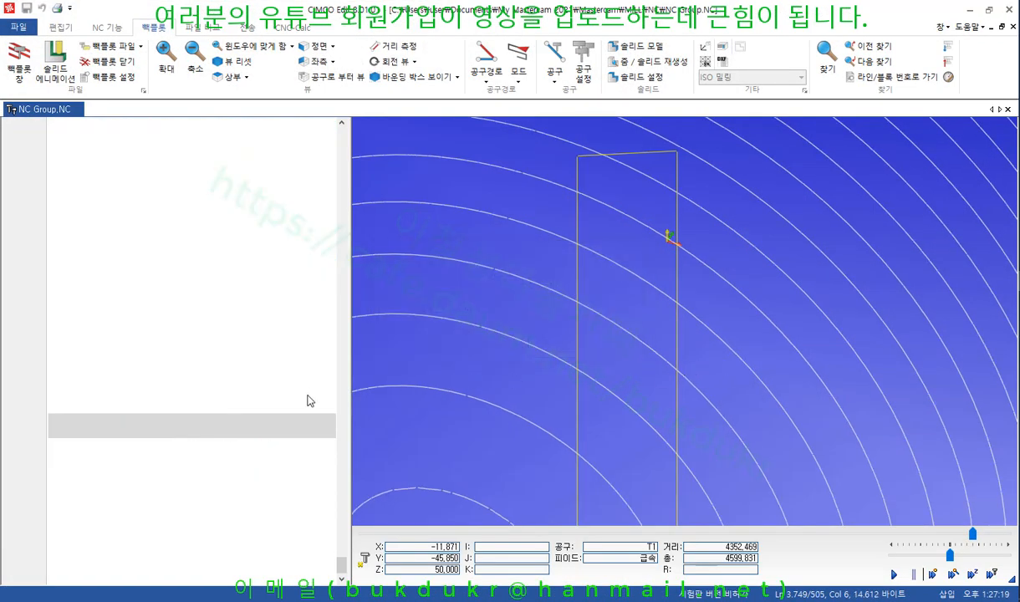
Step: Go to the end of the reloaded NC program and place the cursor on the M30 line at block N5050
scroll(255, 483, up, 1)
mouse_move(336, 560)
mouse_down()
mouse_move(339, 130)
mouse_move(322, 569)
mouse_up()
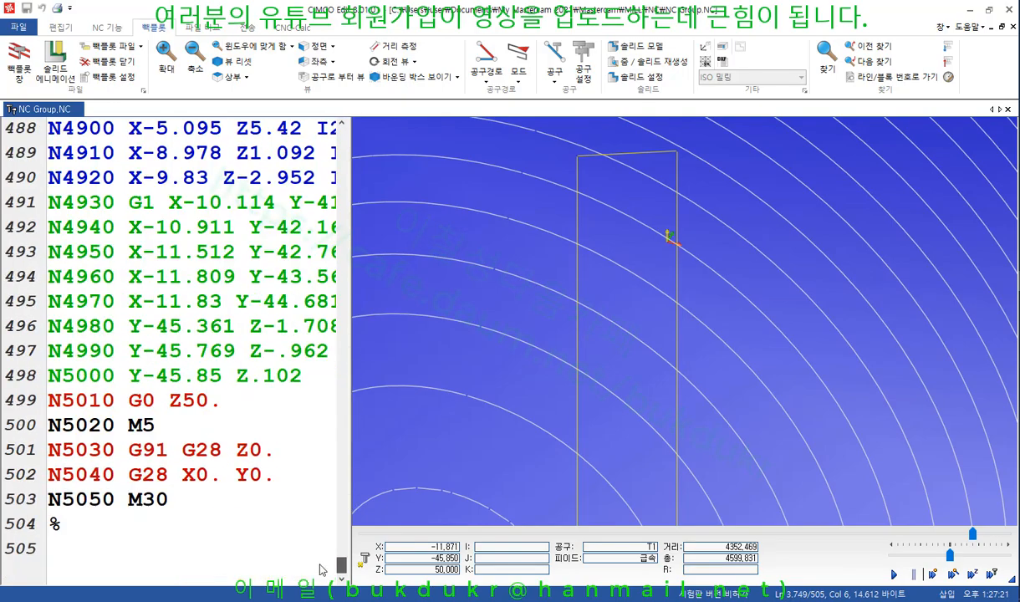
click(88, 499)
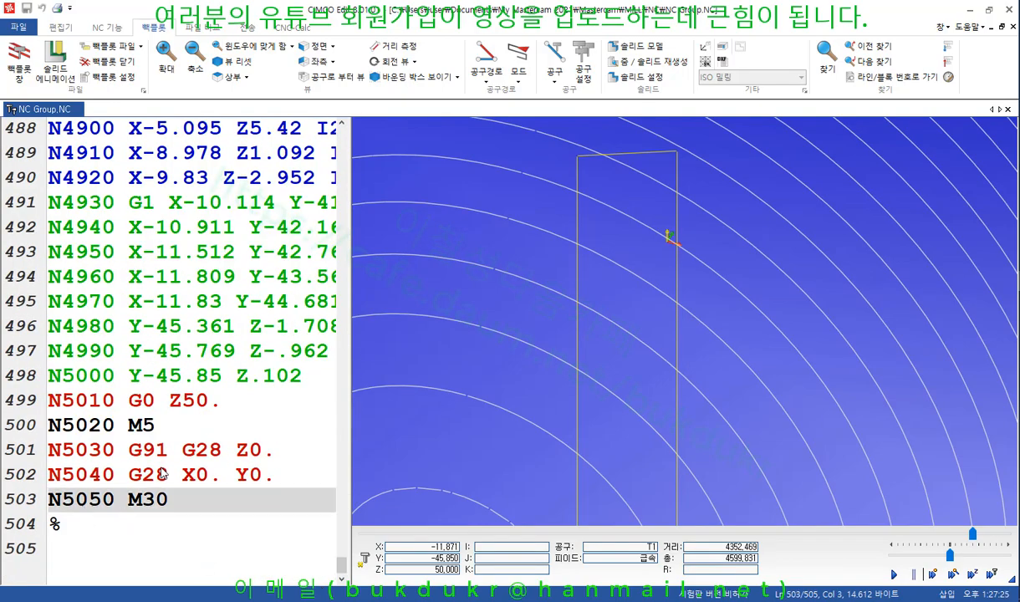
Step: Go back through the G2/G3 arc blocks to the program start and check blocks N100 to N130 in the backplot
scroll(241, 452, up, 17)
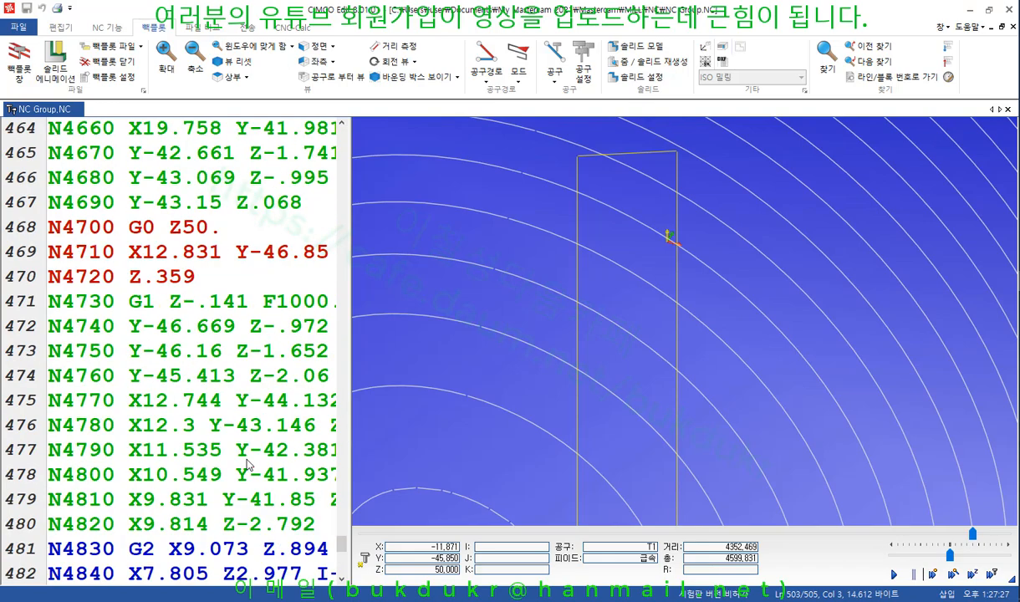
scroll(248, 463, up, 20)
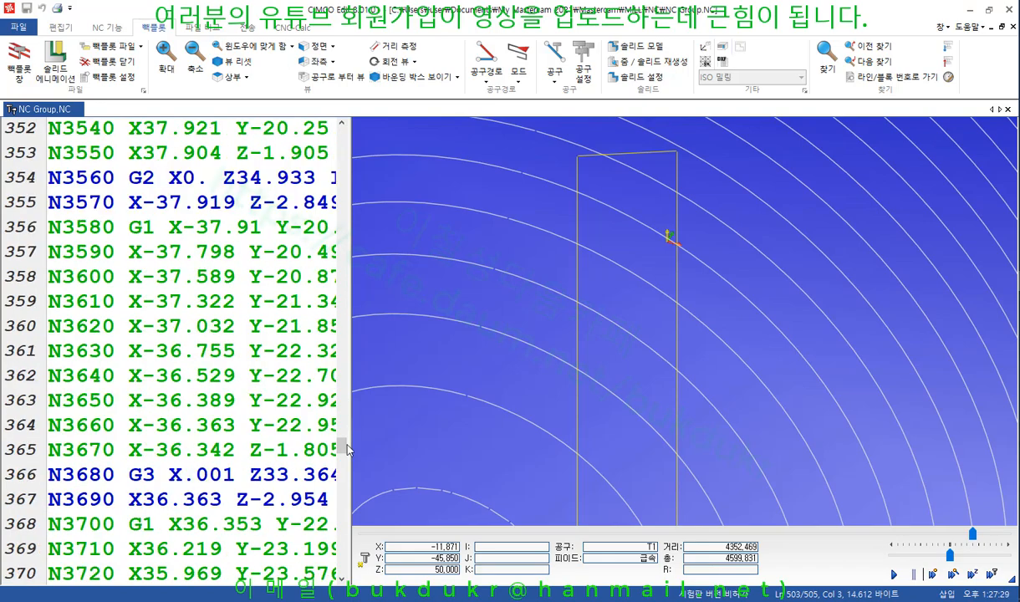
drag(348, 450, 355, 143)
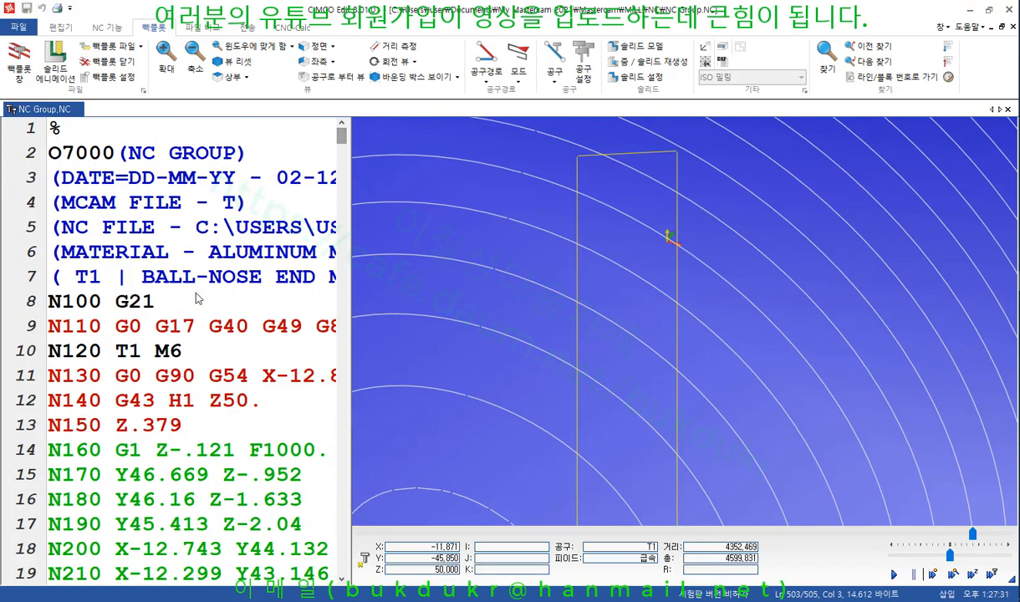
click(114, 302)
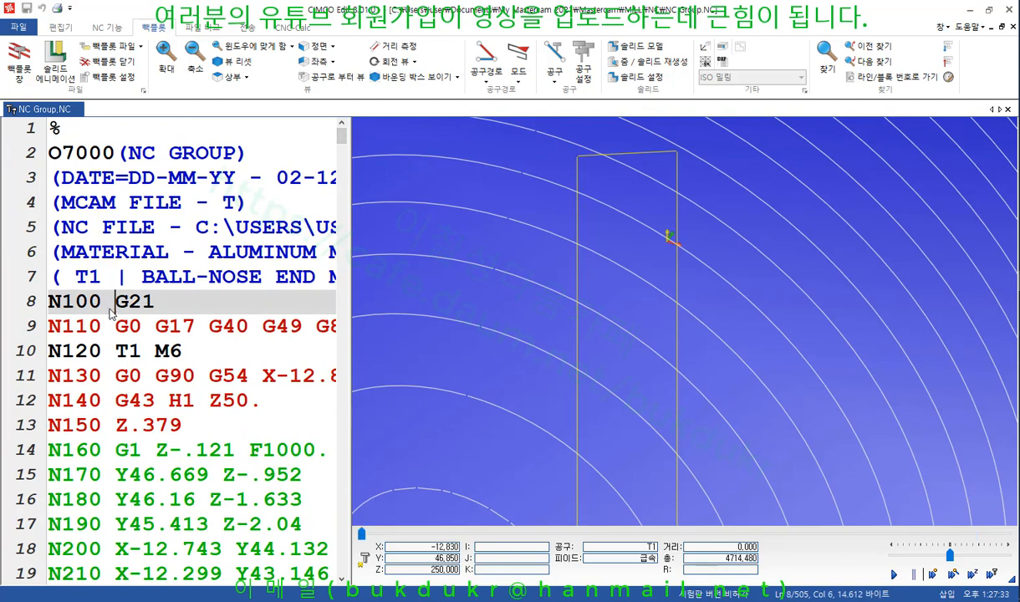
click(106, 321)
click(101, 348)
click(101, 368)
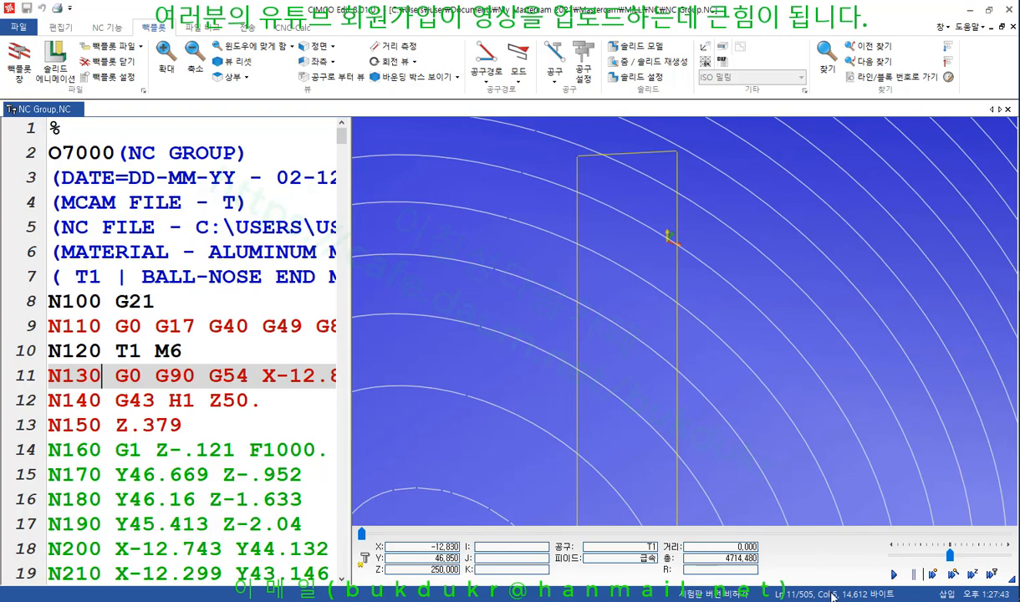
Step: Examine the arc-based dome backplot as a whole and up close at the pass ends and along the arcs
scroll(766, 303, down, 5)
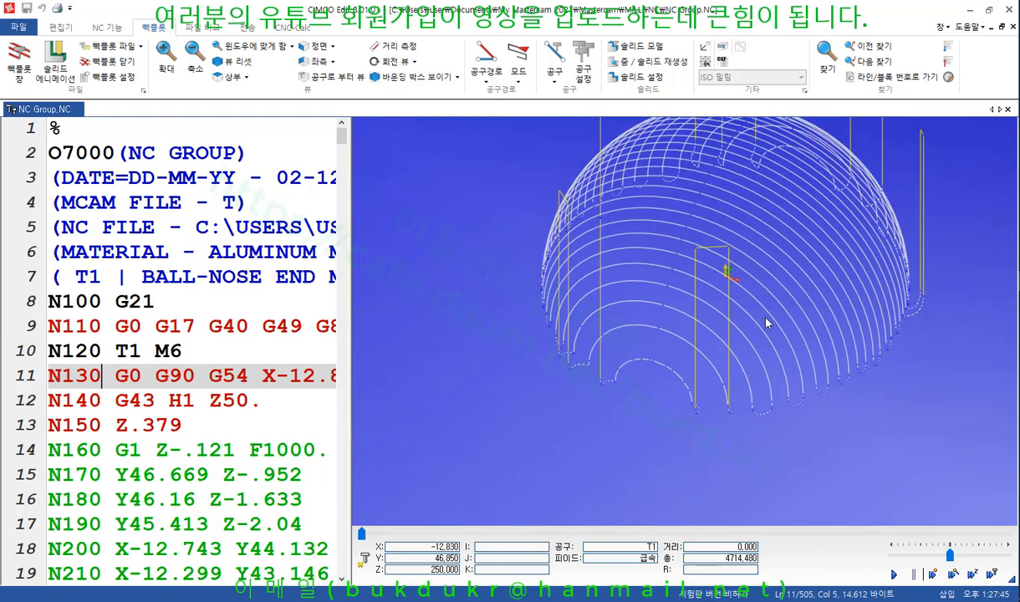
scroll(755, 387, up, 5)
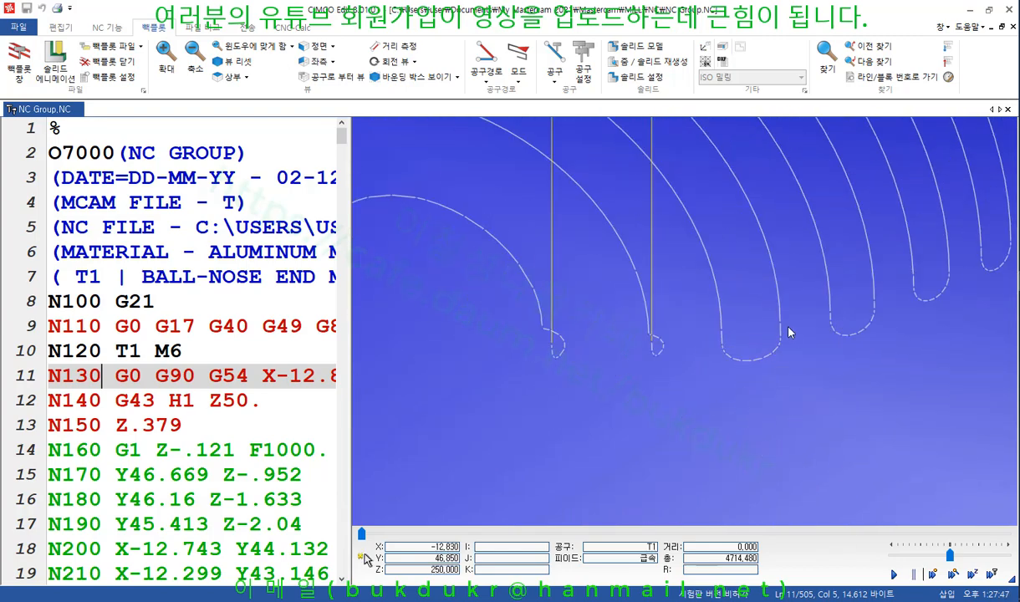
scroll(753, 339, down, 5)
scroll(738, 343, up, 5)
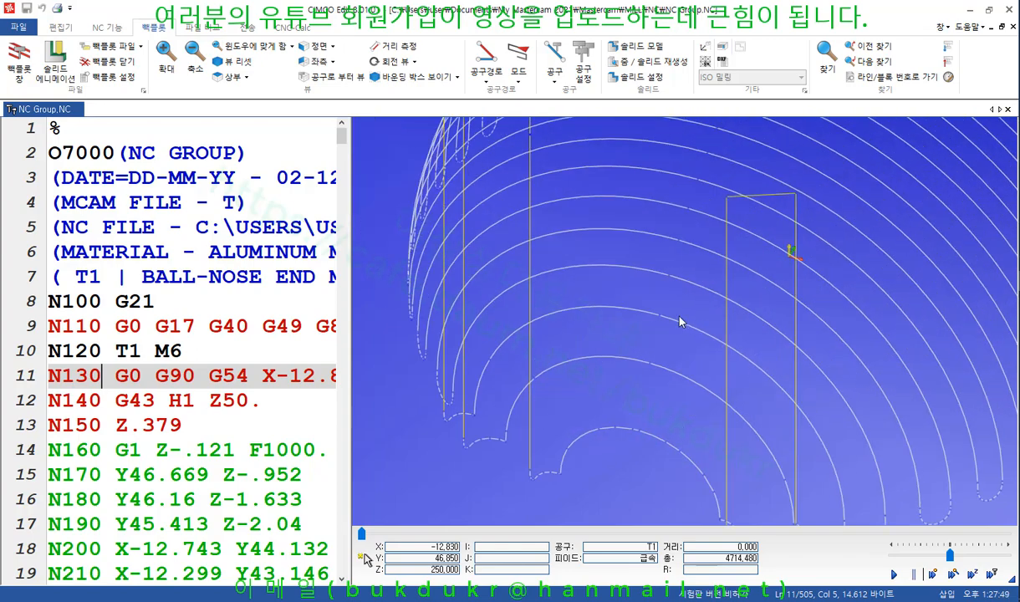
scroll(657, 339, up, 5)
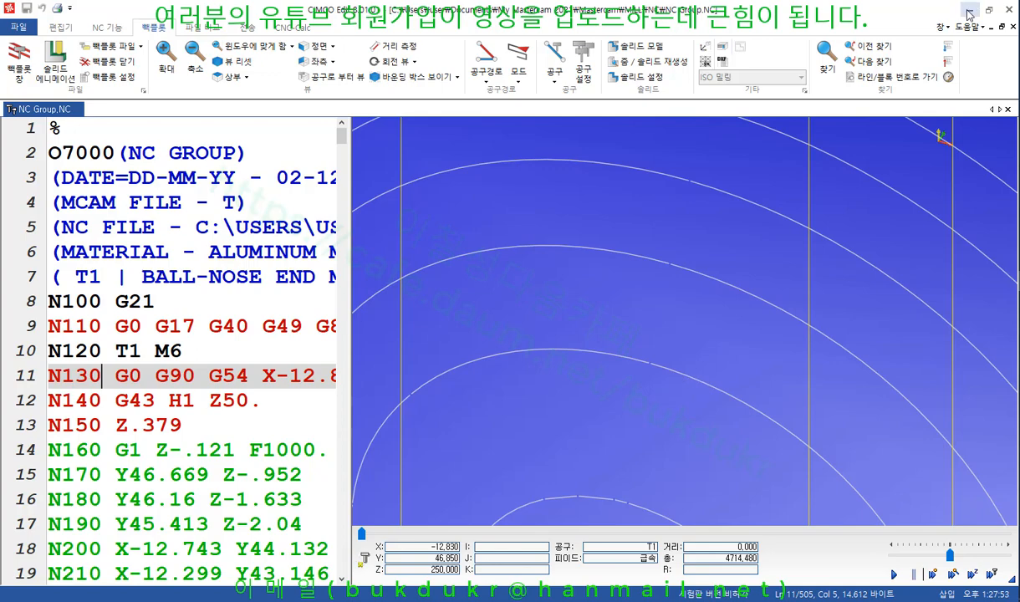
Step: Leave CIMCO Edit for Mastercam and compare the first and second raster toolpaths on the dome, ending with the second selected
click(1008, 9)
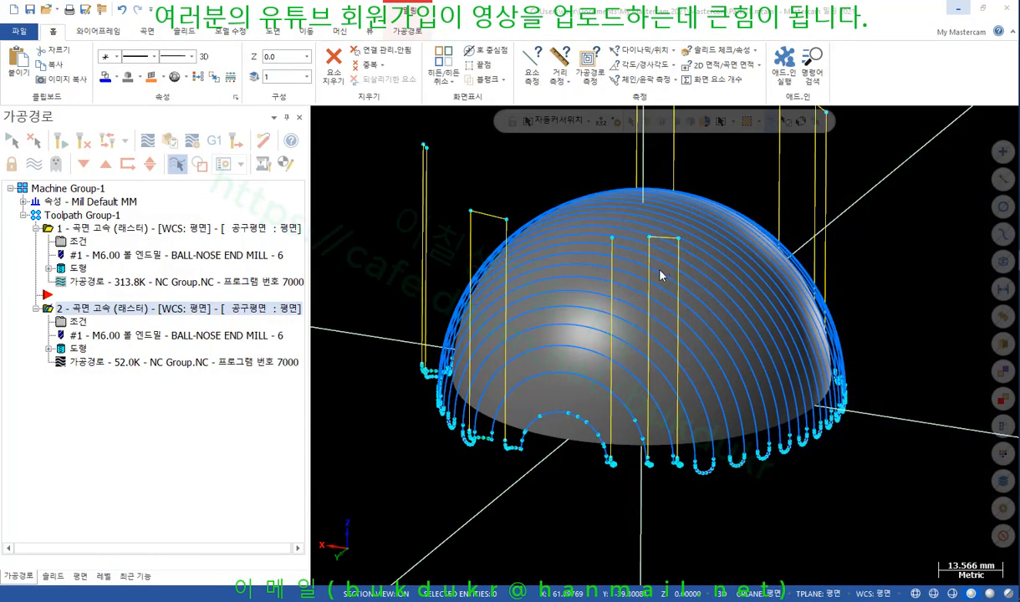
click(109, 229)
click(130, 311)
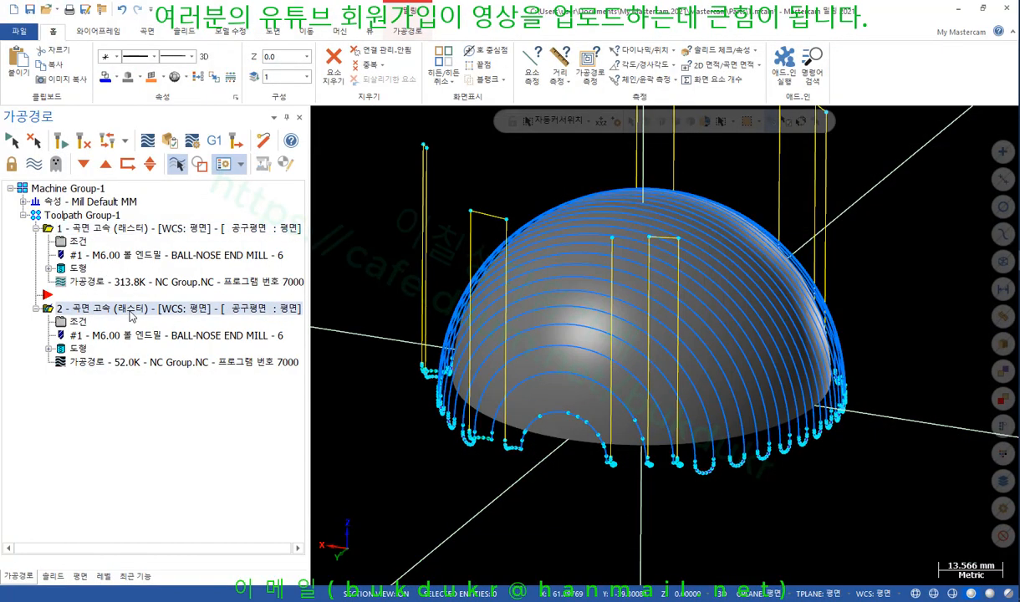
scroll(563, 349, up, 5)
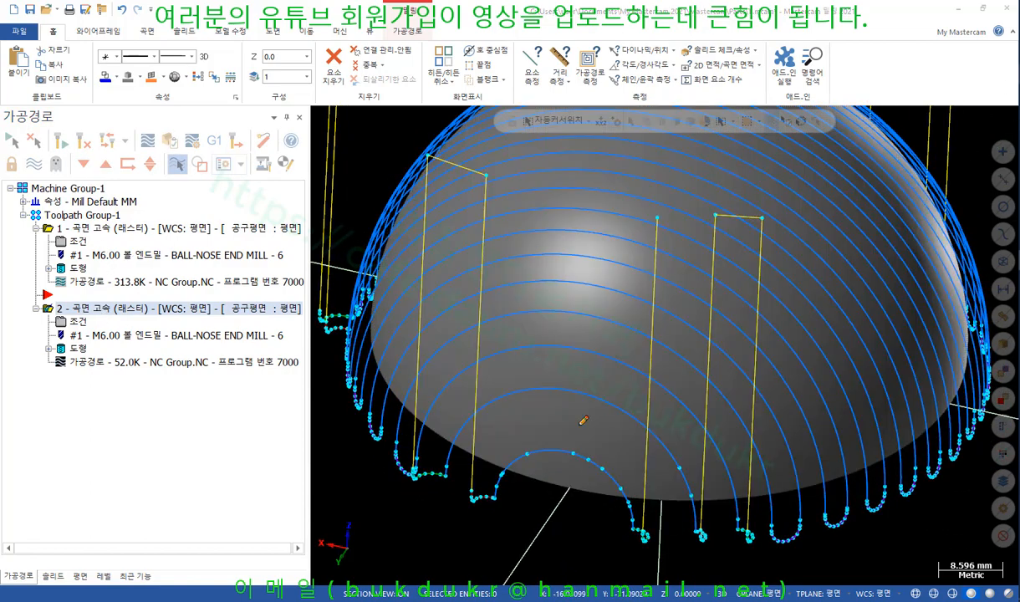
drag(588, 358, 587, 341)
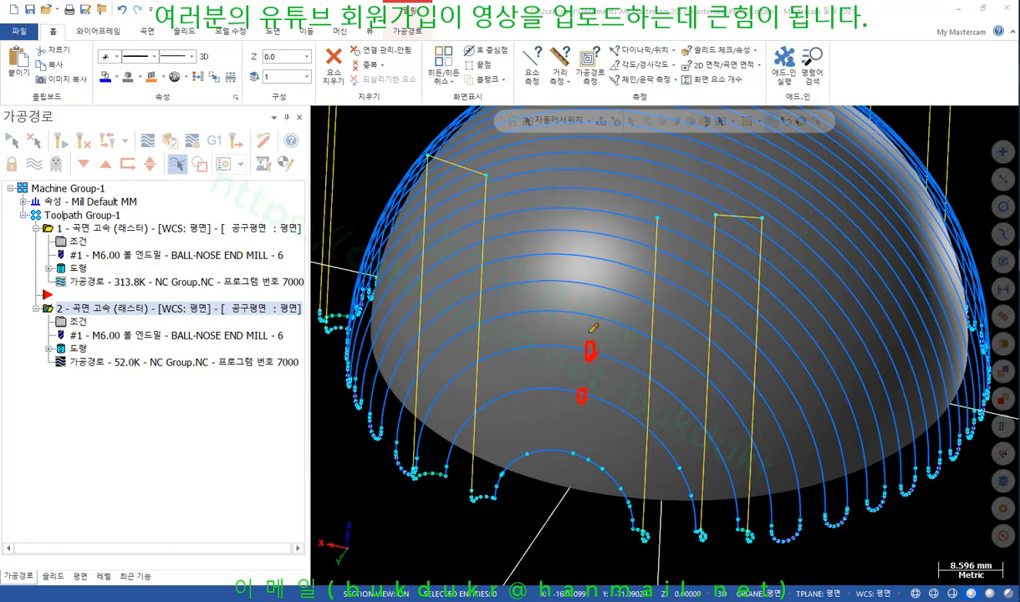
mouse_move(516, 199)
mouse_down()
mouse_move(548, 247)
mouse_move(500, 294)
mouse_up()
mouse_move(558, 212)
mouse_down()
mouse_move(580, 194)
mouse_move(579, 217)
mouse_up()
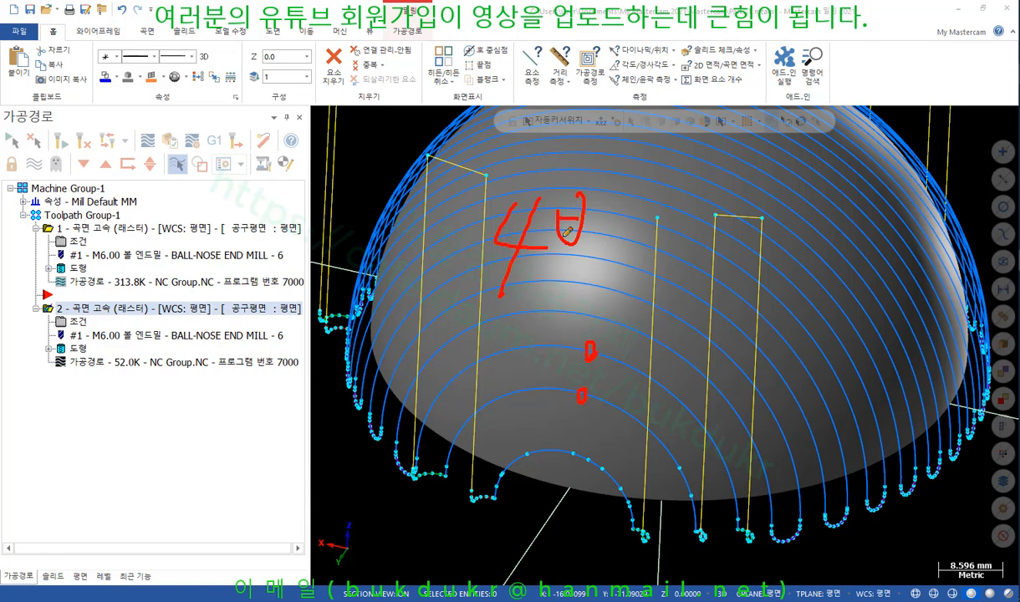
drag(540, 253, 589, 253)
mouse_move(567, 255)
mouse_down()
mouse_move(564, 275)
mouse_move(594, 282)
mouse_up()
mouse_move(590, 226)
mouse_down()
mouse_move(588, 266)
mouse_move(617, 266)
mouse_up()
mouse_move(629, 216)
mouse_down()
mouse_move(629, 276)
mouse_move(643, 299)
mouse_up()
drag(477, 305, 654, 318)
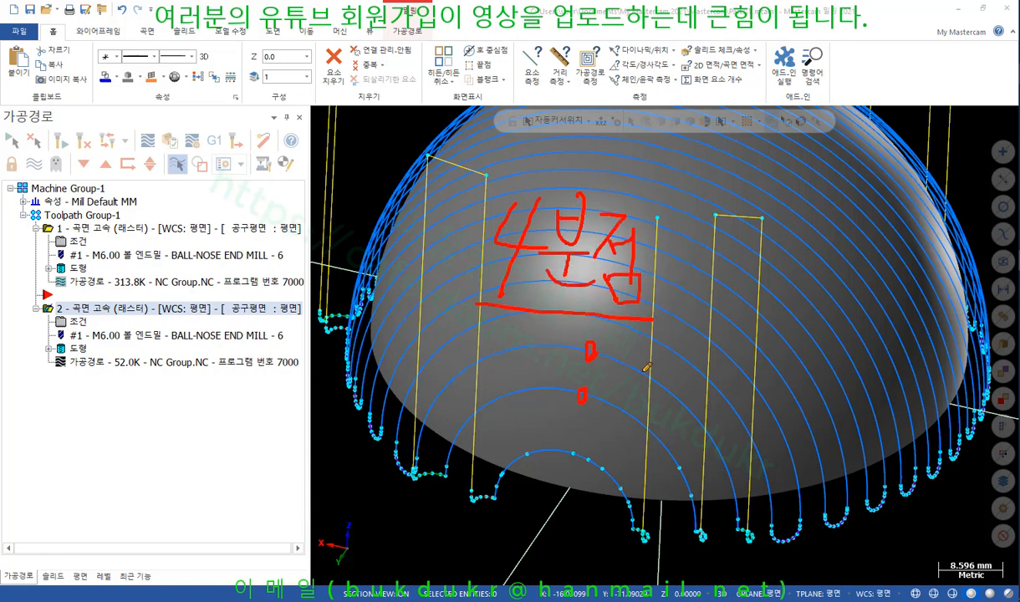
mouse_move(583, 395)
mouse_down()
mouse_move(607, 217)
mouse_move(674, 149)
mouse_move(701, 98)
mouse_up()
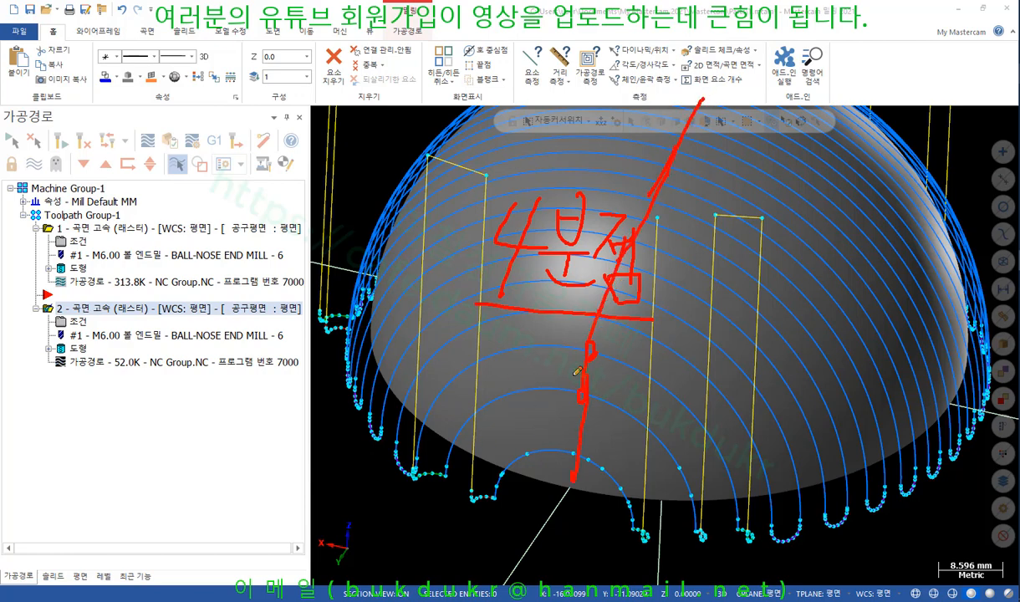
drag(584, 390, 584, 400)
drag(599, 351, 585, 342)
right_click(806, 282)
click(845, 430)
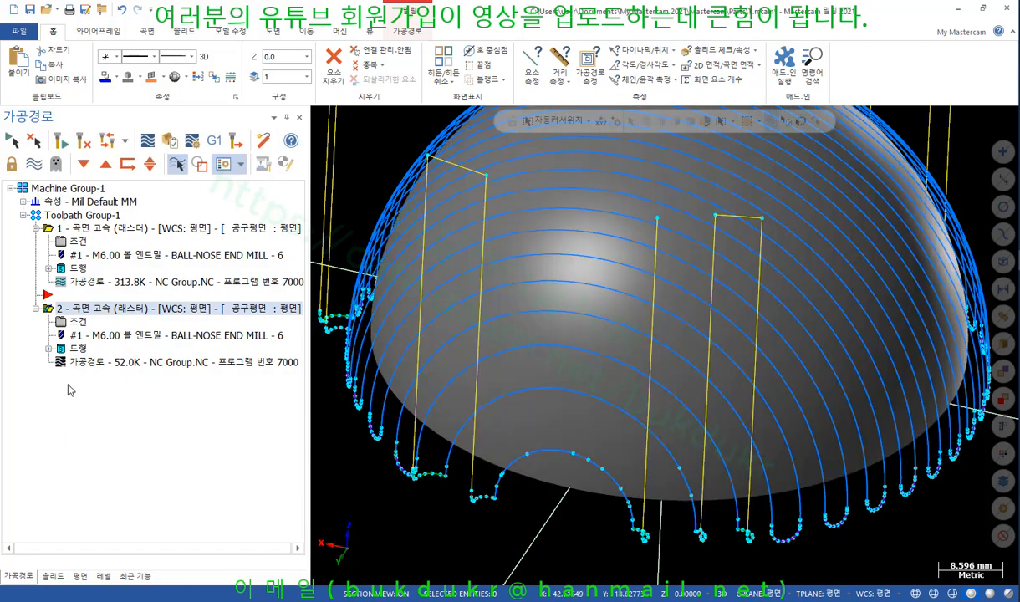
scroll(589, 353, down, 3)
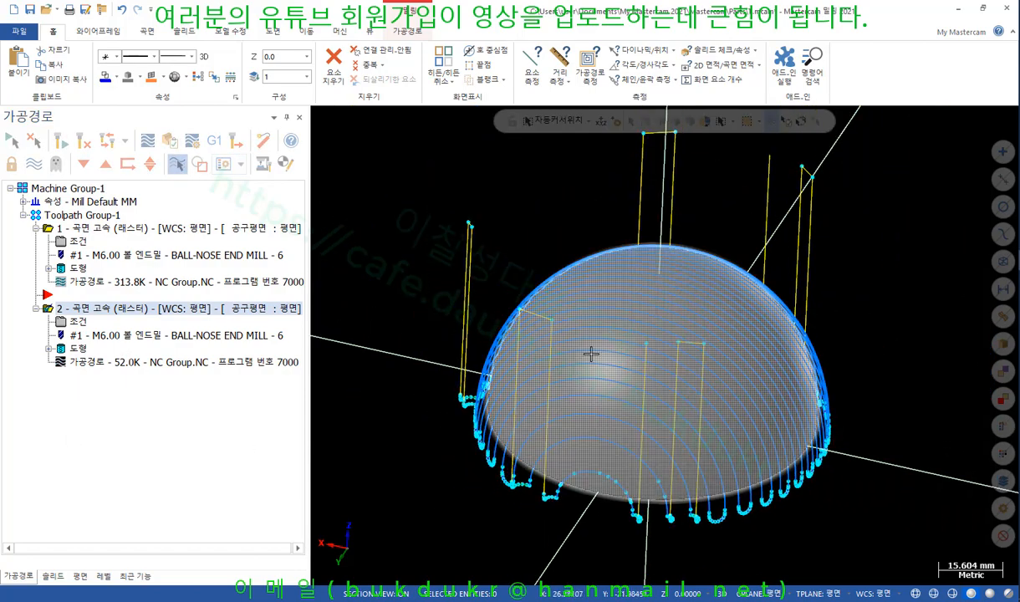
scroll(708, 462, up, 1)
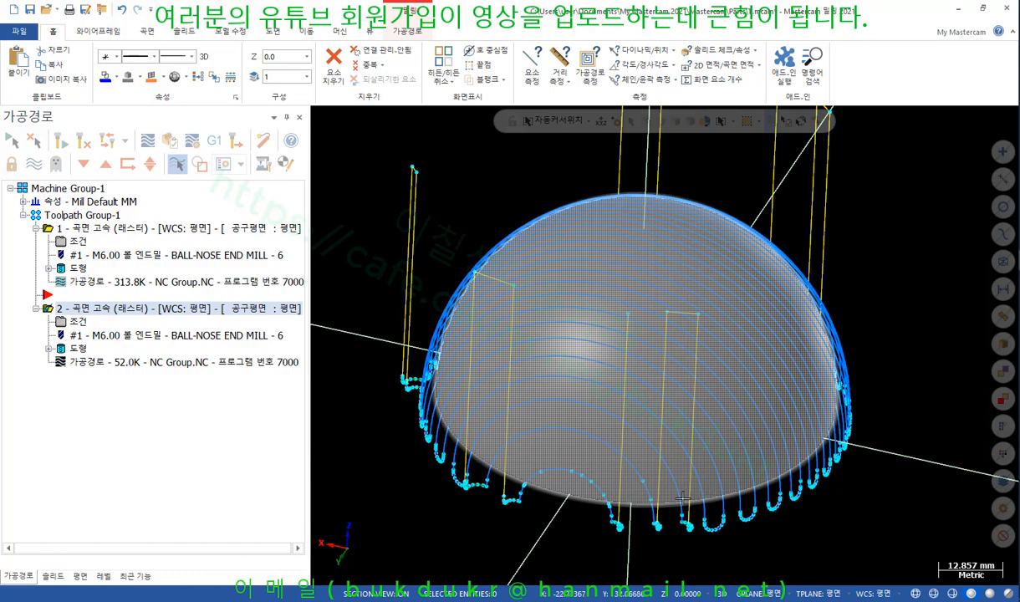
scroll(610, 500, up, 1)
scroll(586, 435, up, 1)
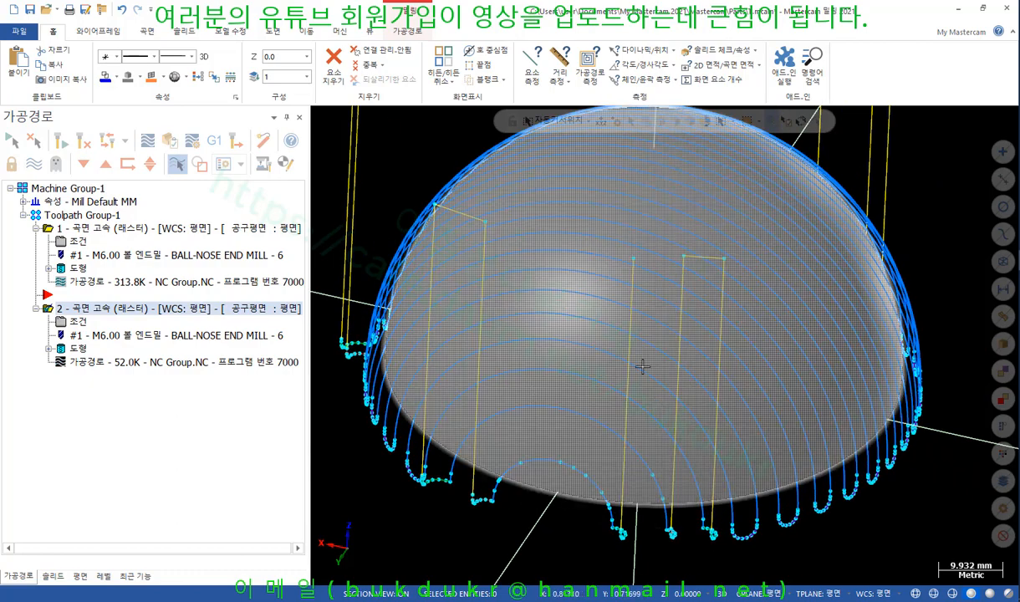
mouse_move(745, 512)
mouse_down()
mouse_move(707, 431)
mouse_move(577, 366)
mouse_move(565, 389)
mouse_up()
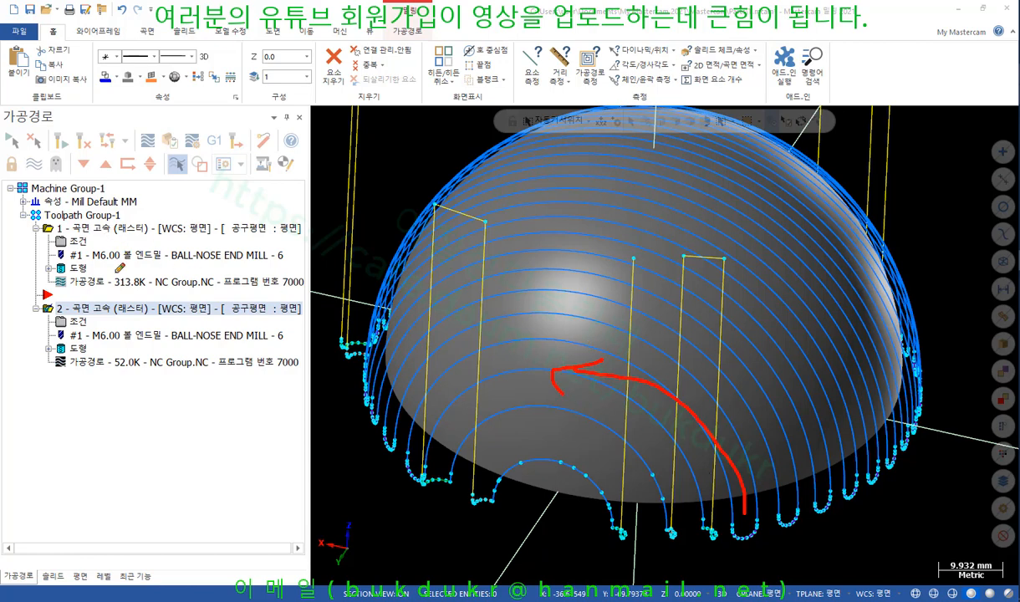
mouse_move(111, 275)
mouse_down()
mouse_move(140, 243)
mouse_move(106, 276)
mouse_up()
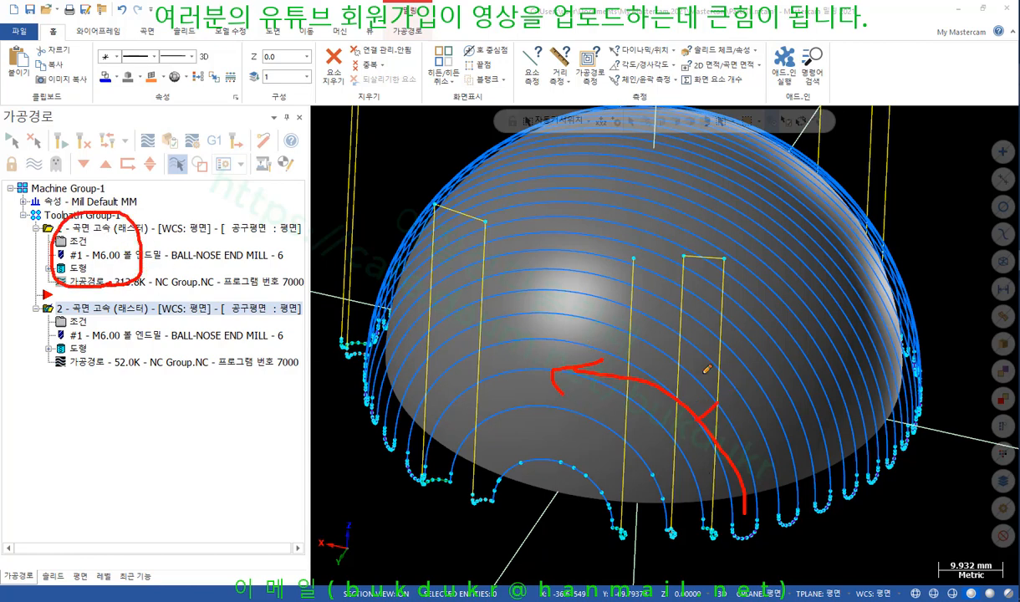
drag(684, 363, 535, 320)
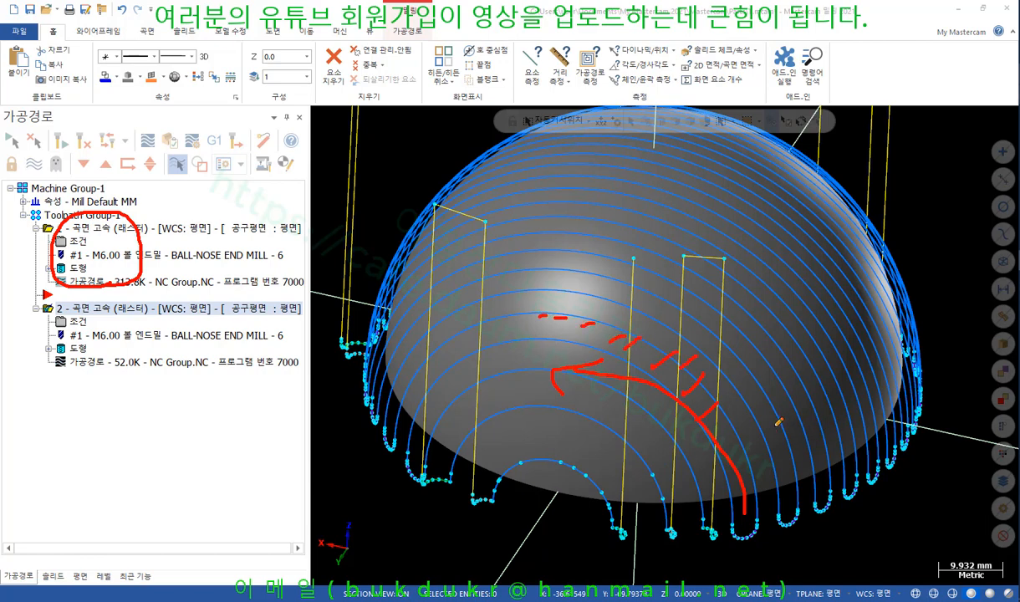
right_click(769, 309)
click(837, 441)
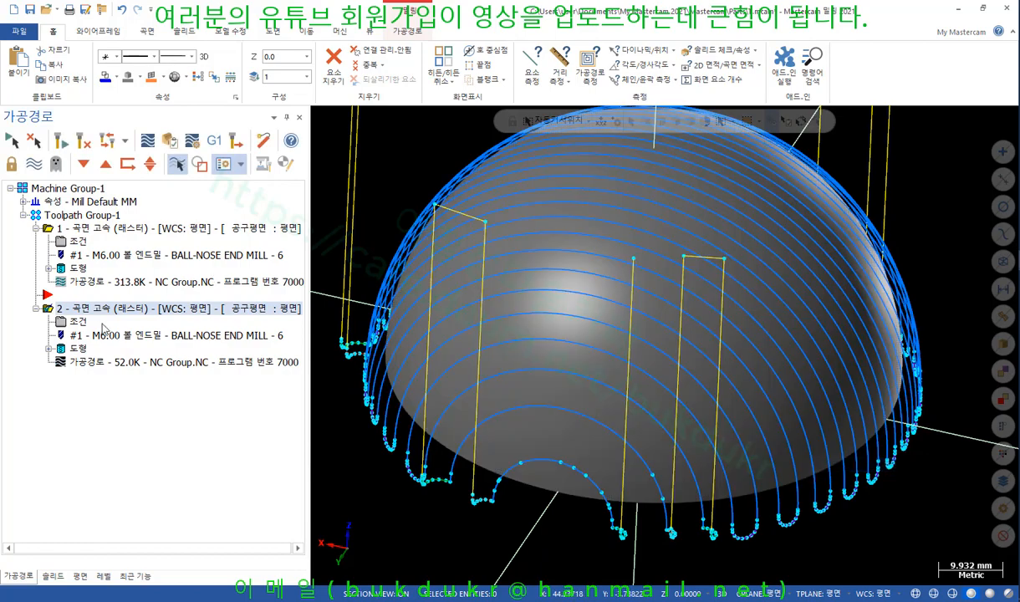
Step: Open the second raster toolpath's parameters and examine its cut tolerance and line/arc filter settings on the arc filter/tolerance page
click(77, 320)
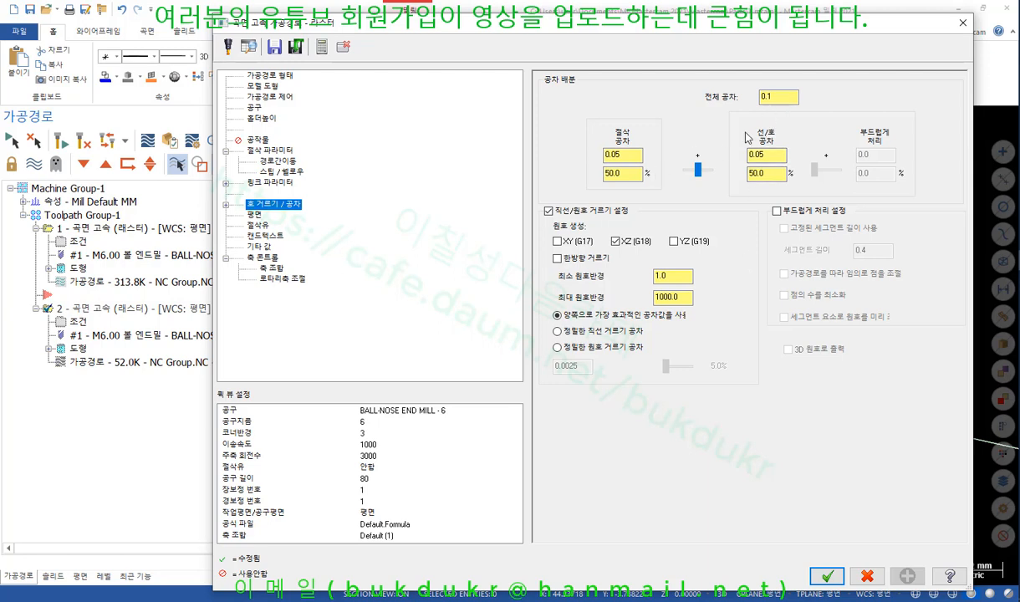
click(624, 155)
double_click(624, 155)
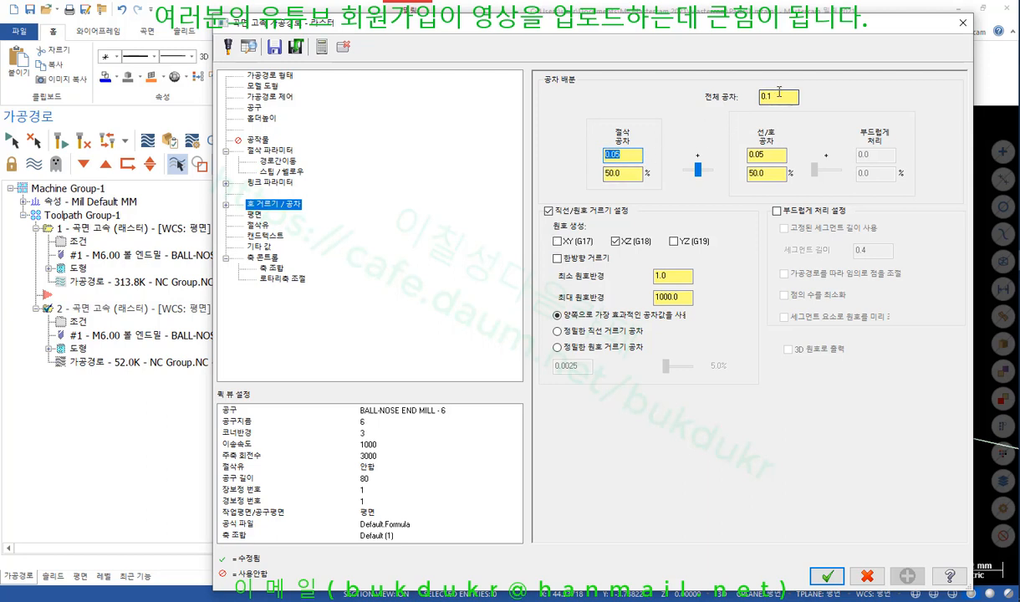
click(632, 155)
mouse_move(619, 366)
mouse_down()
mouse_move(602, 94)
mouse_move(627, 381)
mouse_move(594, 368)
mouse_up()
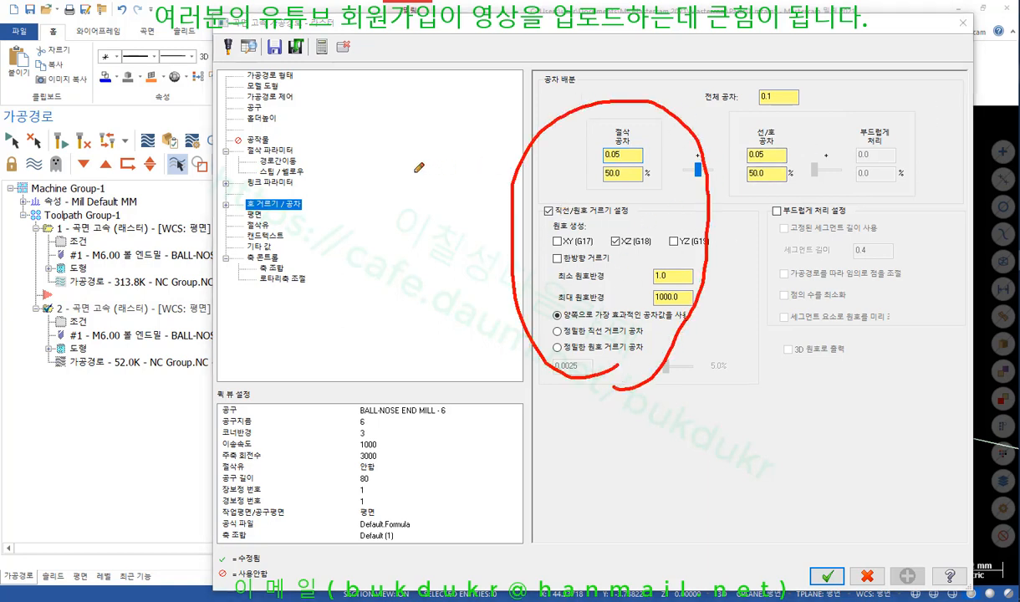
right_click(406, 138)
click(452, 284)
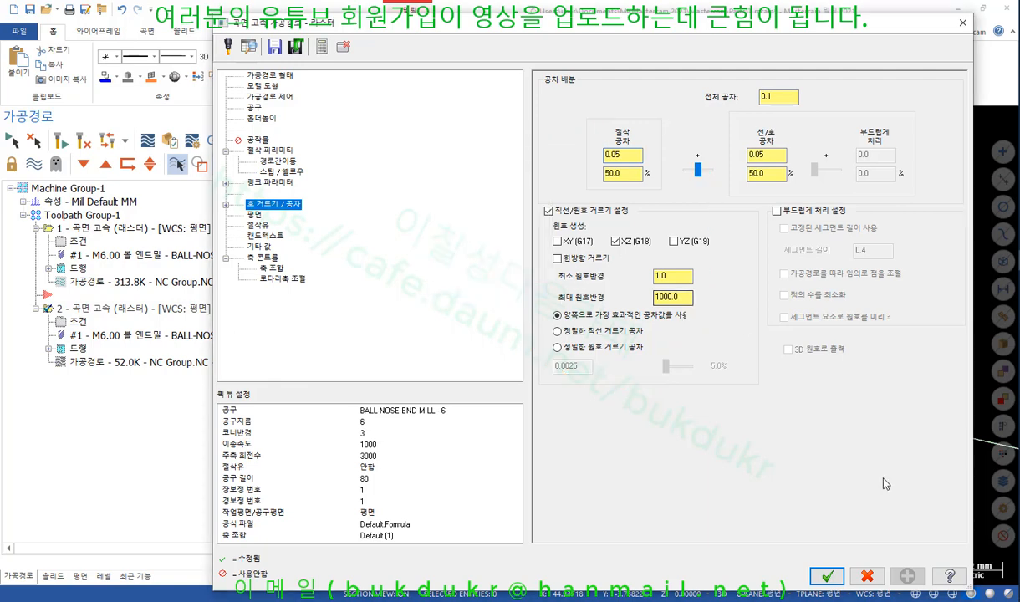
Step: Open the help topic for the arc filter/tolerance page and expand its Line / Arc Filtering section
click(951, 575)
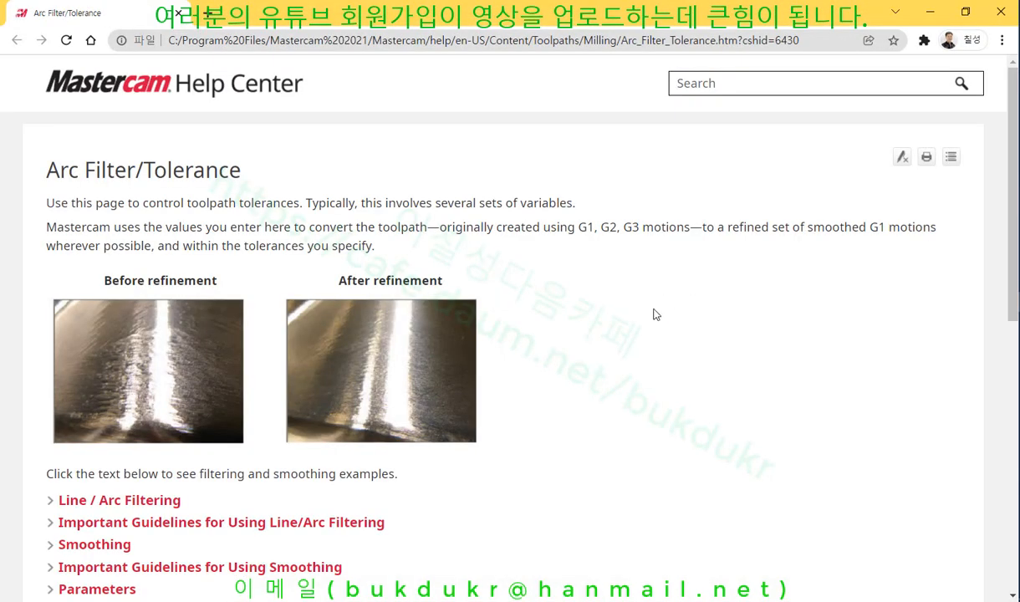
scroll(707, 310, down, 1)
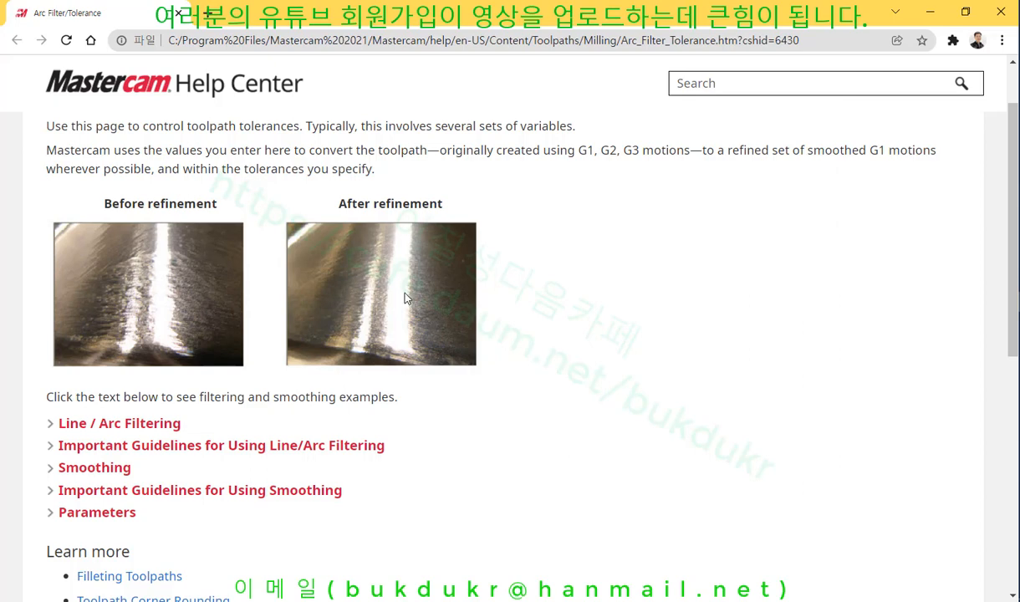
click(124, 427)
scroll(633, 321, down, 3)
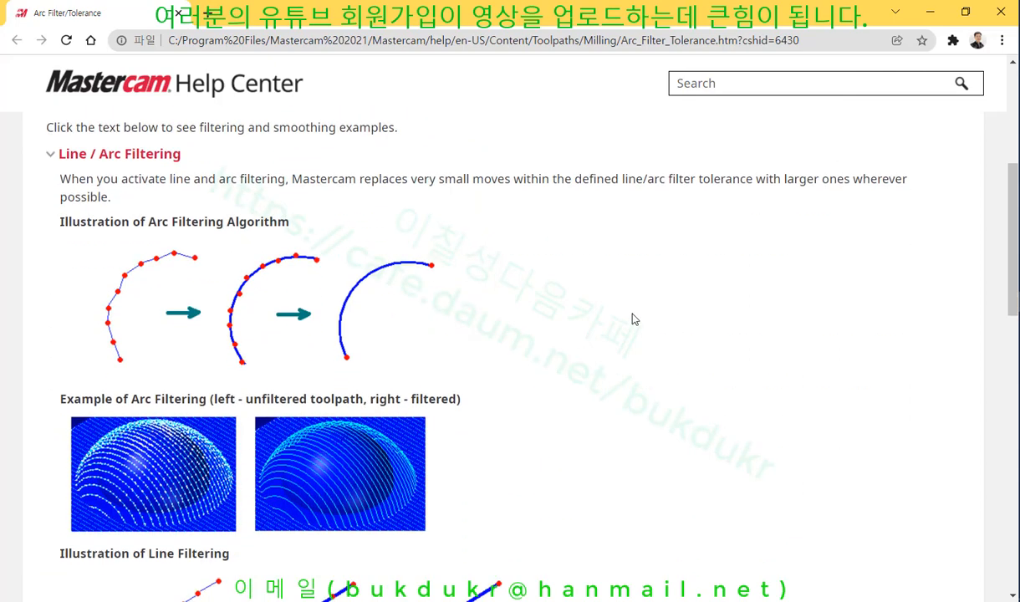
Step: Circle the unfiltered points in the arc filtering illustration with the screen pen and write 0.05 above them
key(ctrl+2)
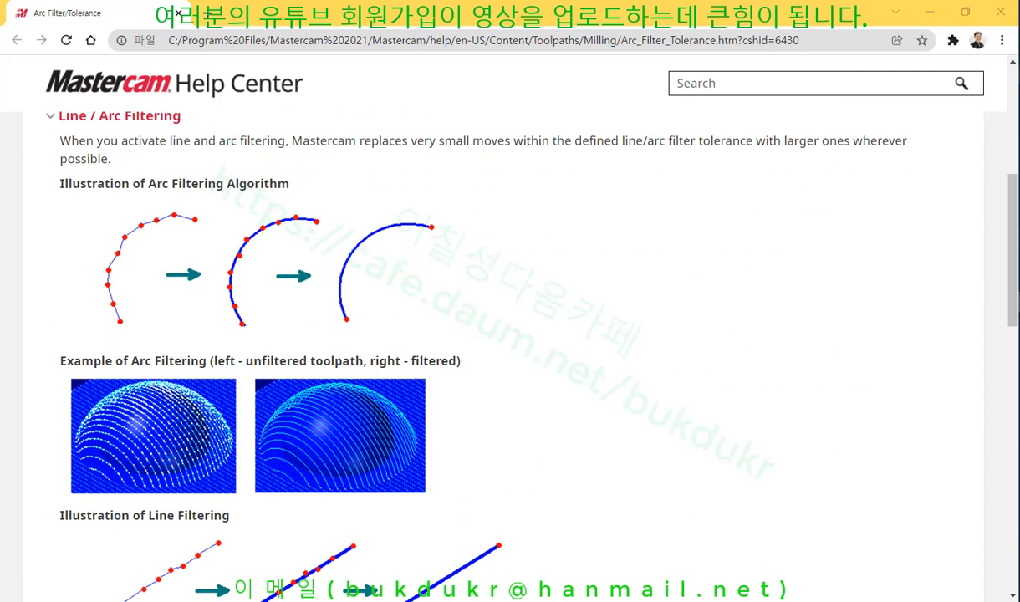
mouse_move(124, 322)
mouse_down()
mouse_move(85, 251)
mouse_move(170, 200)
mouse_move(212, 220)
mouse_move(151, 284)
mouse_move(128, 328)
mouse_up()
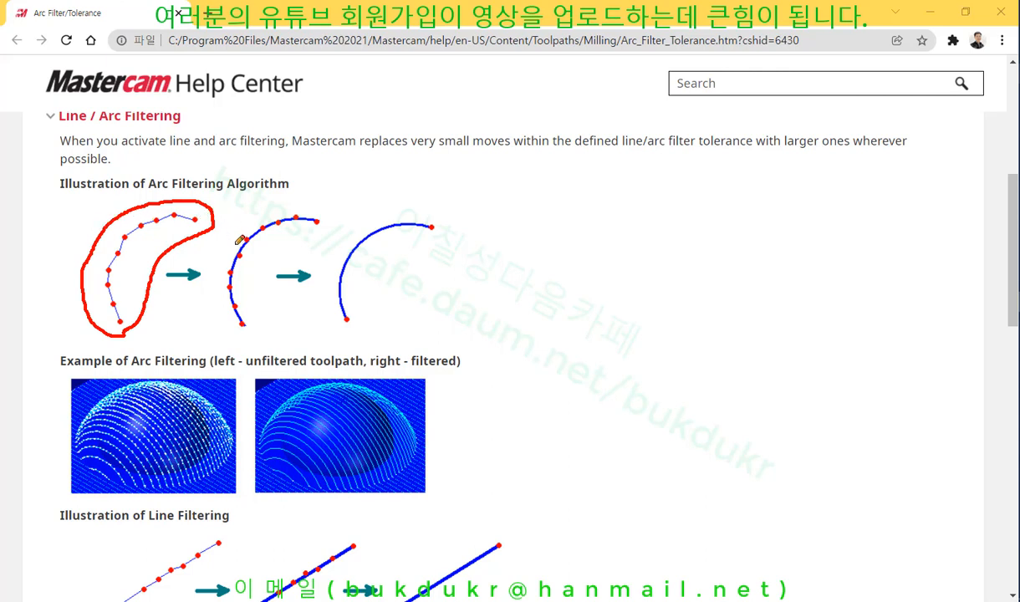
mouse_move(107, 164)
mouse_down()
mouse_move(152, 166)
mouse_move(148, 178)
mouse_move(169, 161)
mouse_up()
click(121, 177)
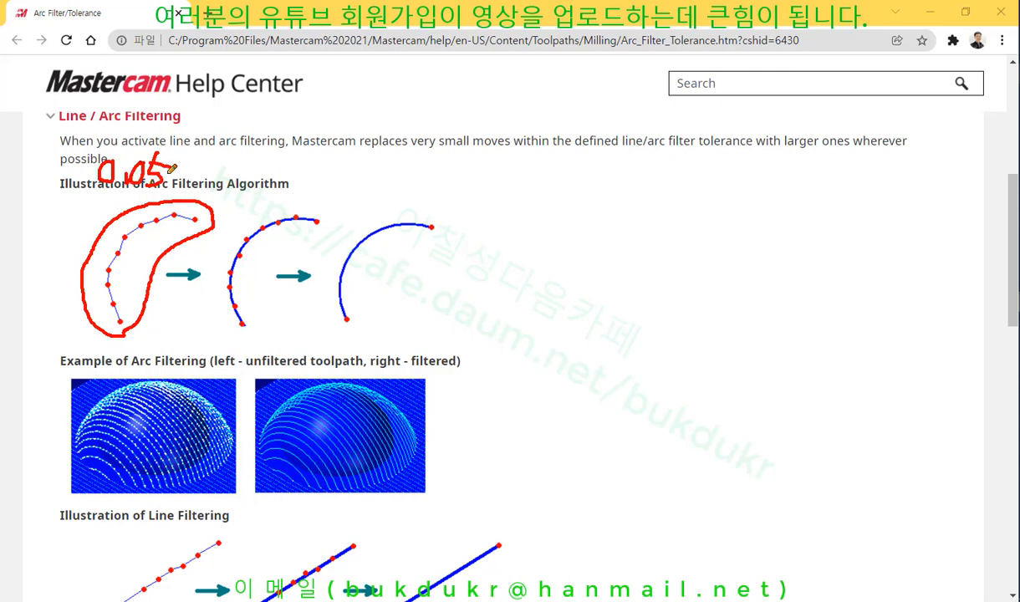
Step: Write 0.05 above the fitted arc in the illustration, add an arrow towards the final arc, and circle both 0.05 labels
mouse_move(268, 162)
mouse_down()
mouse_move(259, 174)
mouse_move(269, 163)
mouse_move(307, 189)
mouse_move(299, 167)
mouse_up()
click(280, 187)
mouse_move(331, 160)
mouse_down()
mouse_move(324, 196)
mouse_move(340, 170)
mouse_up()
mouse_move(318, 206)
mouse_down()
mouse_move(274, 200)
mouse_move(334, 146)
mouse_move(344, 194)
mouse_up()
mouse_move(268, 195)
mouse_down()
mouse_move(346, 191)
mouse_move(369, 216)
mouse_move(350, 224)
mouse_up()
drag(285, 185, 302, 206)
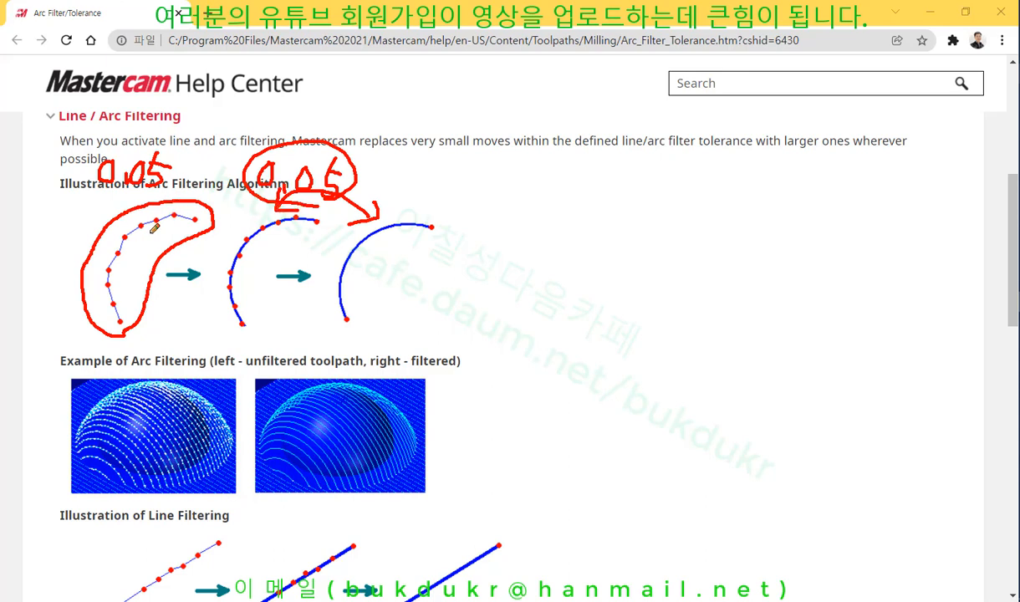
mouse_move(147, 185)
mouse_down()
mouse_move(87, 158)
mouse_move(179, 171)
mouse_move(150, 198)
mouse_up()
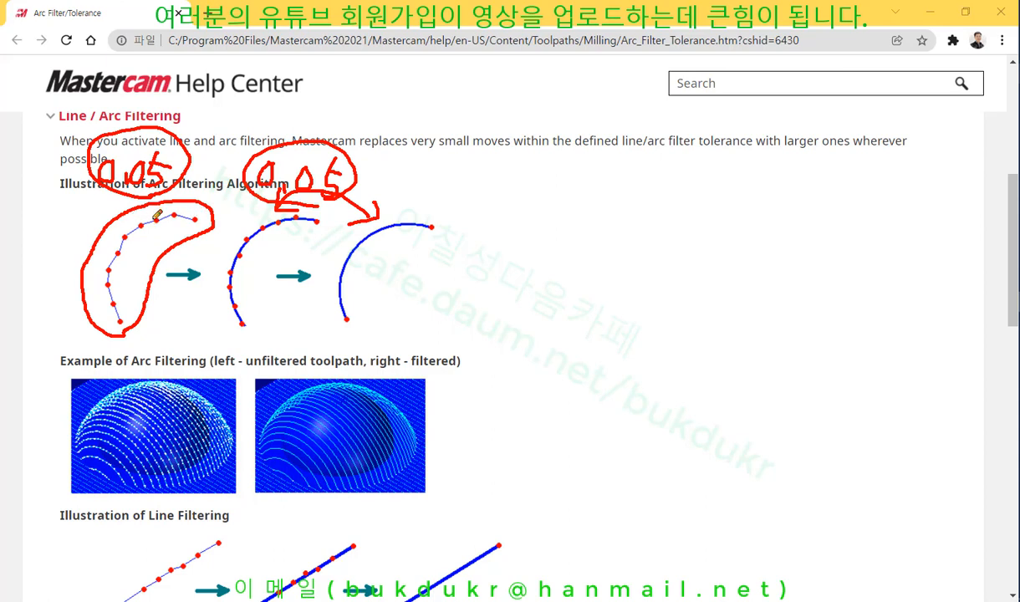
Step: Outline the fitted and final arcs, write an underlined 0.1 above the illustration, and clear the pen marks
mouse_move(253, 203)
mouse_down()
mouse_move(219, 311)
mouse_move(314, 209)
mouse_move(249, 319)
mouse_up()
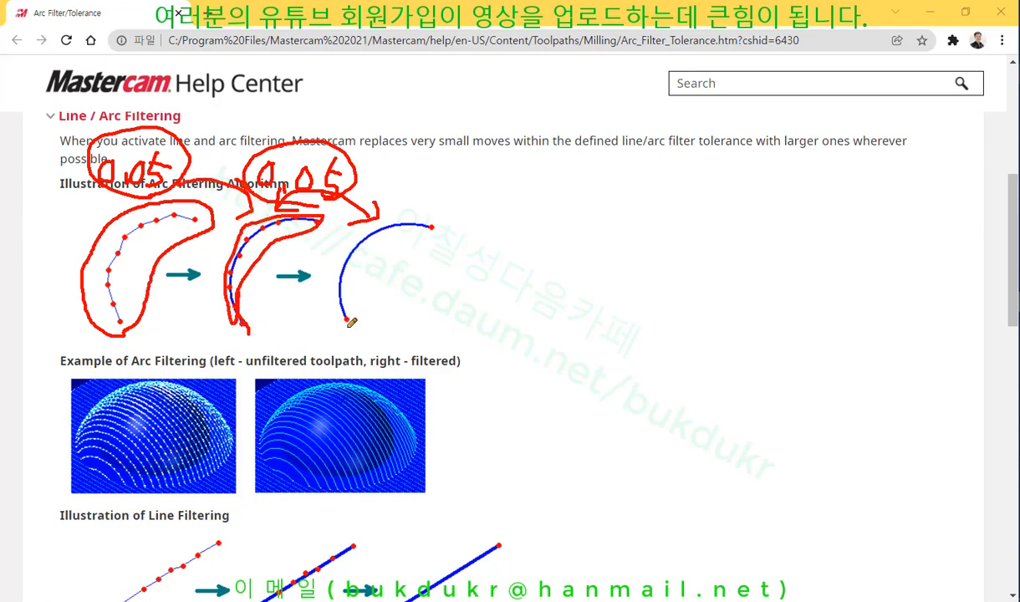
mouse_move(339, 311)
mouse_down()
mouse_move(400, 205)
mouse_move(328, 320)
mouse_up()
drag(280, 194, 361, 194)
drag(197, 132, 283, 131)
mouse_move(342, 84)
mouse_down()
mouse_move(334, 96)
mouse_move(345, 85)
mouse_move(386, 112)
mouse_move(360, 111)
mouse_move(405, 115)
mouse_up()
click(366, 106)
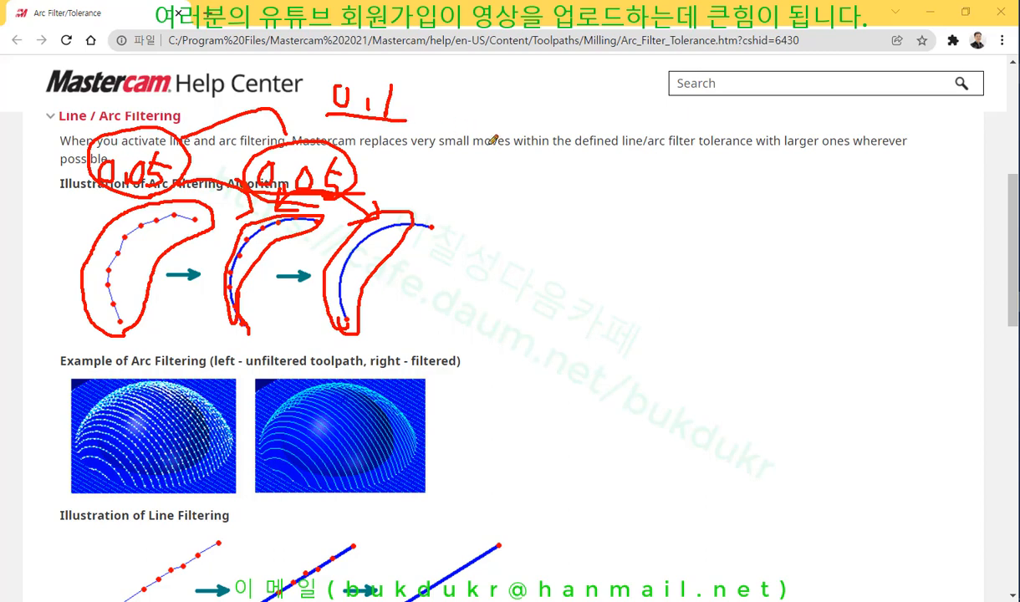
right_click(512, 185)
click(552, 333)
Step: Compare the unfiltered and filtered dome images in the arc filtering example by circling the same area on both
scroll(539, 291, down, 3)
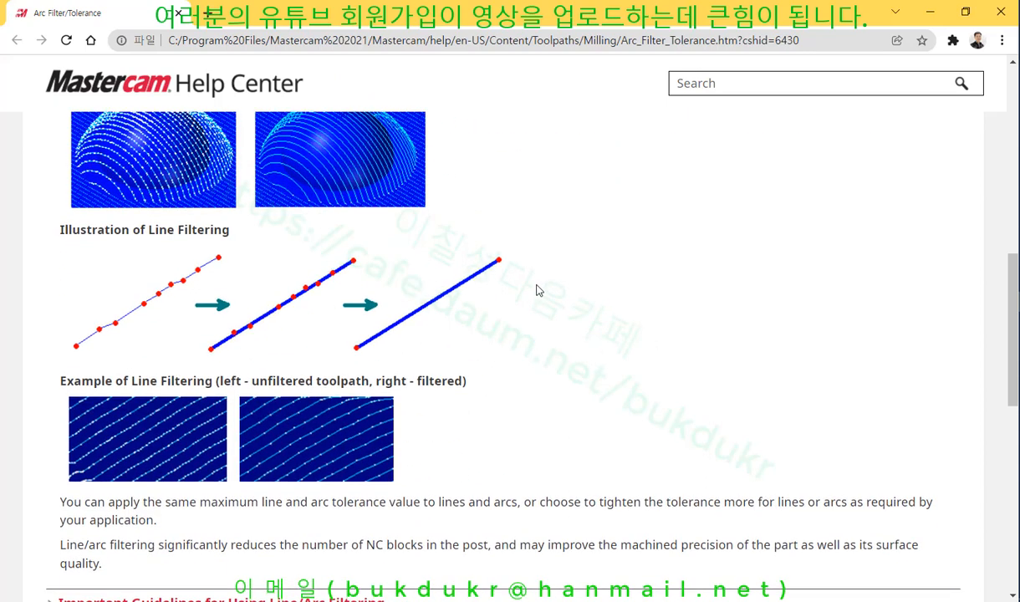
scroll(539, 290, up, 1)
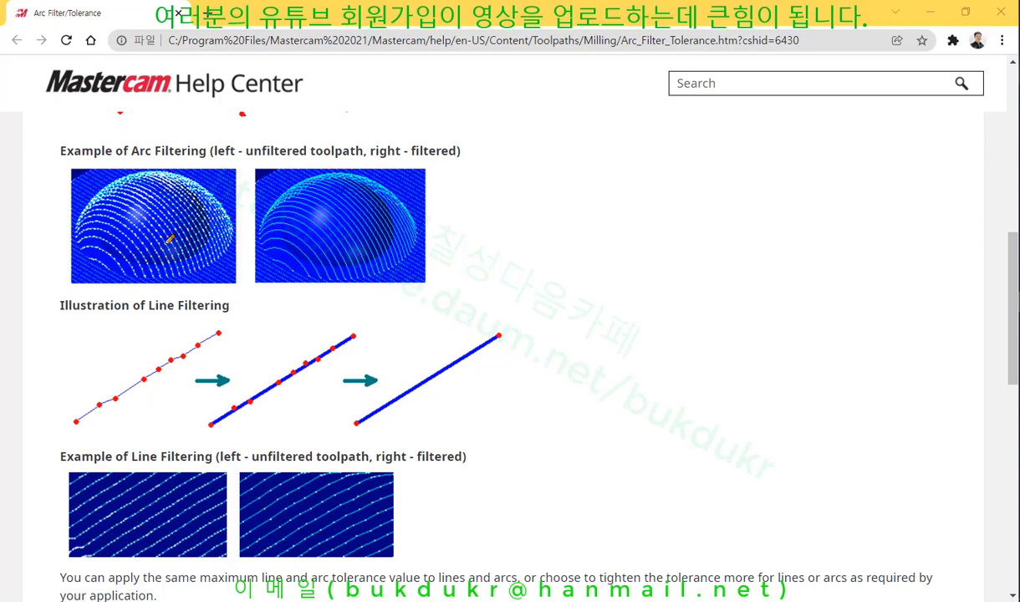
drag(167, 241, 183, 232)
mouse_move(335, 235)
mouse_down()
mouse_move(350, 190)
mouse_move(335, 238)
mouse_up()
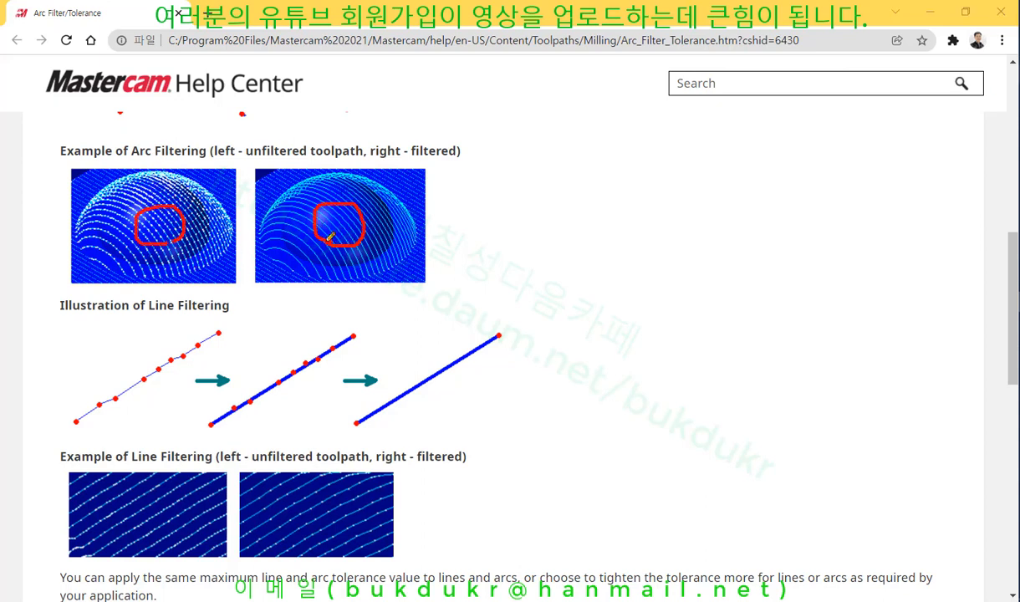
Step: Mark the Illustration of Line Filtering heading and each of its three stages with the screen pen, and clear the marks
drag(64, 315, 221, 312)
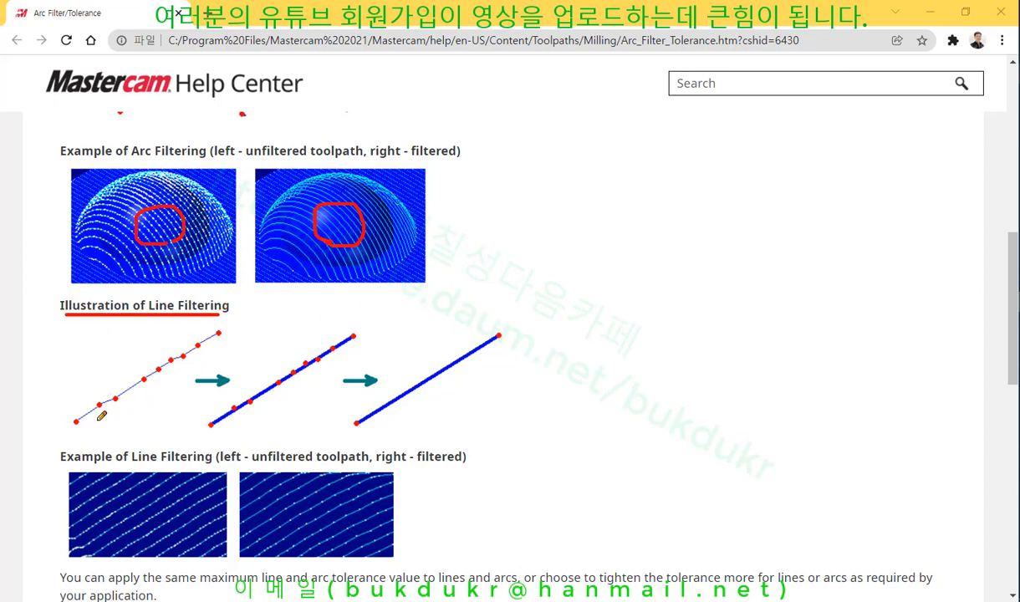
mouse_move(101, 415)
mouse_down()
mouse_move(106, 350)
mouse_move(225, 322)
mouse_move(94, 410)
mouse_up()
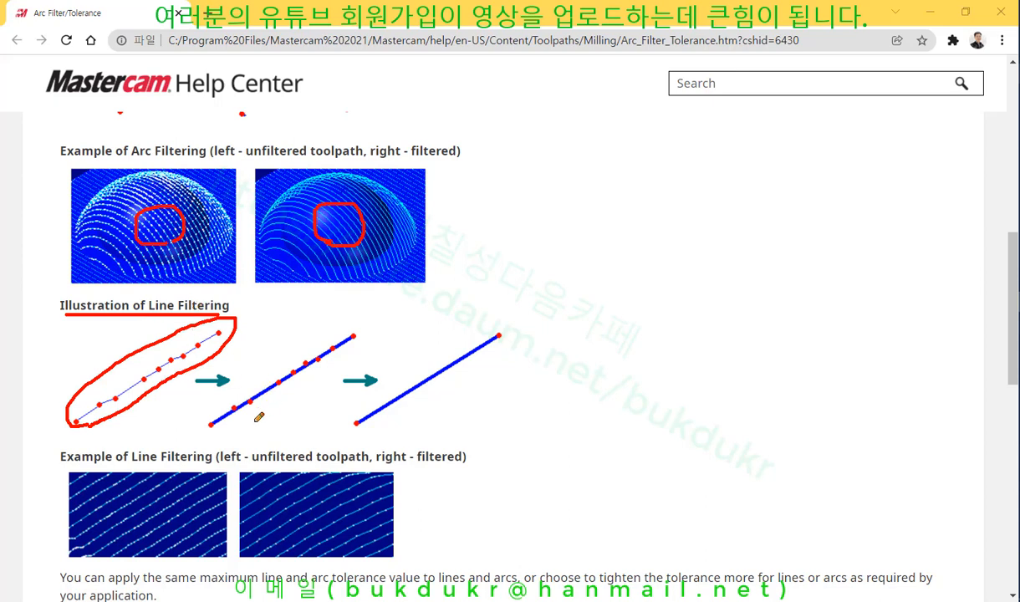
mouse_move(241, 429)
mouse_down()
mouse_move(255, 356)
mouse_move(369, 325)
mouse_move(246, 393)
mouse_move(232, 427)
mouse_up()
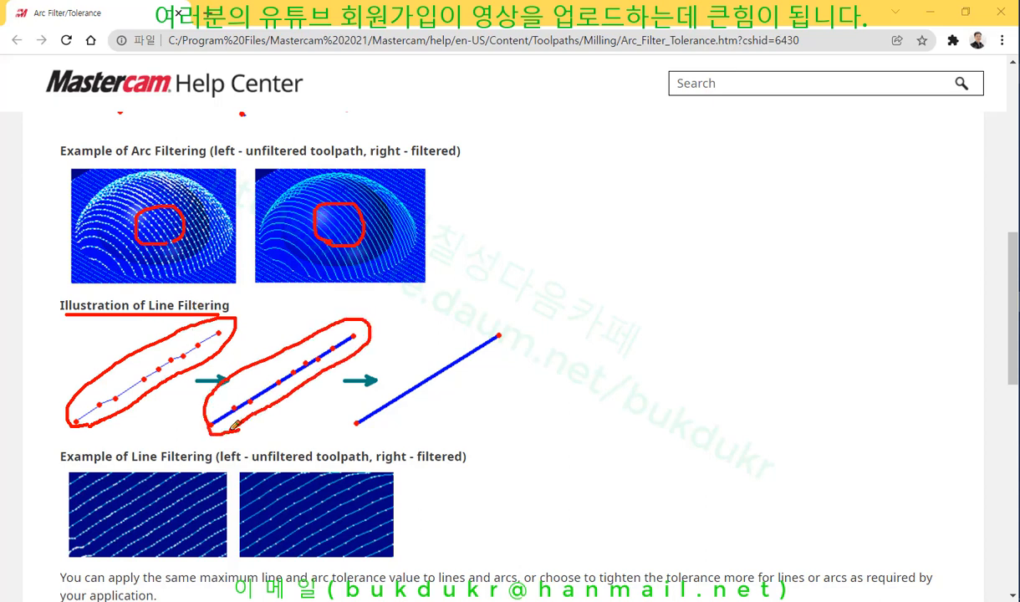
drag(247, 328, 282, 334)
mouse_move(426, 355)
mouse_down()
mouse_move(408, 372)
mouse_move(451, 388)
mouse_up()
right_click(589, 286)
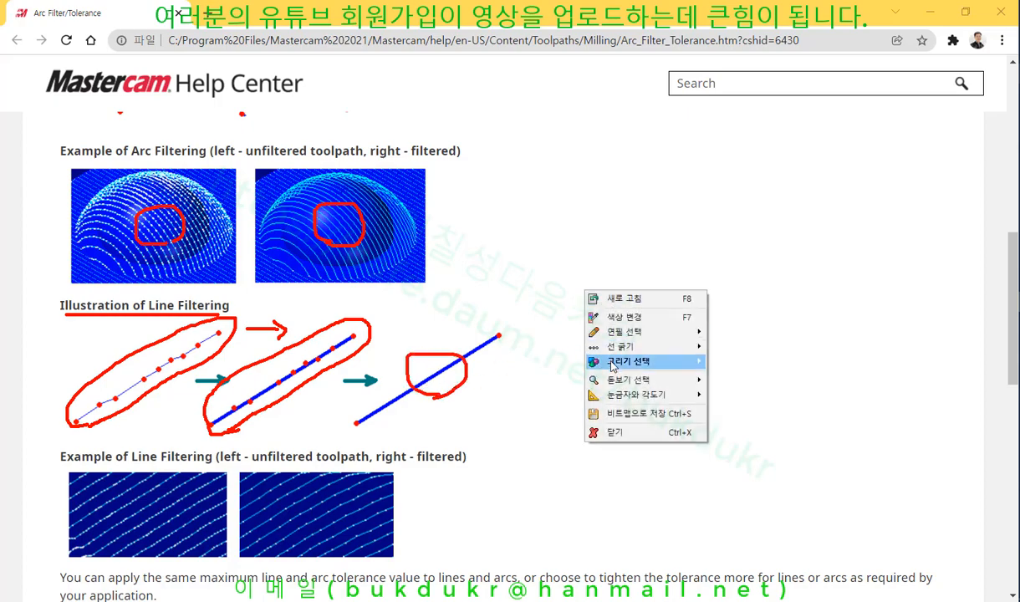
click(618, 429)
Step: Compare the point spacing in the unfiltered and filtered line filtering examples with pen marks, and clear the marks
scroll(468, 282, down, 5)
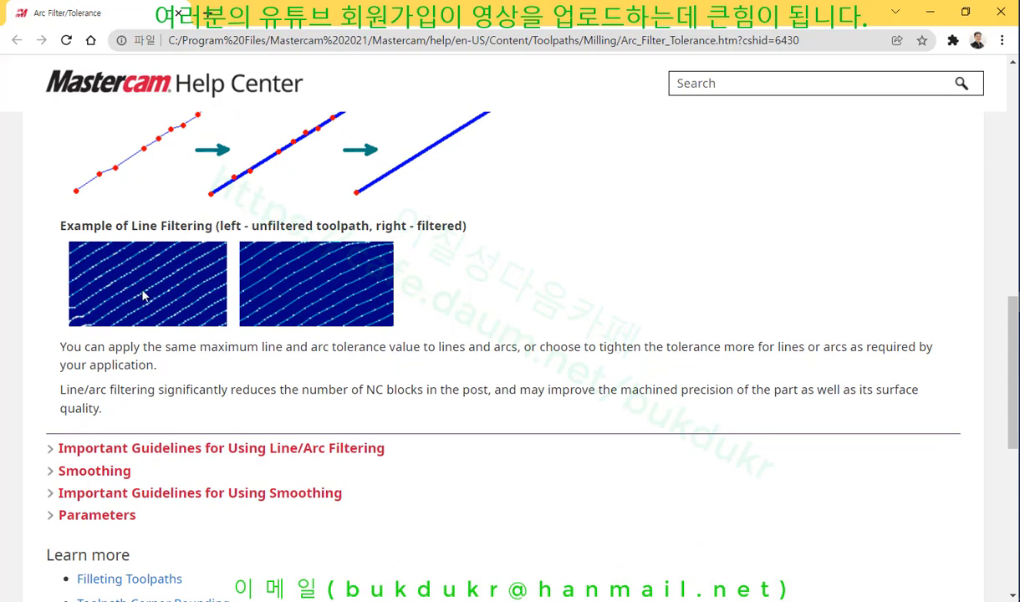
mouse_move(308, 312)
mouse_down()
mouse_move(263, 272)
mouse_move(339, 295)
mouse_up()
mouse_move(167, 302)
mouse_down()
mouse_move(165, 250)
mouse_move(139, 306)
mouse_up()
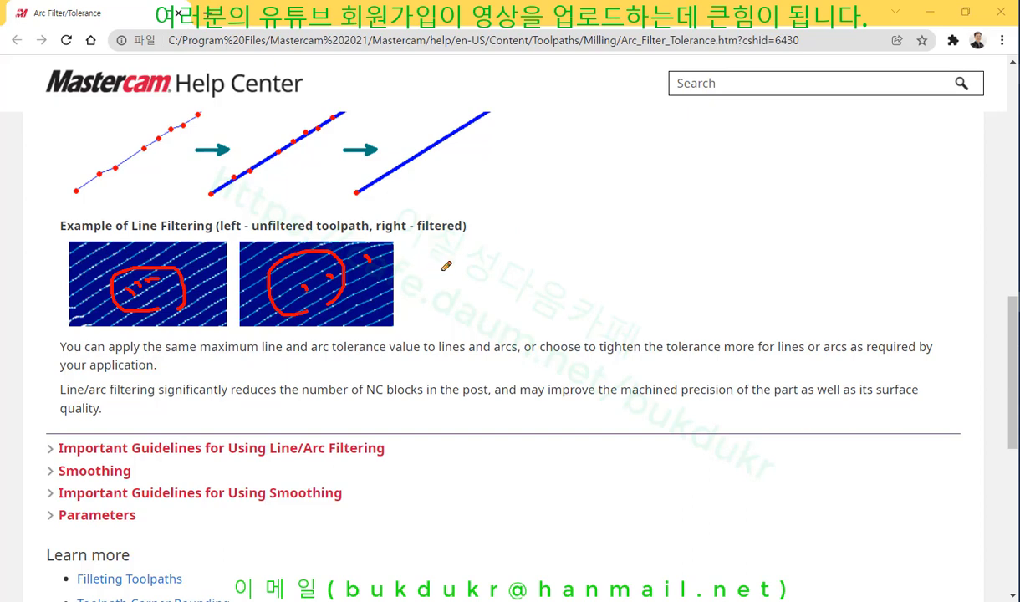
right_click(727, 165)
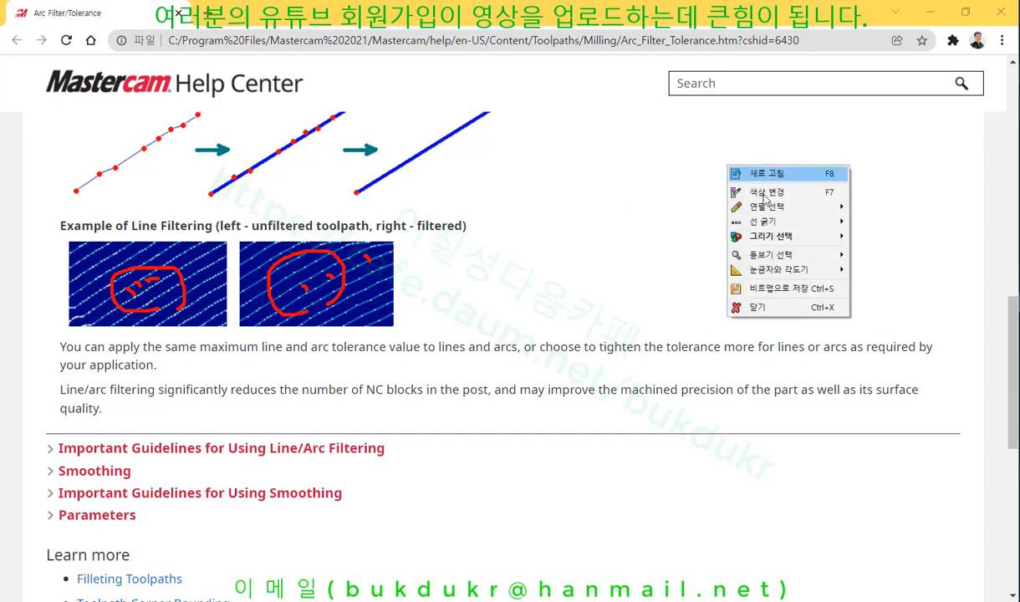
click(757, 307)
Step: Switch back to Mastercam and enable the smoothing settings in the second raster toolpath's tolerance parameters
scroll(661, 205, up, 5)
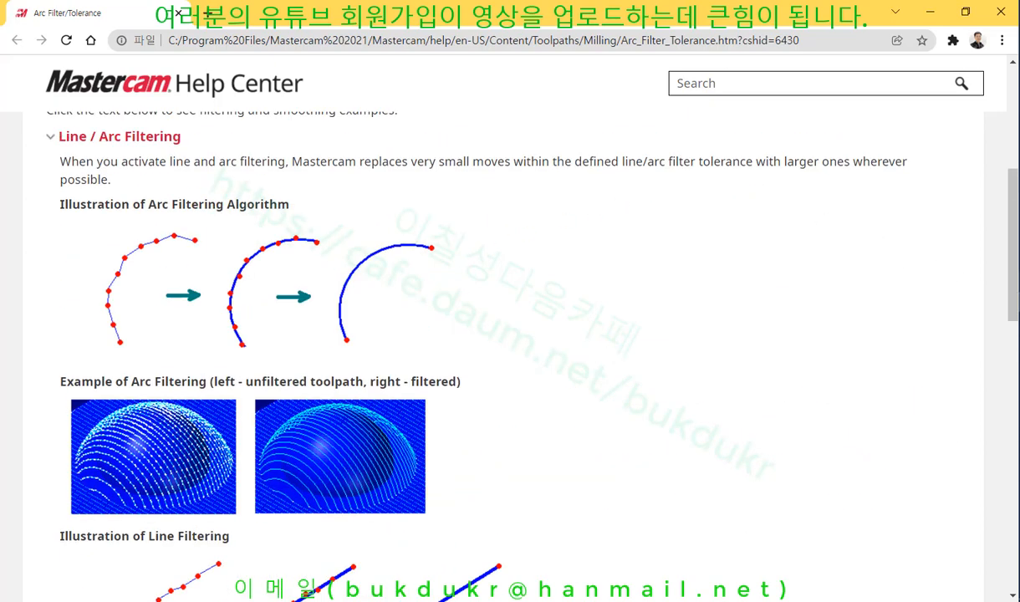
key(alt+Tab)
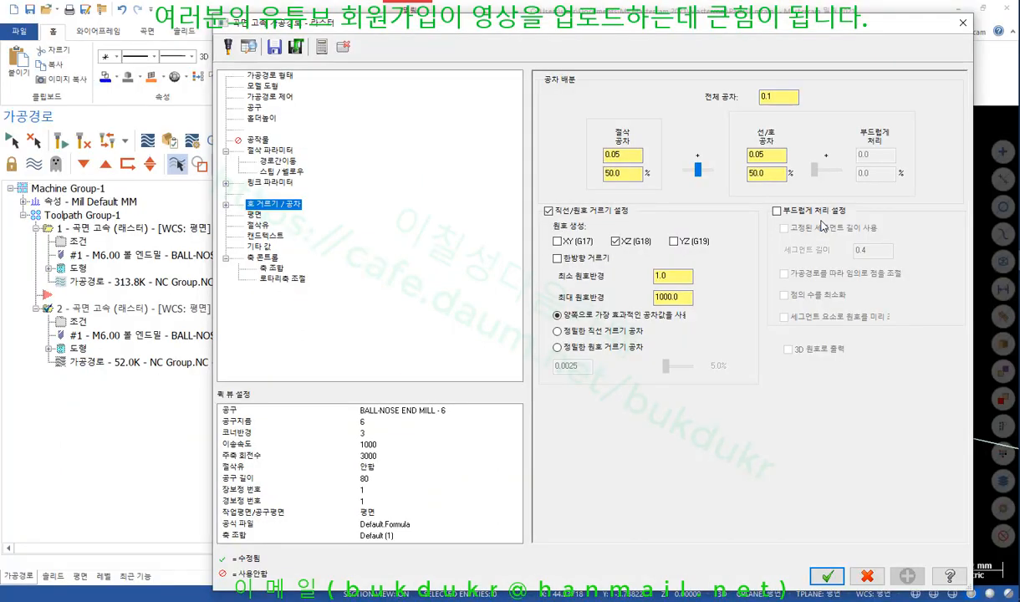
click(776, 211)
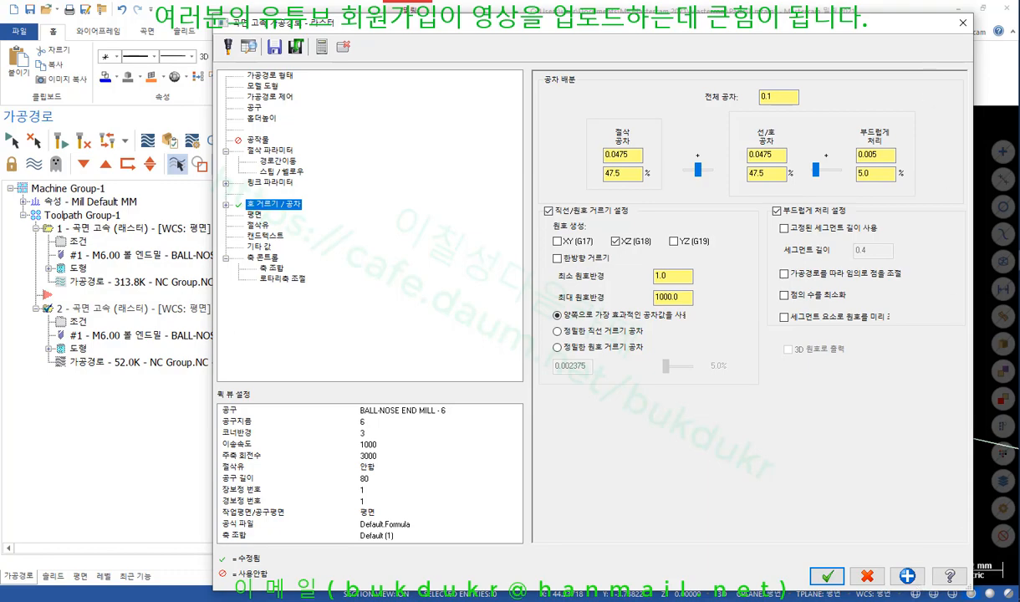
Step: Reopen the Arc Filter/Tolerance help topic, expand Smoothing, and examine its description and before/after smoothing images
click(950, 577)
scroll(524, 361, down, 5)
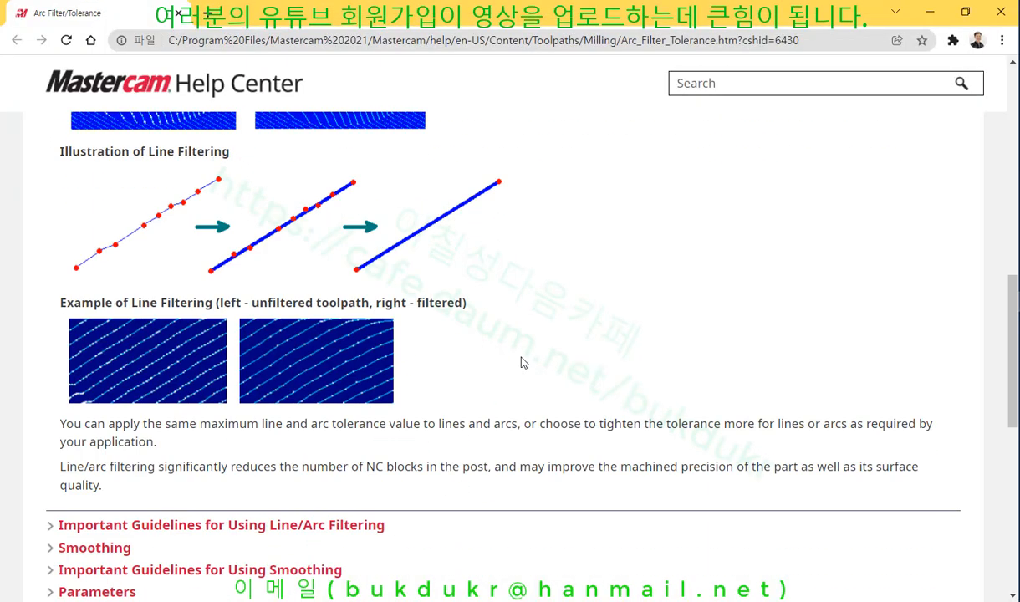
scroll(524, 360, down, 3)
click(109, 316)
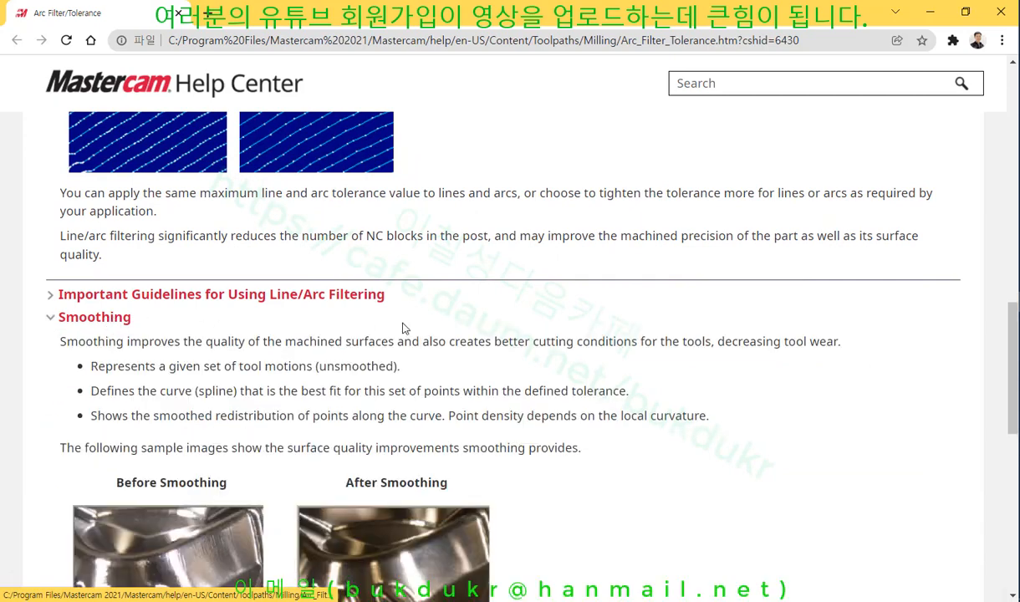
scroll(402, 328, down, 2)
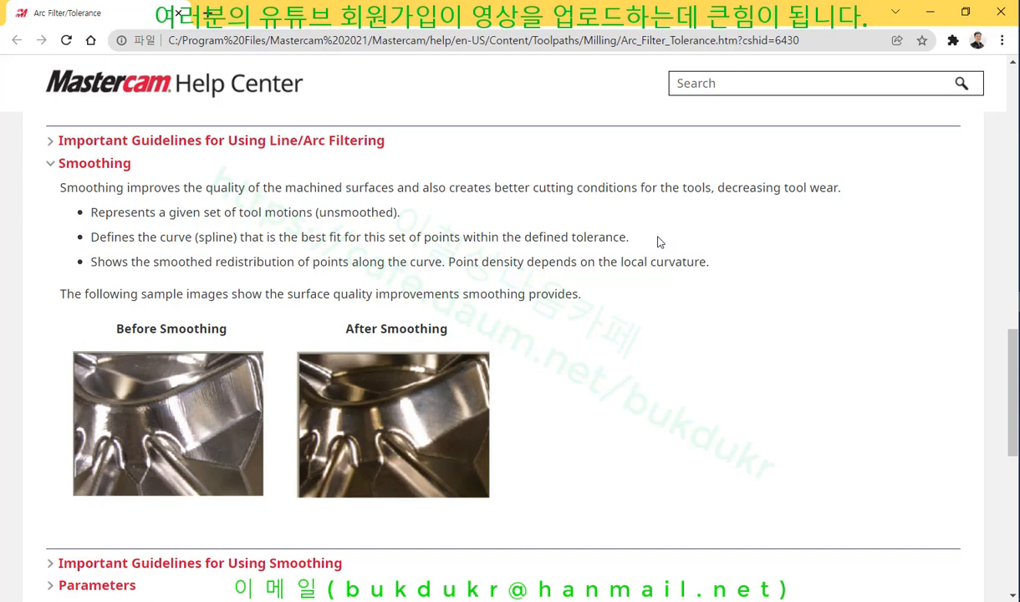
scroll(227, 228, down, 2)
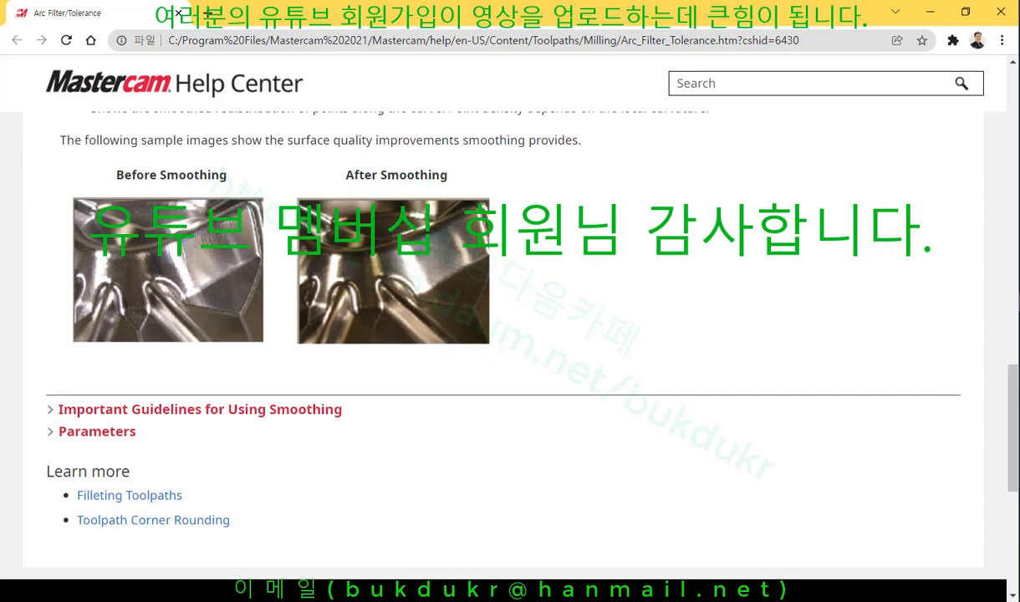
scroll(244, 237, up, 1)
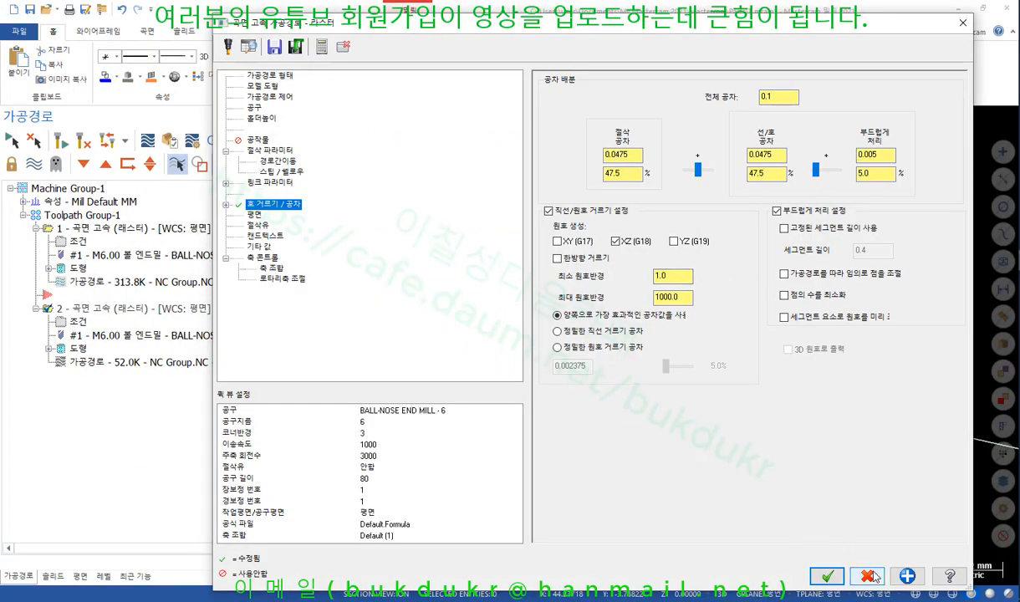
Step: Close the toolpath parameters without saving the changes and examine the second raster toolpath's arcs on the dome
click(893, 574)
scroll(546, 423, up, 3)
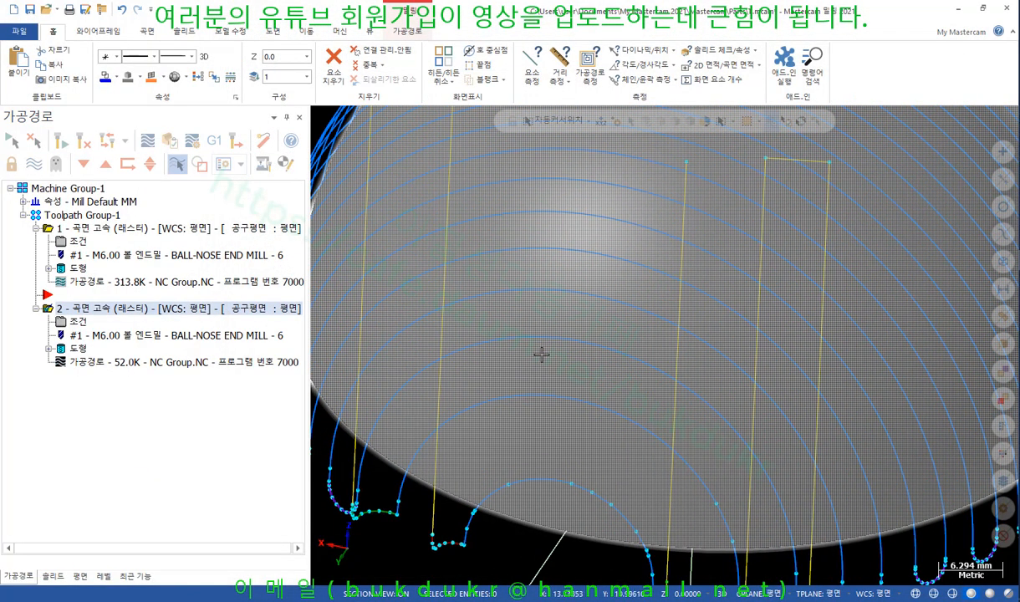
scroll(621, 397, down, 3)
scroll(590, 393, down, 2)
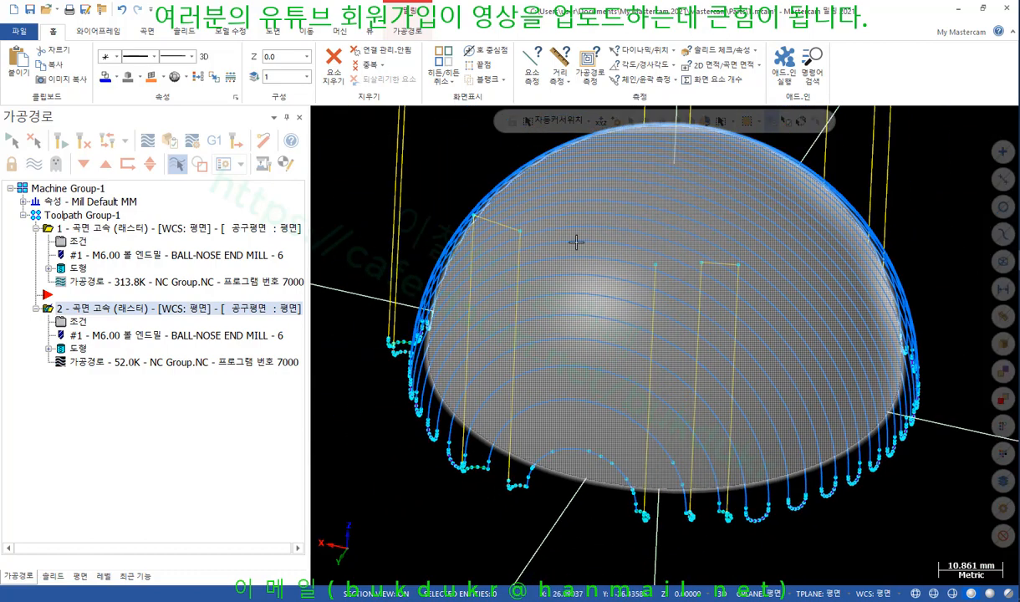
scroll(778, 312, up, 1)
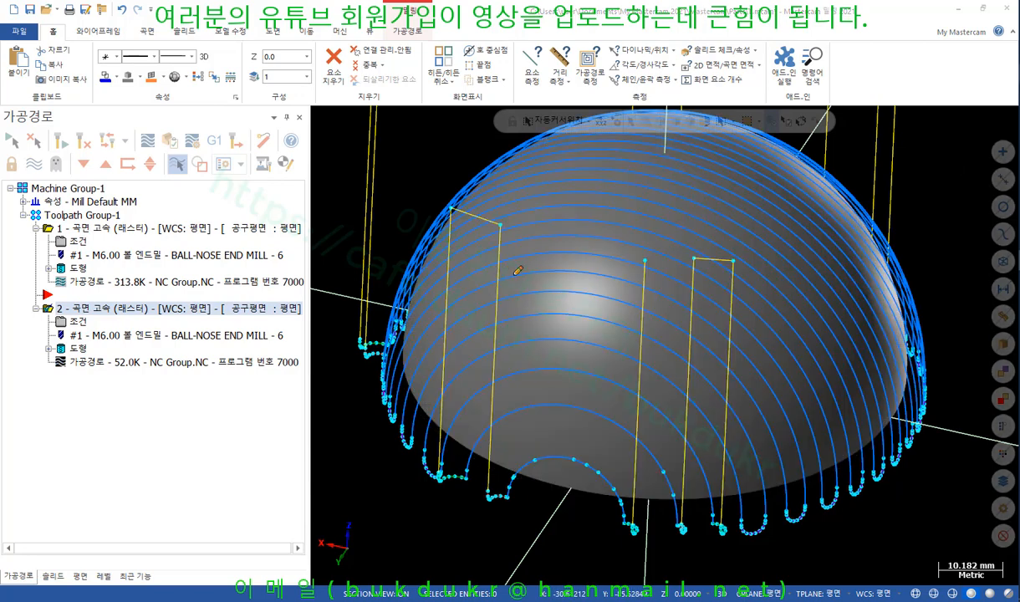
Step: Return to the Arc Filter/Tolerance help topic and mark up the unfiltered point path in the arc filtering illustration with the pen
right_click(688, 223)
click(728, 387)
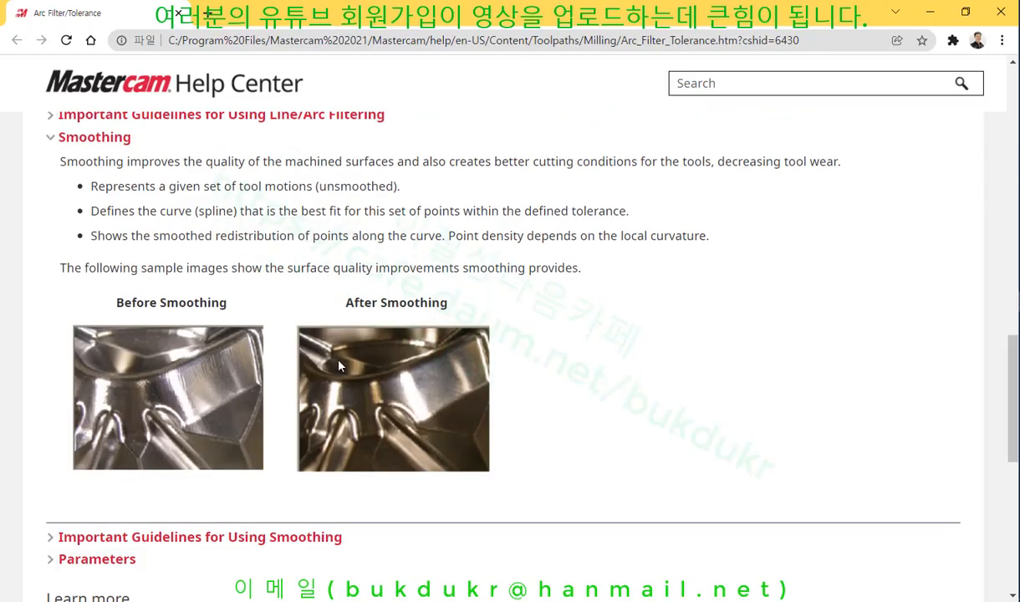
scroll(413, 380, up, 6)
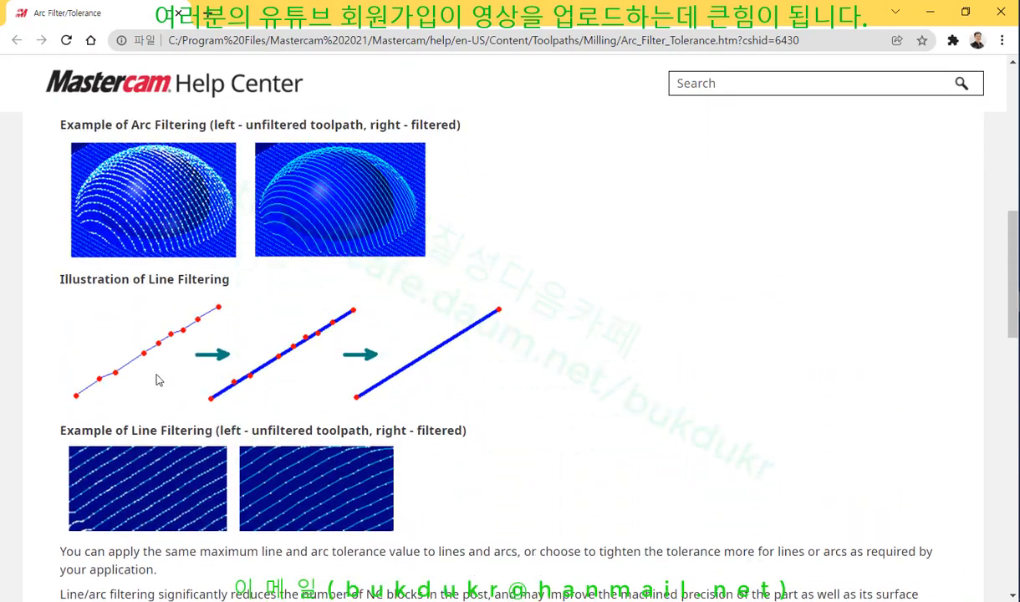
scroll(512, 339, up, 3)
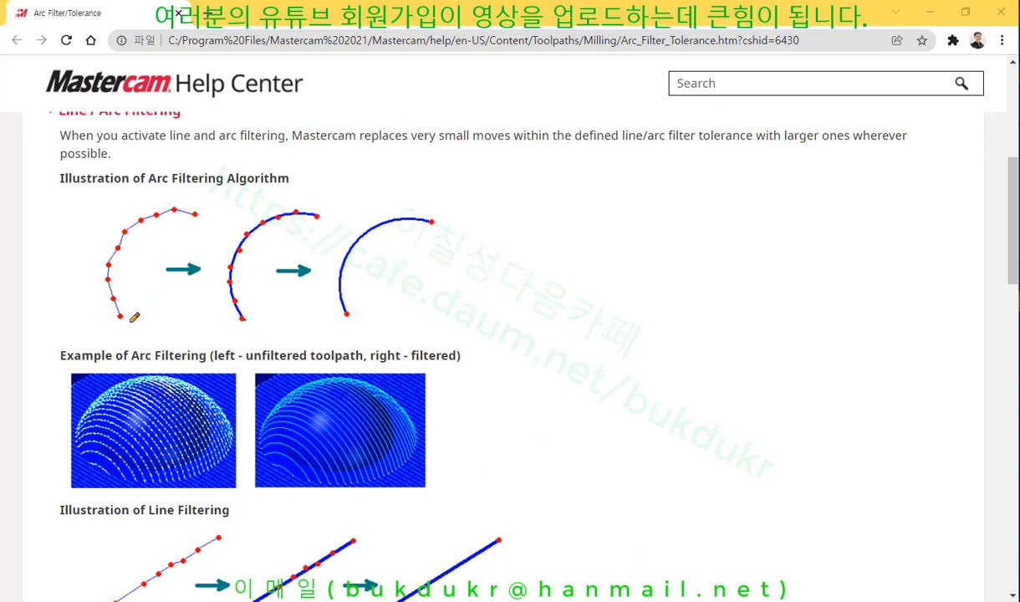
mouse_move(127, 326)
mouse_down()
mouse_move(90, 246)
mouse_move(202, 182)
mouse_move(159, 210)
mouse_move(129, 320)
mouse_up()
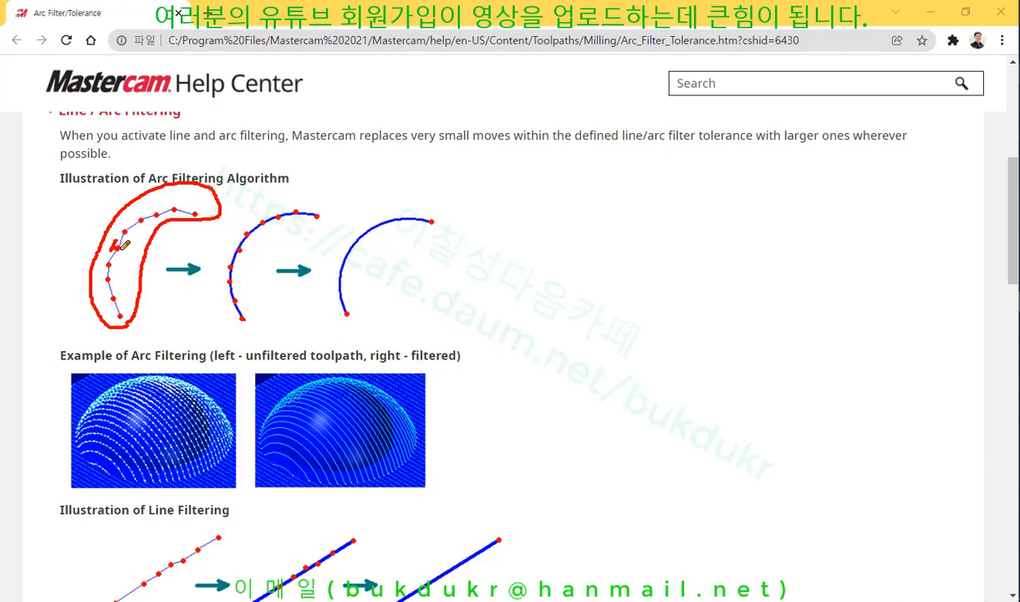
mouse_move(124, 243)
mouse_down()
mouse_move(107, 210)
mouse_move(113, 219)
mouse_up()
mouse_move(206, 213)
mouse_down()
mouse_move(148, 201)
mouse_move(117, 228)
mouse_move(113, 289)
mouse_move(125, 322)
mouse_up()
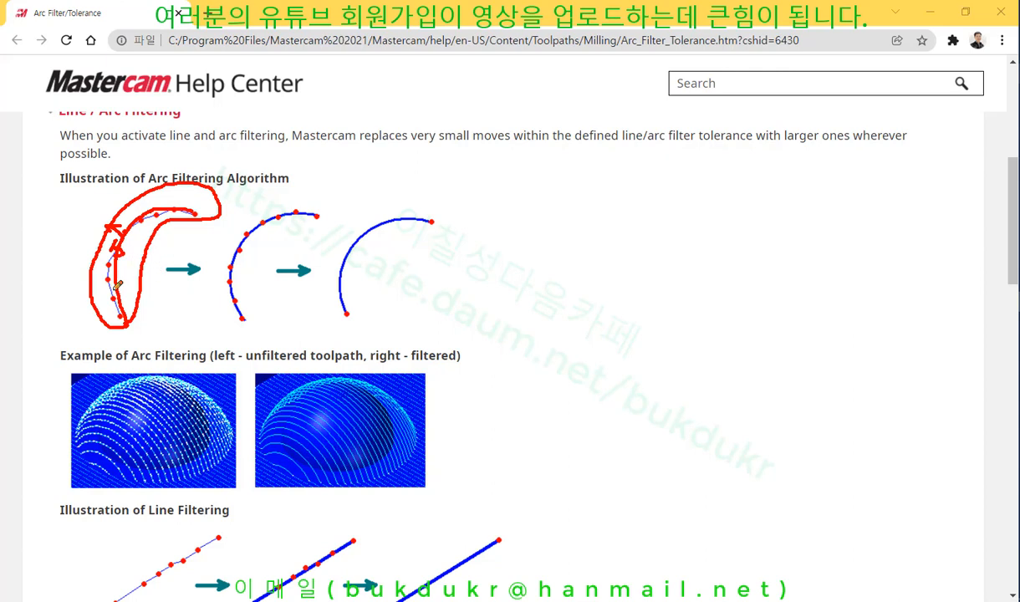
mouse_move(122, 319)
mouse_down()
mouse_move(105, 251)
mouse_move(154, 217)
mouse_move(194, 214)
mouse_up()
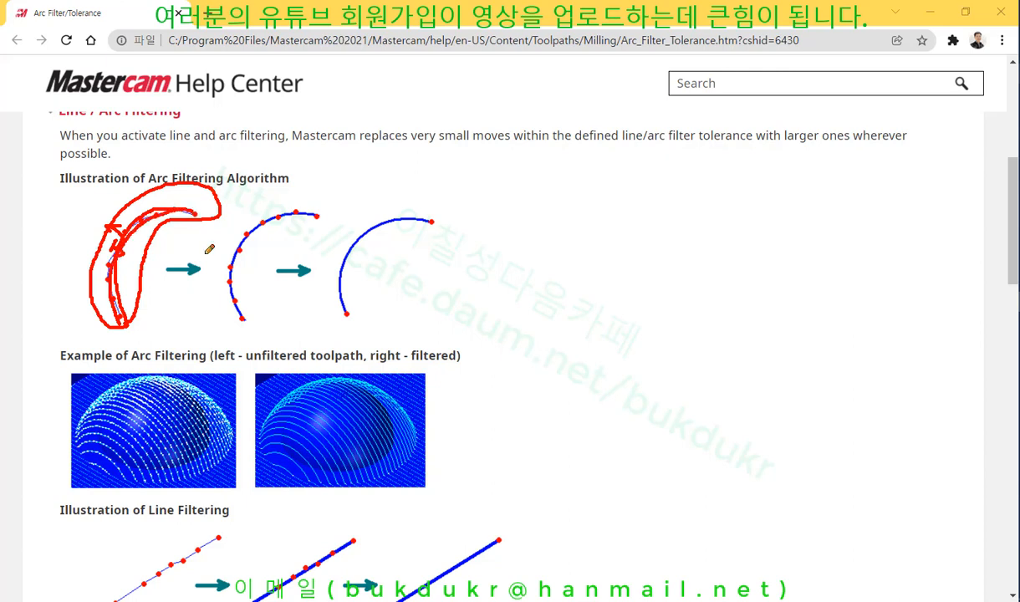
Step: Sketch a broken curve and a continuous smooth curve beside the arc filtering illustration for comparison, and clear all pen marks
mouse_move(478, 323)
mouse_down()
mouse_move(492, 291)
mouse_move(536, 259)
mouse_move(619, 252)
mouse_move(793, 319)
mouse_move(848, 311)
mouse_up()
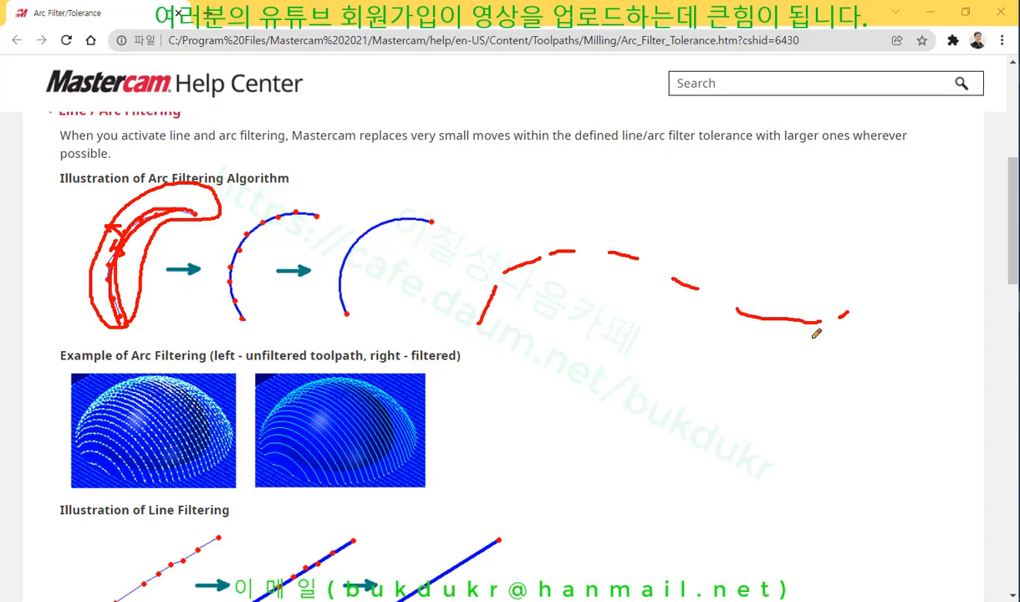
mouse_move(471, 475)
mouse_down()
mouse_move(646, 394)
mouse_move(893, 394)
mouse_move(921, 381)
mouse_up()
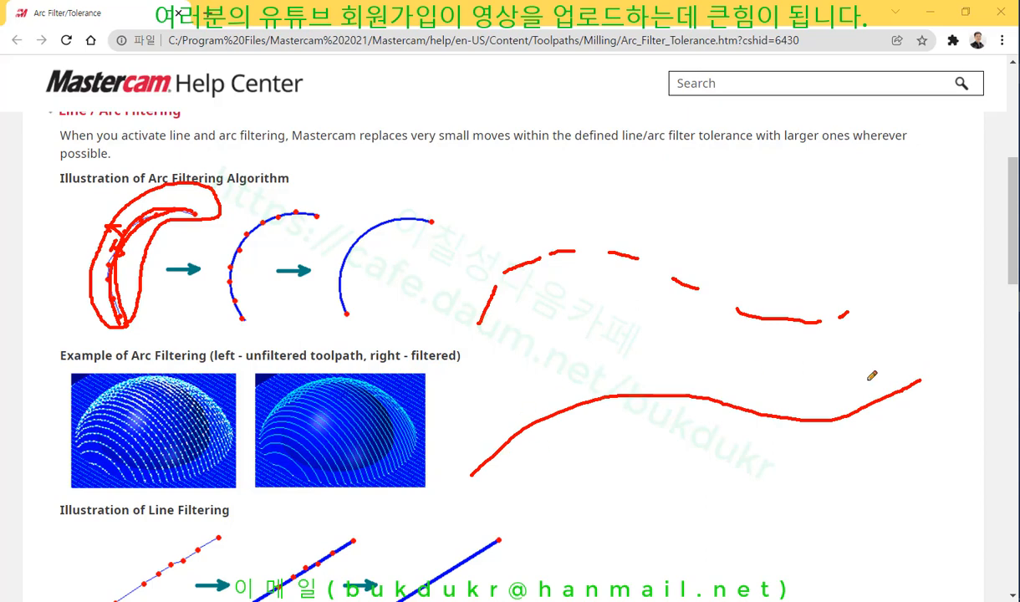
right_click(750, 180)
click(841, 326)
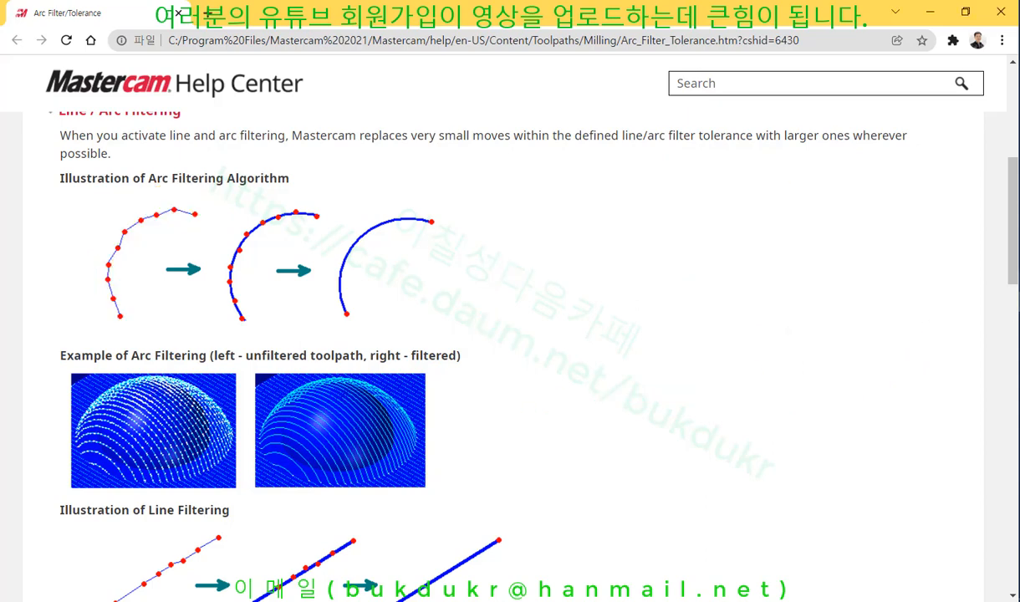
Step: Switch back to Mastercam and show the dome toolpath in the top view
key(alt+Tab)
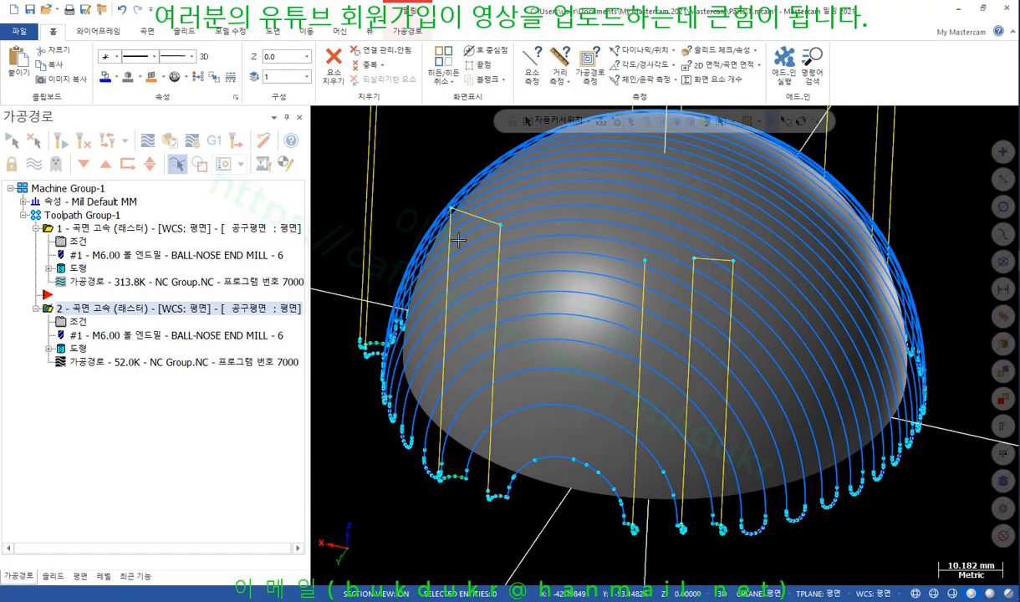
scroll(395, 169, down, 3)
right_click(410, 171)
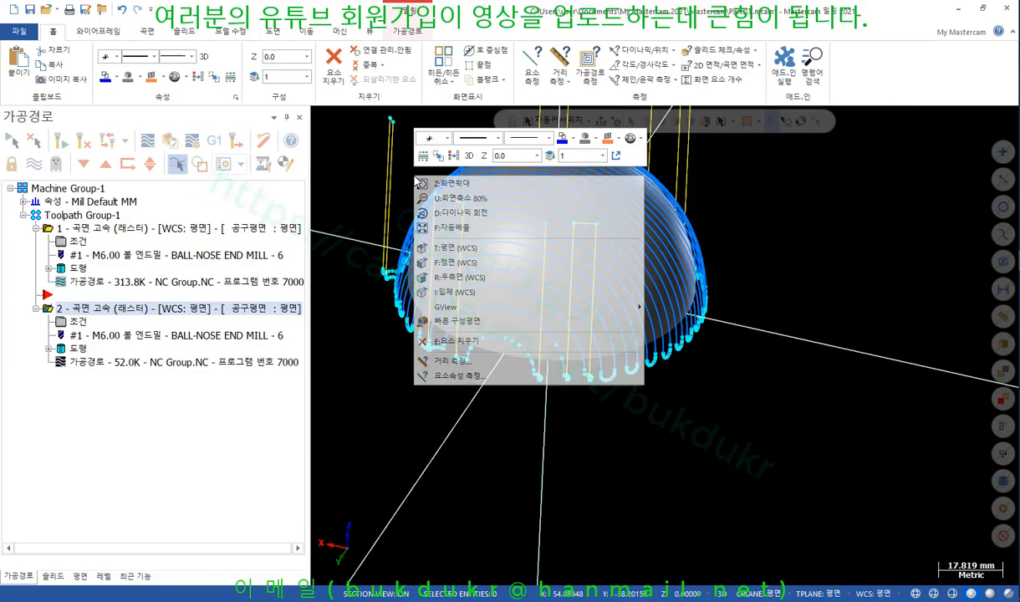
click(444, 250)
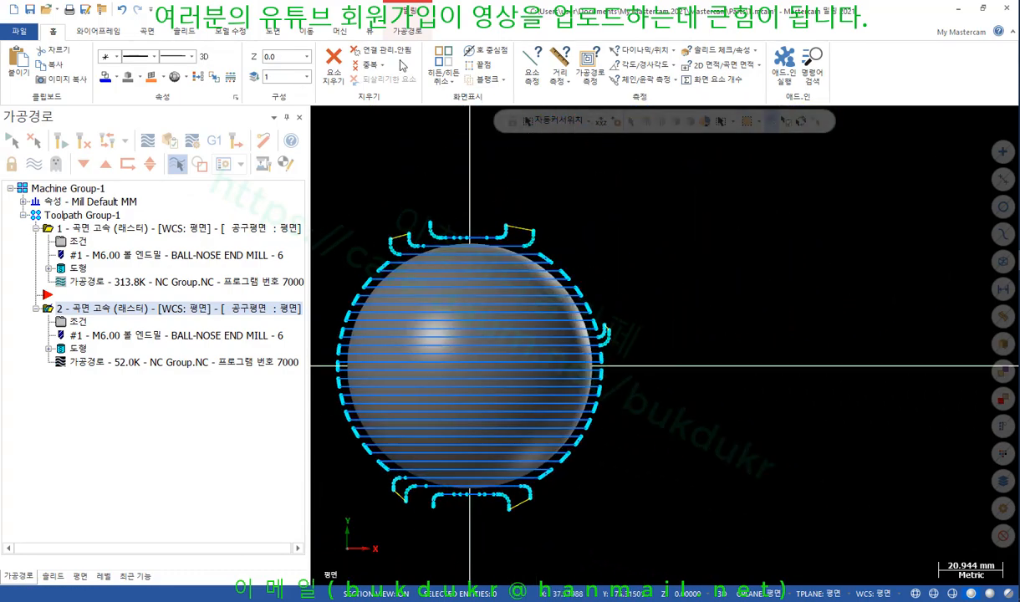
Step: Draw a wavy manual spline through five points in the empty area beside the dome
click(99, 33)
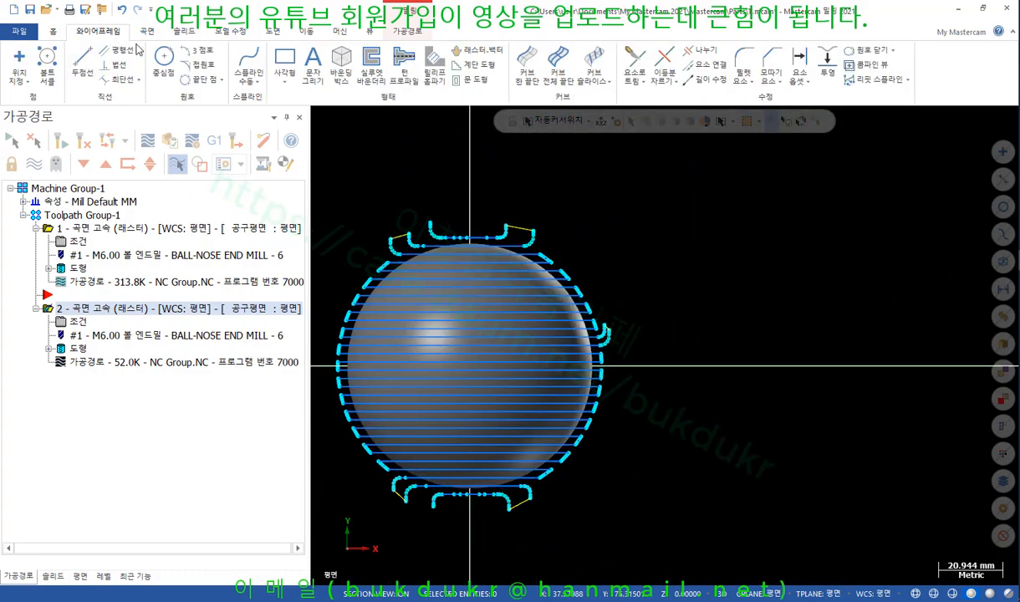
click(256, 65)
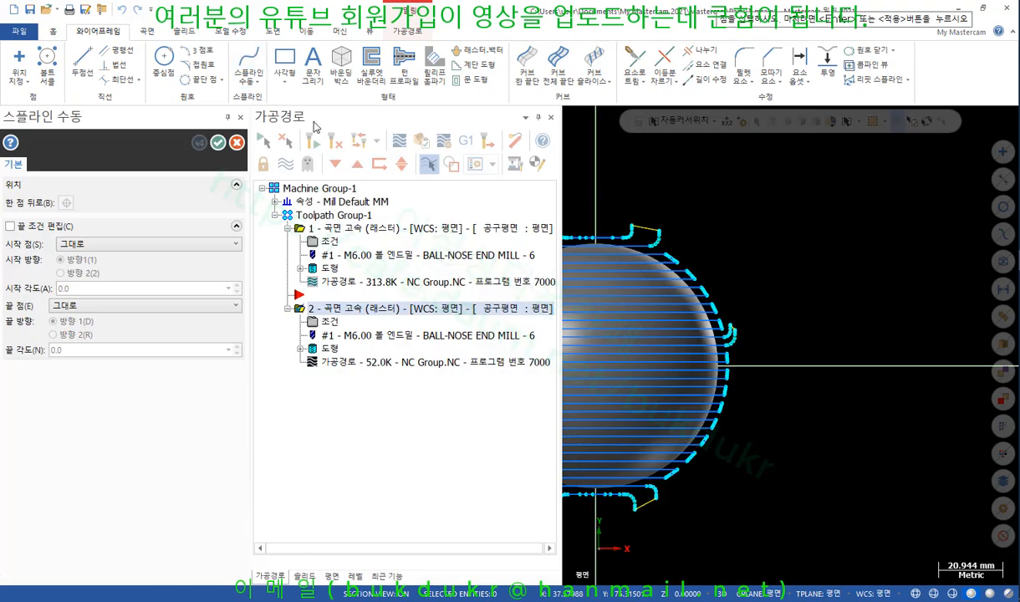
click(769, 297)
click(795, 262)
click(856, 261)
click(871, 216)
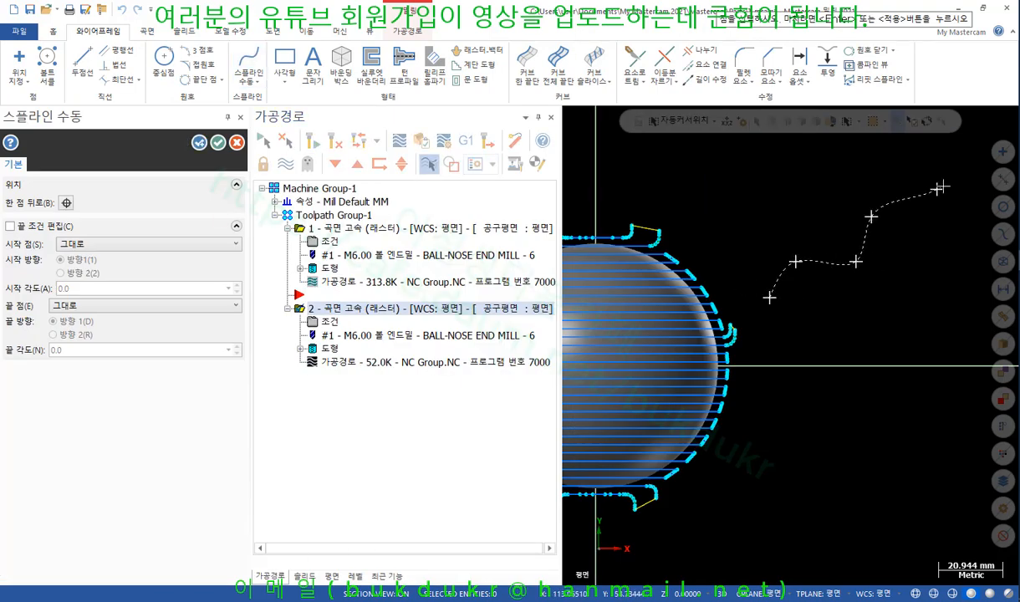
key(Return)
scroll(922, 192, up, 3)
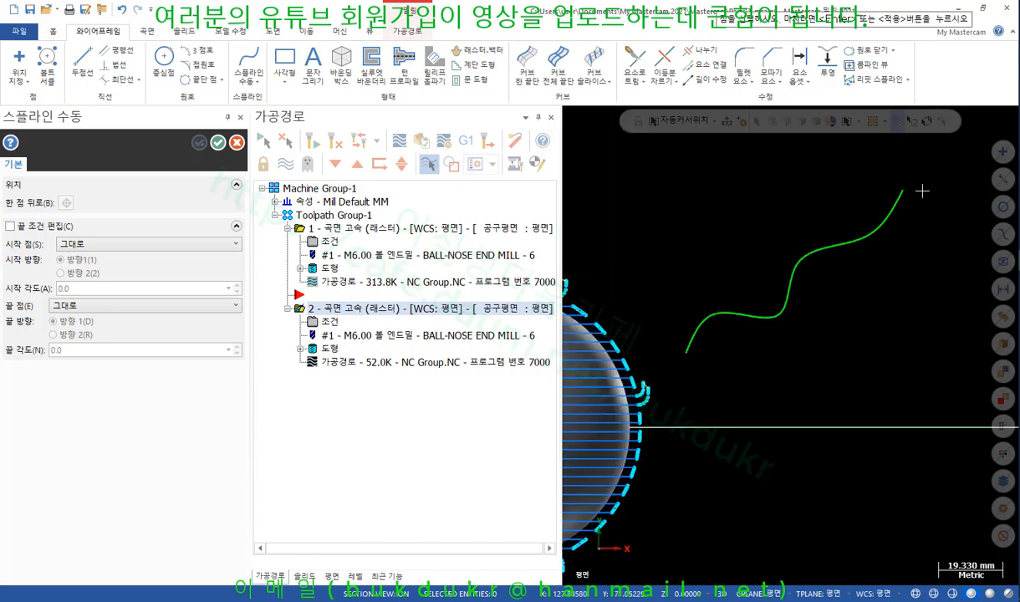
scroll(923, 192, up, 1)
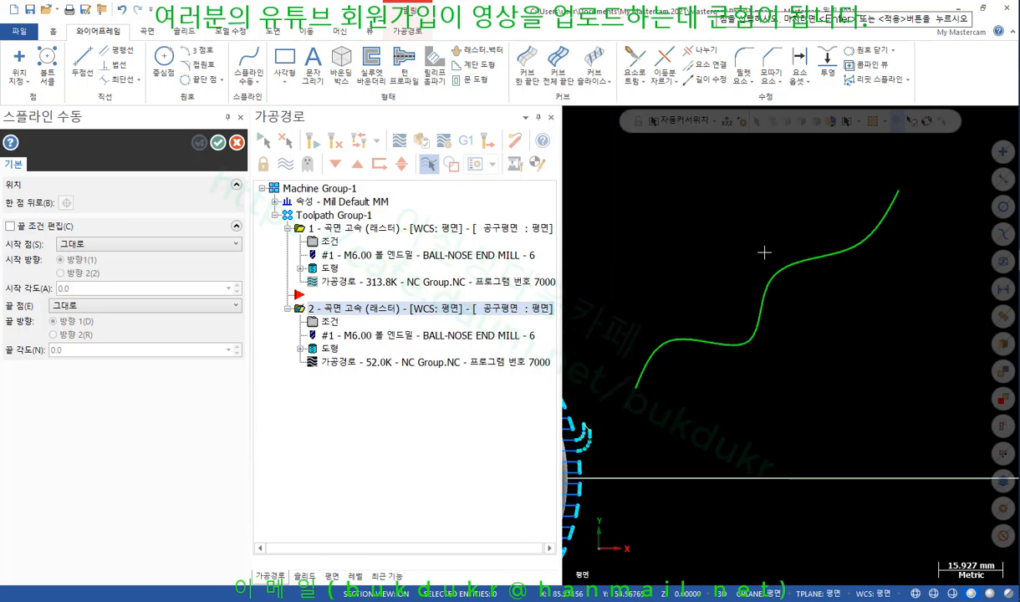
click(217, 143)
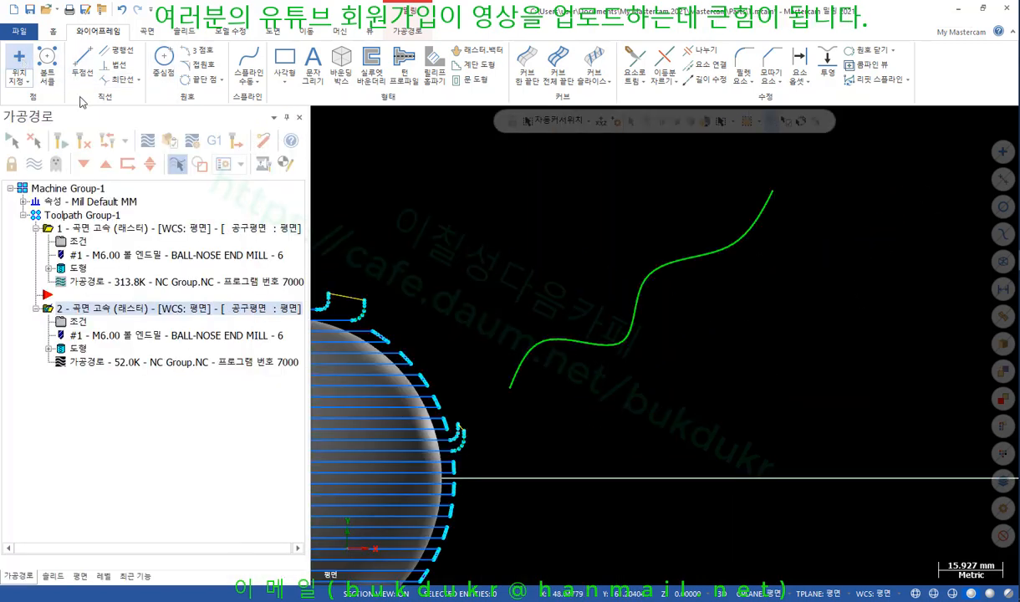
Step: Place a row of position points below the spline, following a similar wavy shape
click(676, 437)
click(705, 406)
click(756, 402)
click(781, 393)
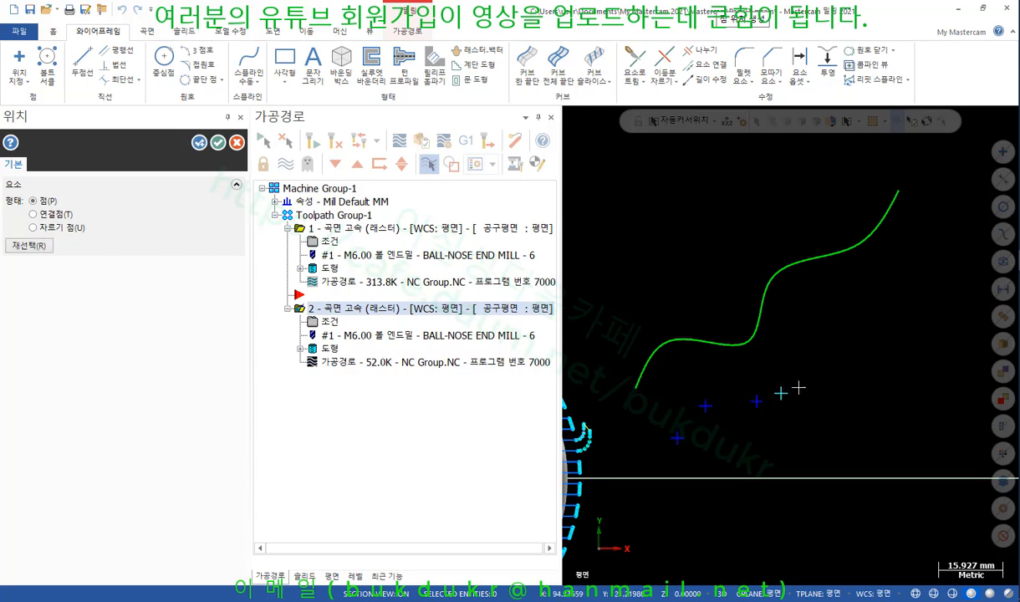
click(803, 385)
click(817, 373)
click(825, 358)
click(836, 330)
click(845, 310)
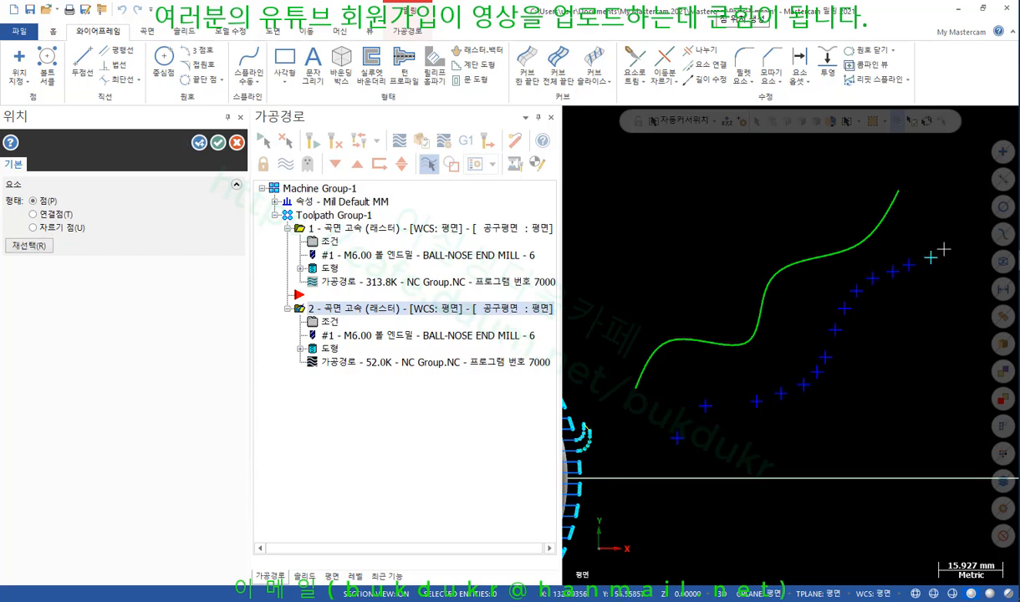
click(217, 143)
Step: Connect the first four points of the row with two-point lines and end the line command
scroll(759, 292, up, 2)
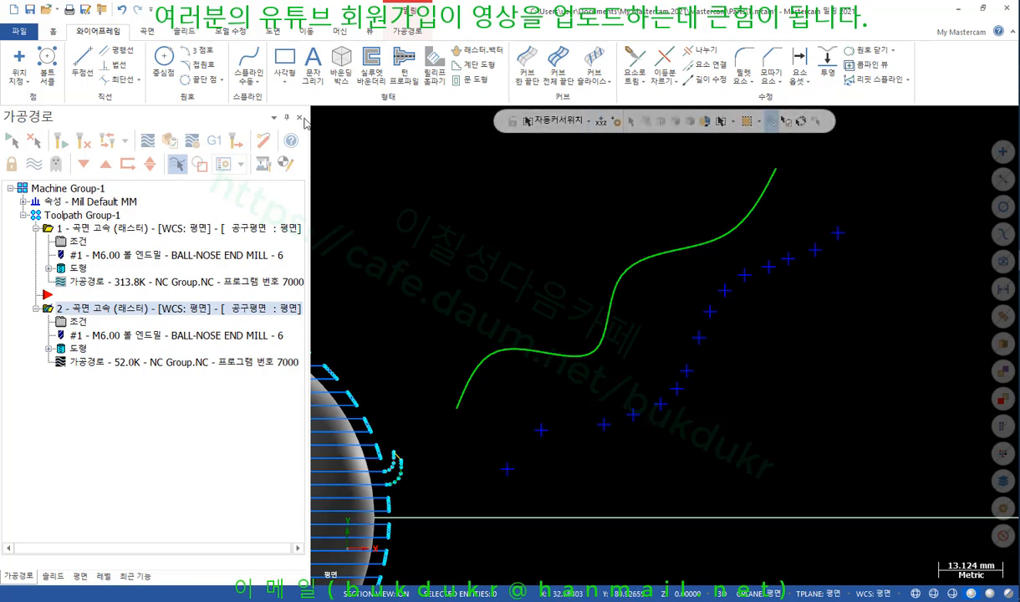
click(81, 62)
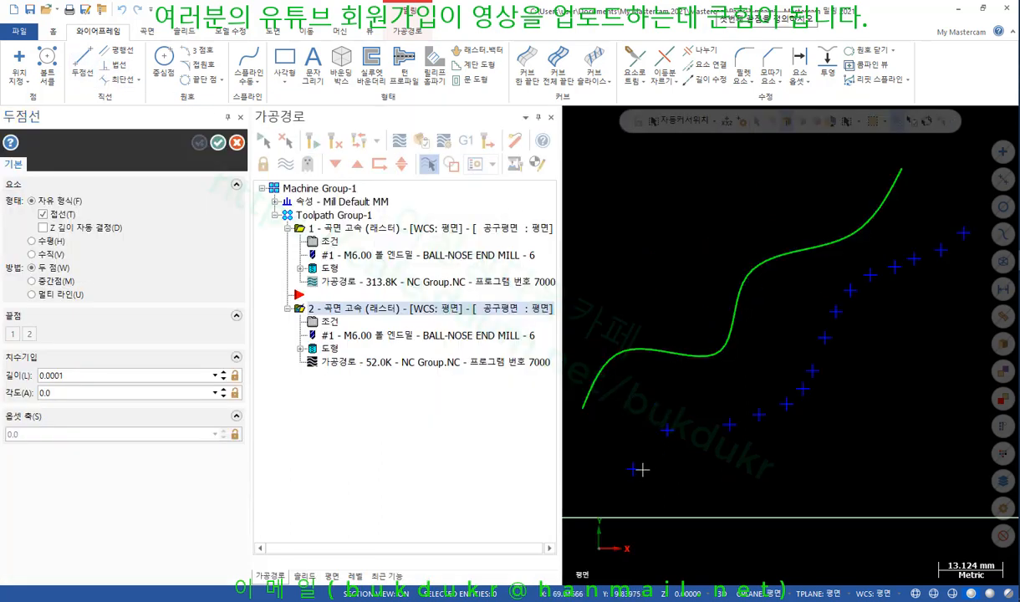
click(632, 469)
click(667, 430)
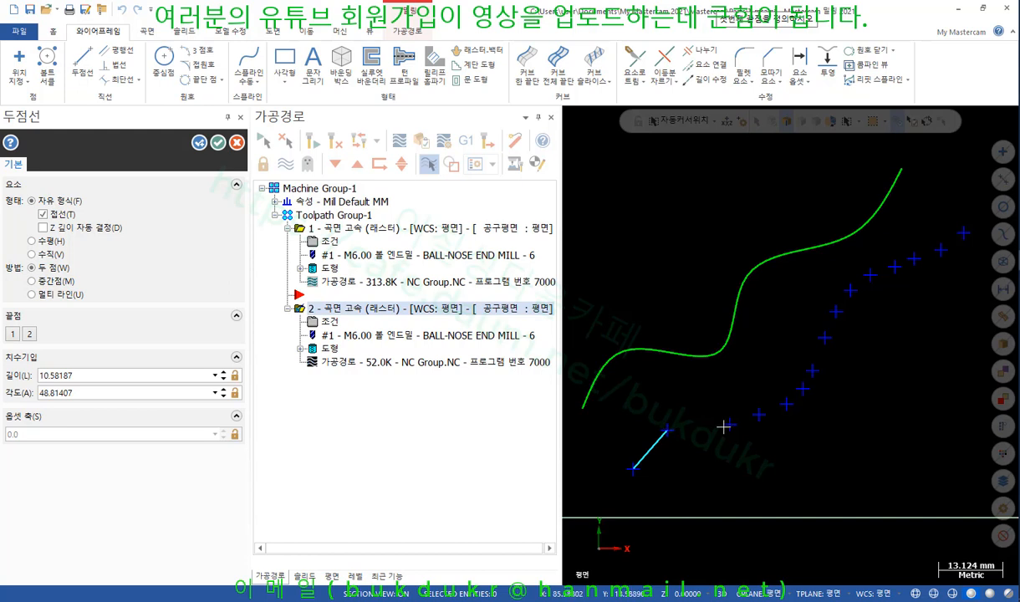
click(726, 427)
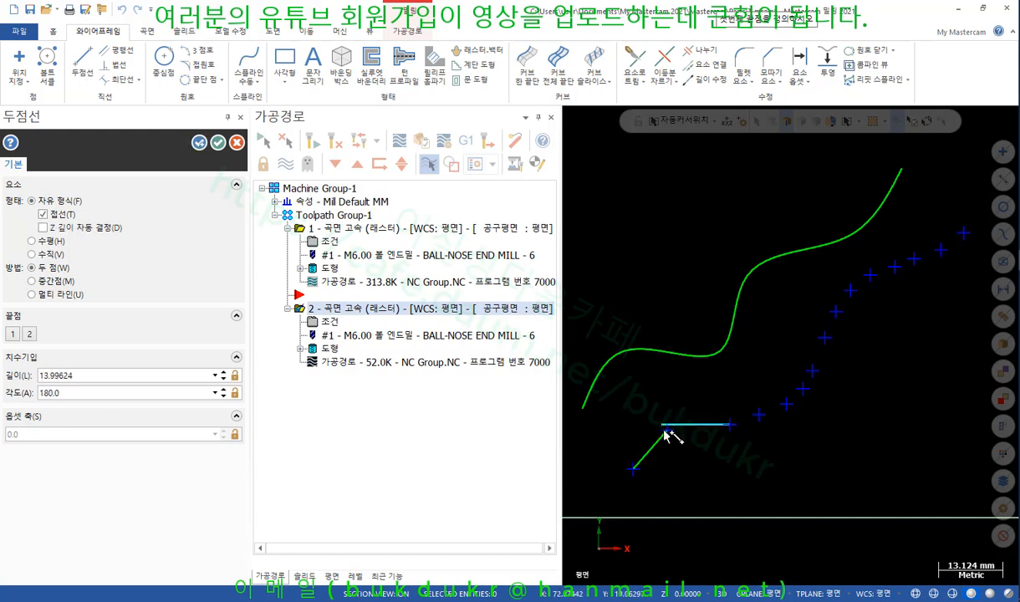
click(667, 430)
click(731, 424)
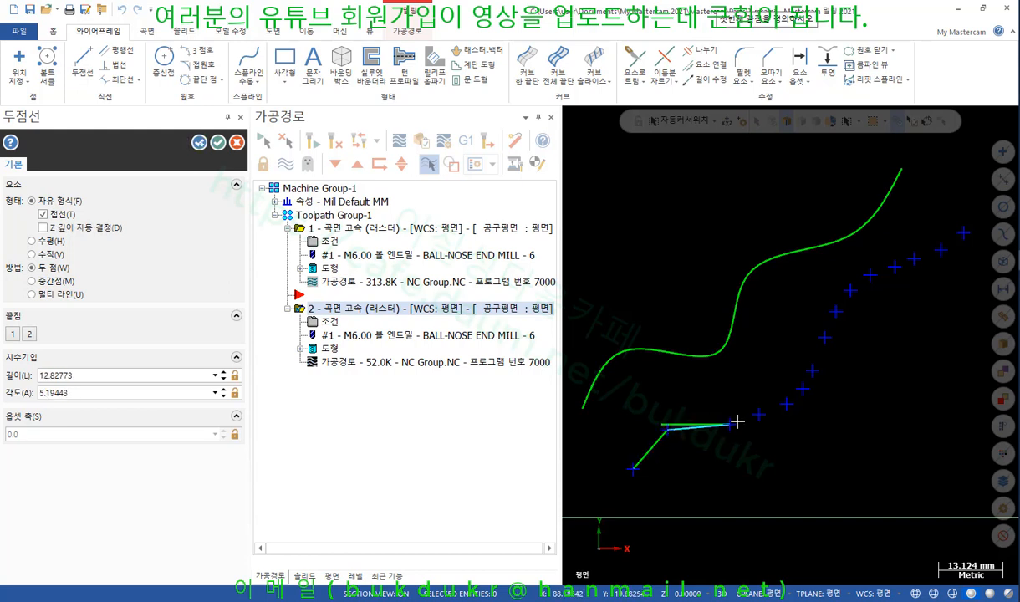
click(731, 424)
click(758, 414)
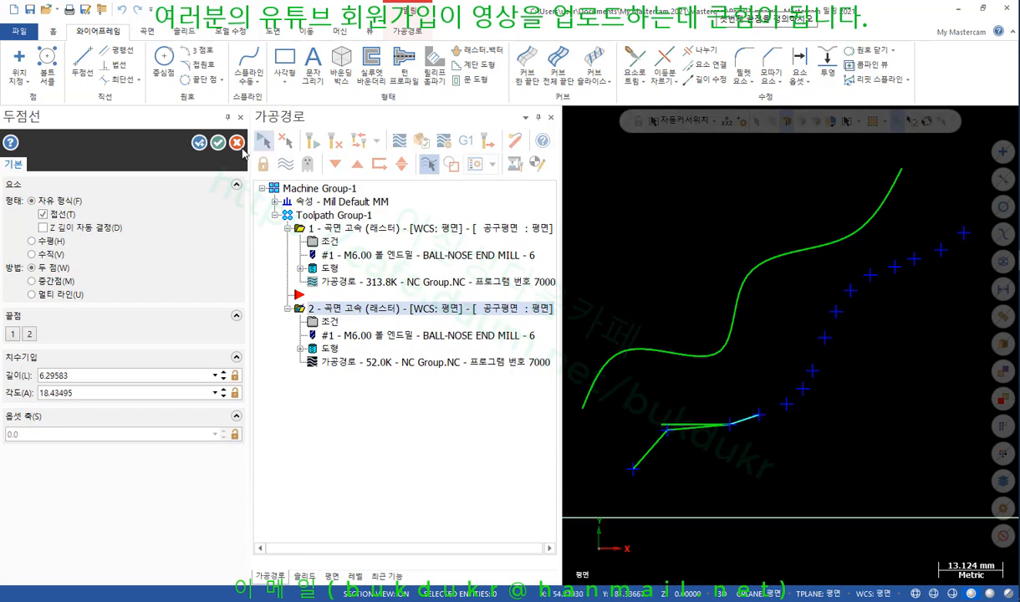
click(240, 146)
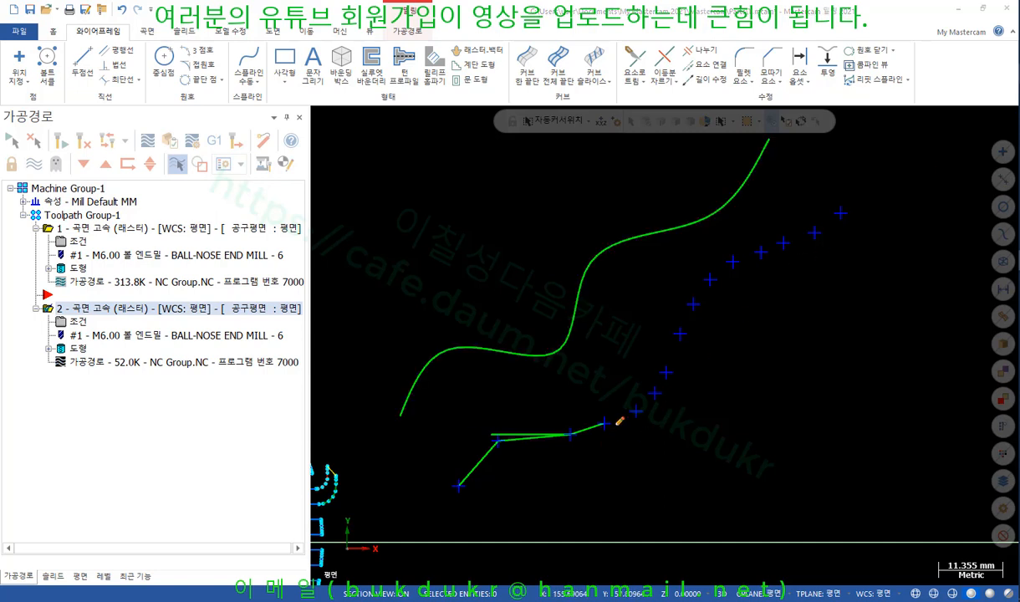
right_click(810, 383)
click(813, 520)
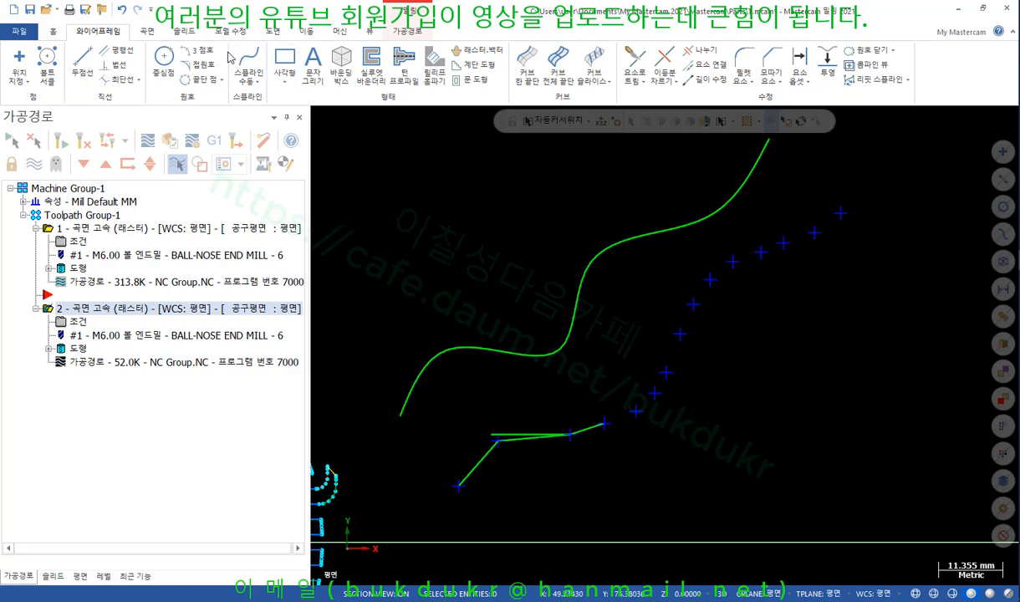
Step: Create a drill toolpath over the window-selected row of points and lines, accepting the default drilling parameters, and inspect its path
click(393, 32)
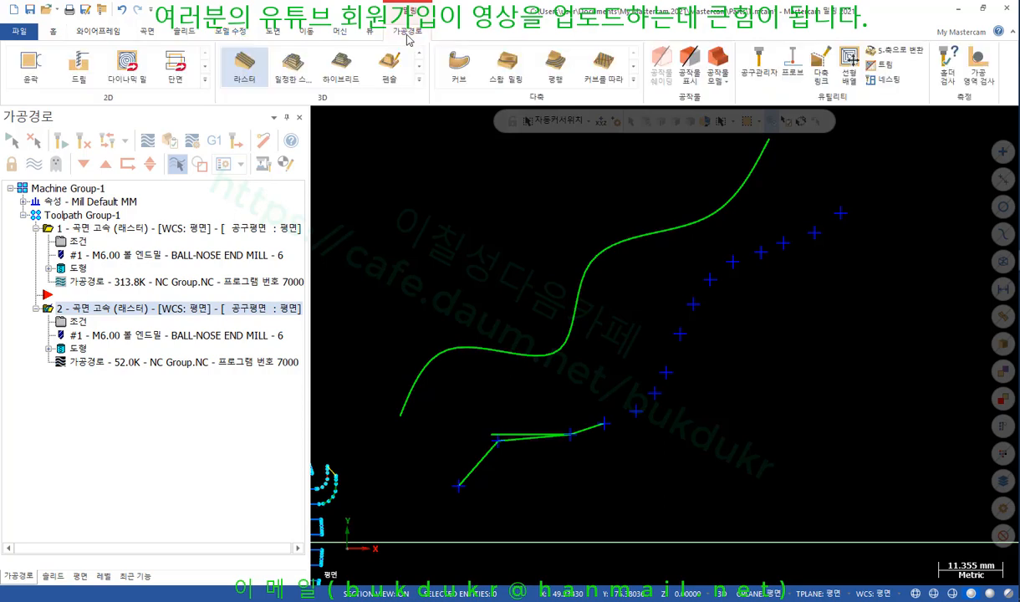
click(86, 72)
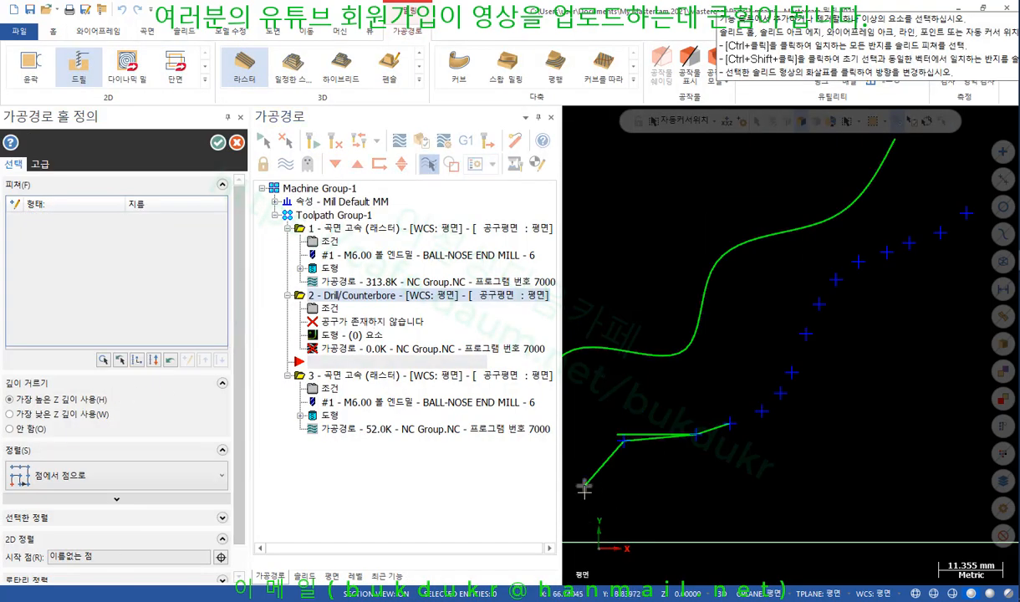
scroll(661, 400, down, 3)
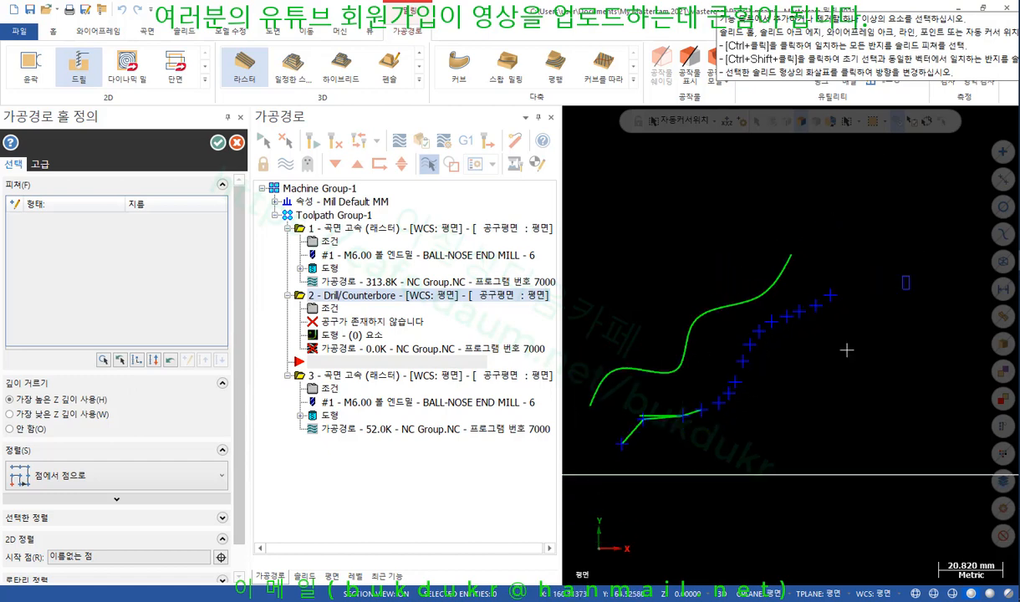
drag(909, 276, 610, 501)
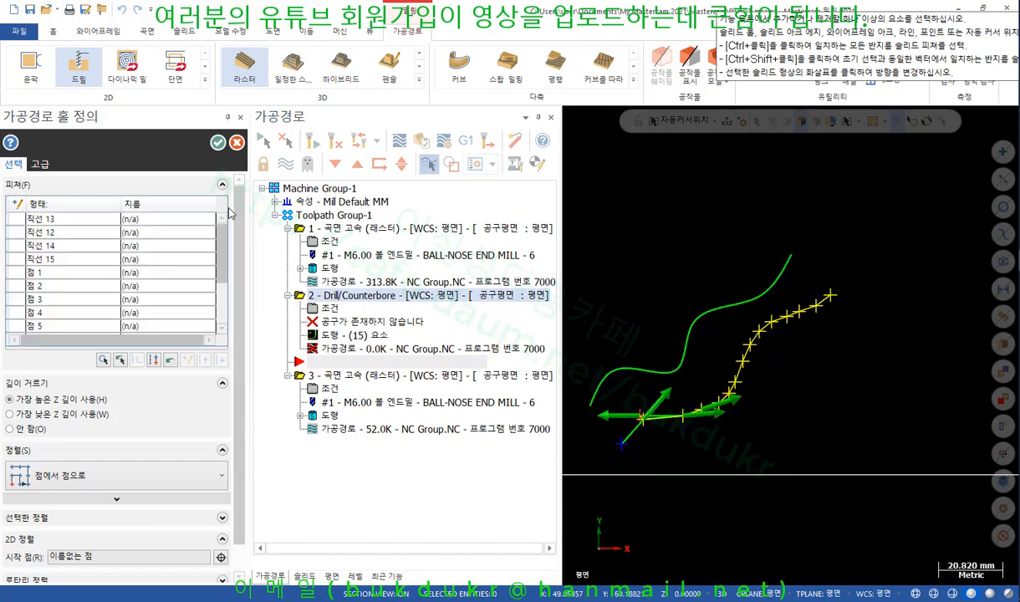
click(217, 143)
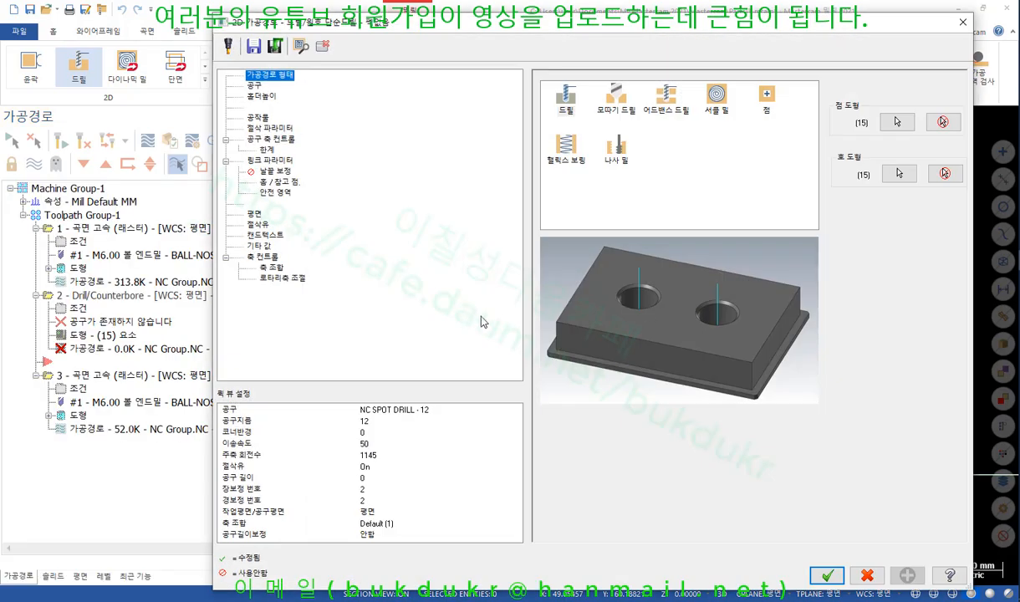
click(827, 576)
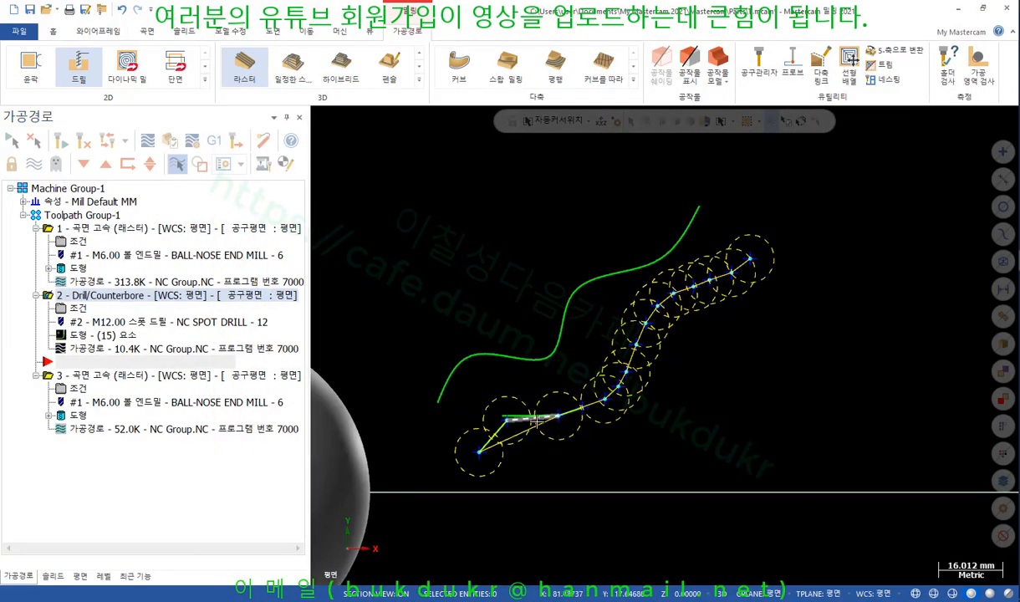
scroll(703, 297, up, 4)
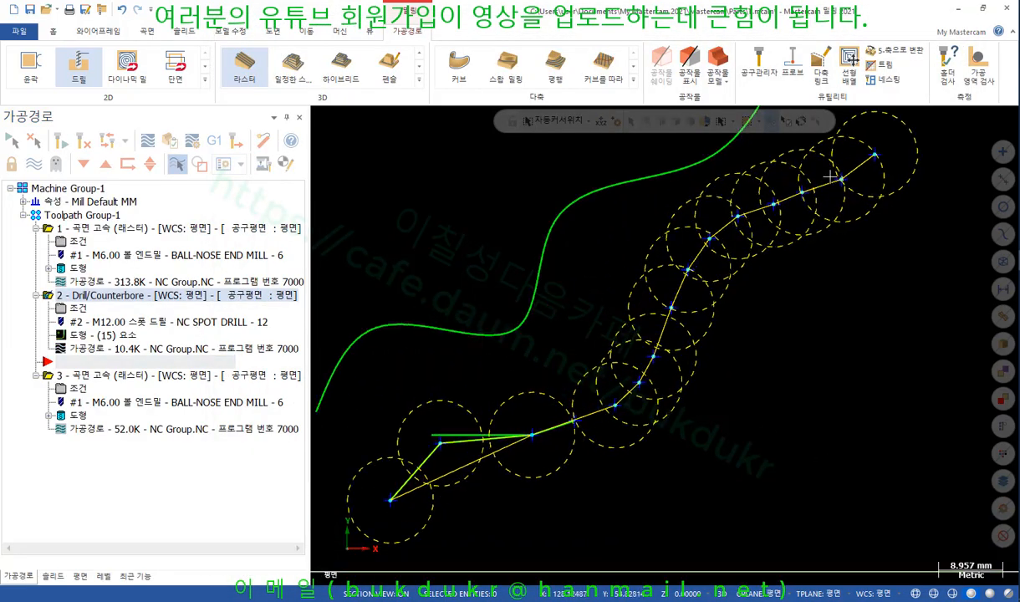
Step: Mark six consecutive drill points along the bend of the path with short red pen strokes, and close the annotation overlay
scroll(598, 390, down, 2)
scroll(735, 159, up, 1)
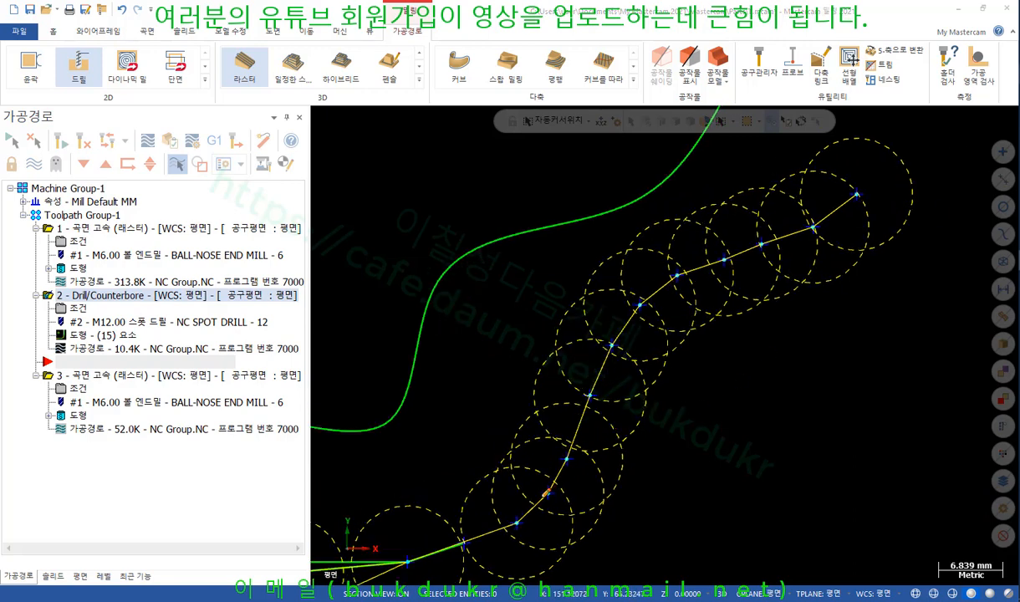
drag(542, 495, 562, 502)
drag(567, 458, 580, 463)
drag(584, 393, 605, 402)
drag(606, 339, 619, 343)
drag(635, 304, 641, 310)
drag(676, 275, 689, 287)
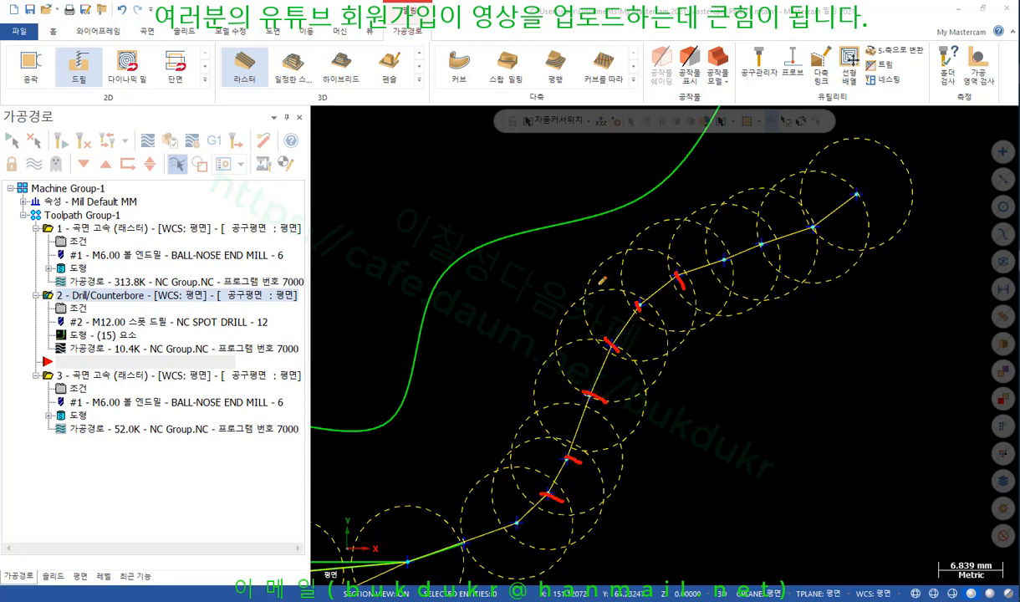
right_click(918, 269)
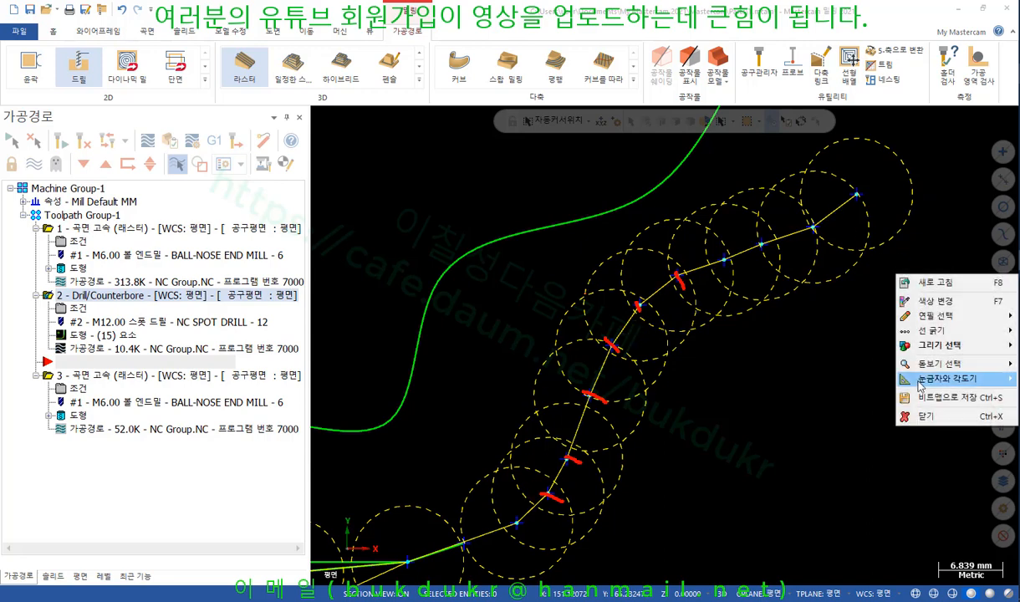
click(910, 400)
Step: Delete the three lines connecting the lowest points, including toolpath-linked geometry, and regenerate the drill toolpath
scroll(810, 171, down, 2)
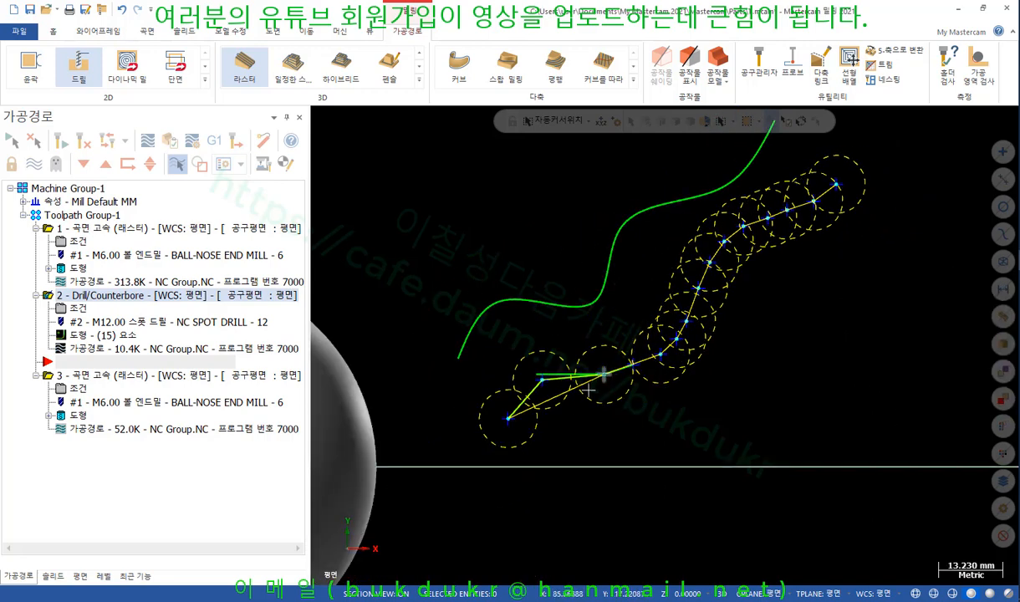
click(569, 376)
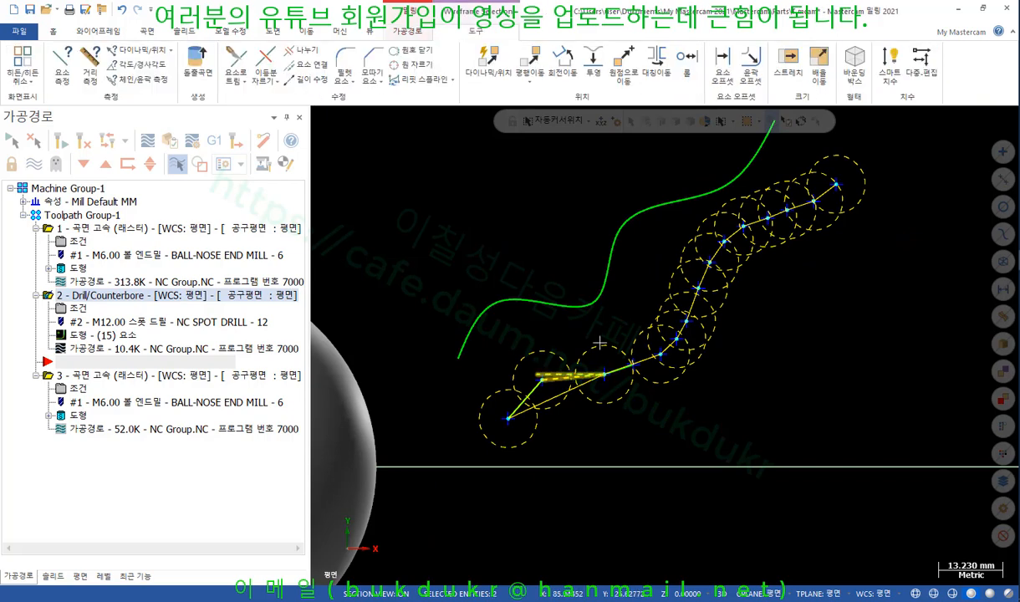
key(Delete)
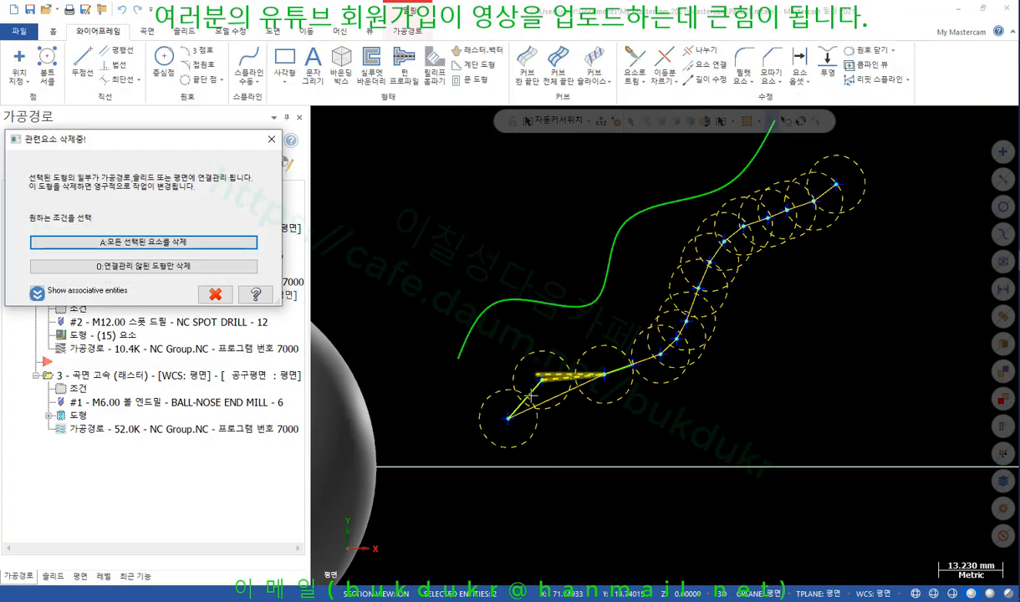
click(254, 294)
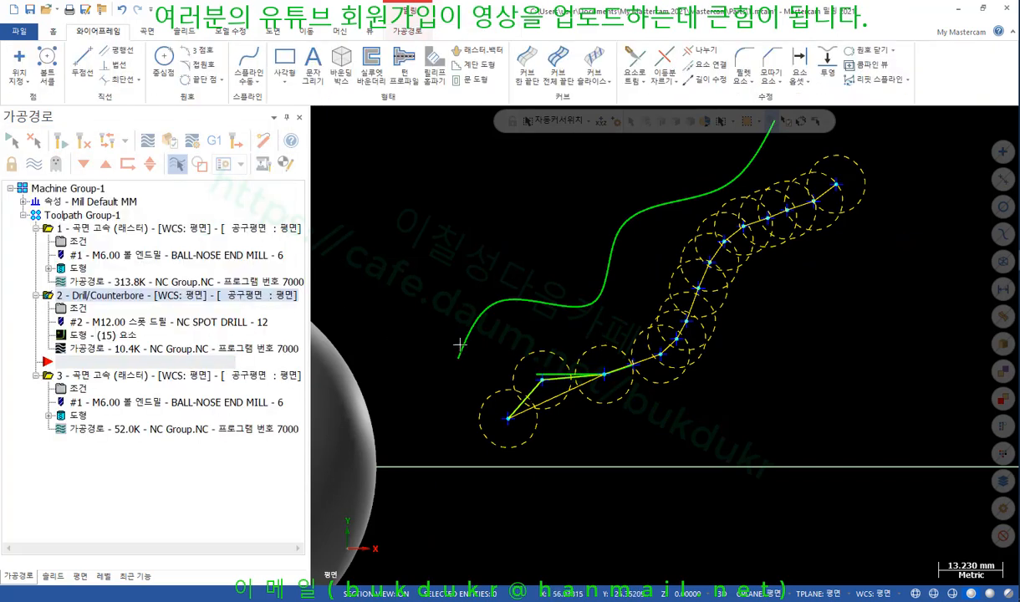
click(555, 377)
click(559, 366)
key(Delete)
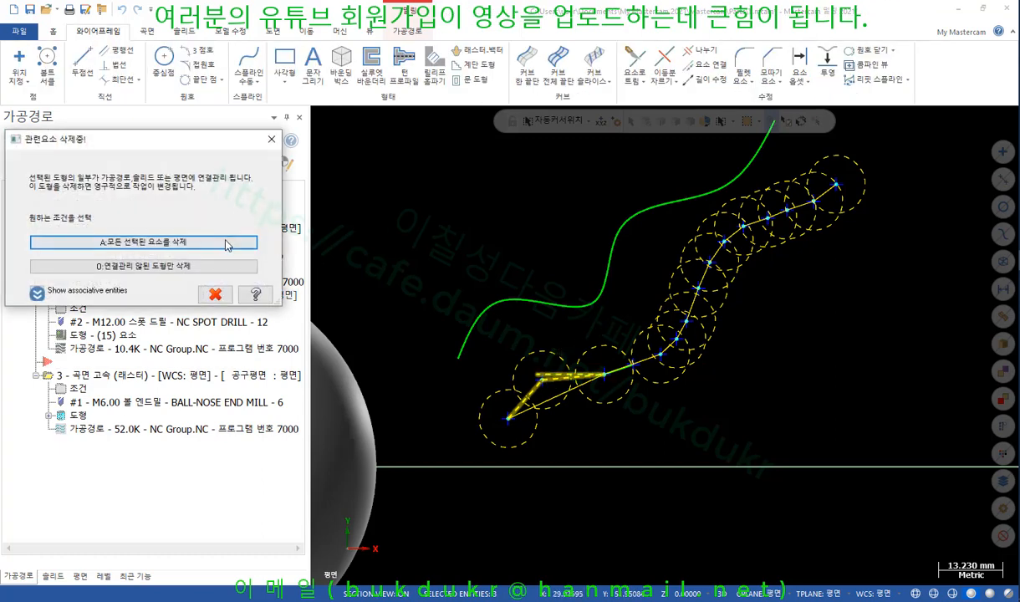
click(143, 242)
click(84, 142)
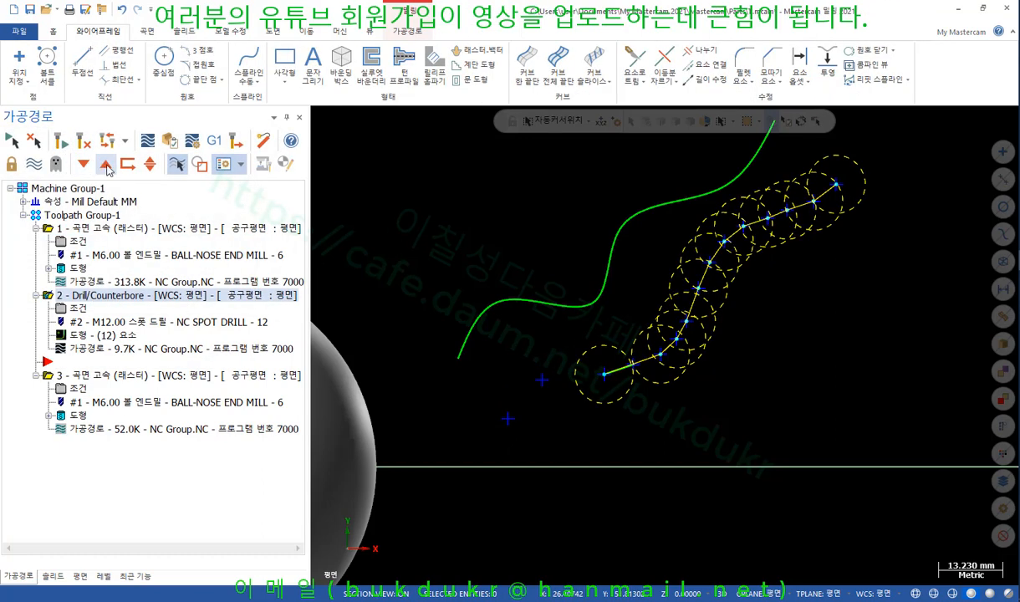
Step: Create an automatic spline through the row of drill points by picking the first, second and last points
scroll(900, 155, up, 2)
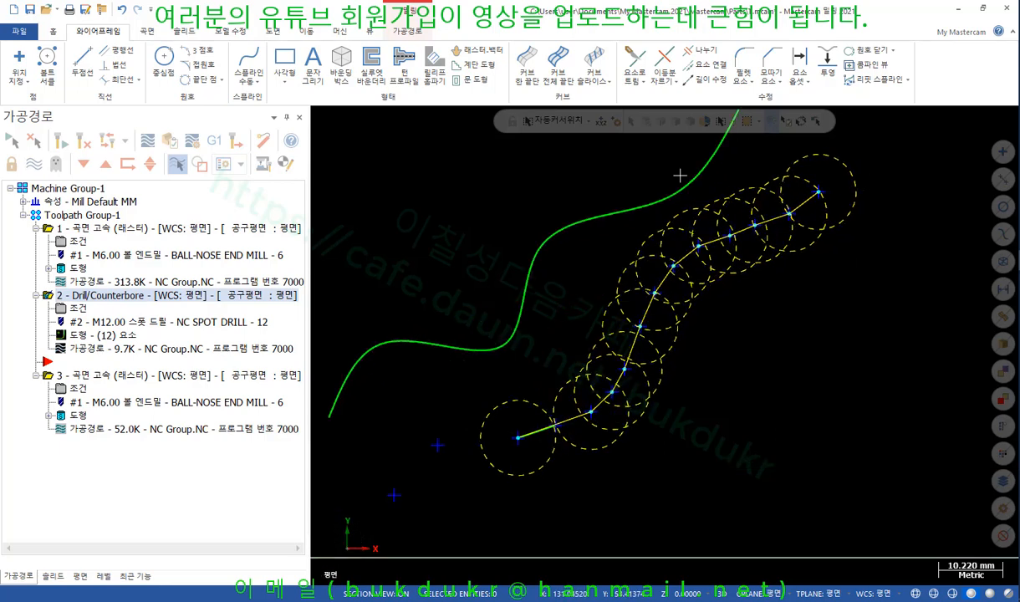
click(249, 60)
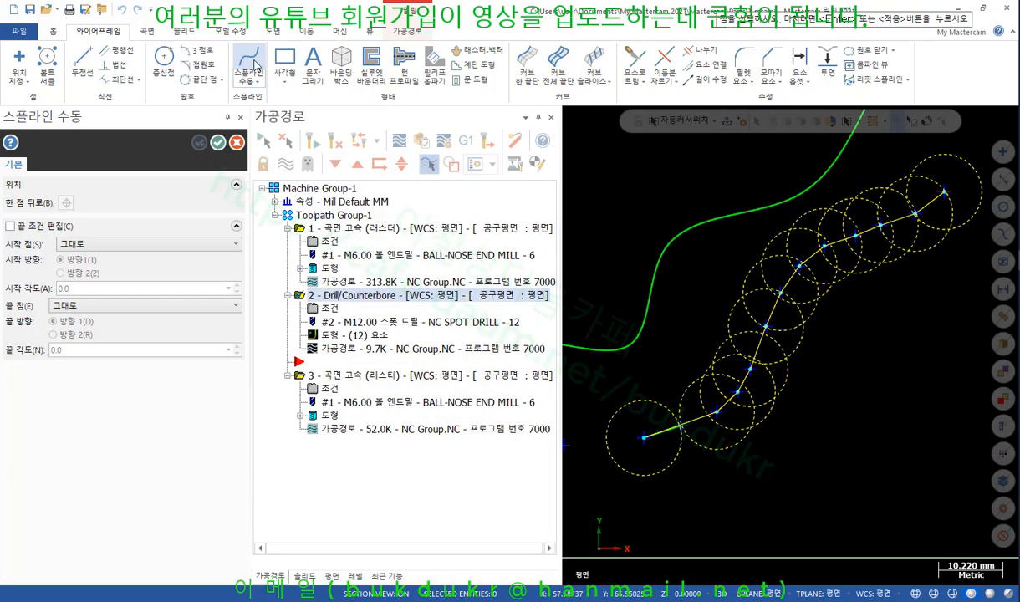
click(239, 143)
click(248, 81)
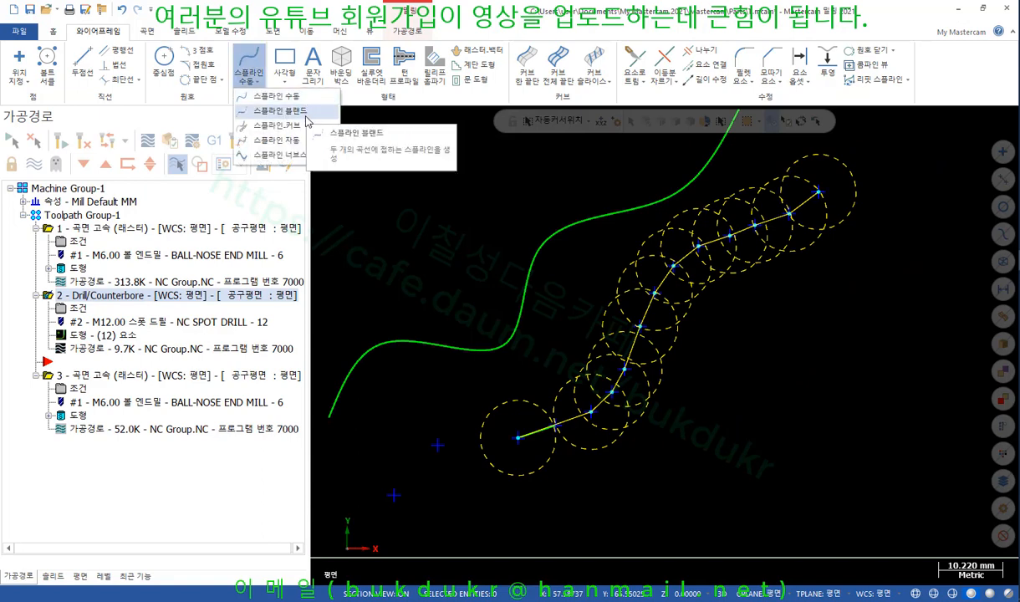
click(293, 140)
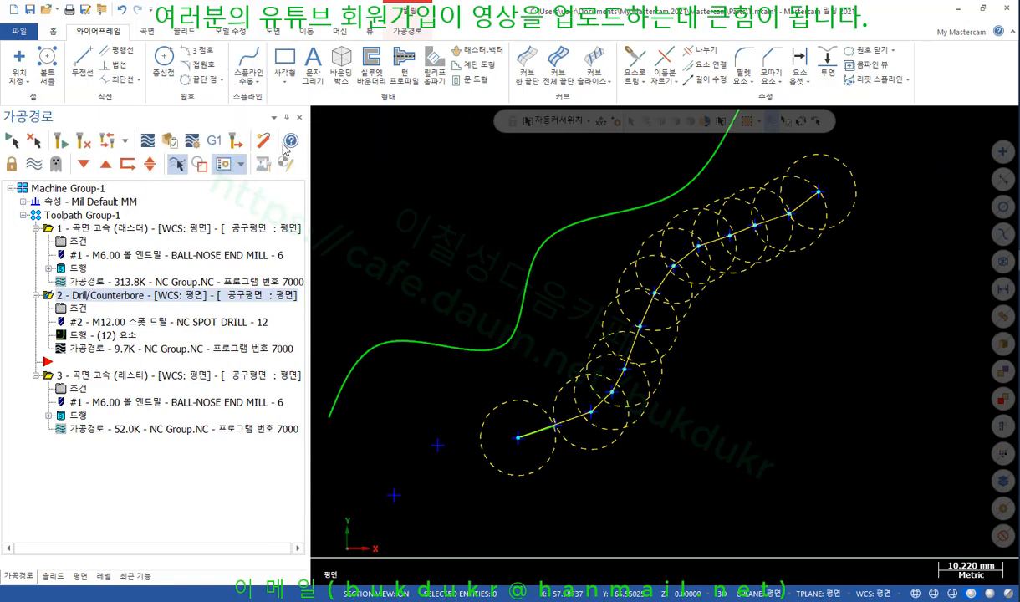
click(636, 437)
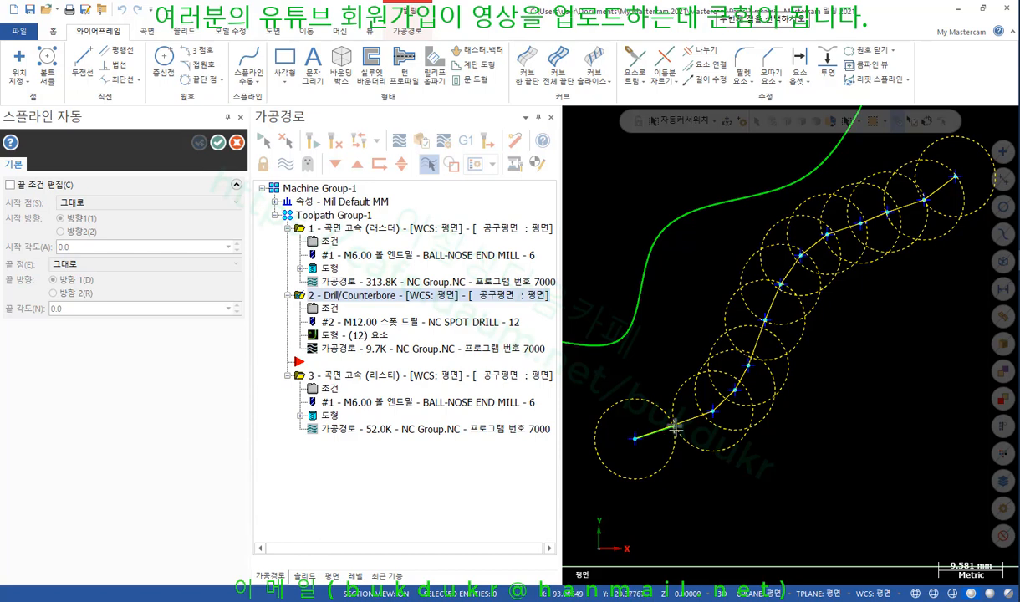
click(676, 425)
click(956, 177)
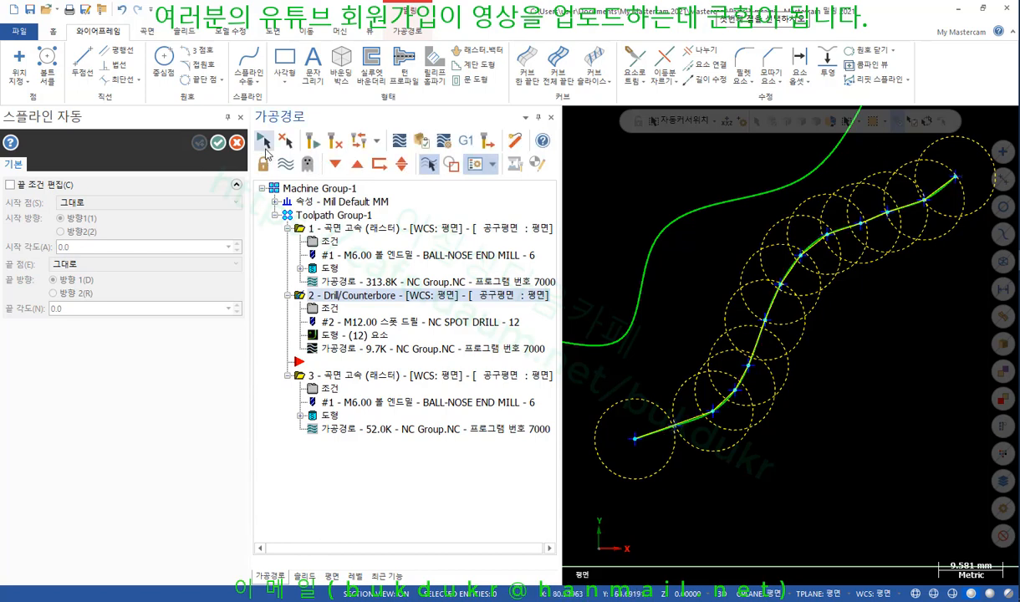
click(216, 143)
Step: Draw red arrows marking the deviation between the straight drill path segments and the spline near the first points
scroll(600, 420, up, 2)
scroll(540, 450, up, 5)
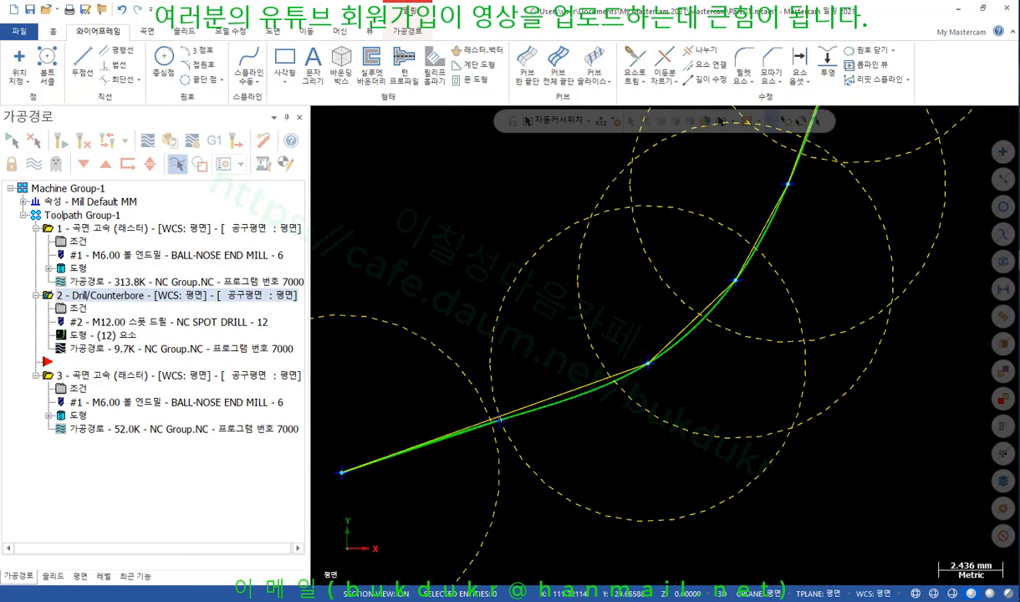
mouse_move(542, 326)
mouse_down()
mouse_move(552, 386)
mouse_move(561, 382)
mouse_up()
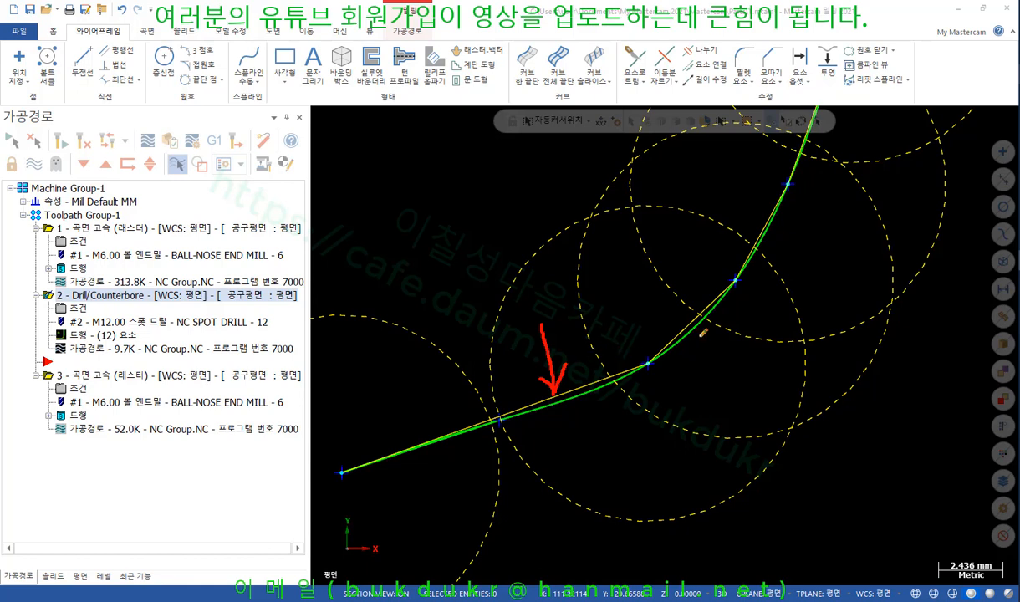
mouse_move(661, 294)
mouse_down()
mouse_move(683, 330)
mouse_move(674, 327)
mouse_move(687, 303)
mouse_up()
drag(569, 399, 572, 497)
mouse_move(571, 402)
mouse_down()
mouse_move(570, 423)
mouse_move(575, 404)
mouse_up()
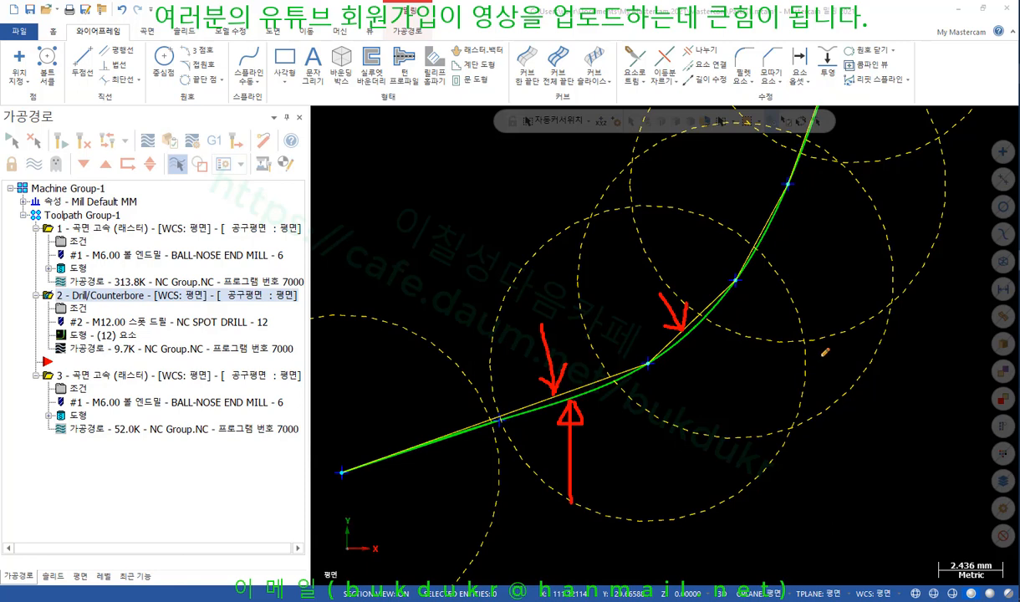
mouse_move(576, 342)
mouse_down()
mouse_move(578, 388)
mouse_move(588, 365)
mouse_move(620, 470)
mouse_up()
mouse_move(597, 390)
mouse_down()
mouse_move(596, 408)
mouse_move(609, 394)
mouse_up()
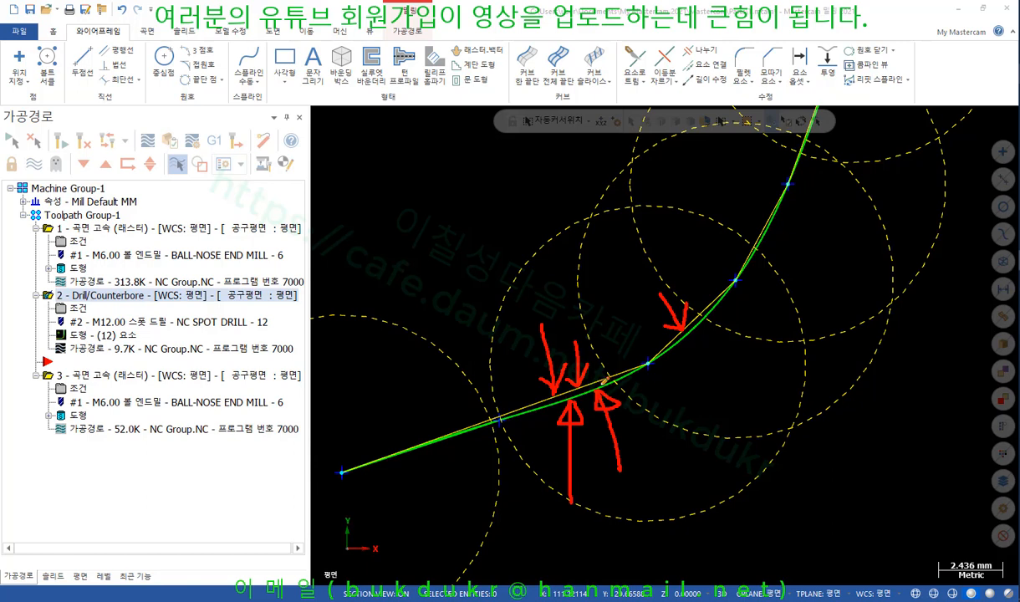
Step: Sketch a red straight stroke and an arc above the path, circle the lower arrows, and close the annotation overlay
drag(377, 206, 499, 192)
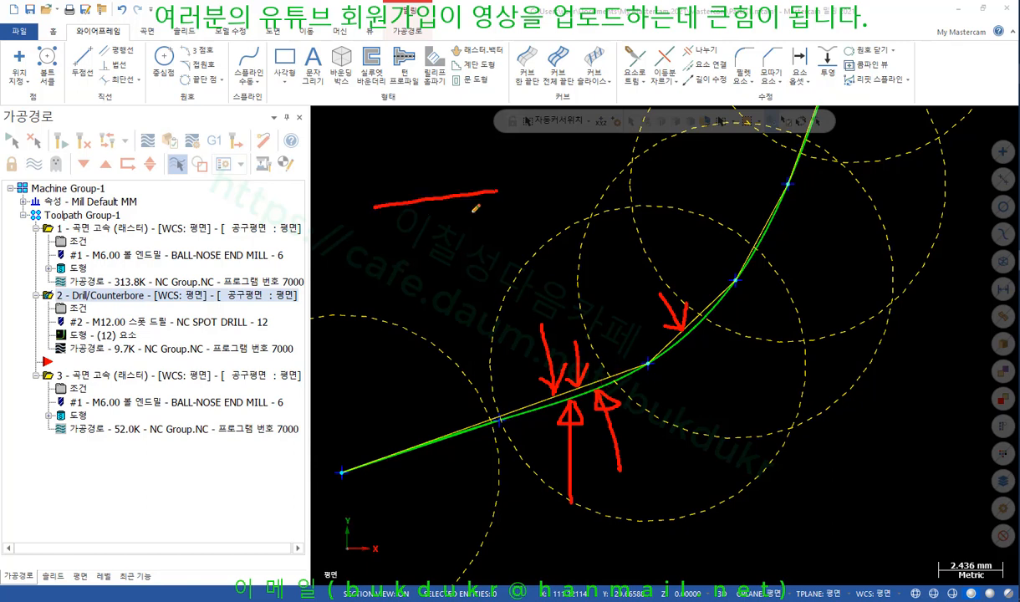
drag(393, 288, 496, 265)
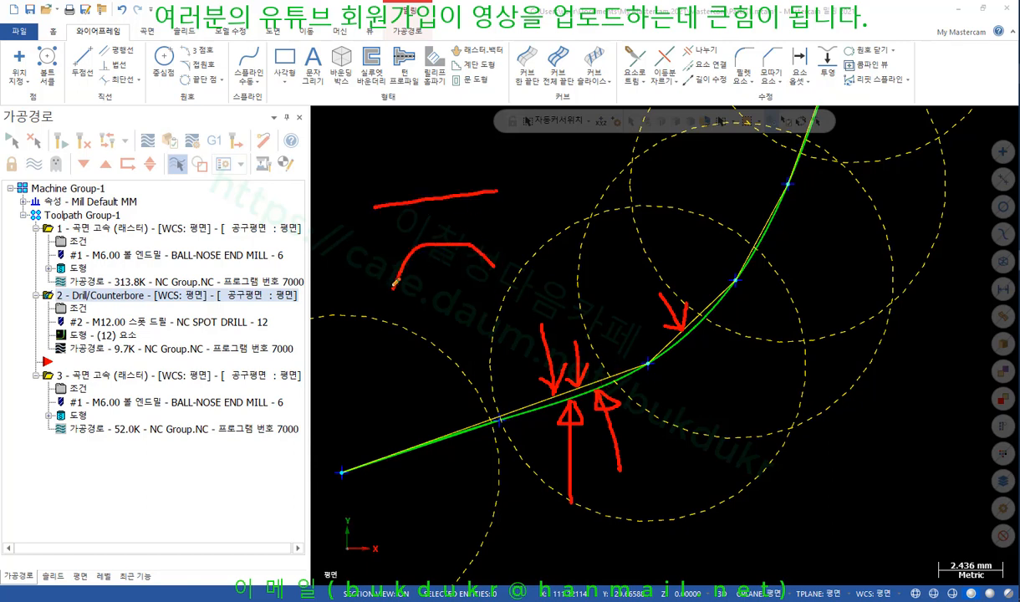
mouse_move(395, 285)
mouse_down()
mouse_move(400, 238)
mouse_move(440, 227)
mouse_move(483, 248)
mouse_move(428, 224)
mouse_move(415, 251)
mouse_up()
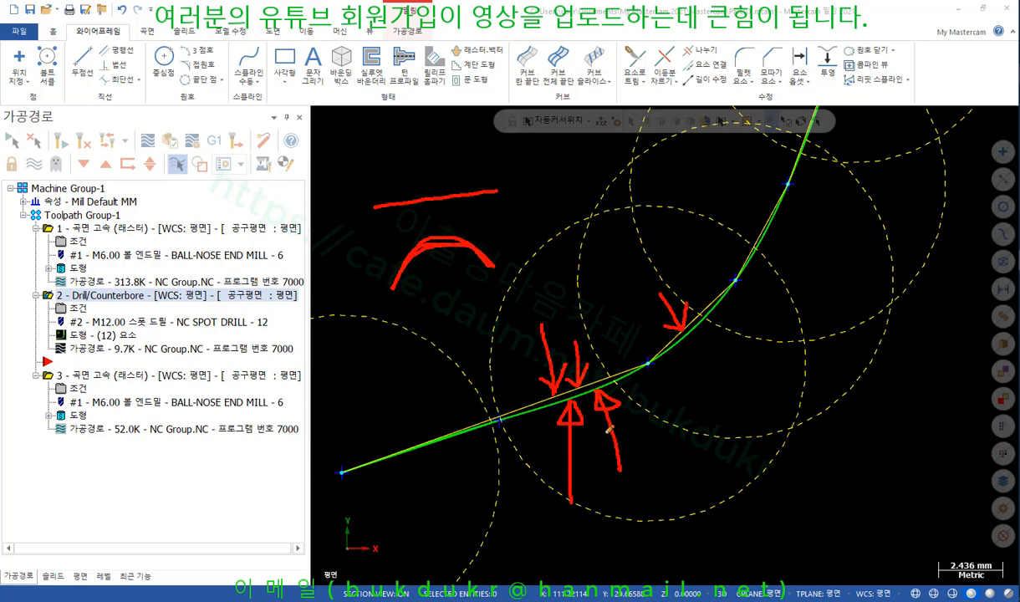
mouse_move(595, 467)
mouse_down()
mouse_move(554, 435)
mouse_move(606, 386)
mouse_move(613, 479)
mouse_up()
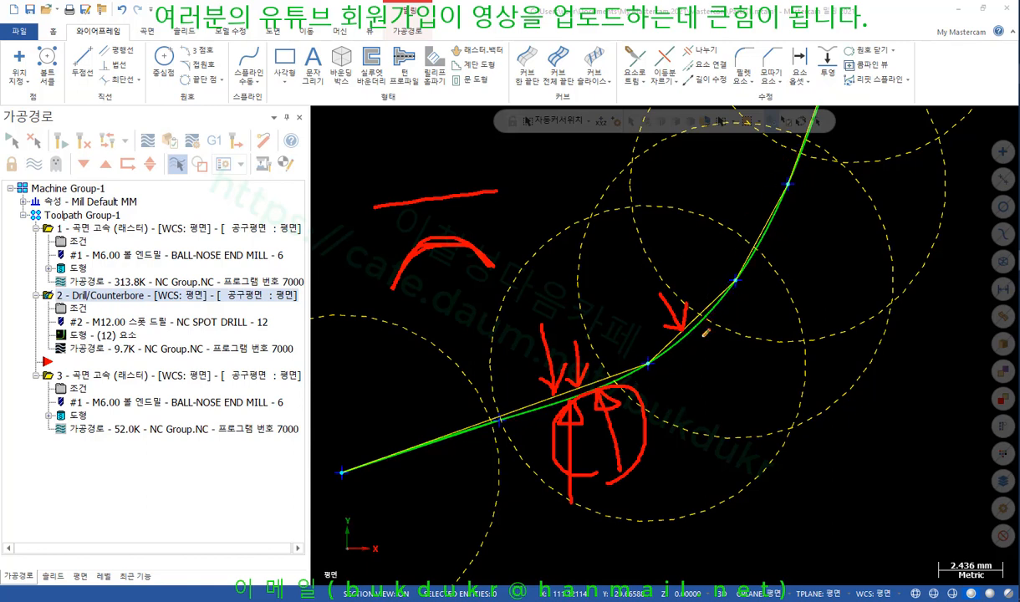
right_click(584, 205)
click(602, 412)
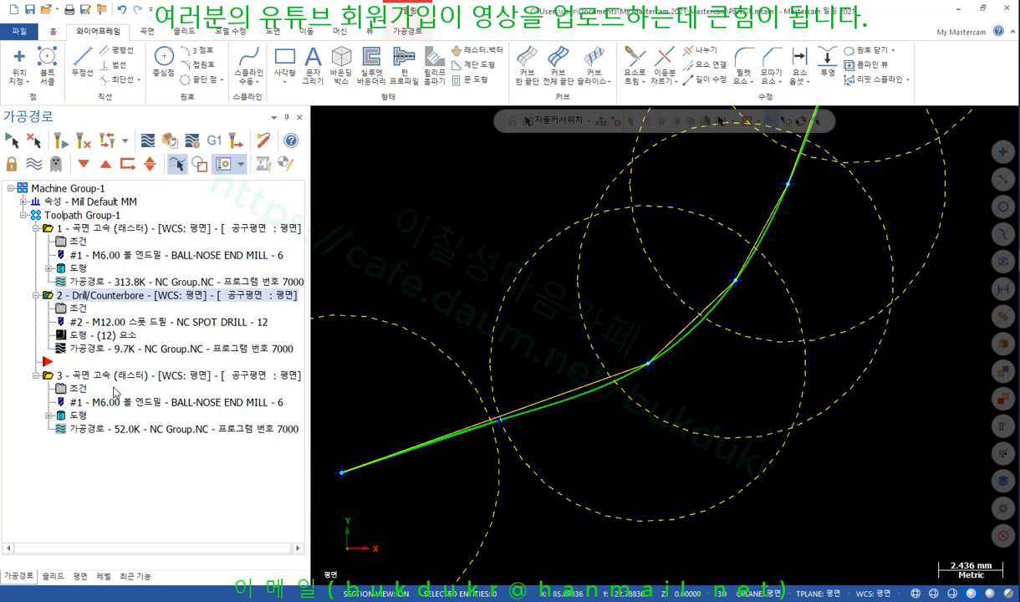
Step: In the third raster operation's arc filter/tolerance settings, enable smoothing and set the line/arc tolerance share to 25%
click(80, 390)
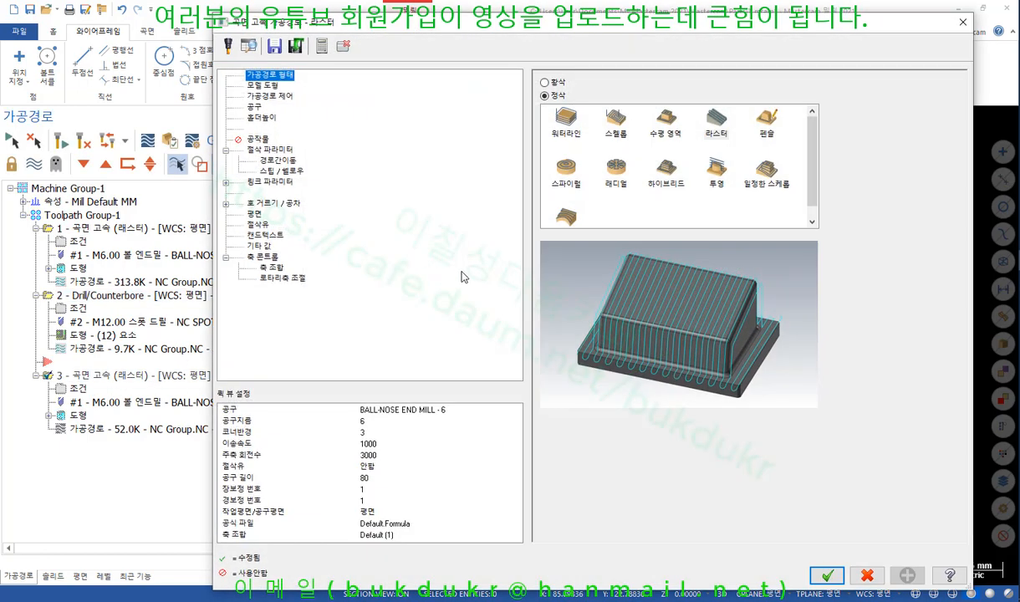
click(273, 202)
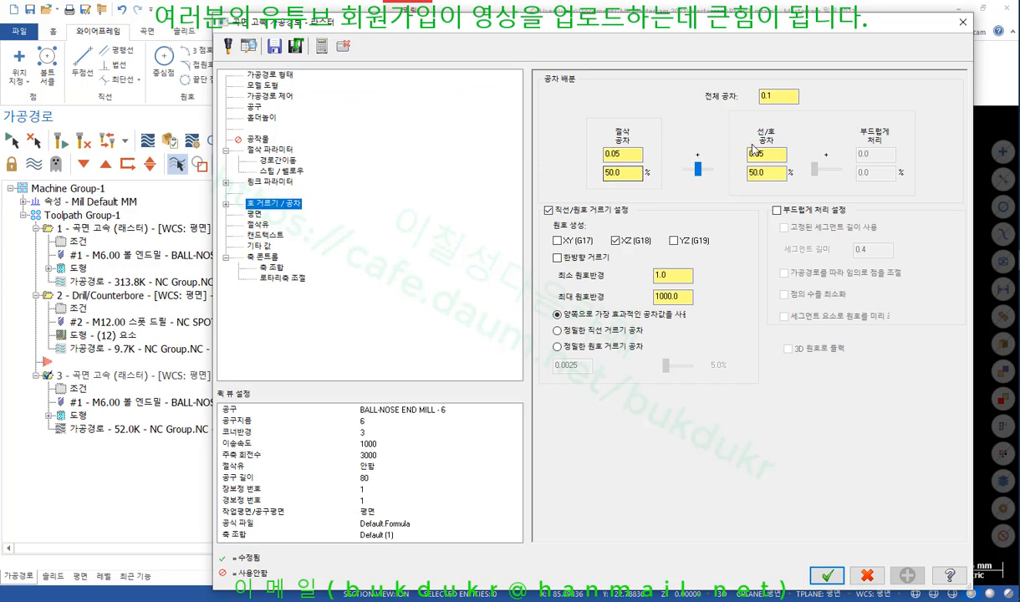
click(778, 211)
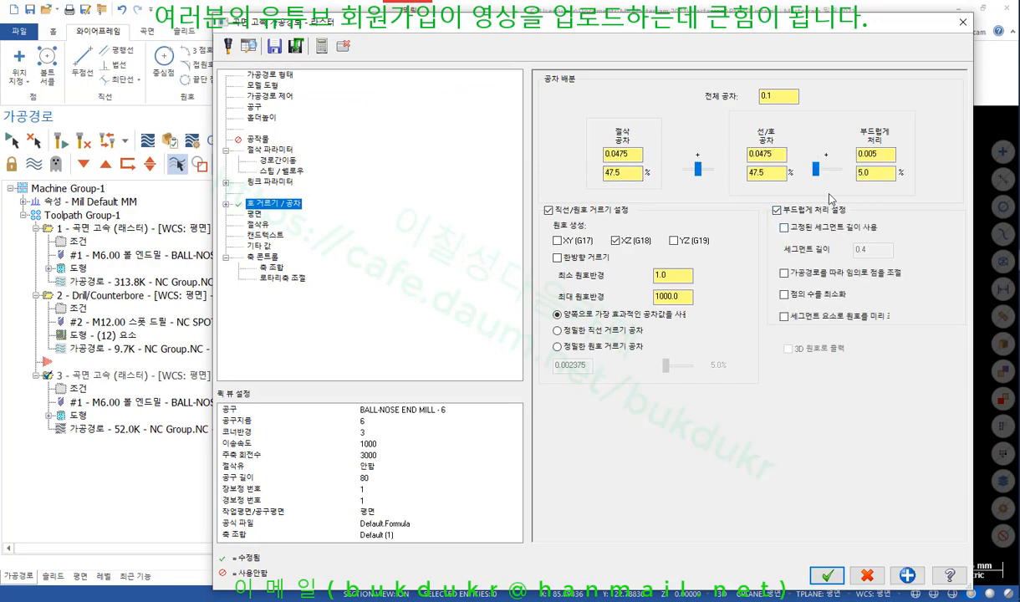
drag(816, 170, 730, 185)
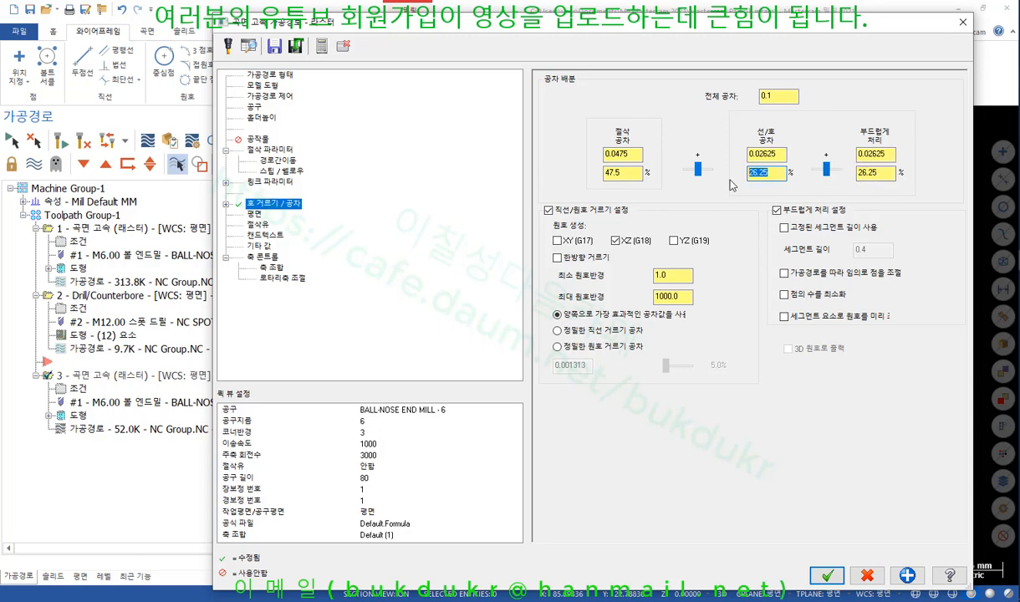
text(25)
key(Return)
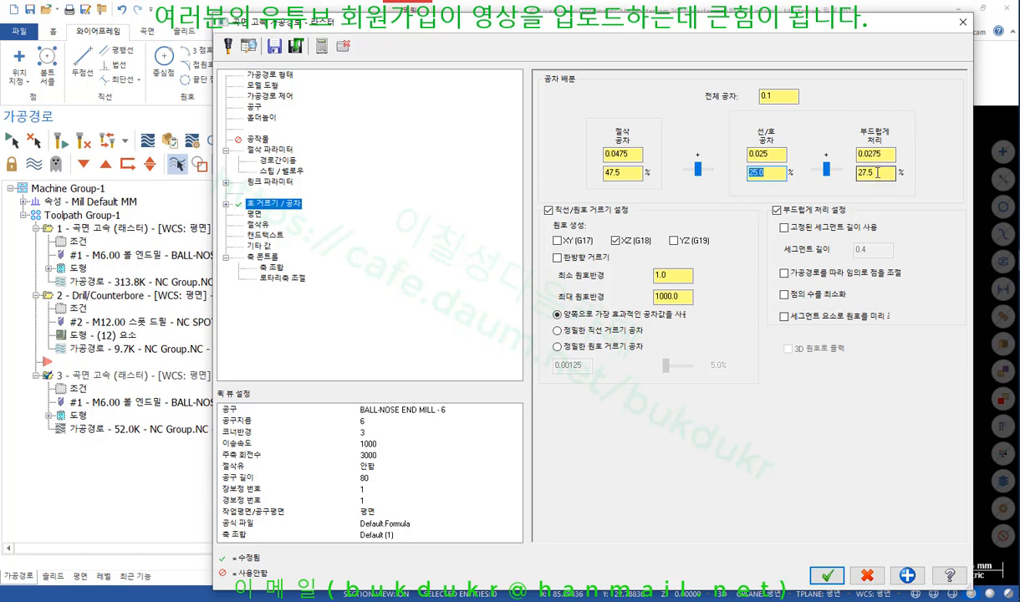
Step: Set the cut tolerance share to 50% and rebalance the line/arc tolerance share to 25%
click(630, 174)
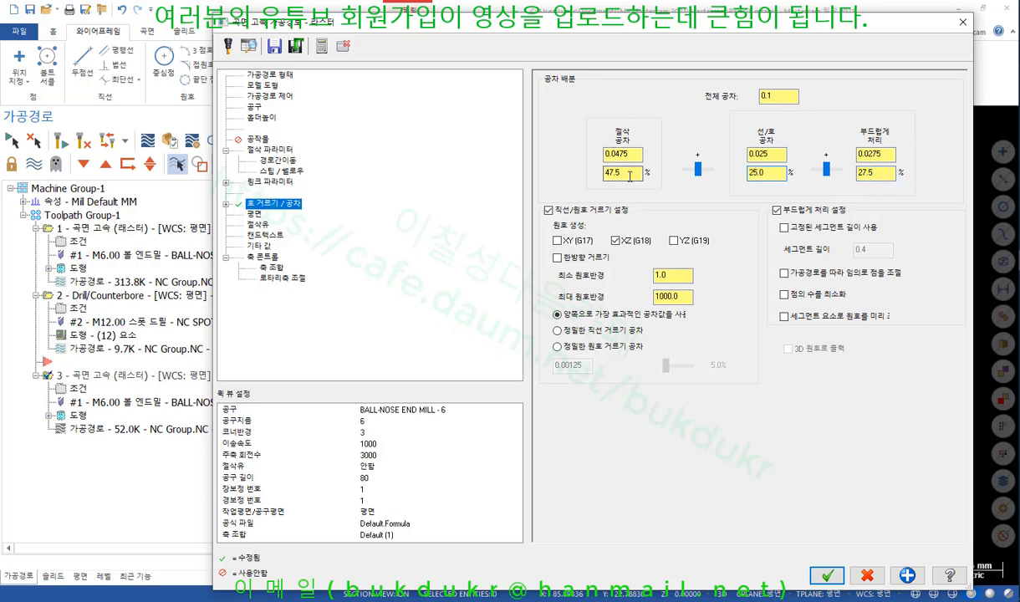
double_click(630, 174)
text(50)
key(Return)
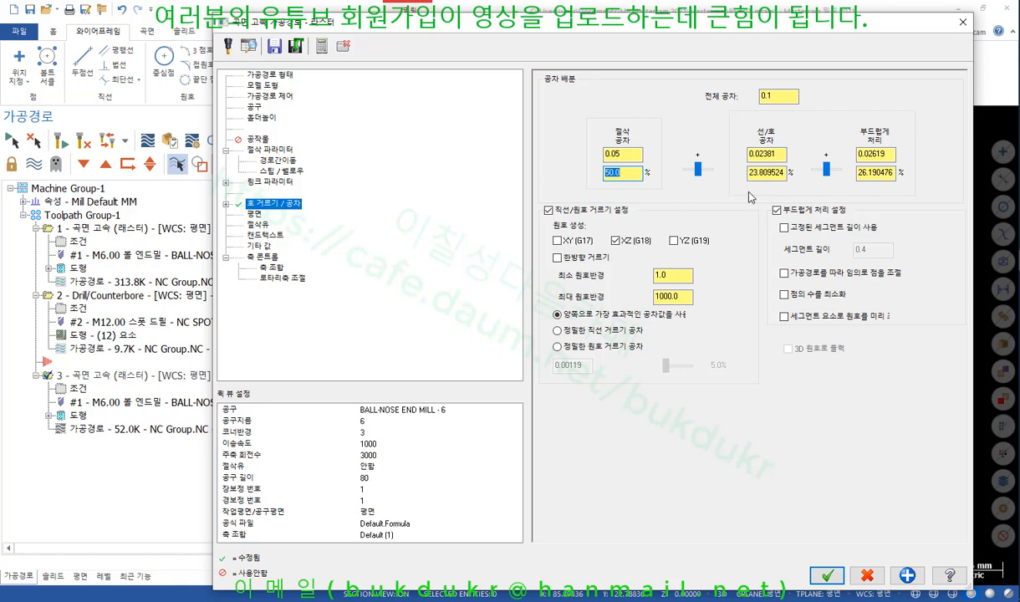
double_click(767, 172)
text(25)
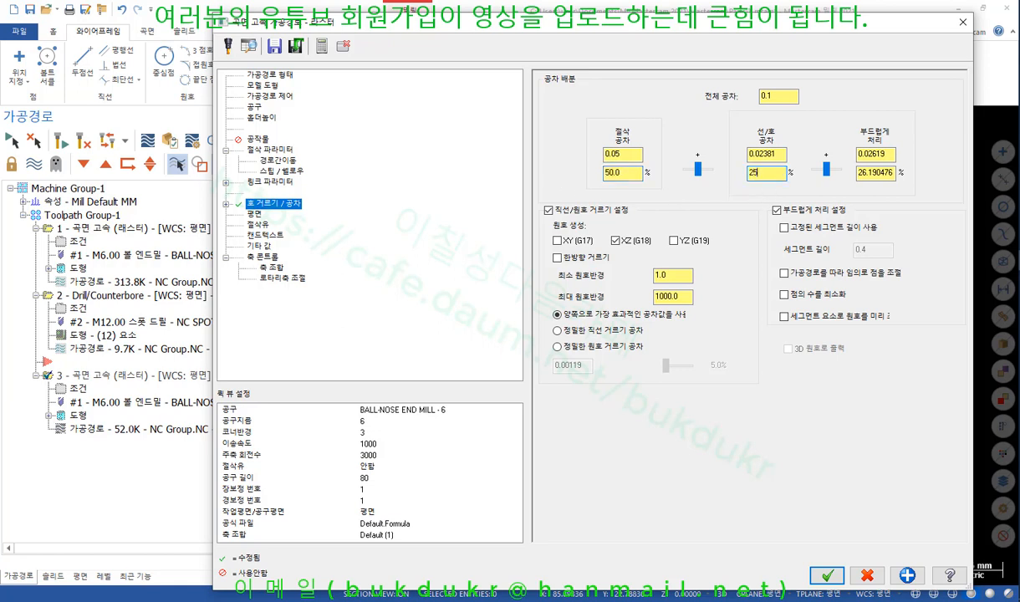
key(Return)
Step: Check the three tolerance values, accept the parameters and regenerate the third raster toolpath
click(884, 173)
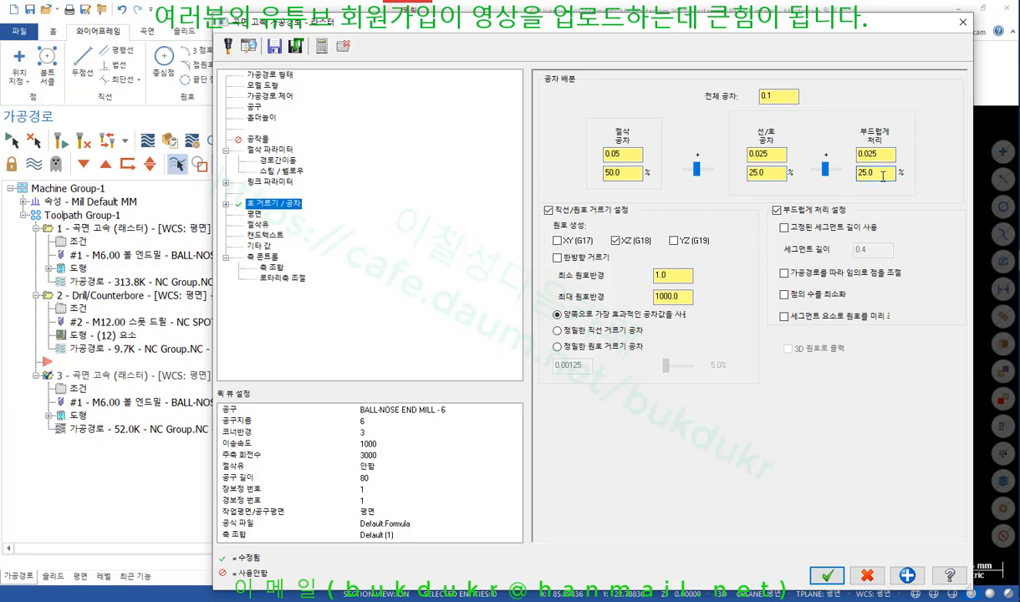
click(633, 155)
click(778, 155)
click(890, 157)
click(828, 575)
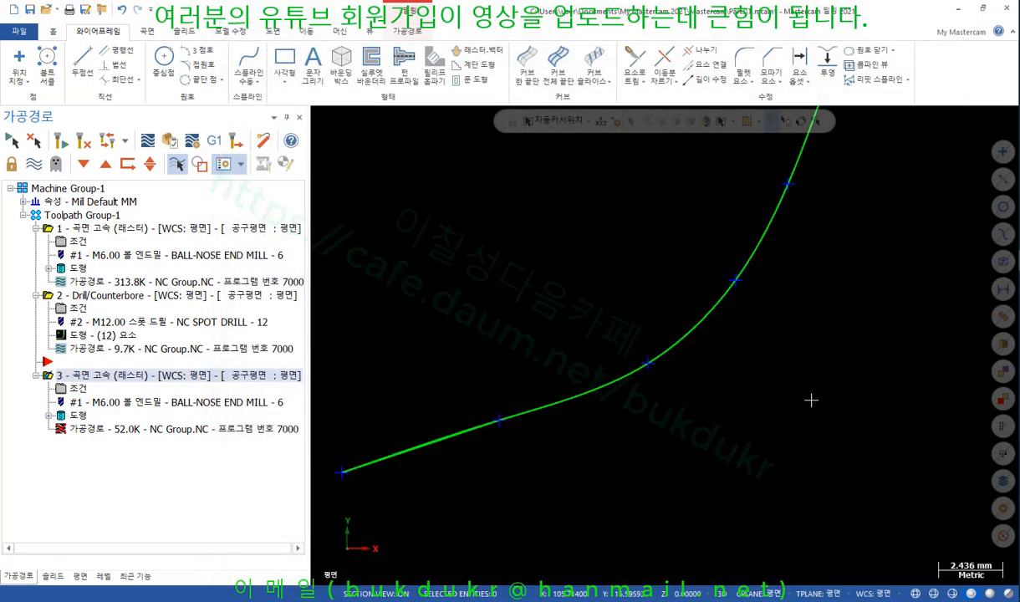
click(60, 138)
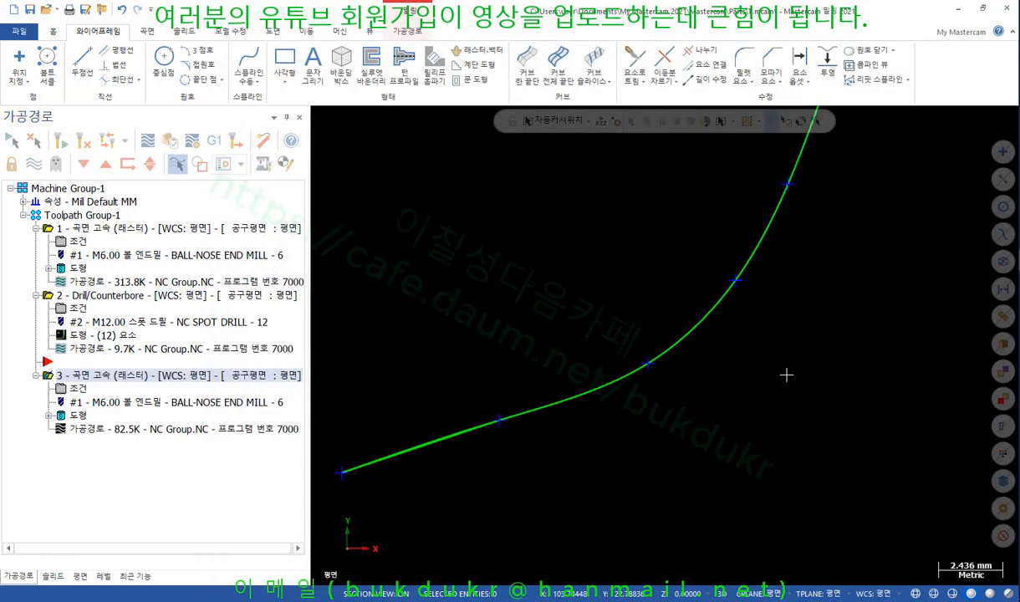
Step: Switch to an isometric view and examine the regenerated third raster toolpath on the dome up close
scroll(786, 372, down, 5)
scroll(847, 243, down, 2)
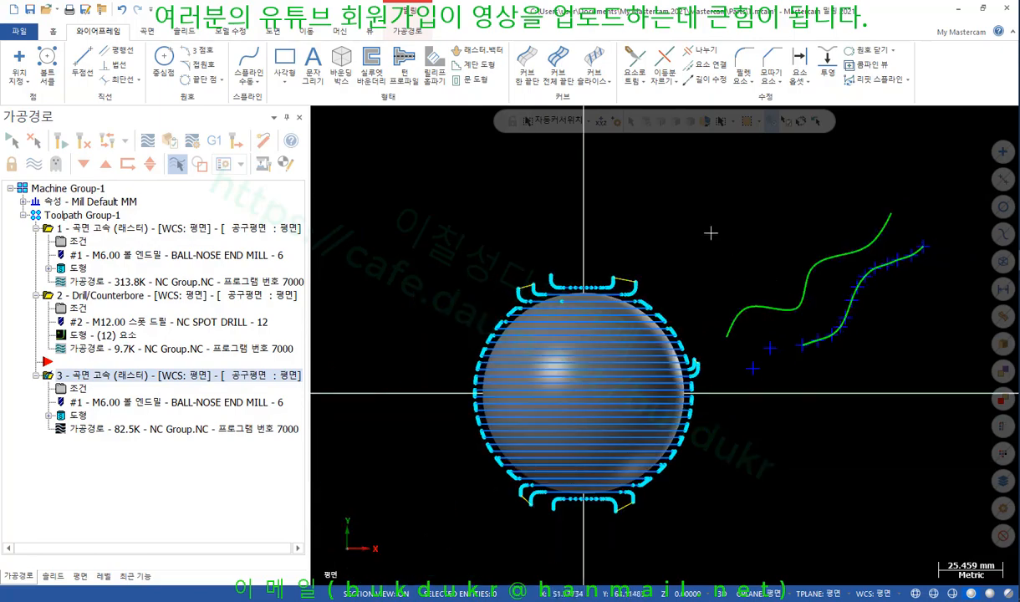
right_click(676, 215)
click(753, 344)
scroll(753, 344, up, 5)
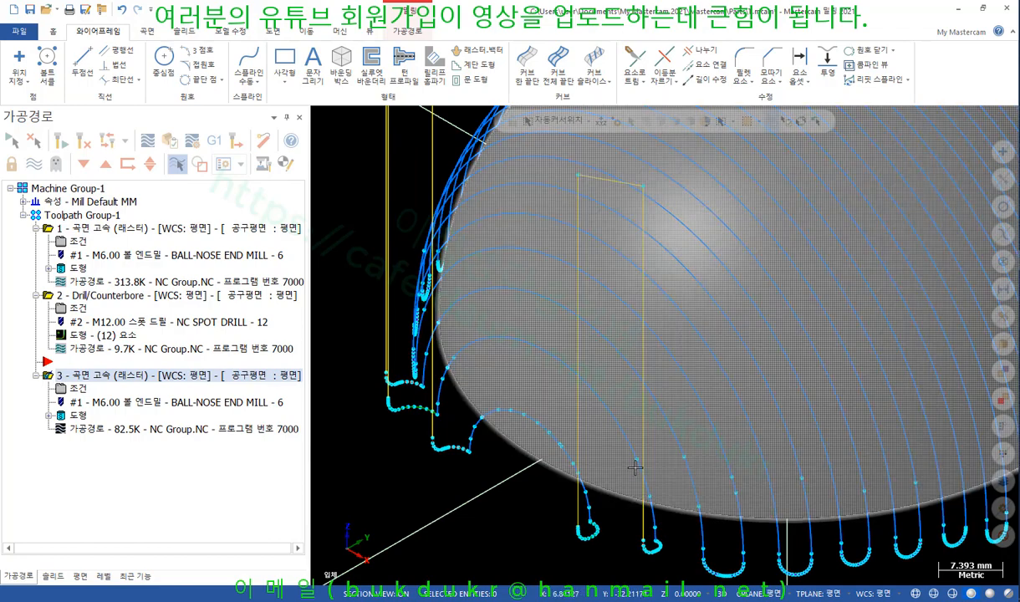
scroll(520, 342, down, 4)
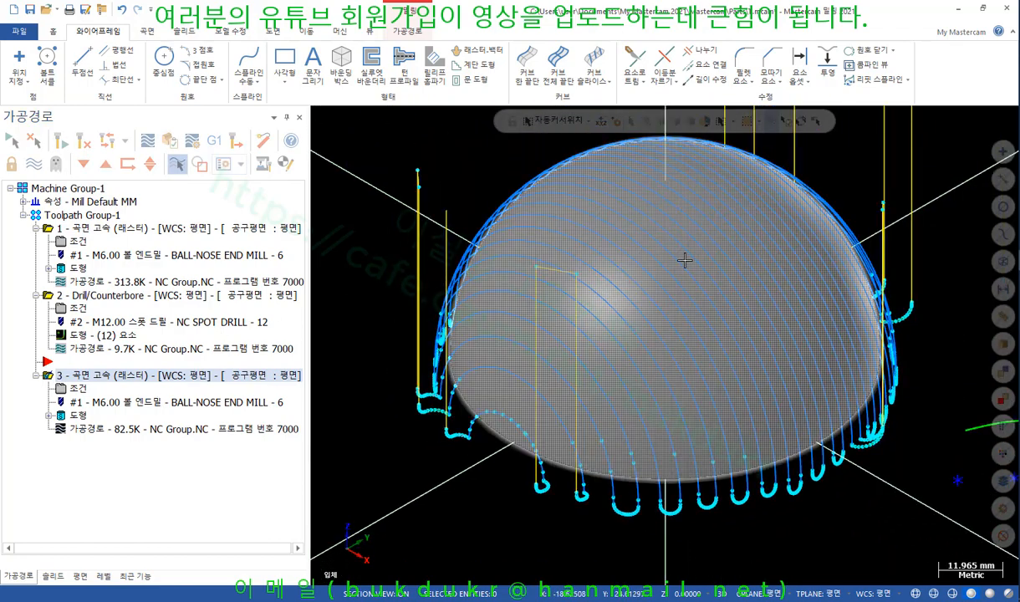
scroll(523, 353, up, 4)
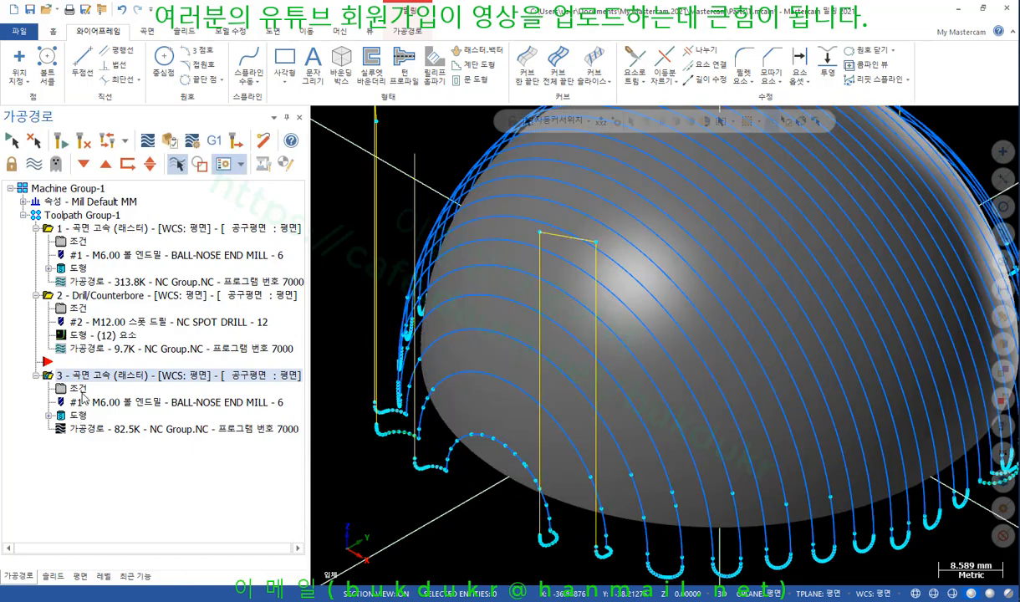
Step: Open the third raster operation's tolerance settings, circle the cut, line/arc and smoothing tolerance groups in red, and link them with curves
click(77, 388)
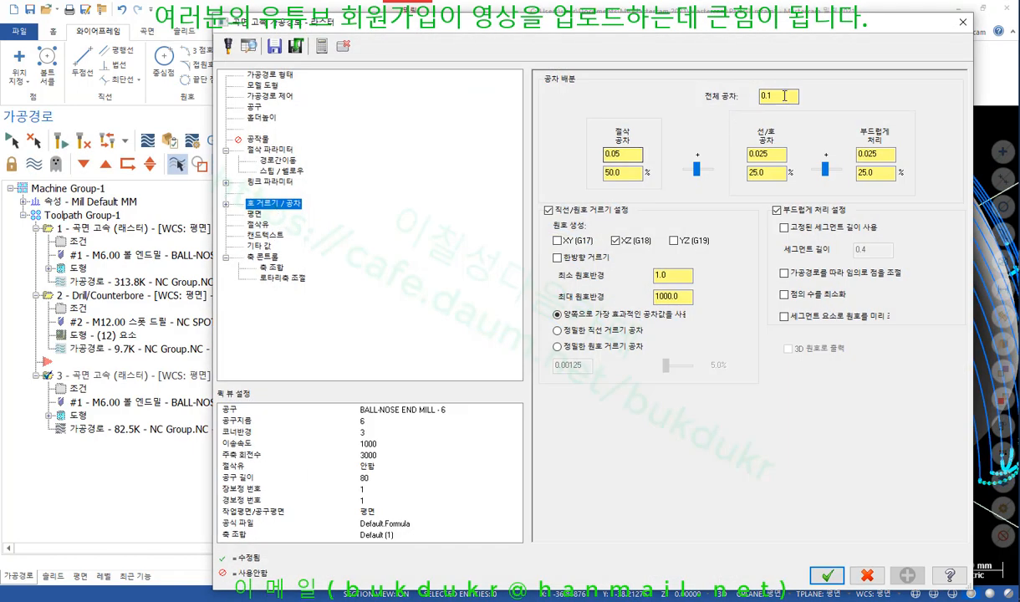
drag(777, 96, 715, 100)
mouse_move(657, 180)
mouse_down()
mouse_move(601, 192)
mouse_move(653, 190)
mouse_up()
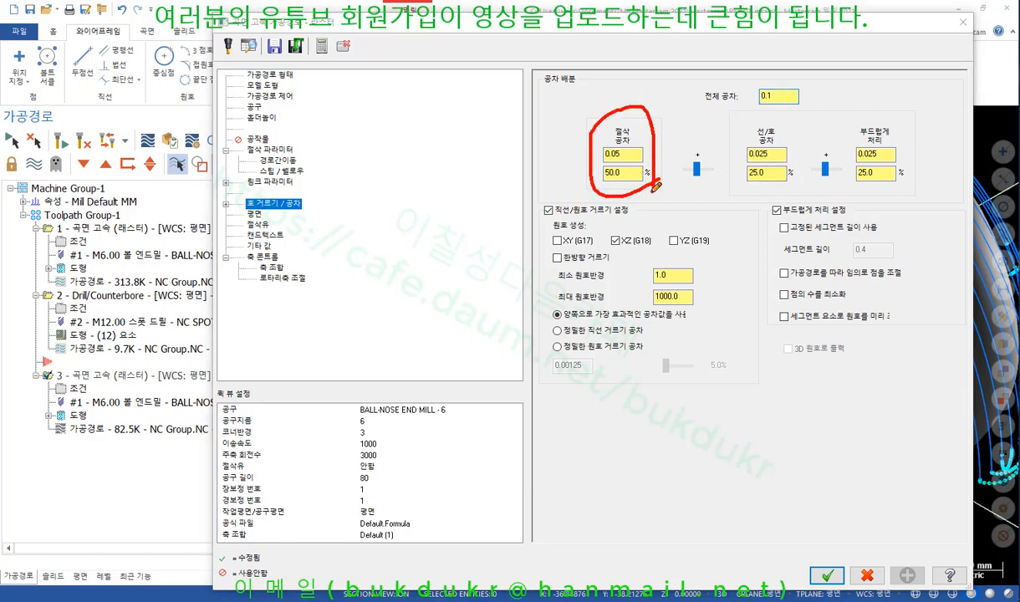
mouse_move(785, 168)
mouse_down()
mouse_move(730, 117)
mouse_move(787, 197)
mouse_up()
mouse_move(847, 191)
mouse_down()
mouse_move(837, 117)
mouse_move(908, 204)
mouse_up()
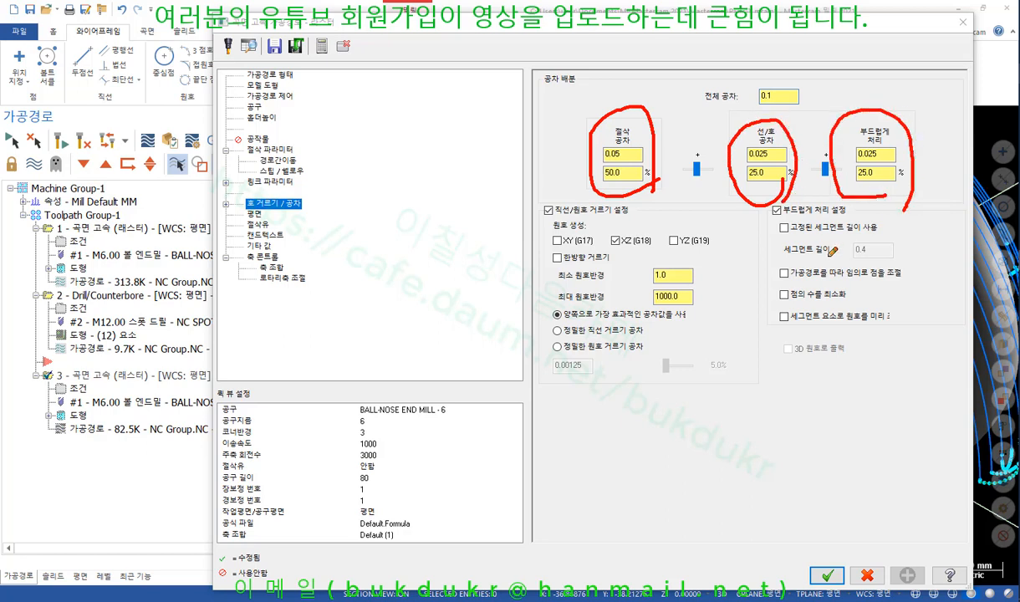
mouse_move(628, 191)
mouse_down()
mouse_move(748, 230)
mouse_move(833, 193)
mouse_up()
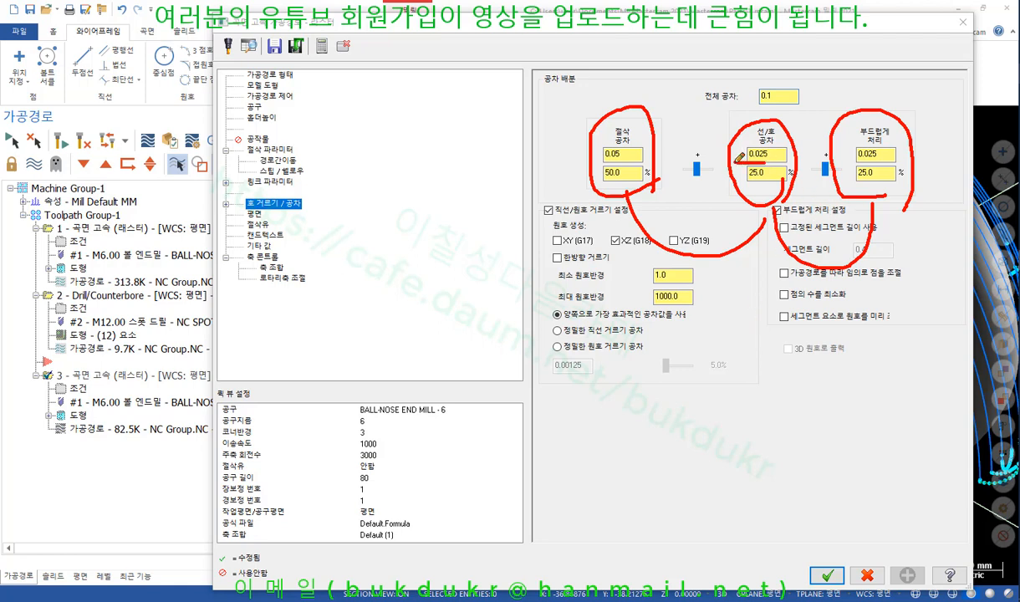
Step: Box the total tolerance, draw arrows to the line/arc and smoothing tolerances, and close the annotation overlay
mouse_move(781, 100)
mouse_down()
mouse_move(751, 84)
mouse_move(749, 104)
mouse_up()
mouse_move(789, 133)
mouse_down()
mouse_move(790, 149)
mouse_move(847, 138)
mouse_up()
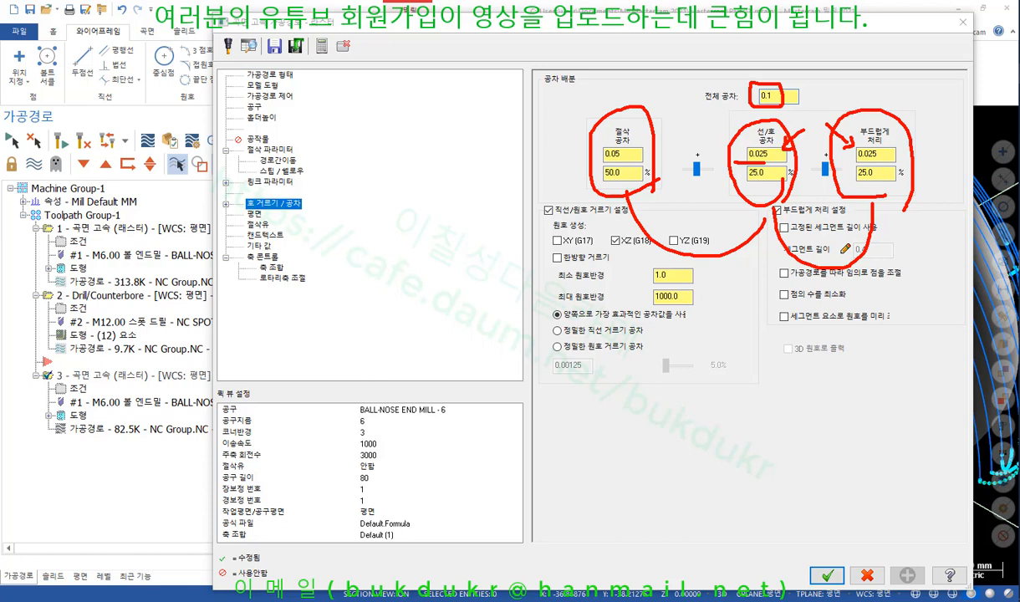
mouse_move(675, 106)
mouse_down()
mouse_move(740, 102)
mouse_move(682, 84)
mouse_move(684, 114)
mouse_up()
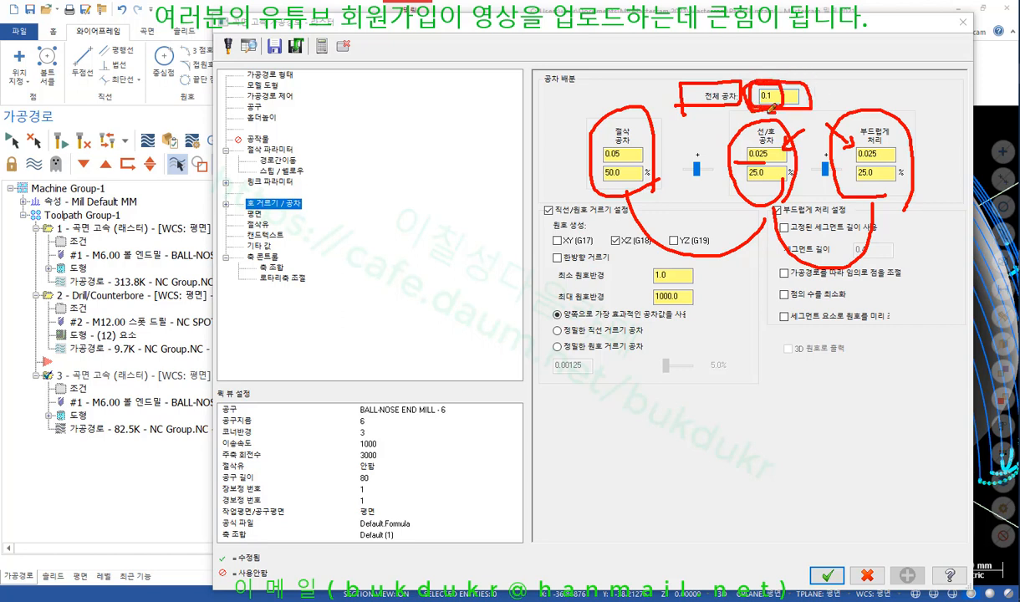
mouse_move(770, 107)
mouse_down()
mouse_move(757, 82)
mouse_move(751, 92)
mouse_up()
right_click(533, 103)
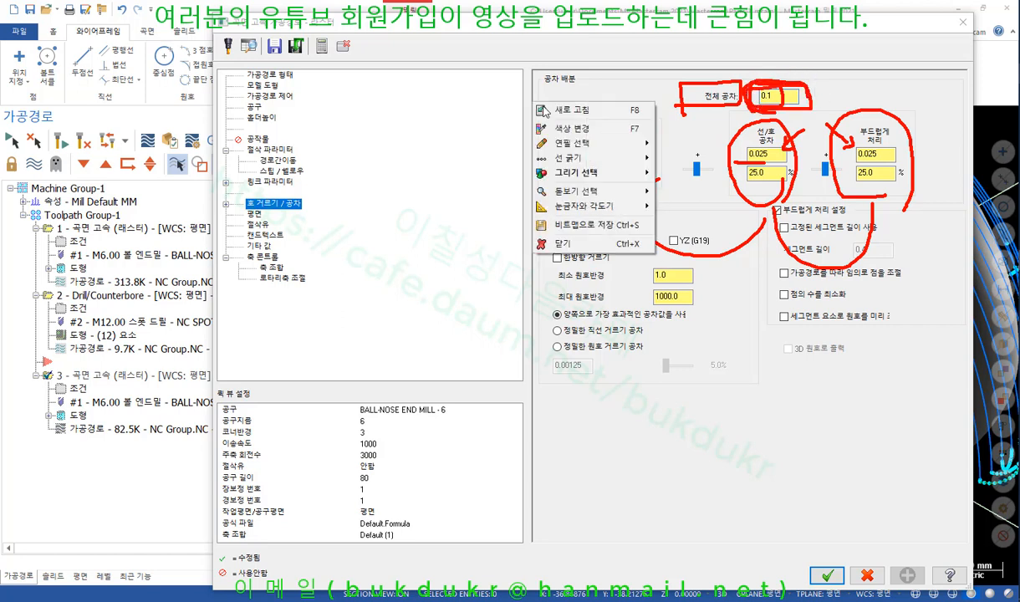
click(574, 244)
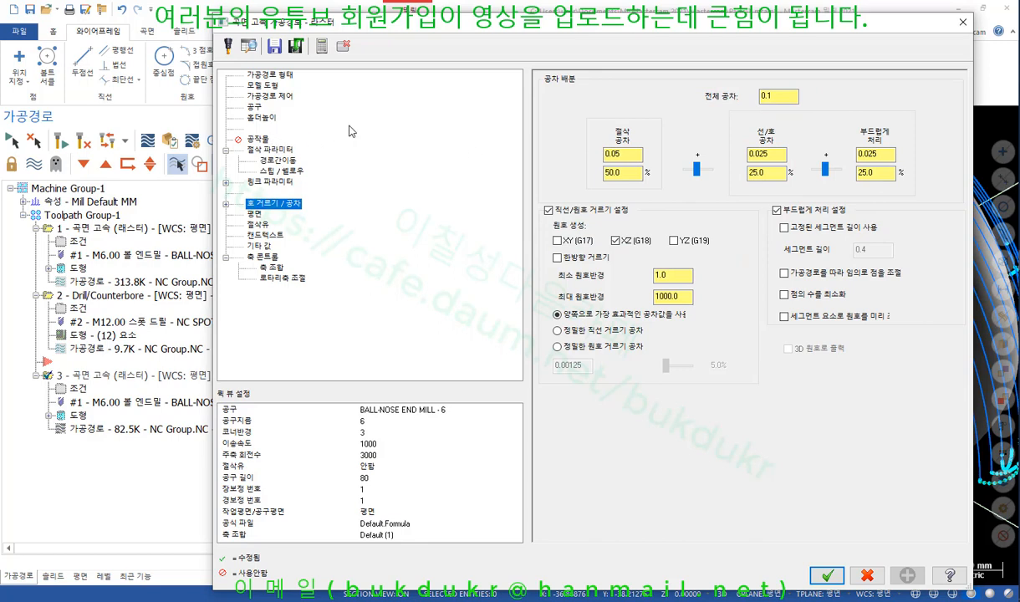
Step: In the third raster operation's model geometry, set the machining group's wall stock and floor stock to 0.5
click(283, 152)
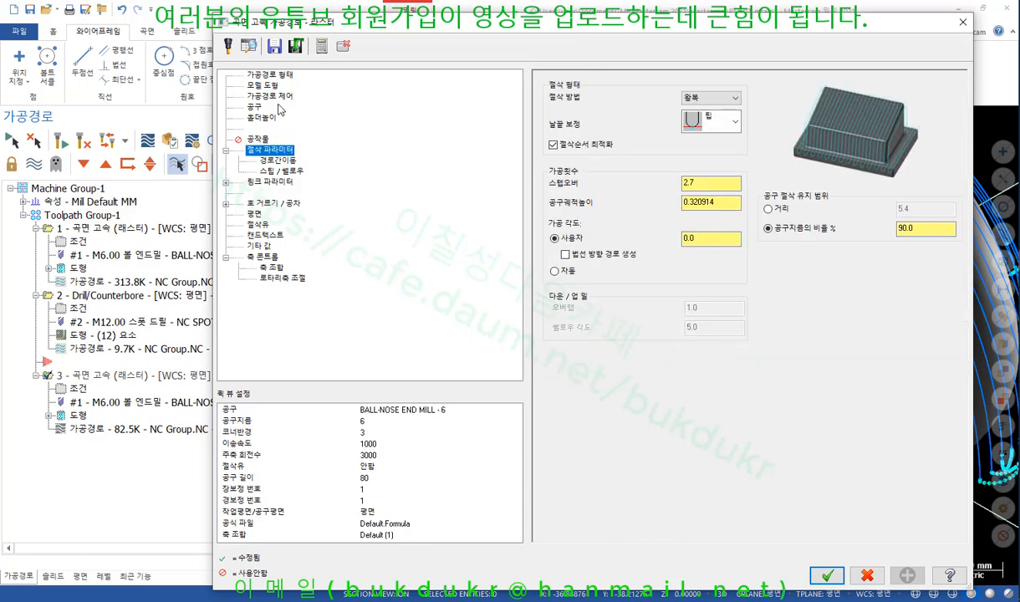
click(266, 76)
click(258, 85)
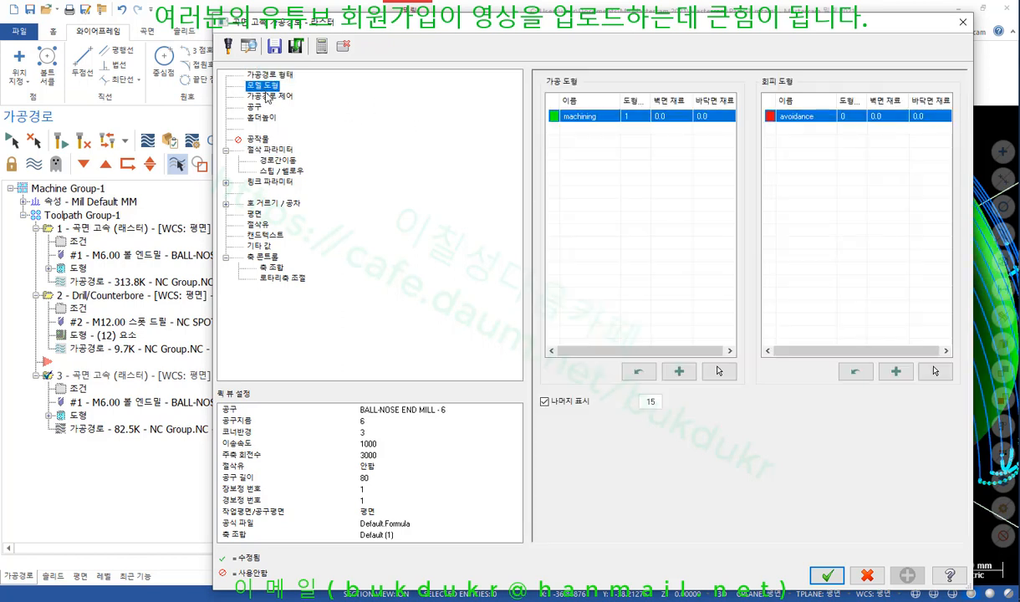
click(661, 117)
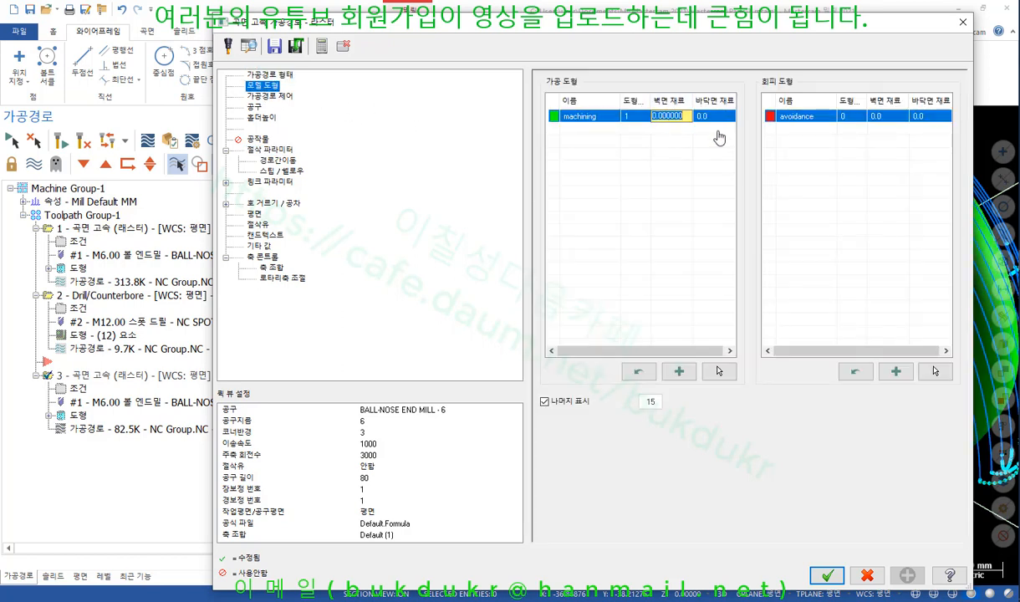
text(0.5)
key(Return)
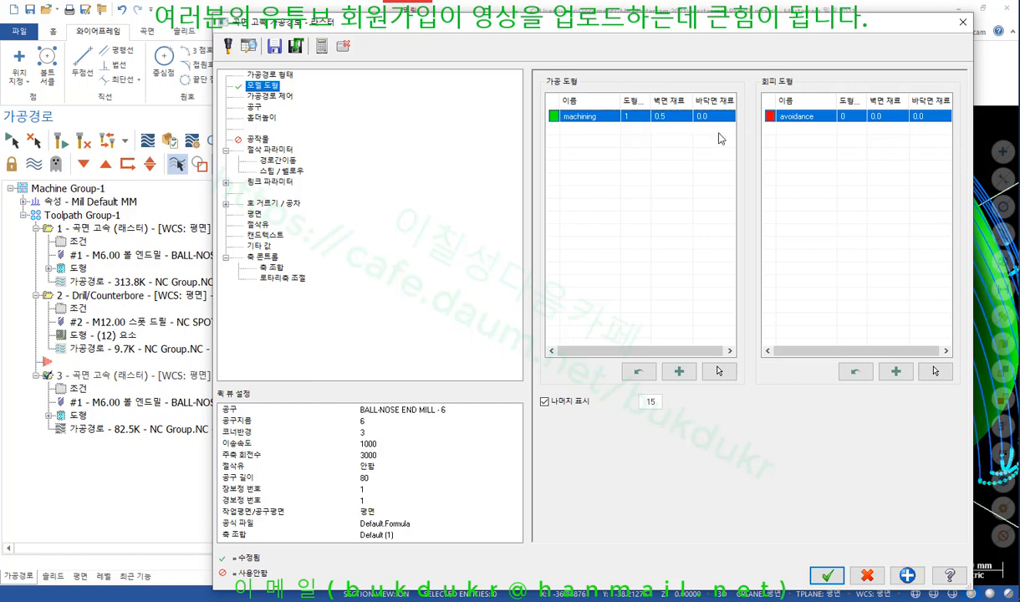
click(705, 117)
text(0)
click(680, 128)
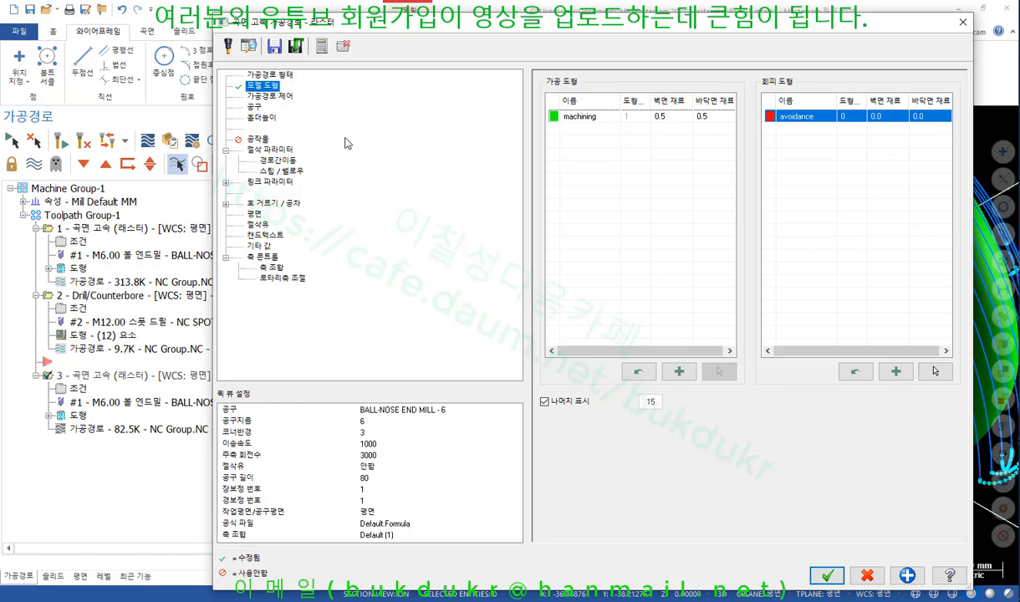
Step: Return to the arc filter/tolerance settings and sketch two offset red arcs, thickening a stretch near the top of the outer arc
click(275, 148)
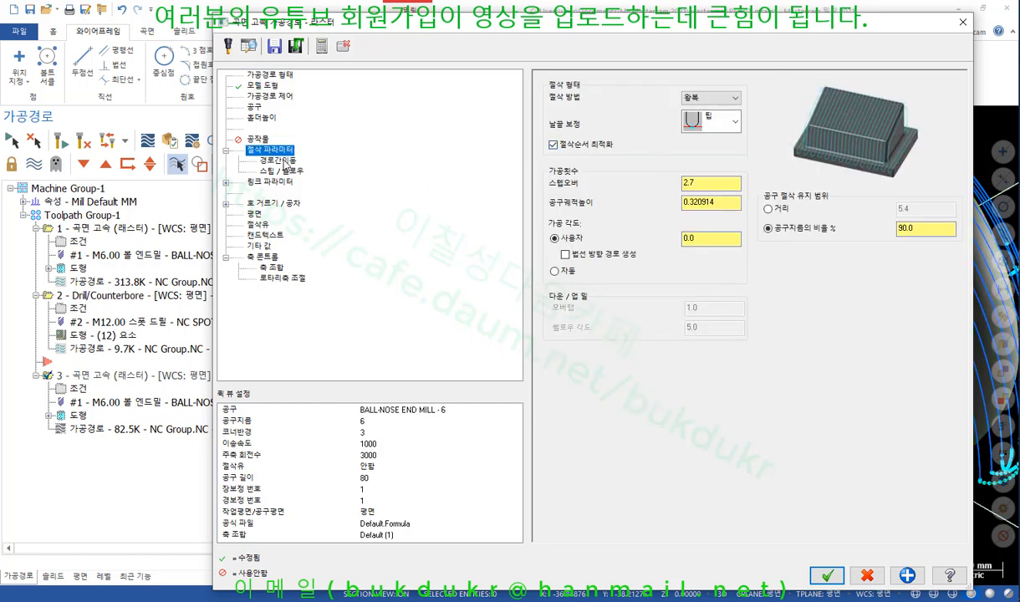
click(270, 203)
click(778, 97)
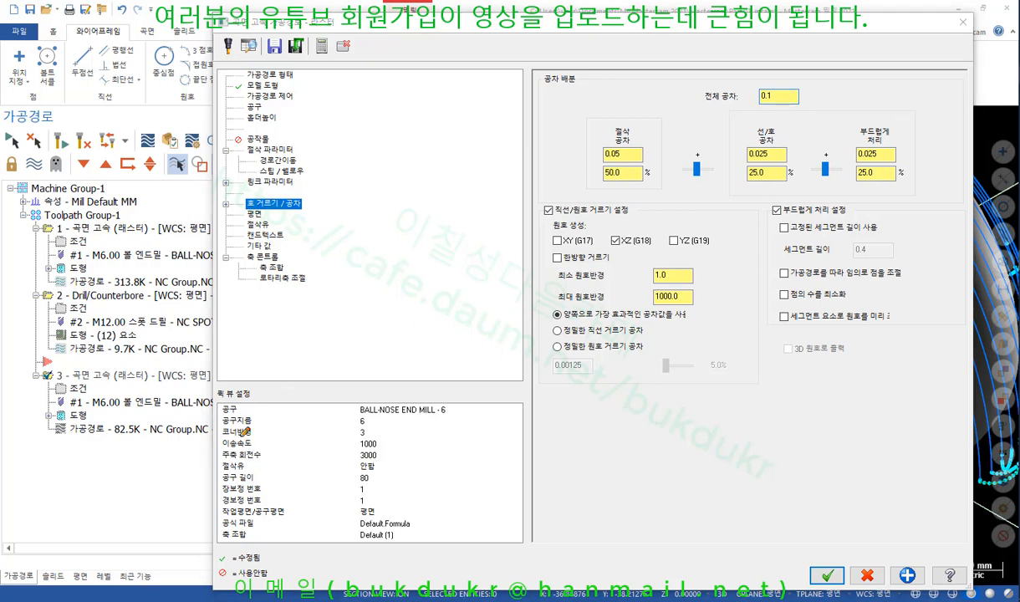
mouse_move(224, 460)
mouse_down()
mouse_move(510, 224)
mouse_move(757, 433)
mouse_up()
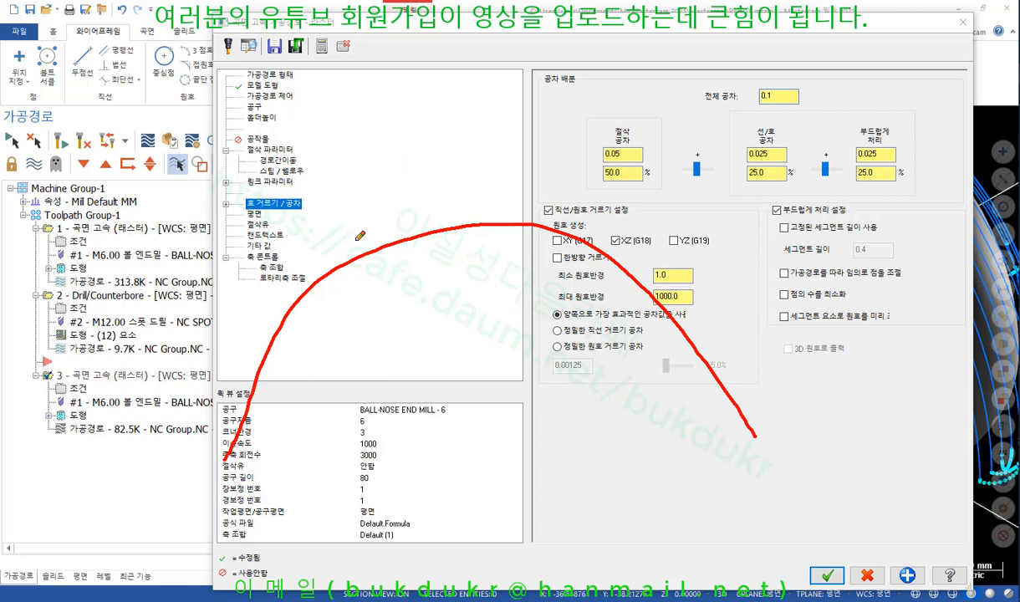
mouse_move(210, 438)
mouse_down()
mouse_move(293, 235)
mouse_move(475, 189)
mouse_move(611, 226)
mouse_move(792, 412)
mouse_up()
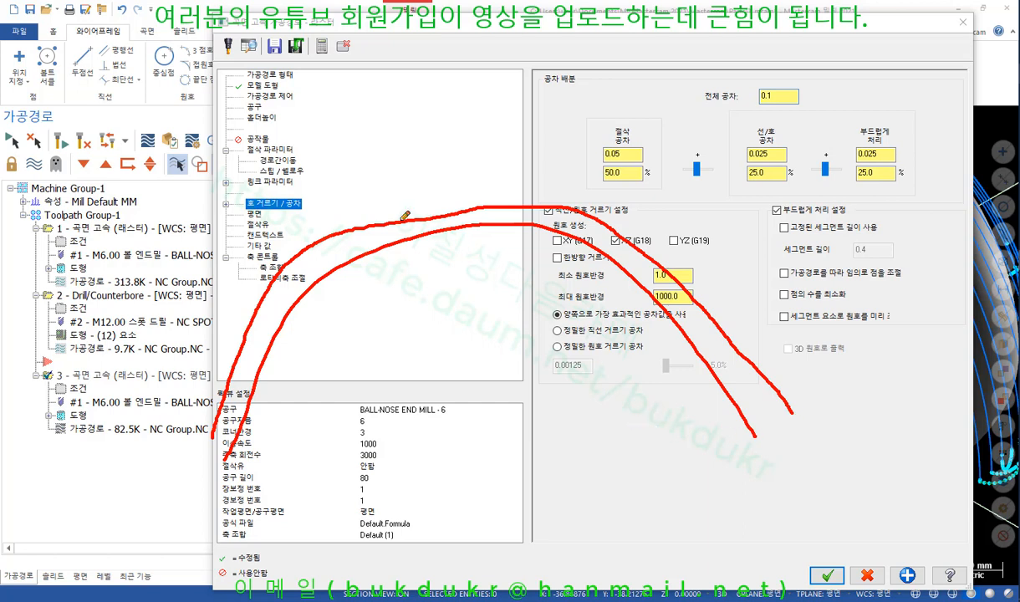
drag(377, 221, 479, 207)
drag(374, 223, 408, 216)
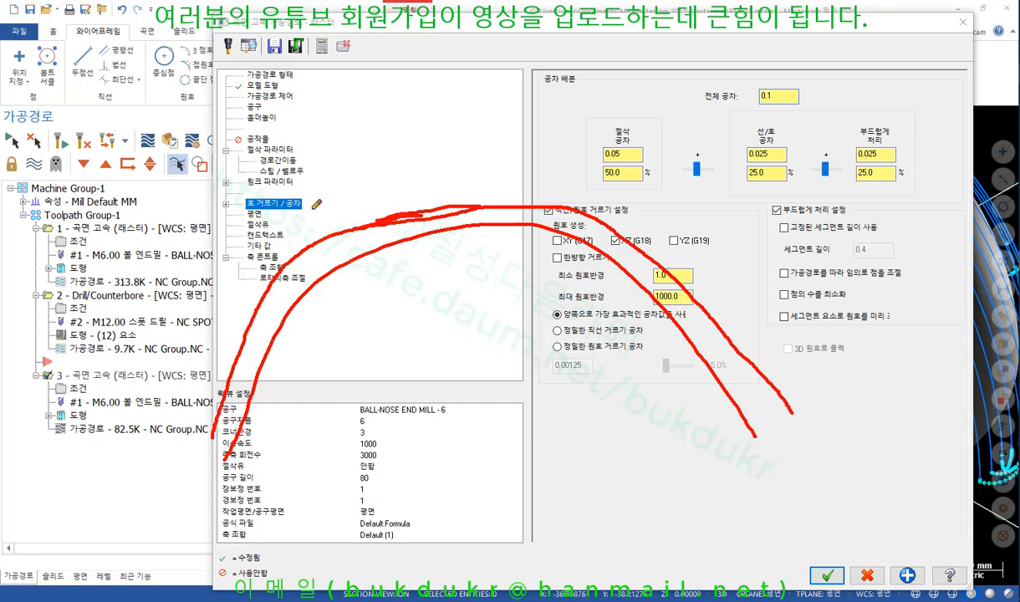
Step: Underline the total tolerance in red and circle the cut tolerance group and the total tolerance value
drag(703, 106, 816, 106)
mouse_move(610, 186)
mouse_down()
mouse_move(623, 121)
mouse_move(639, 201)
mouse_up()
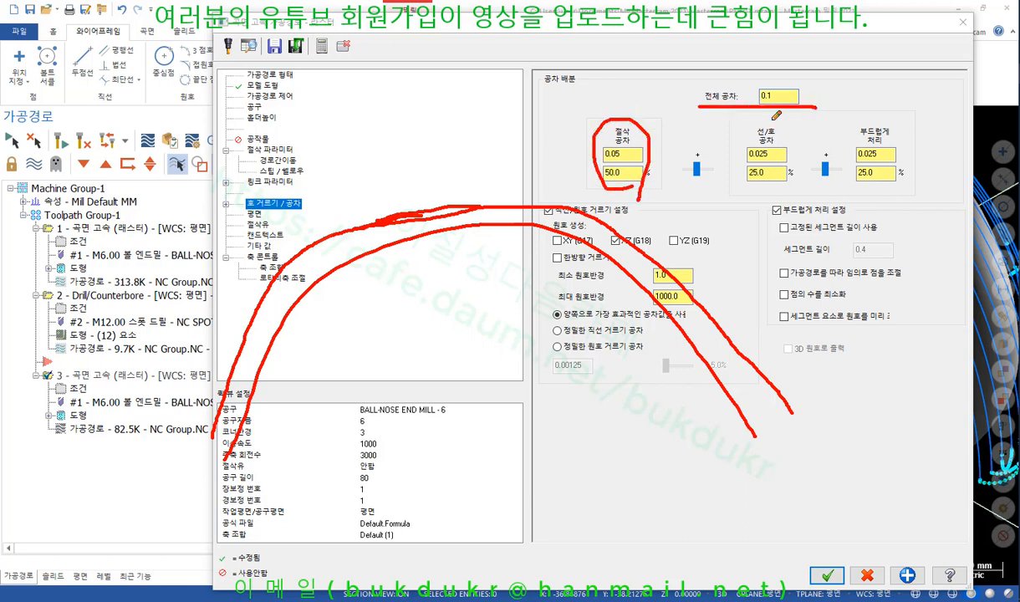
mouse_move(764, 108)
mouse_down()
mouse_move(752, 84)
mouse_move(777, 105)
mouse_up()
Step: Sketch a stepped red path over the descending side of the arcs and mark the band between them with arrows
mouse_move(529, 189)
mouse_down()
mouse_move(567, 210)
mouse_move(611, 213)
mouse_up()
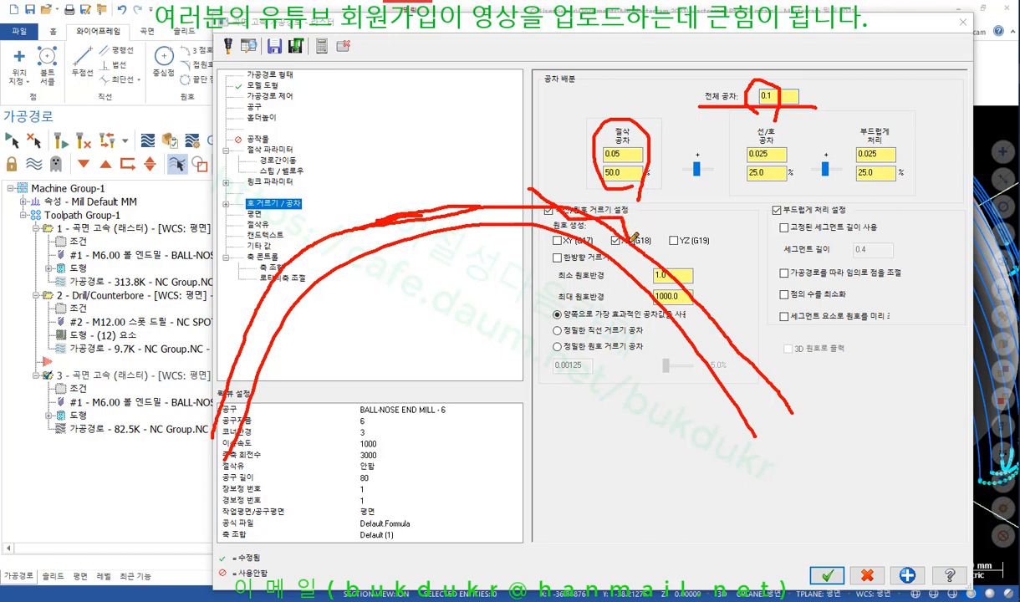
mouse_move(641, 255)
mouse_down()
mouse_move(650, 246)
mouse_move(663, 253)
mouse_move(699, 315)
mouse_move(739, 318)
mouse_up()
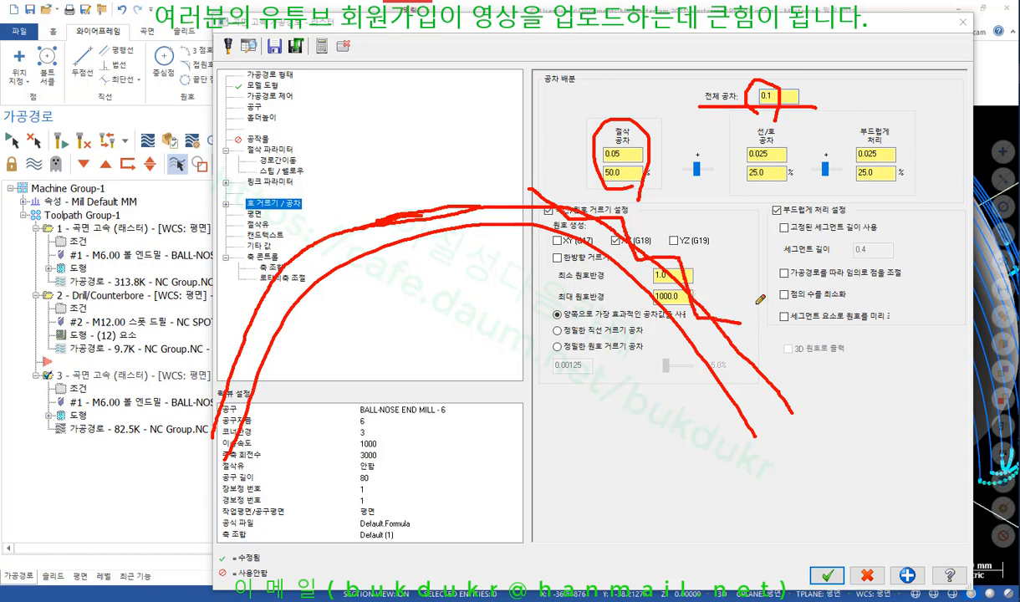
mouse_move(642, 290)
mouse_down()
mouse_move(587, 378)
mouse_move(643, 291)
mouse_move(638, 302)
mouse_up()
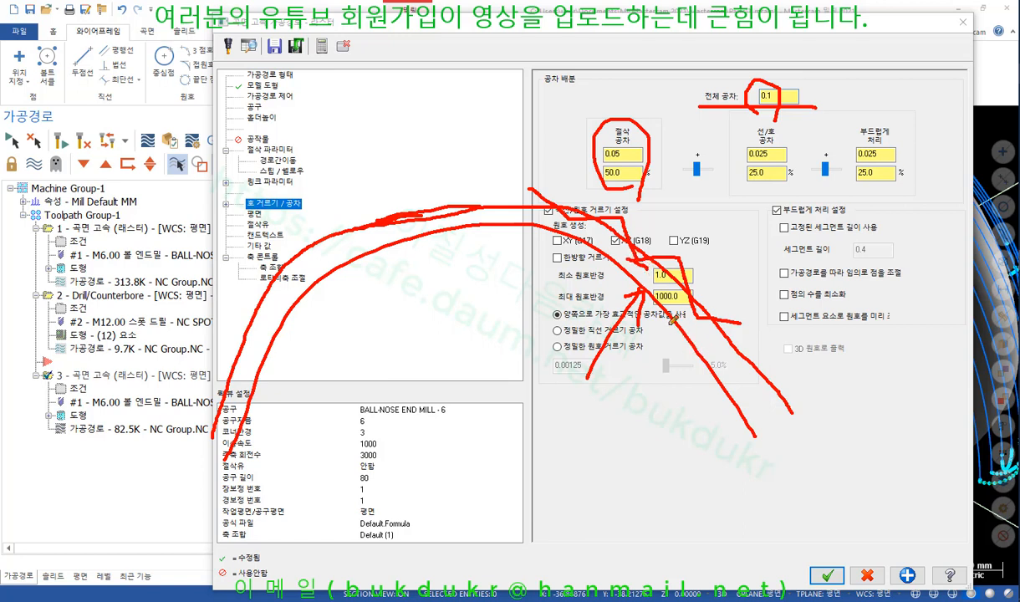
mouse_move(669, 264)
mouse_down()
mouse_move(657, 281)
mouse_move(671, 285)
mouse_up()
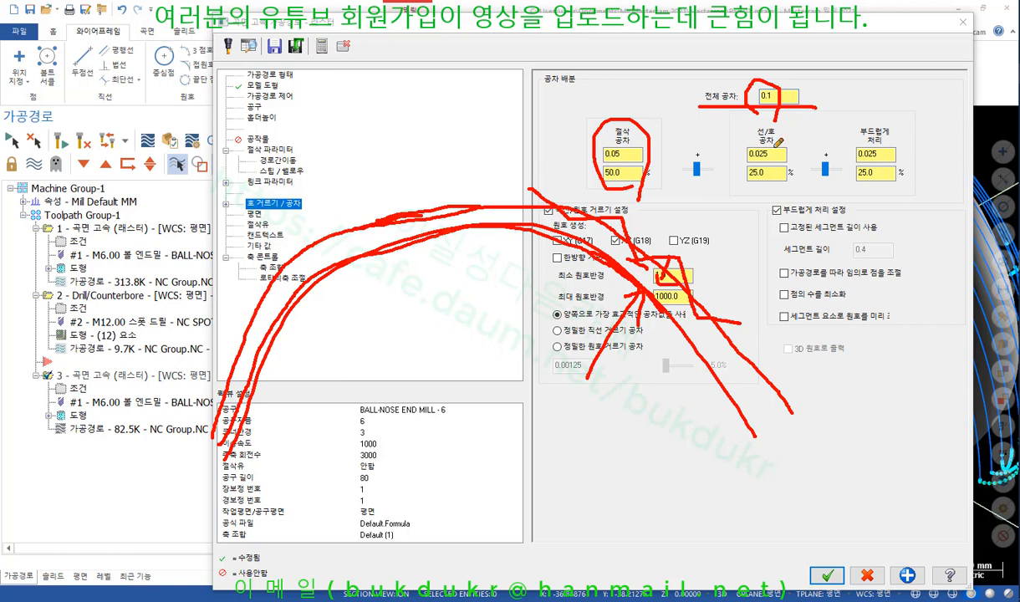
Step: Box the total tolerance, write and circle 0.025 above it, and close the annotation overlay
mouse_move(709, 100)
mouse_down()
mouse_move(824, 79)
mouse_move(707, 117)
mouse_up()
mouse_move(766, 32)
mouse_down()
mouse_move(757, 50)
mouse_move(813, 35)
mouse_move(863, 44)
mouse_move(862, 69)
mouse_move(888, 37)
mouse_up()
mouse_move(925, 78)
mouse_down()
mouse_move(736, 84)
mouse_move(833, 14)
mouse_move(869, 69)
mouse_up()
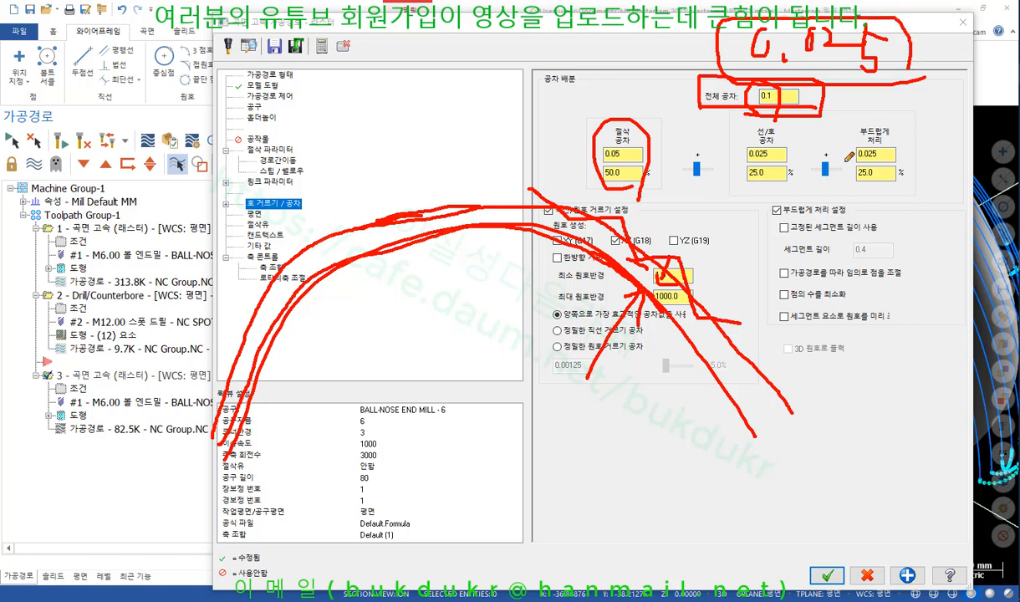
right_click(781, 202)
click(807, 337)
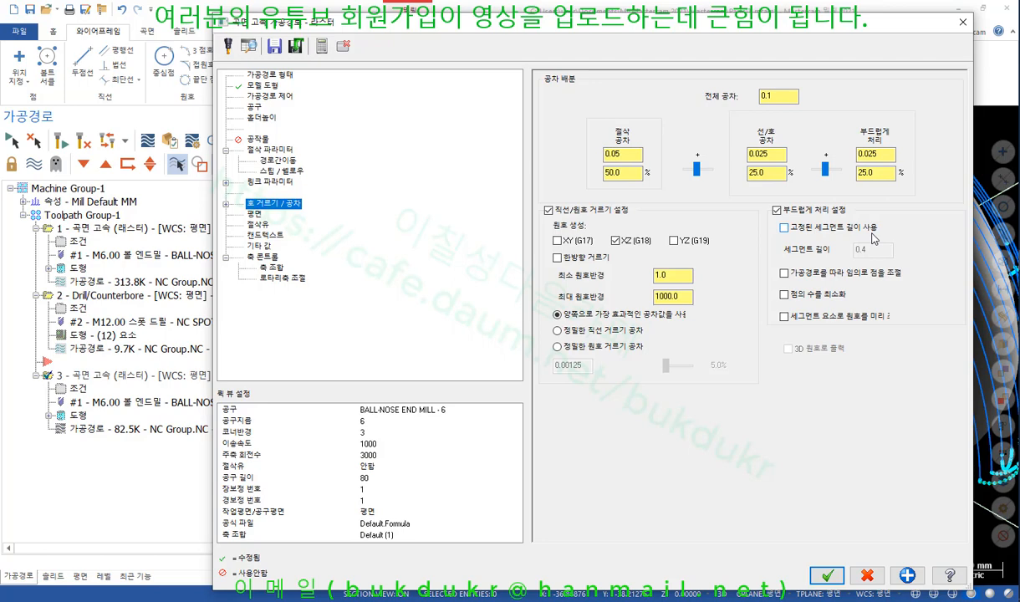
Step: Open the Arc Filter/Tolerance help page and read the Smoothing section and the Important Guidelines for Using Smoothing
click(950, 575)
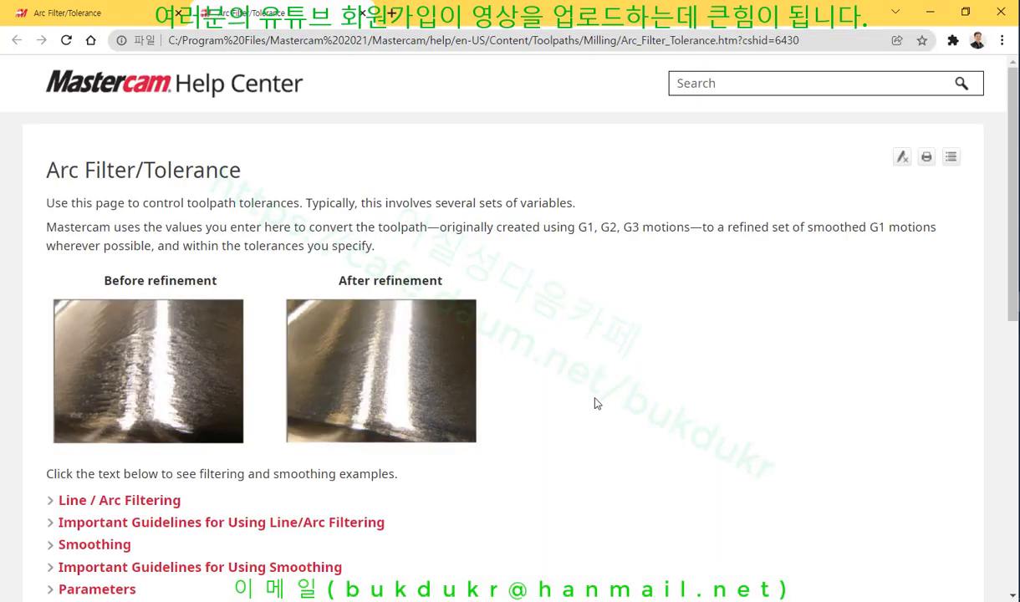
scroll(657, 385, down, 3)
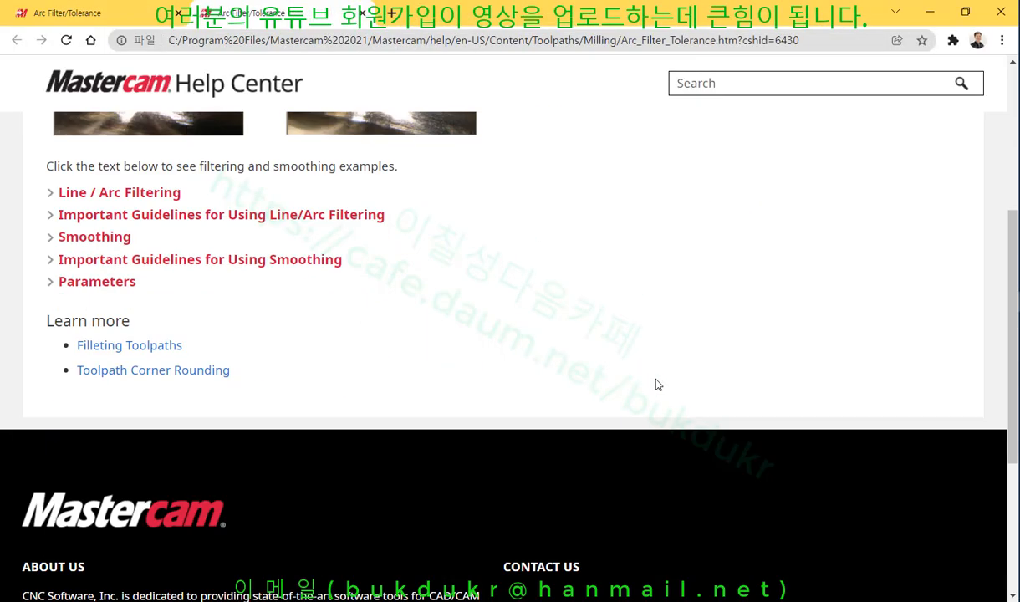
click(113, 238)
scroll(405, 251, down, 2)
scroll(405, 251, down, 2)
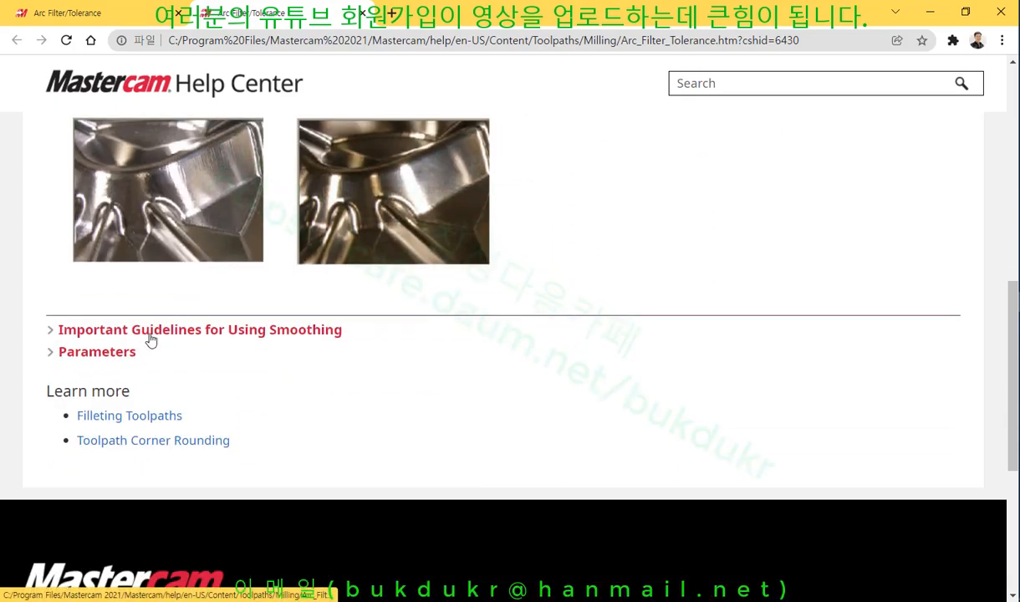
click(146, 330)
scroll(457, 315, down, 1)
scroll(457, 315, down, 1)
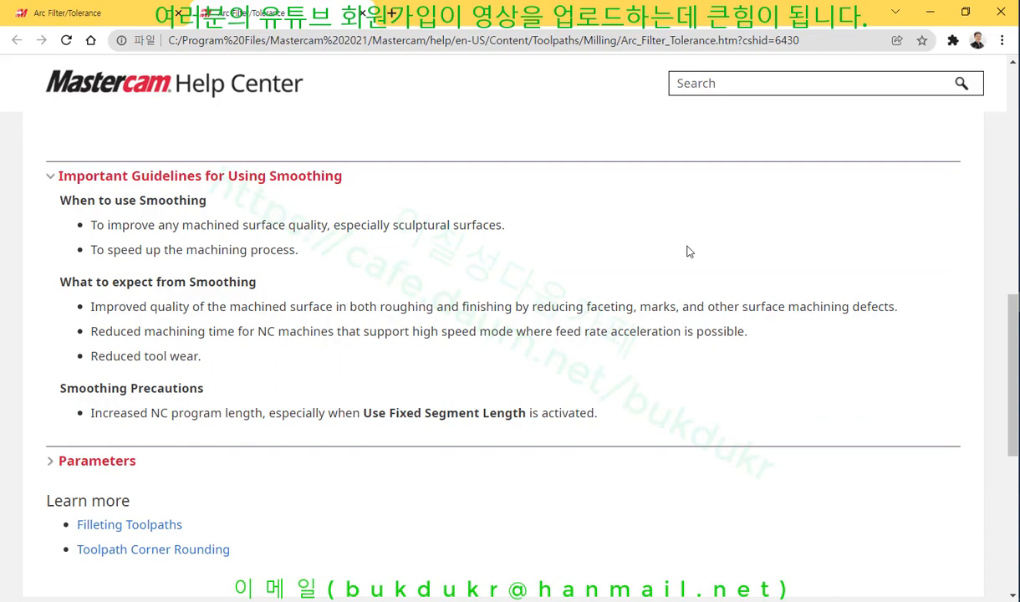
Step: Switch back to Mastercam and accept the third raster operation's parameters
key(alt+Tab)
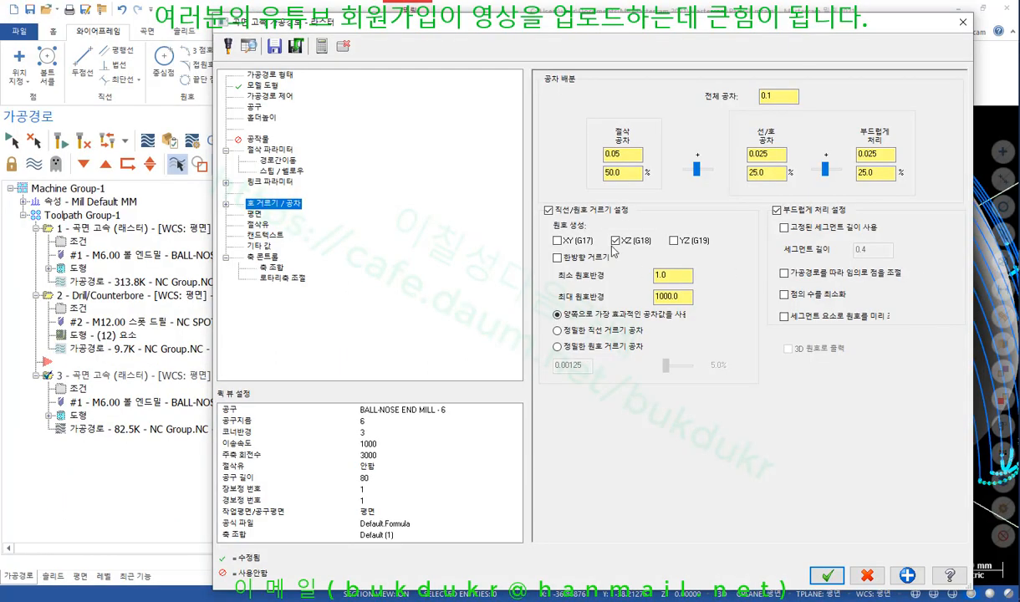
click(827, 575)
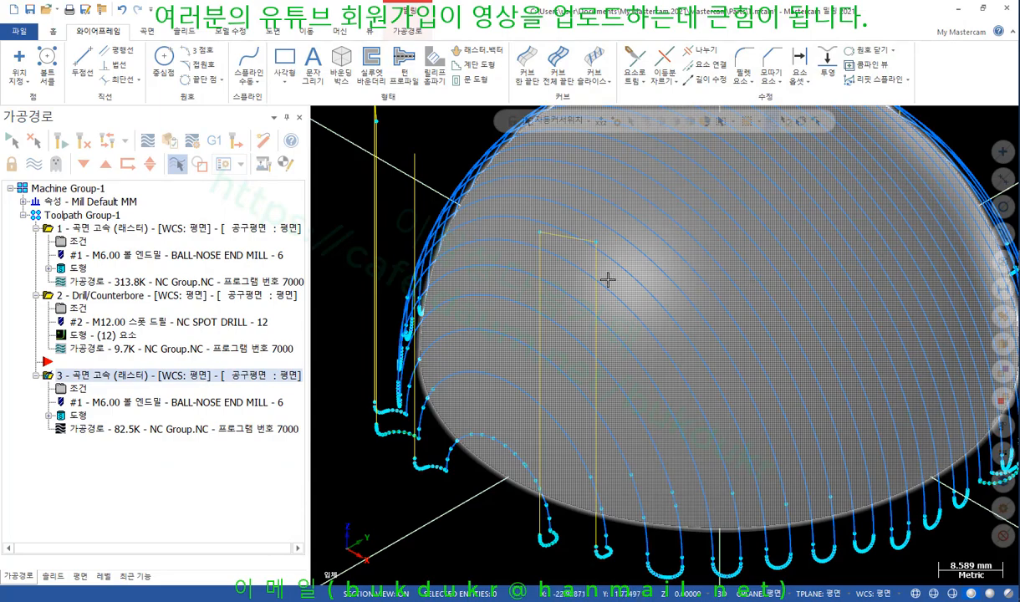
Step: Mark the spacing between neighbouring points on the first raster operation's toolpath with red ticks and arrows
scroll(607, 279, down, 2)
scroll(562, 389, up, 3)
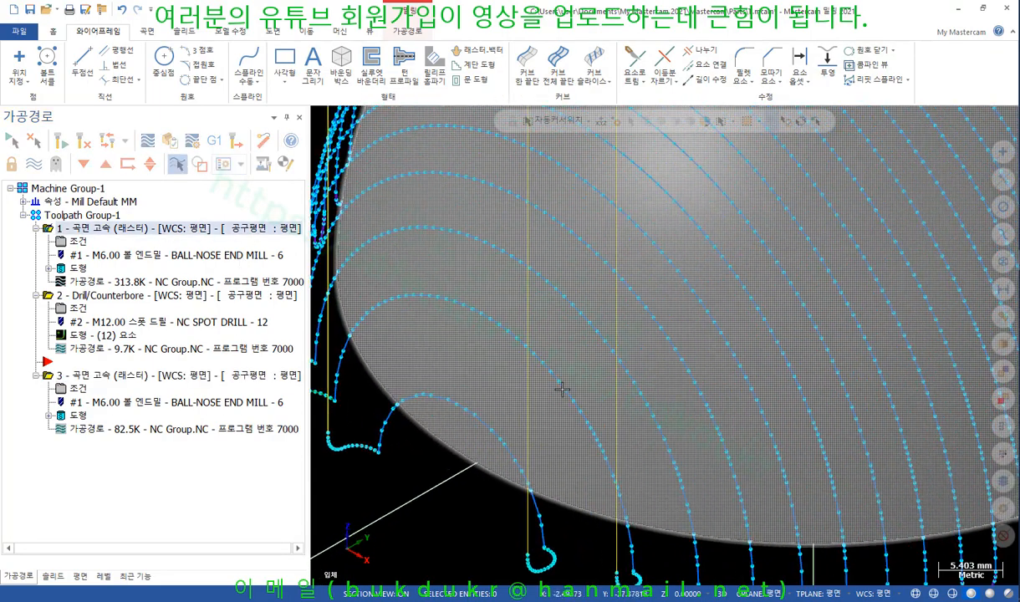
scroll(608, 334, up, 4)
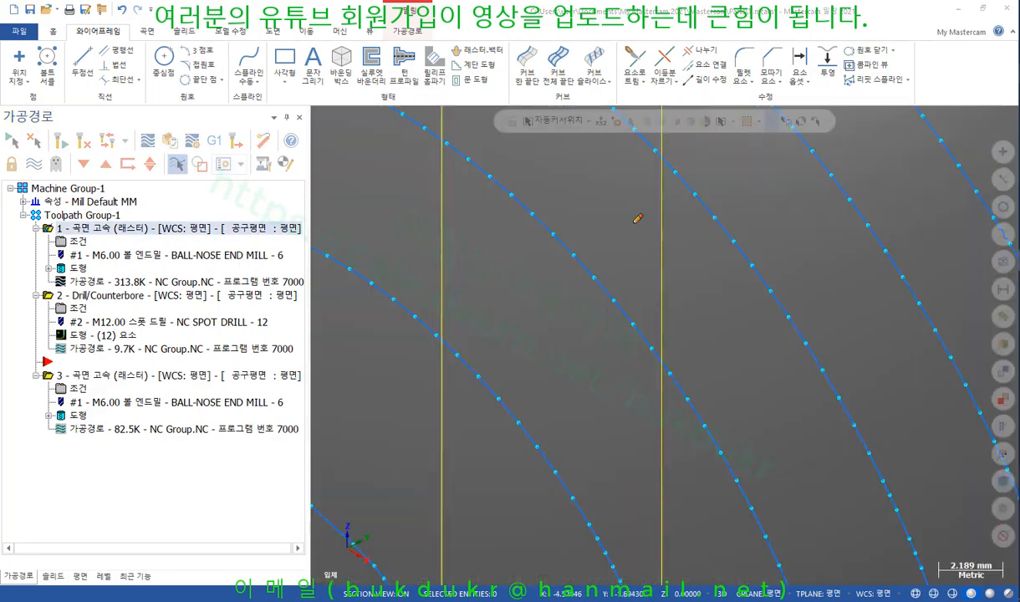
drag(558, 227, 532, 262)
drag(585, 244, 559, 264)
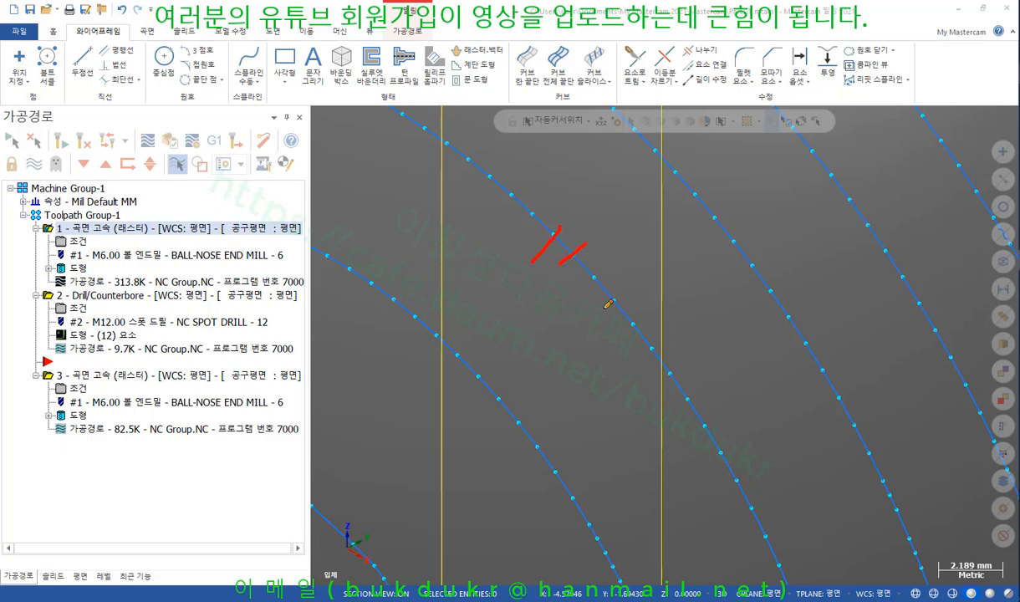
drag(619, 255, 576, 303)
mouse_move(584, 201)
mouse_down()
mouse_move(627, 256)
mouse_move(617, 212)
mouse_move(565, 200)
mouse_up()
drag(565, 200, 575, 232)
drag(641, 187, 641, 213)
drag(569, 220, 529, 277)
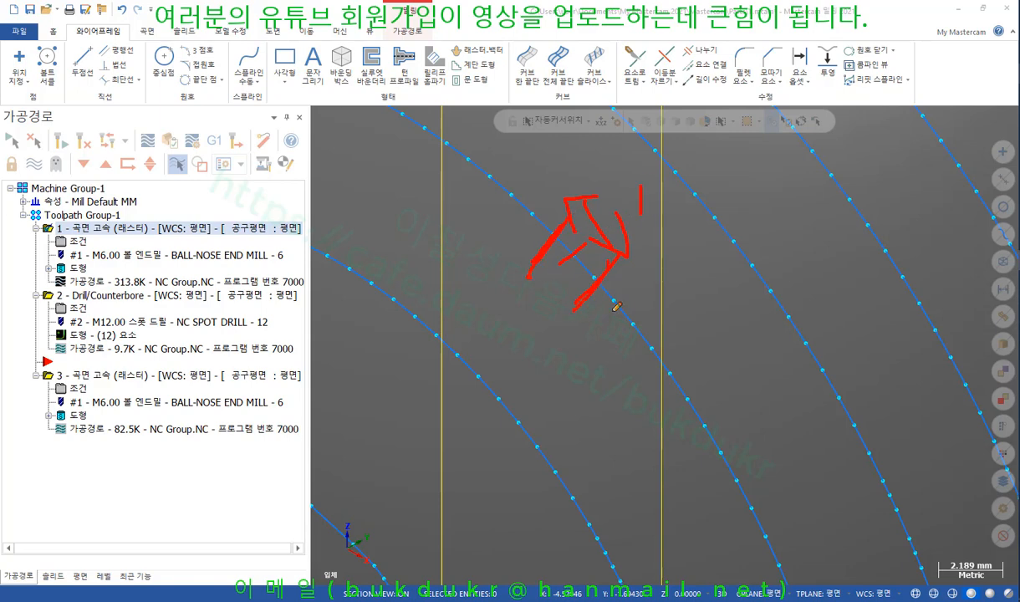
Step: Draw four more red ticks across points farther down the same toolpath pass, and close the annotation overlay
drag(666, 307, 616, 368)
drag(699, 378, 647, 425)
drag(728, 426, 671, 460)
drag(803, 474, 692, 524)
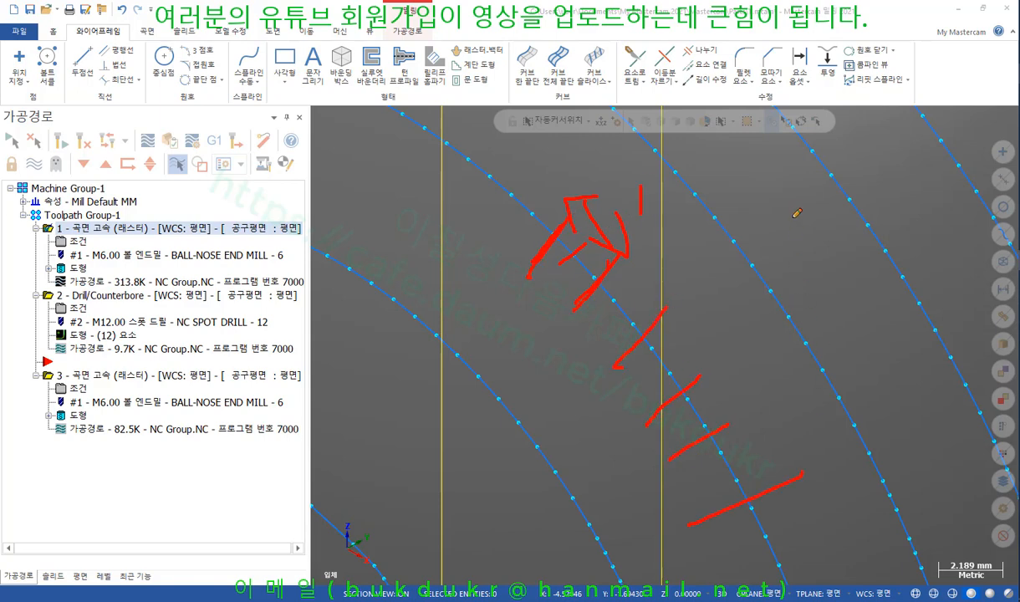
right_click(758, 201)
click(807, 343)
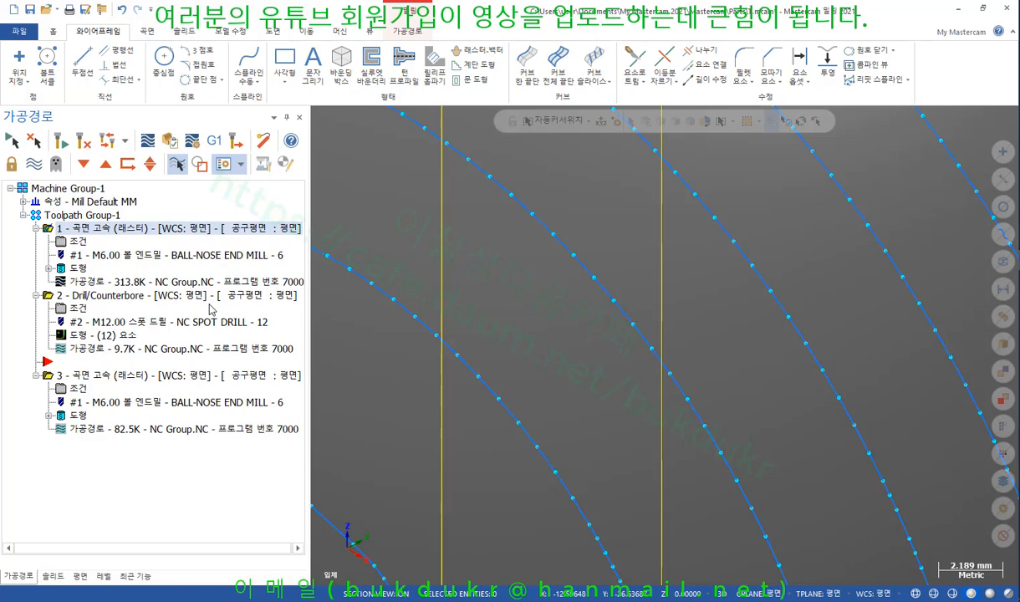
Step: Open the third raster operation's arc filter/tolerance parameters and try the fixed segment length option for smoothing
double_click(75, 375)
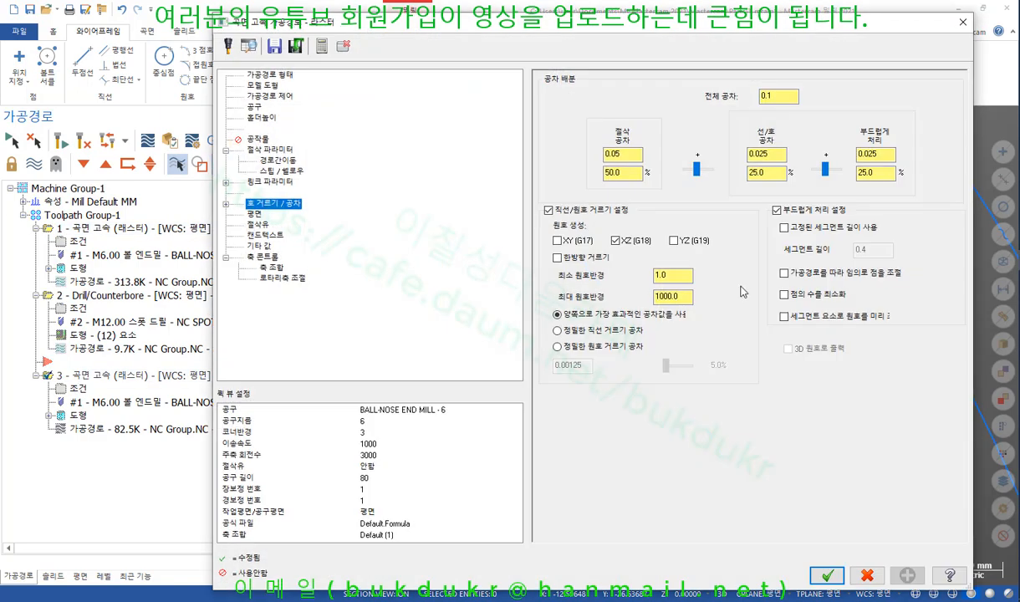
click(785, 227)
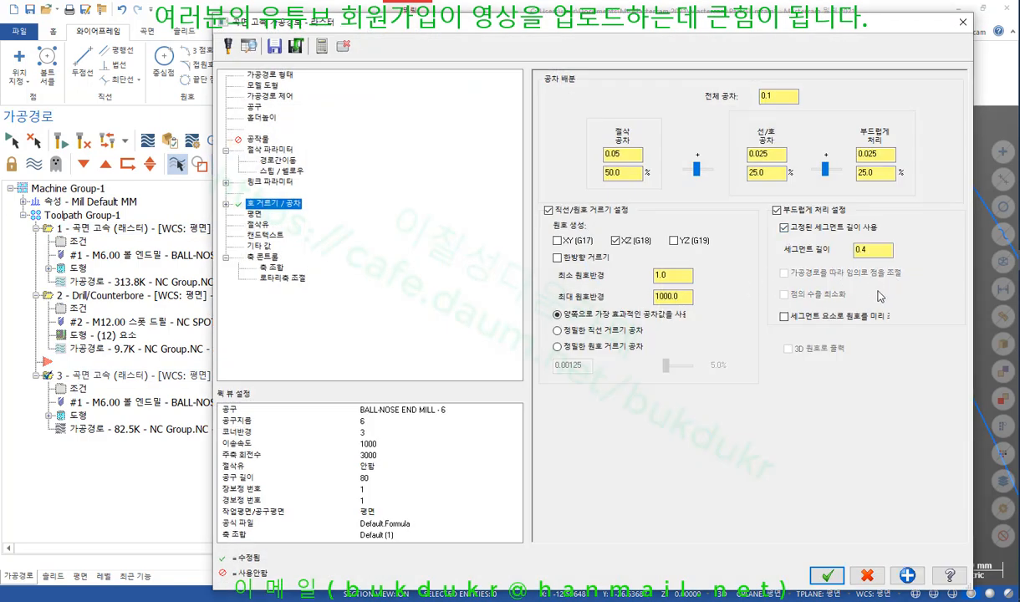
click(785, 230)
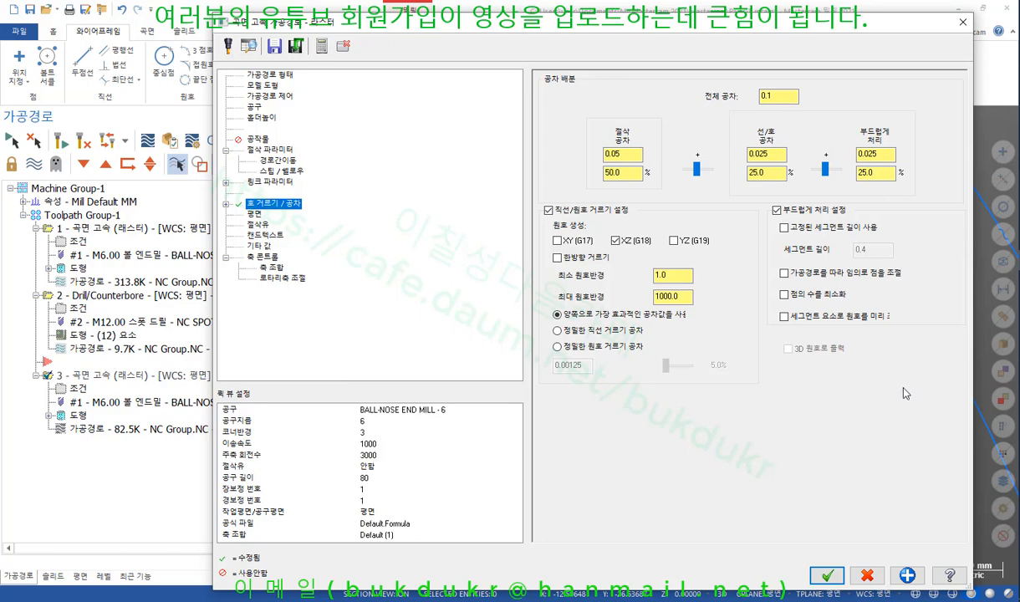
Step: Open the Arc Filter/Tolerance help page and read the Smoothing Precautions on NC program length and Use Fixed Segment Length
click(949, 576)
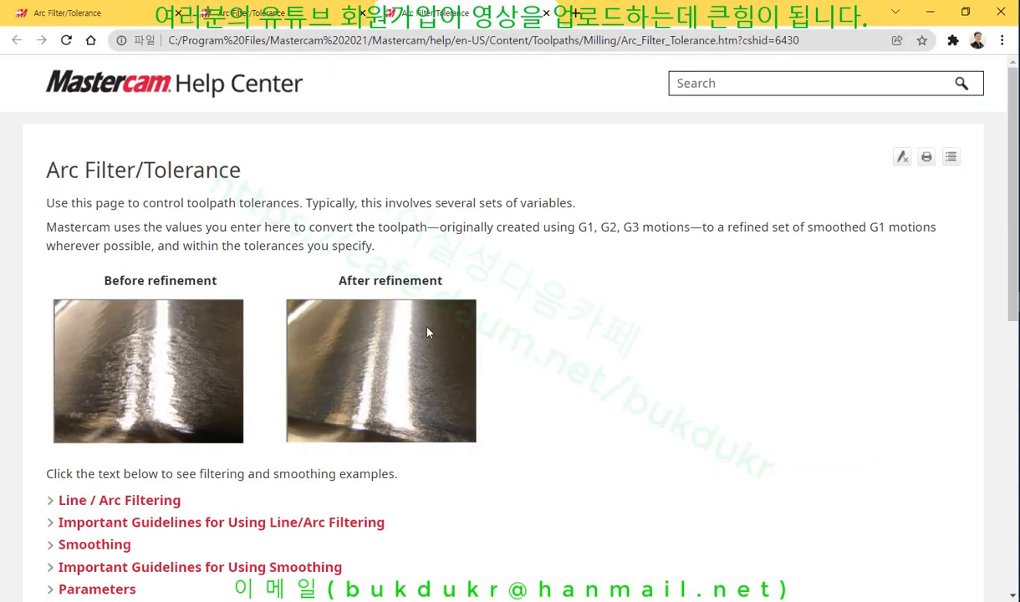
scroll(526, 449, down, 3)
click(72, 337)
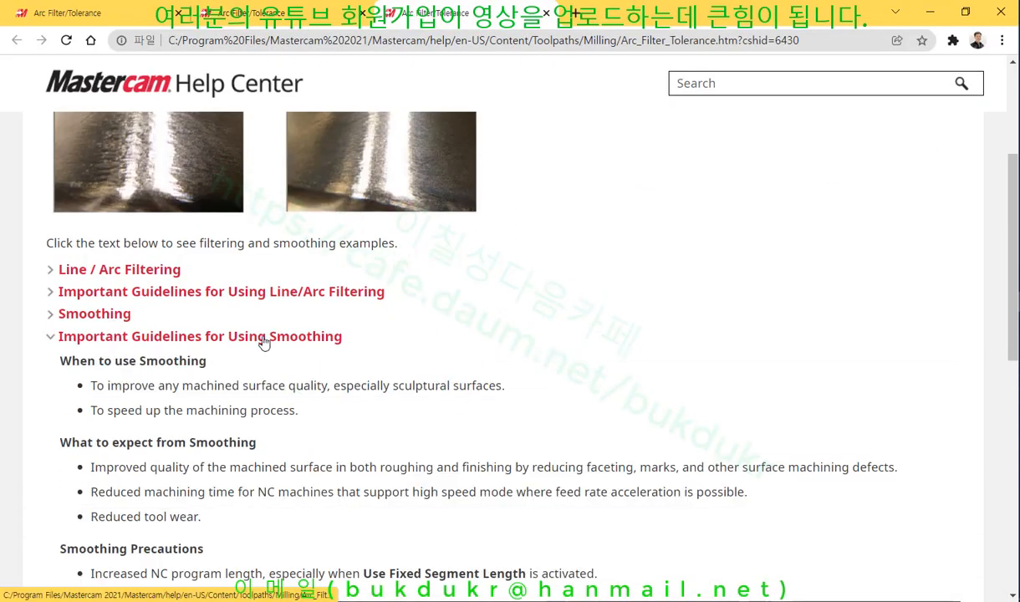
scroll(351, 342, down, 2)
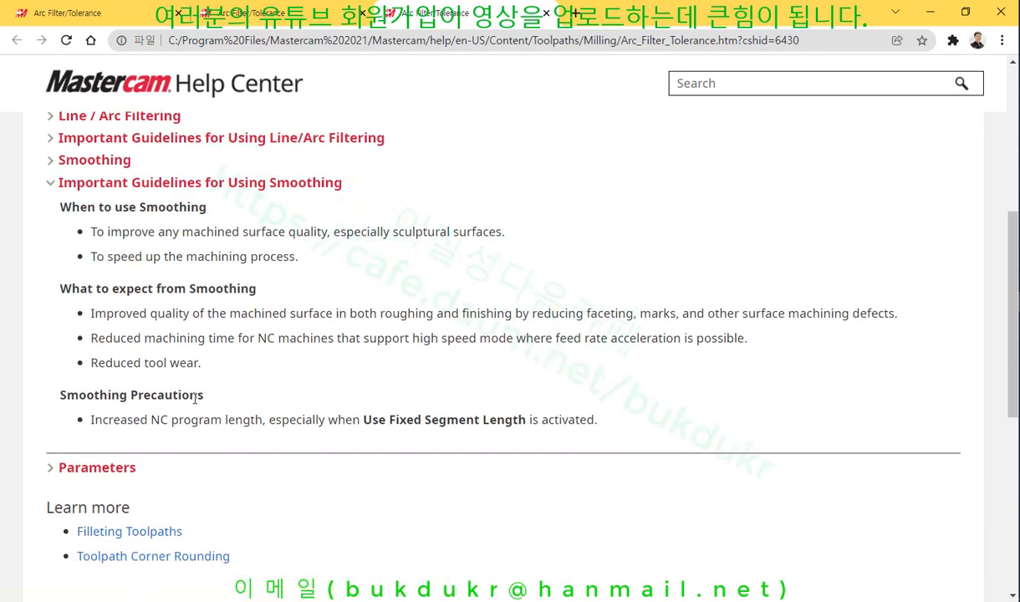
drag(151, 422, 264, 422)
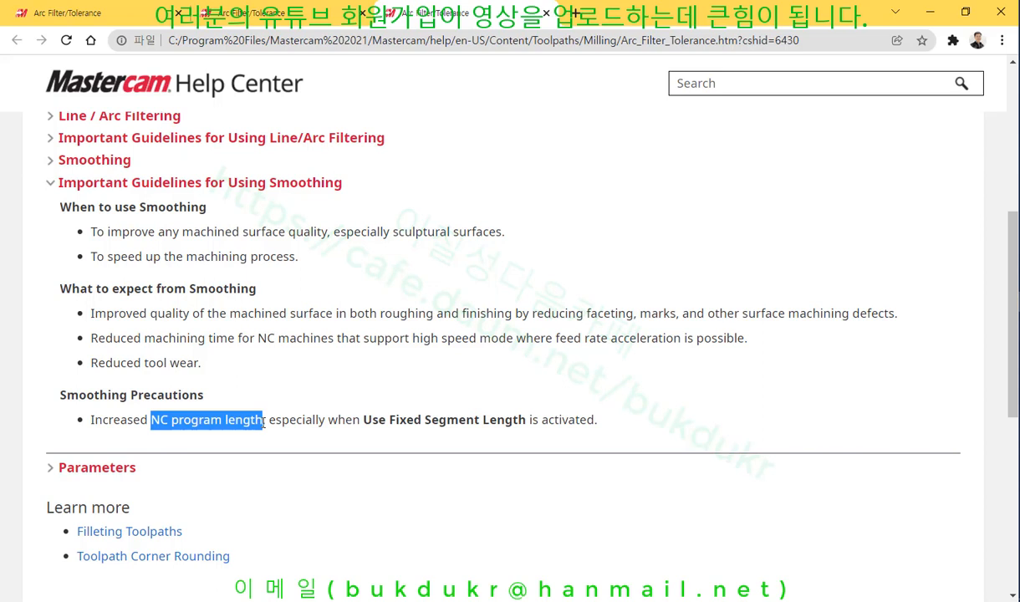
drag(267, 421, 520, 425)
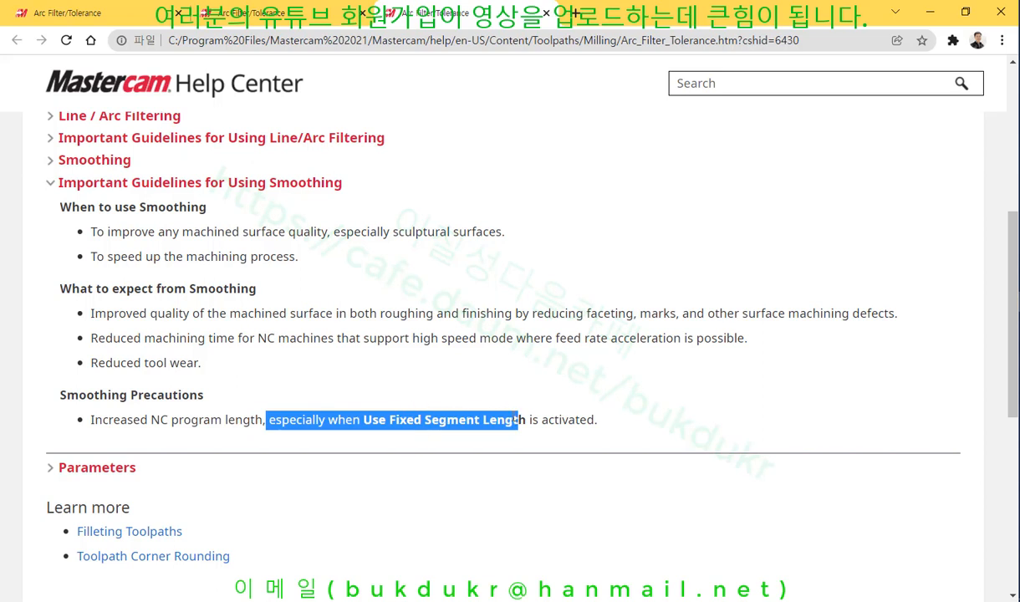
click(459, 403)
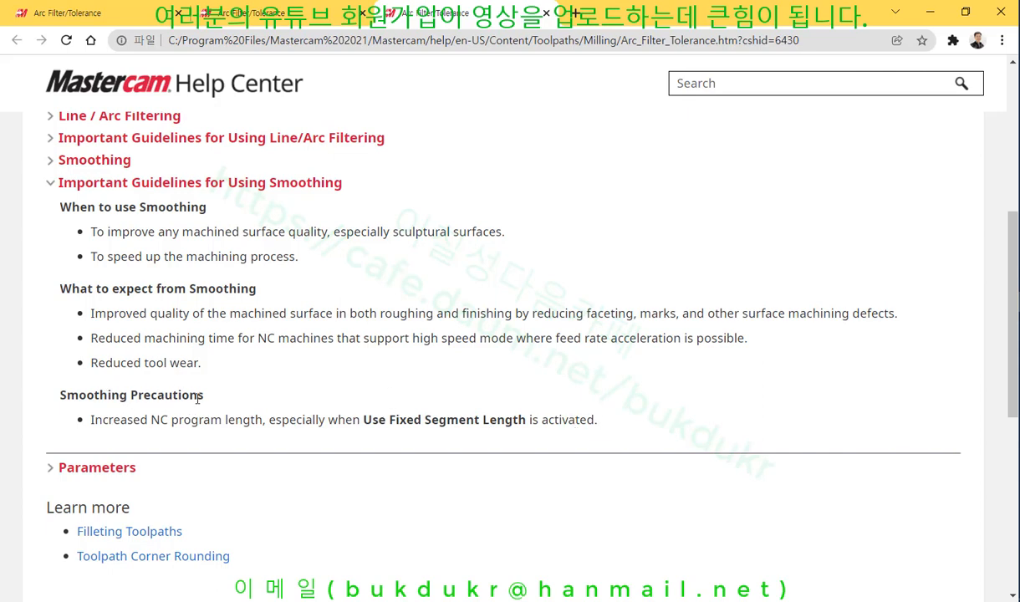
Step: Return to the Mastercam parameters and toggle the fixed segment length and arc-to-segment smoothing options on and off
click(930, 12)
click(785, 226)
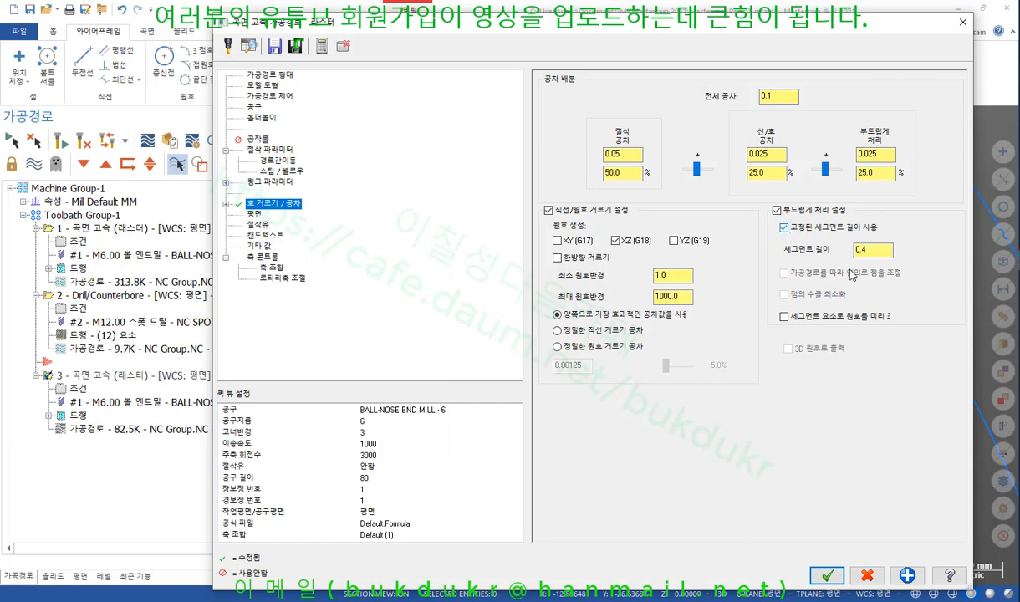
click(785, 316)
click(785, 316)
click(785, 227)
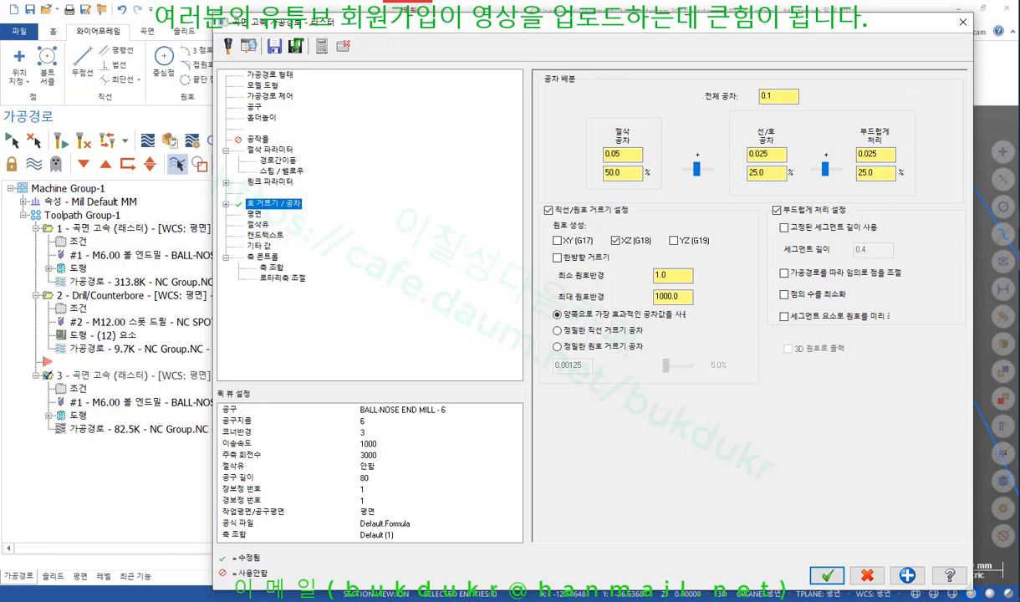
Step: Switch to the textbook PDF and sketch a red square workpiece with a circular tool and travel arrow beside its lower corner
key(alt+Tab)
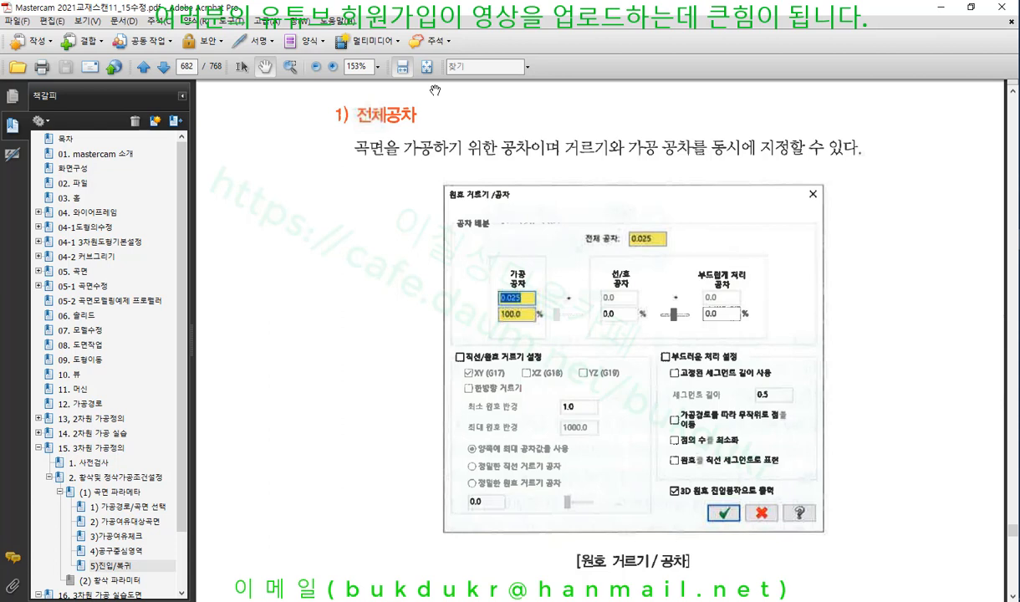
click(965, 82)
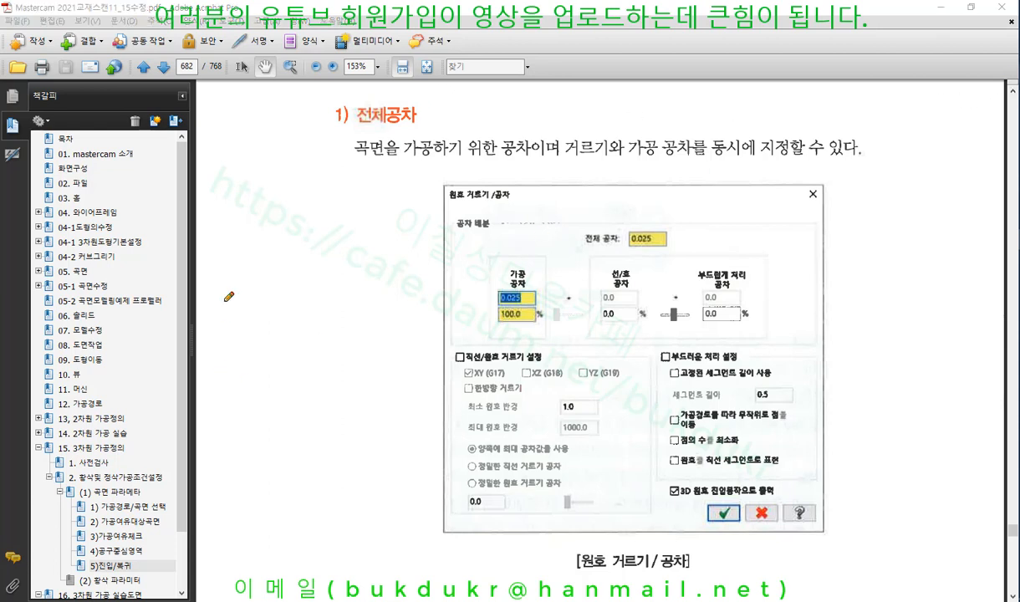
mouse_move(253, 237)
mouse_down()
mouse_move(281, 410)
mouse_move(452, 211)
mouse_move(242, 236)
mouse_up()
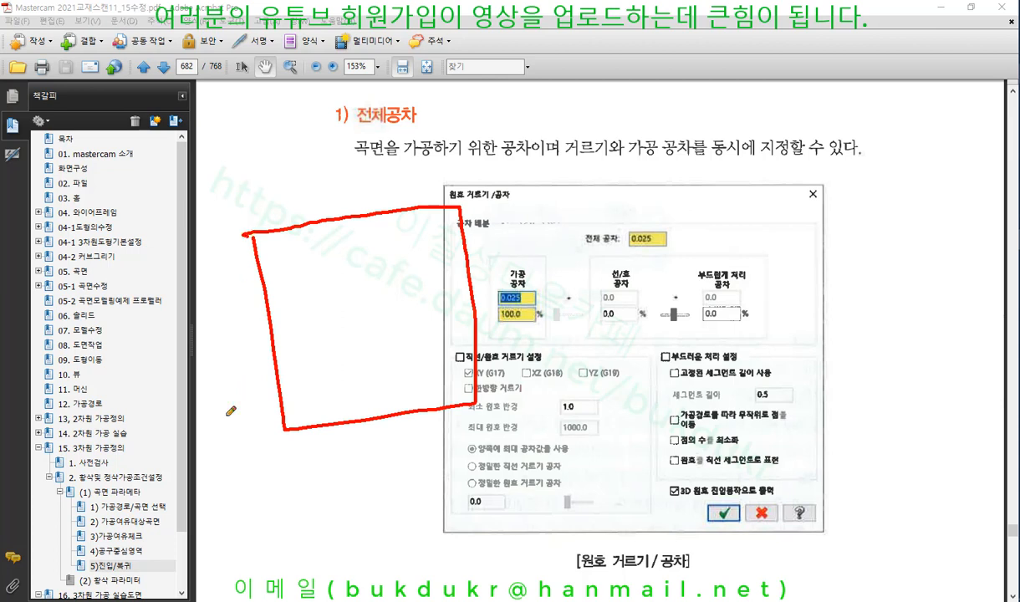
mouse_move(228, 415)
mouse_down()
mouse_move(213, 431)
mouse_move(251, 412)
mouse_move(242, 343)
mouse_up()
drag(273, 381, 281, 453)
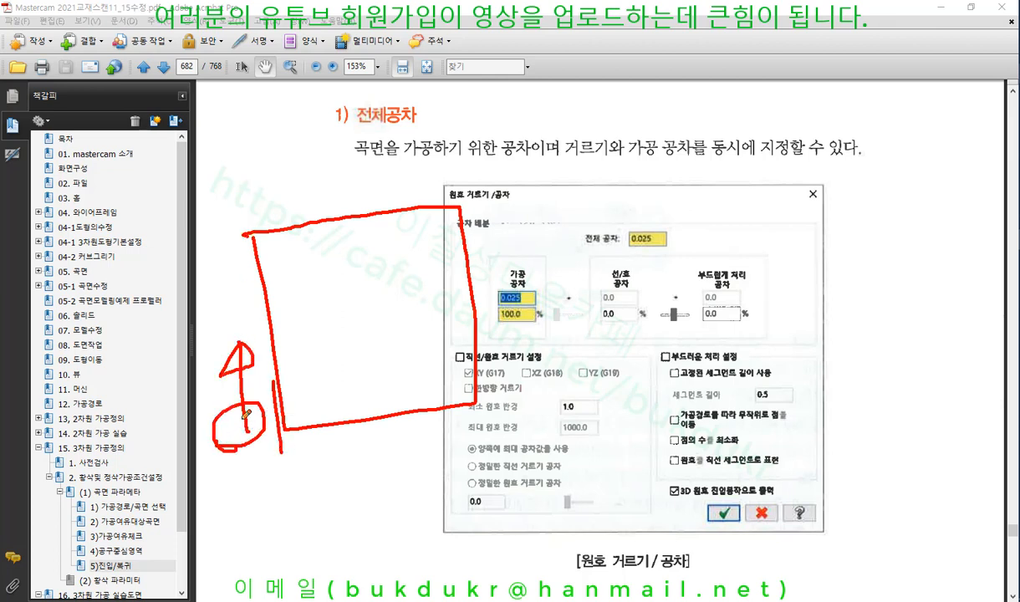
Step: Draw lines down from the tool centre and the square's edge, and mark the offset between them with an arrow
mouse_move(243, 417)
mouse_down()
mouse_move(239, 511)
mouse_move(274, 487)
mouse_up()
drag(285, 415, 288, 548)
mouse_move(245, 430)
mouse_down()
mouse_move(247, 569)
mouse_move(248, 435)
mouse_up()
drag(247, 438, 226, 459)
drag(244, 437, 262, 449)
mouse_move(249, 555)
mouse_down()
mouse_move(287, 548)
mouse_move(267, 560)
mouse_up()
drag(257, 542, 251, 557)
Step: Retrace the square's side facing the tool and draw the offset tool path outside it with an arrow across the gap
drag(276, 321, 277, 371)
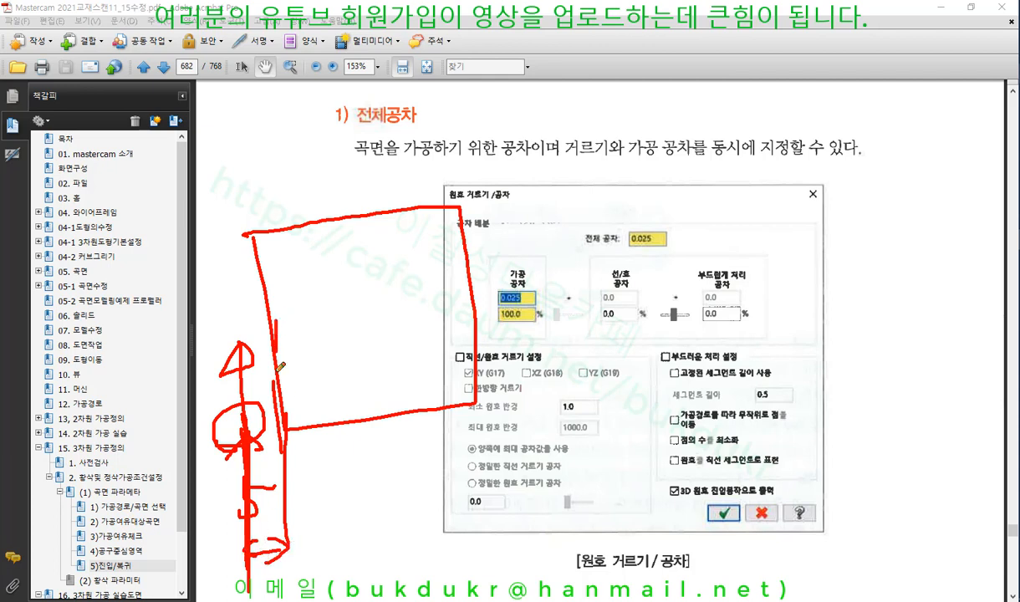
drag(279, 418, 252, 233)
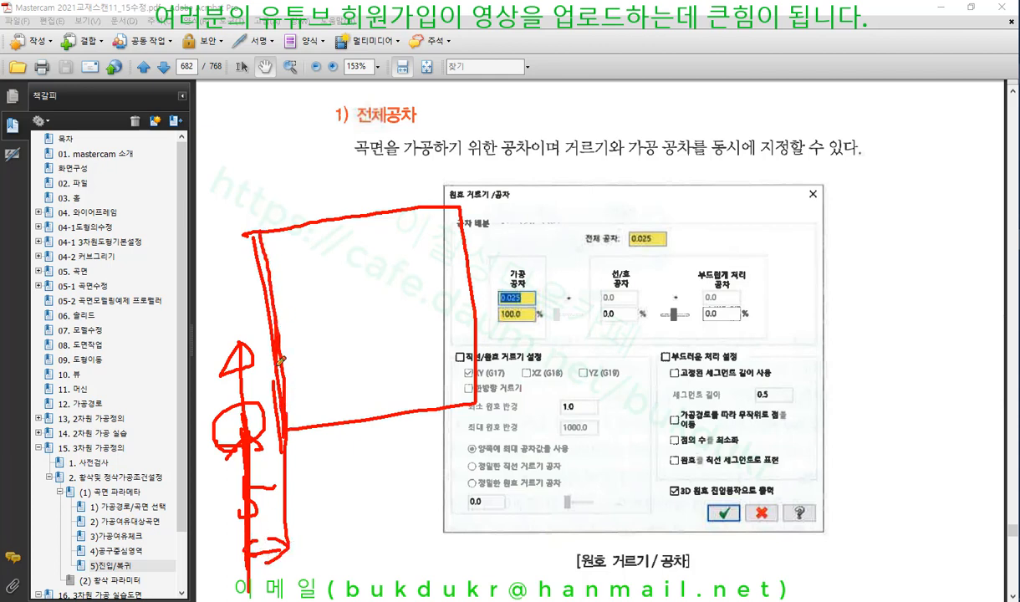
mouse_move(278, 367)
mouse_down()
mouse_move(244, 374)
mouse_move(250, 380)
mouse_move(216, 215)
mouse_up()
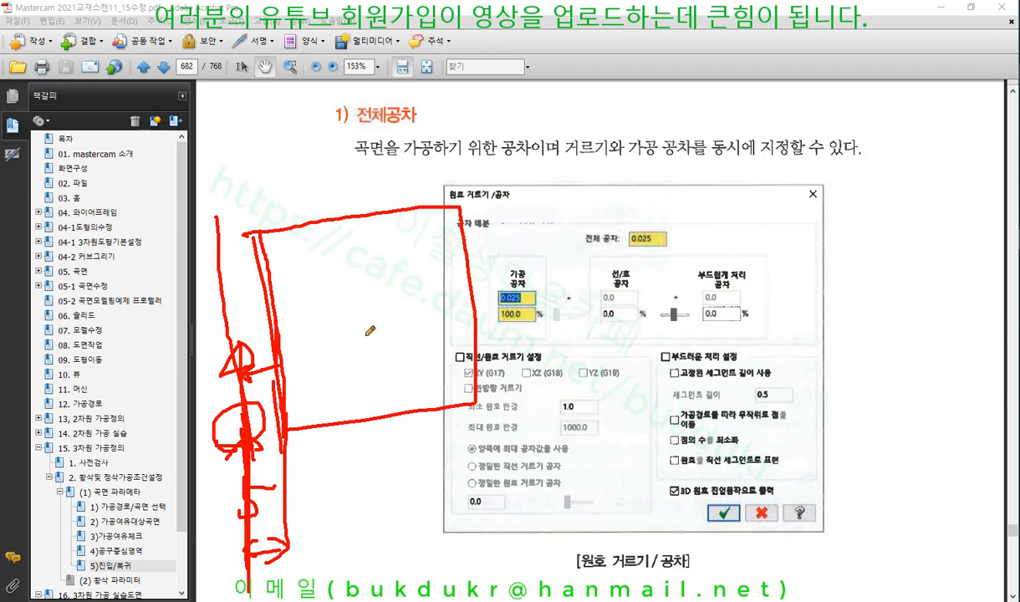
Step: Sketch a wavy red curve across the textbook figure and divide it with tick marks along its length
mouse_move(519, 355)
mouse_down()
mouse_move(542, 199)
mouse_move(899, 215)
mouse_move(965, 79)
mouse_up()
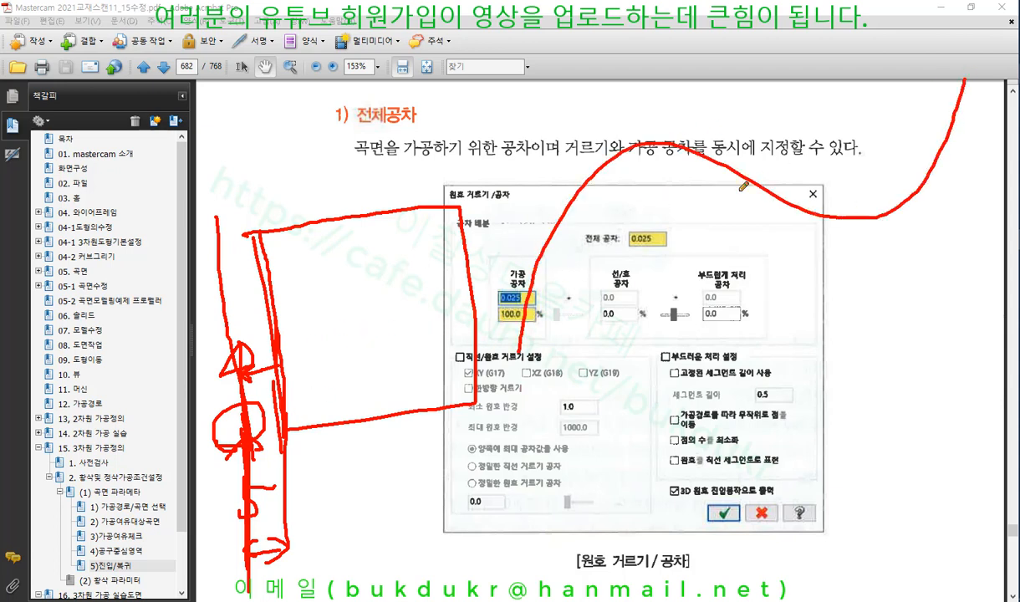
mouse_move(548, 227)
mouse_down()
mouse_move(559, 235)
mouse_move(575, 209)
mouse_up()
drag(589, 163, 598, 175)
drag(532, 255, 544, 264)
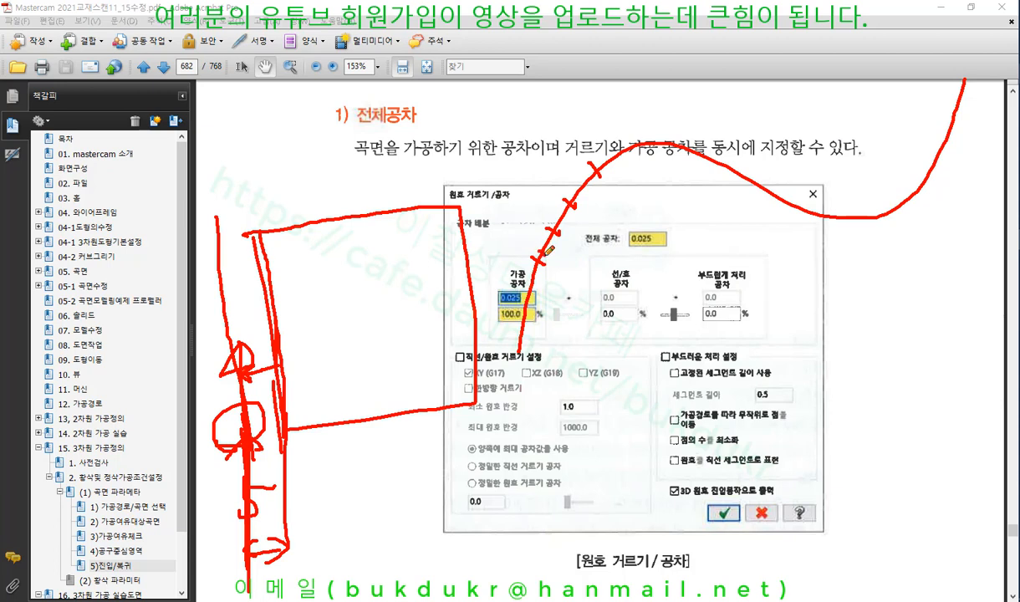
drag(520, 225, 543, 264)
drag(690, 104, 680, 172)
mouse_move(778, 151)
mouse_down()
mouse_move(767, 199)
mouse_move(843, 239)
mouse_up()
drag(894, 165, 921, 209)
drag(910, 199, 923, 188)
drag(953, 127, 982, 131)
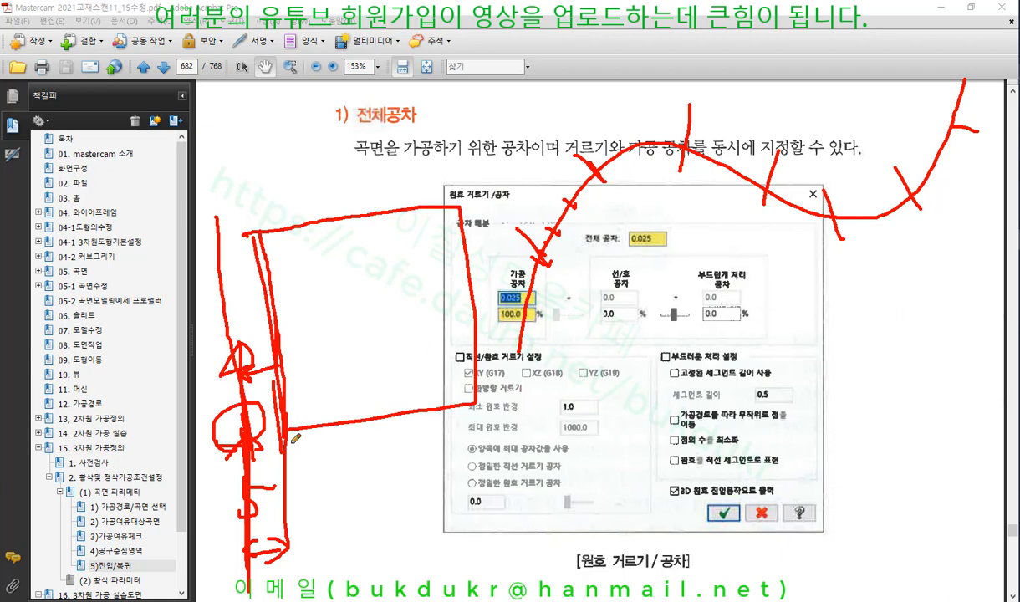
Step: Underline the figure's 원호 거르기/공차 dialog title, draw a line above its caption, and close the annotation overlay
drag(449, 201, 507, 201)
drag(536, 541, 615, 540)
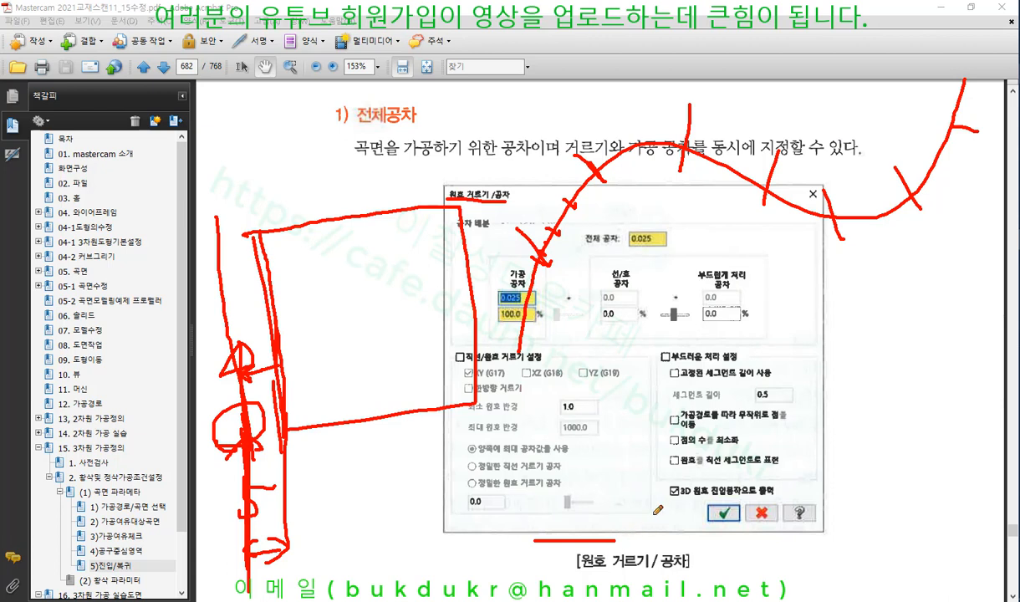
right_click(894, 320)
click(920, 460)
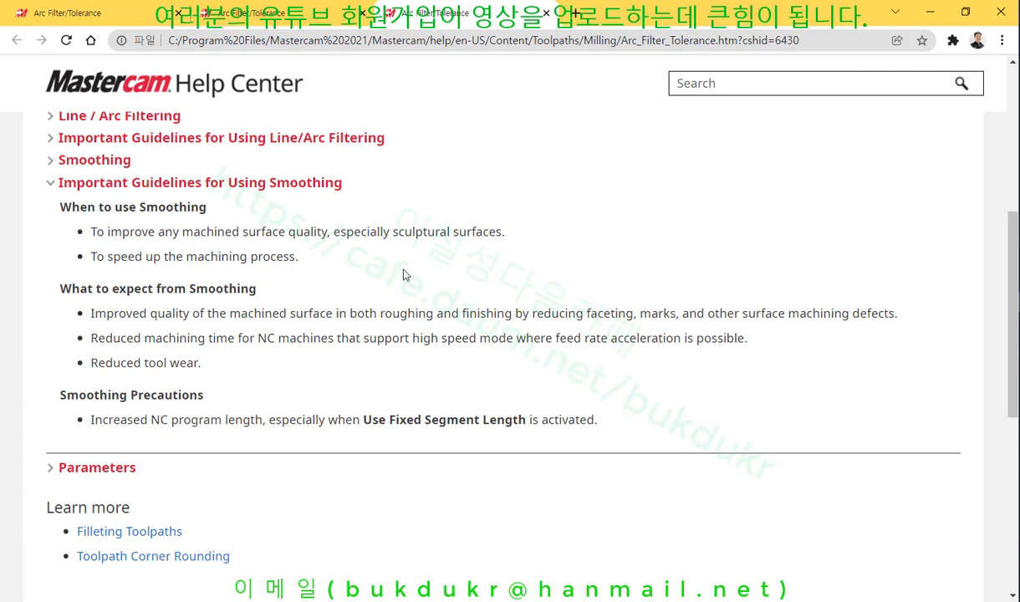
Step: Underline the help page's toolpath conversion sentence in red, circling "here" and boxing "convert the toolpath"
scroll(400, 269, up, 4)
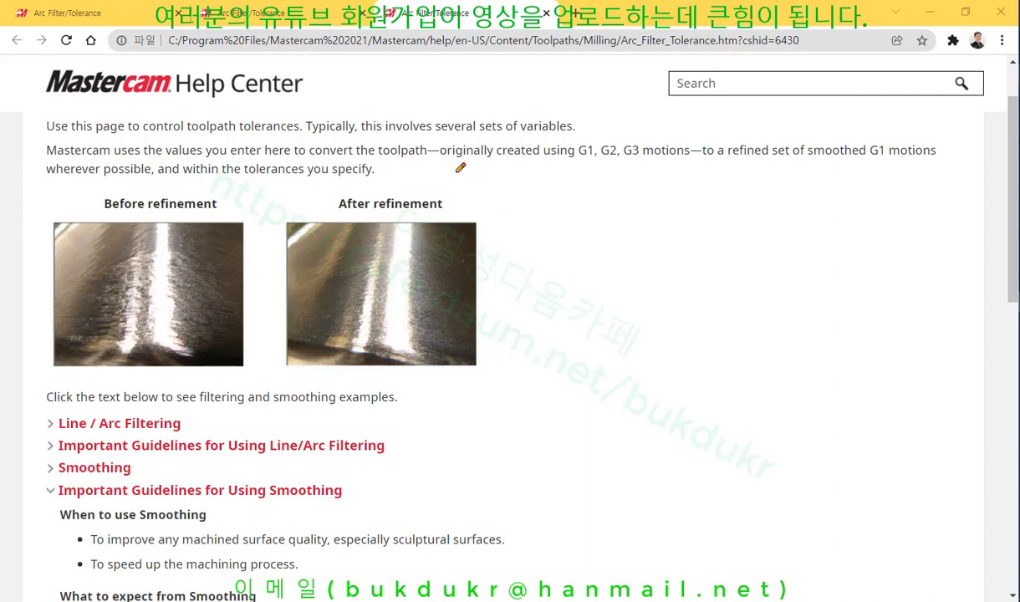
mouse_move(434, 154)
mouse_down()
mouse_move(522, 164)
mouse_move(927, 163)
mouse_up()
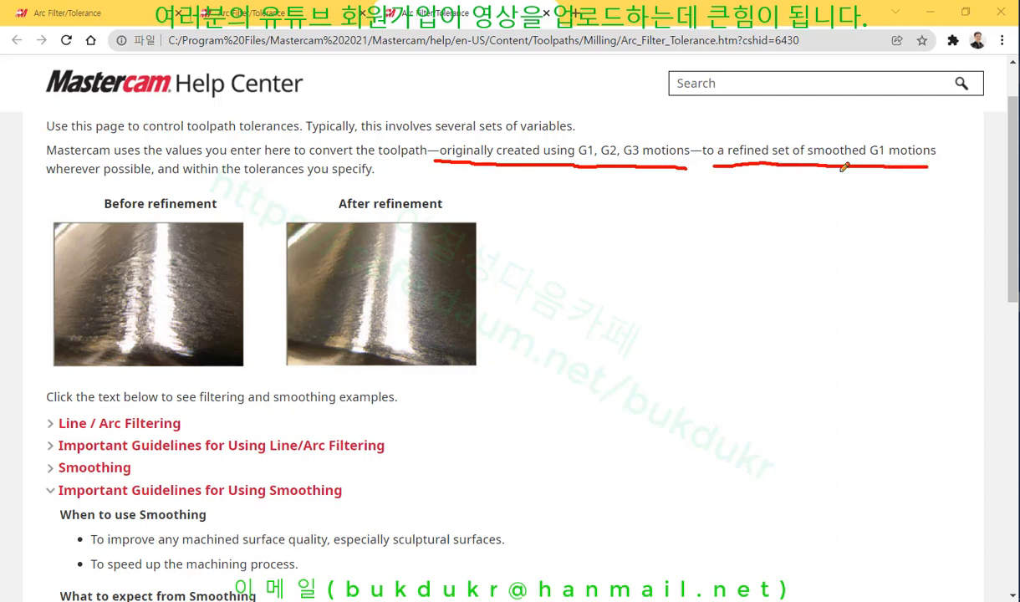
drag(49, 175, 366, 174)
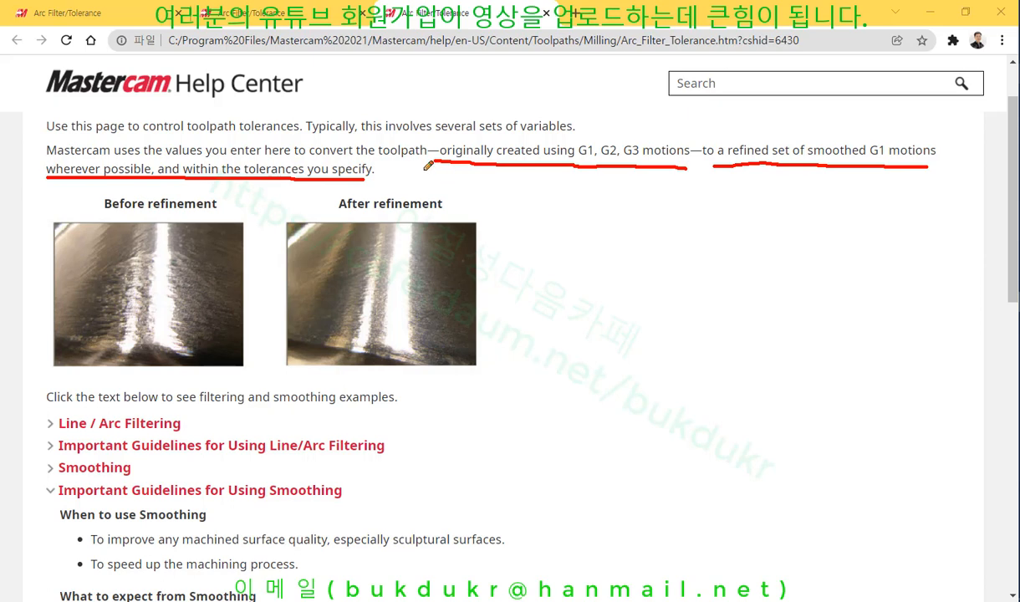
mouse_move(47, 157)
mouse_down()
mouse_move(300, 157)
mouse_move(255, 140)
mouse_move(325, 156)
mouse_move(428, 154)
mouse_move(376, 139)
mouse_move(306, 142)
mouse_move(307, 159)
mouse_up()
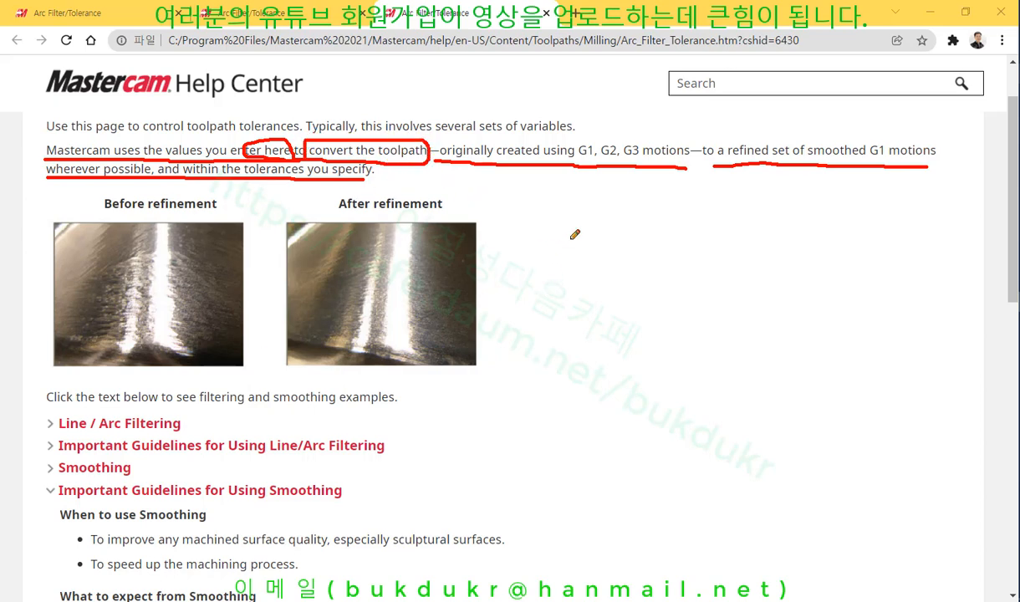
Step: Box G1 and "G2, G3" in the sentence and handwrite an underlined 거르기 below them
mouse_move(574, 147)
mouse_down()
mouse_move(597, 166)
mouse_move(618, 139)
mouse_move(643, 166)
mouse_up()
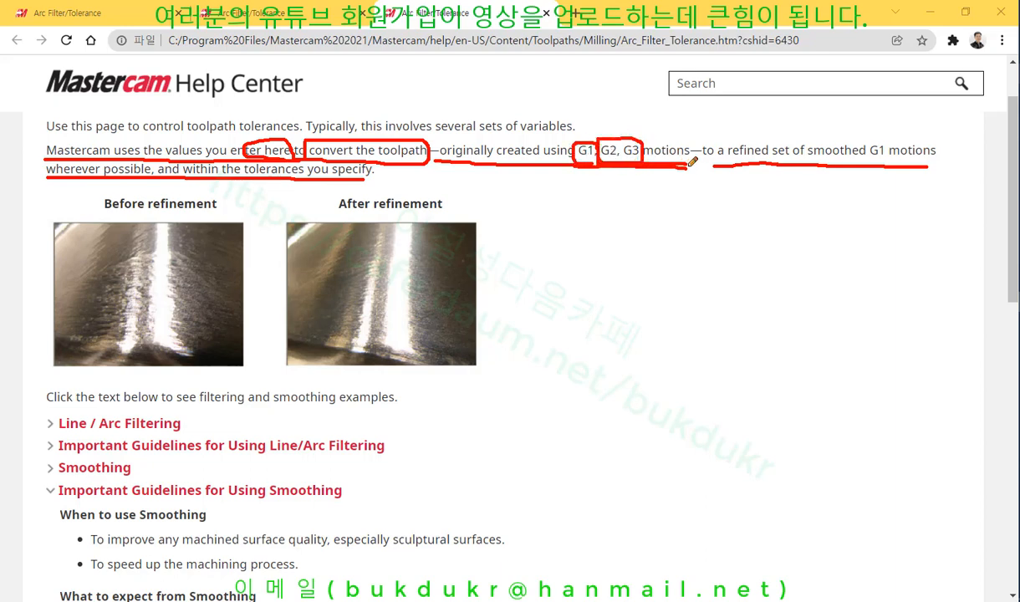
mouse_move(533, 191)
mouse_down()
mouse_move(558, 190)
mouse_move(548, 211)
mouse_move(576, 238)
mouse_up()
mouse_move(586, 194)
mouse_down()
mouse_move(588, 224)
mouse_move(608, 222)
mouse_up()
mouse_move(614, 206)
mouse_down()
mouse_move(622, 205)
mouse_move(618, 227)
mouse_up()
drag(627, 195, 632, 241)
drag(542, 240, 633, 242)
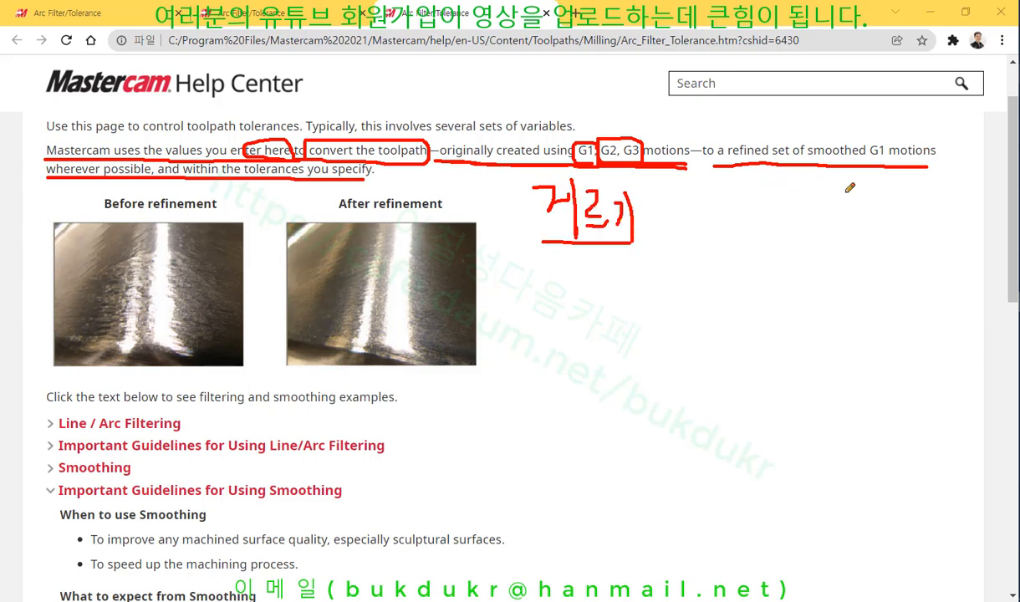
Step: Circle "smoothed" with a line leading down, box "G1 motions", close the annotation overlay, and switch back to the textbook PDF
drag(838, 164, 844, 231)
mouse_move(810, 158)
mouse_down()
mouse_move(874, 150)
mouse_move(804, 158)
mouse_up()
drag(809, 239, 875, 238)
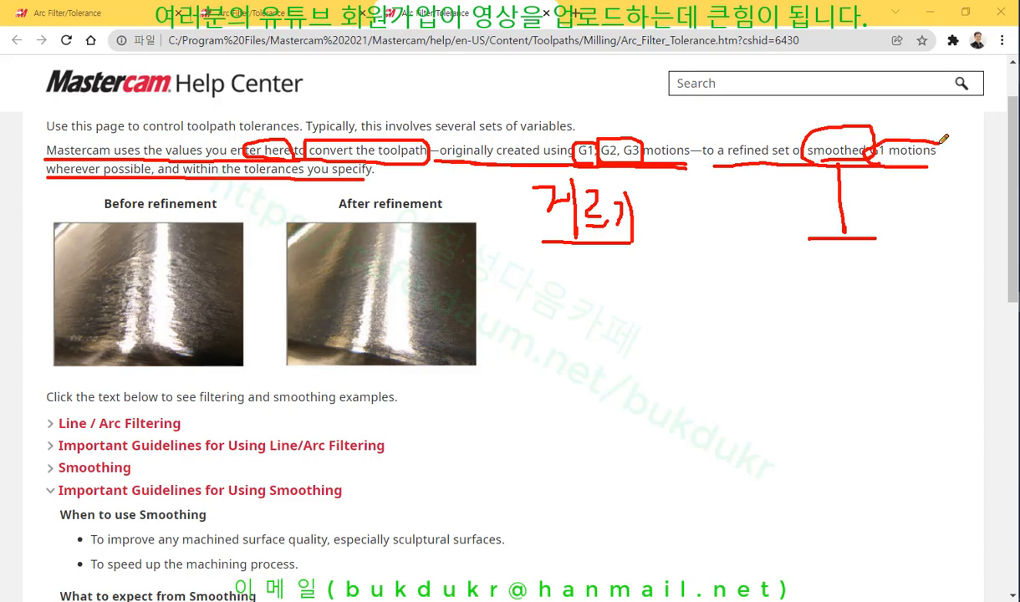
drag(870, 144, 874, 163)
drag(715, 166, 705, 165)
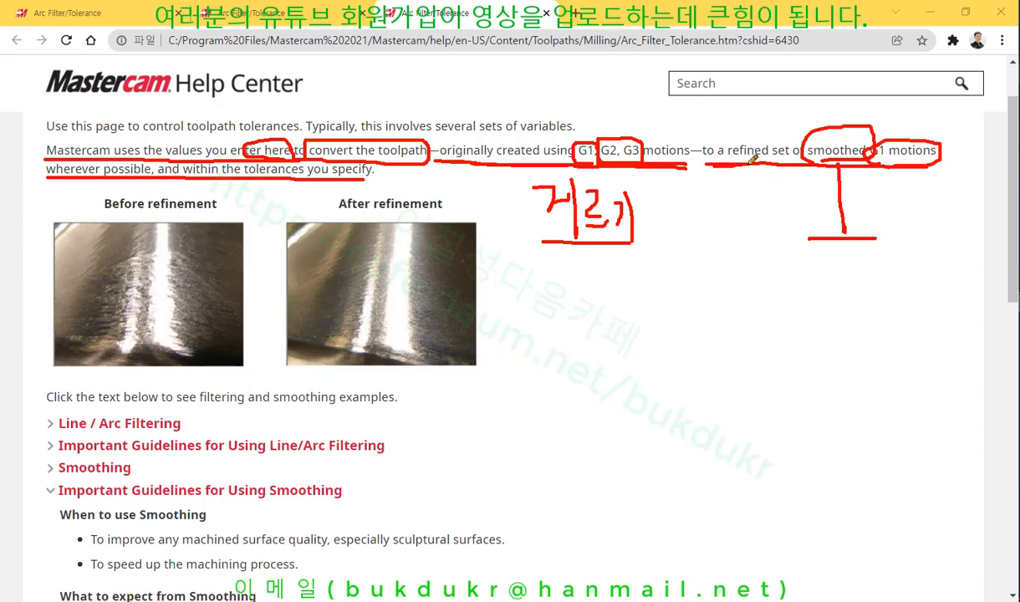
right_click(773, 249)
click(801, 391)
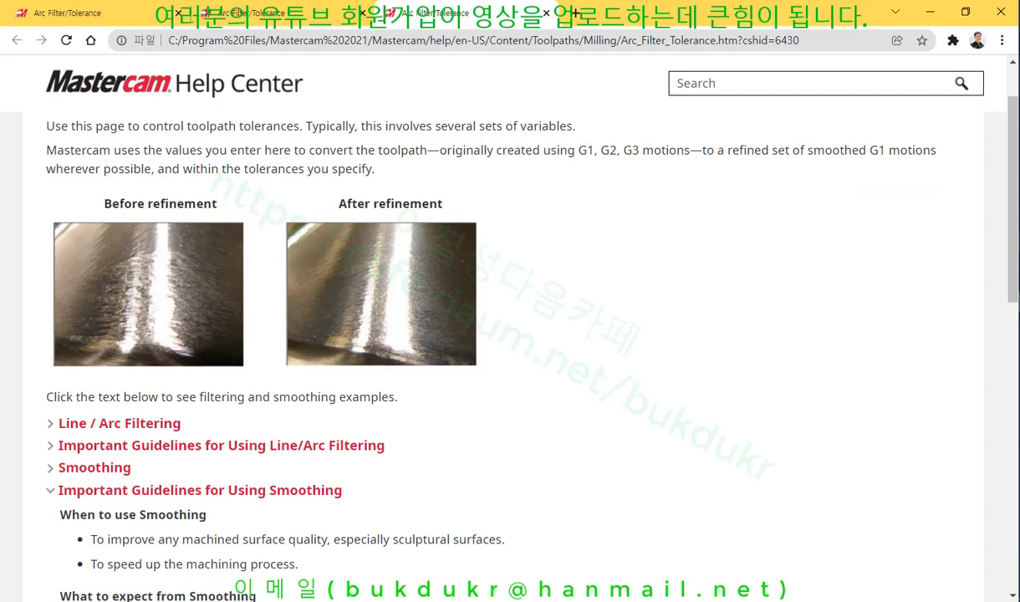
key(alt+Tab)
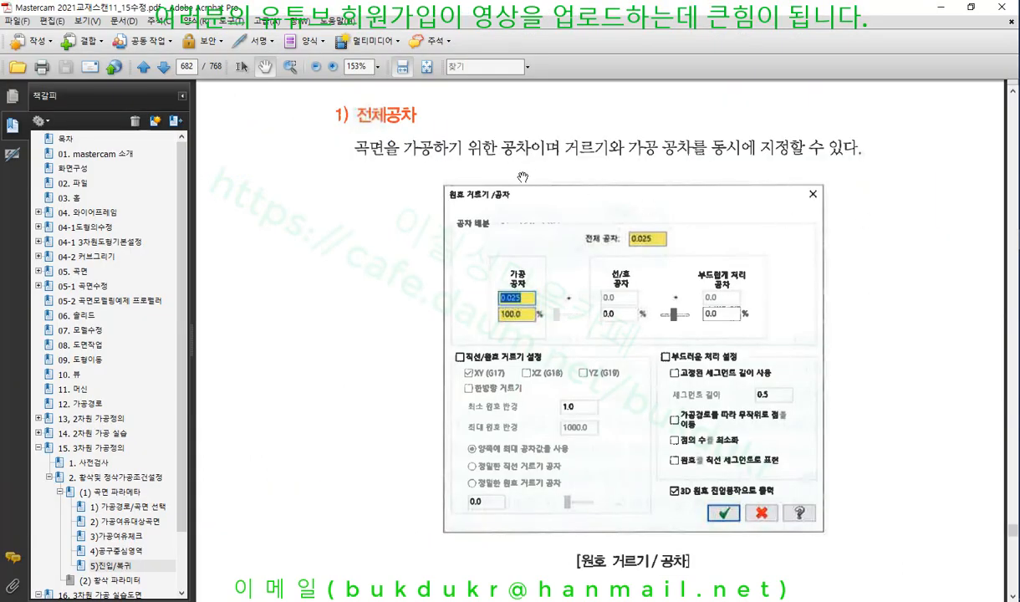